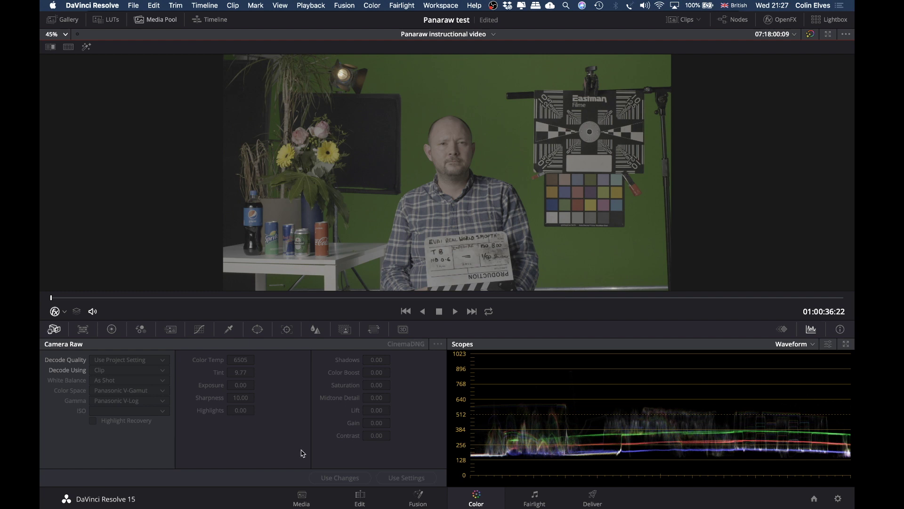
Examine the Master bin's clip list on the Media page for the recording formats and resolutions of the test footage
{"action": "left_click", "coordinate": [301, 497]}
{"action": "scroll", "coordinate": [234, 327], "scroll_direction": "down", "scroll_amount": 3}
{"action": "scroll", "coordinate": [234, 328], "scroll_direction": "up", "scroll_amount": 3}
{"action": "scroll", "coordinate": [234, 327], "scroll_direction": "down", "scroll_amount": 3}
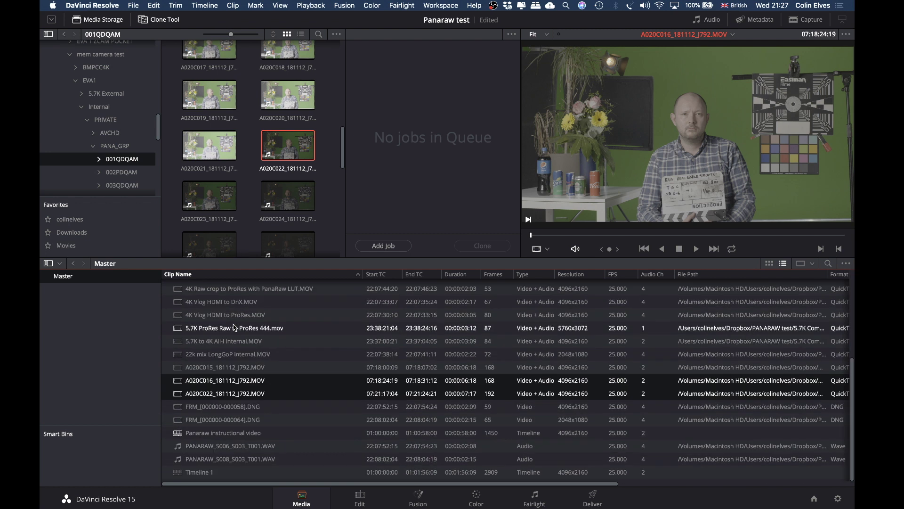
{"action": "scroll", "coordinate": [234, 327], "scroll_direction": "up", "scroll_amount": 3}
{"action": "scroll", "coordinate": [238, 322], "scroll_direction": "down", "scroll_amount": 3}
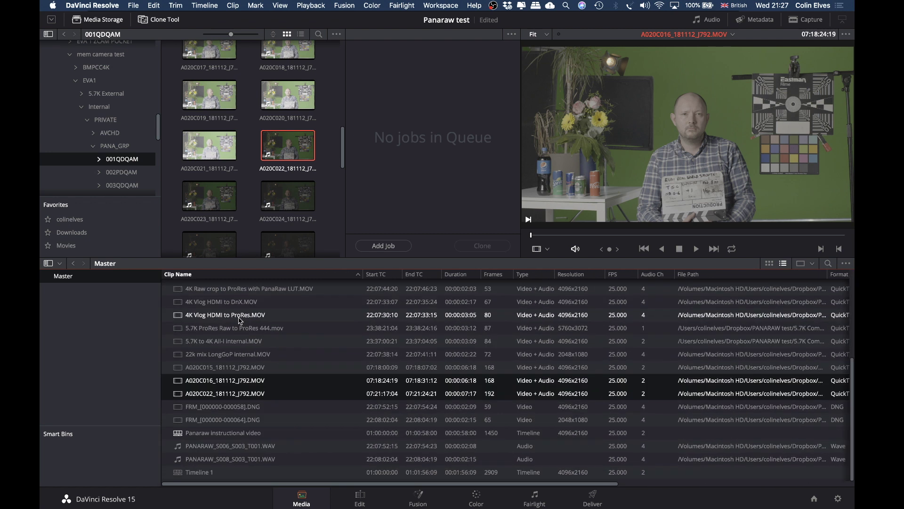
{"action": "scroll", "coordinate": [276, 394], "scroll_direction": "up", "scroll_amount": 2}
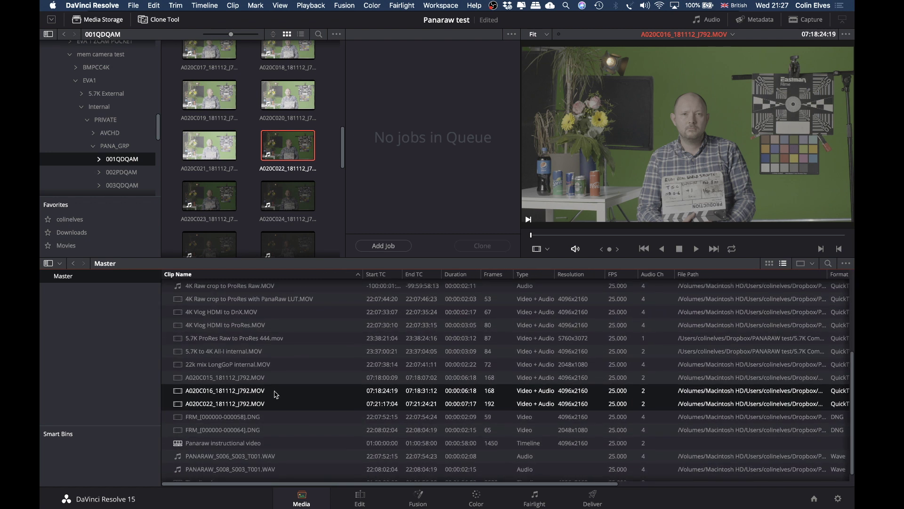
{"action": "scroll", "coordinate": [277, 394], "scroll_direction": "down", "scroll_amount": 1}
{"action": "scroll", "coordinate": [259, 341], "scroll_direction": "up", "scroll_amount": 5}
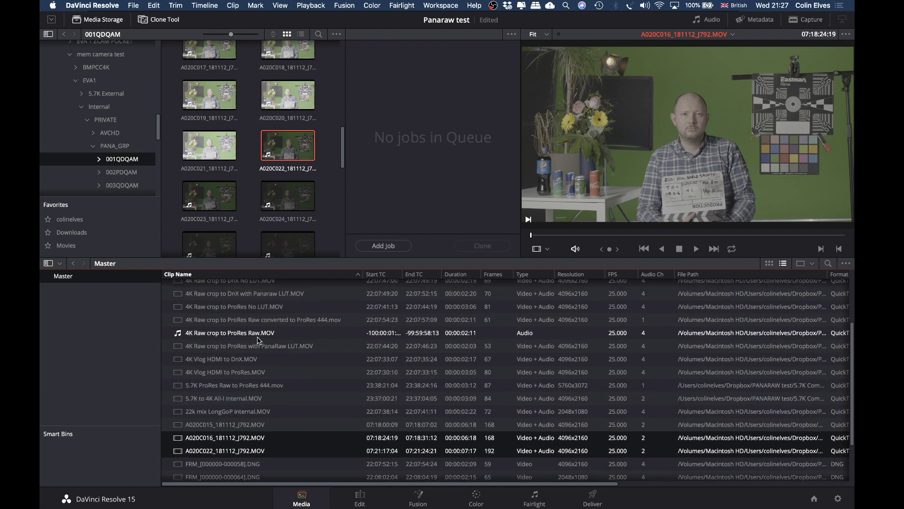
{"action": "scroll", "coordinate": [236, 335], "scroll_direction": "up", "scroll_amount": 2}
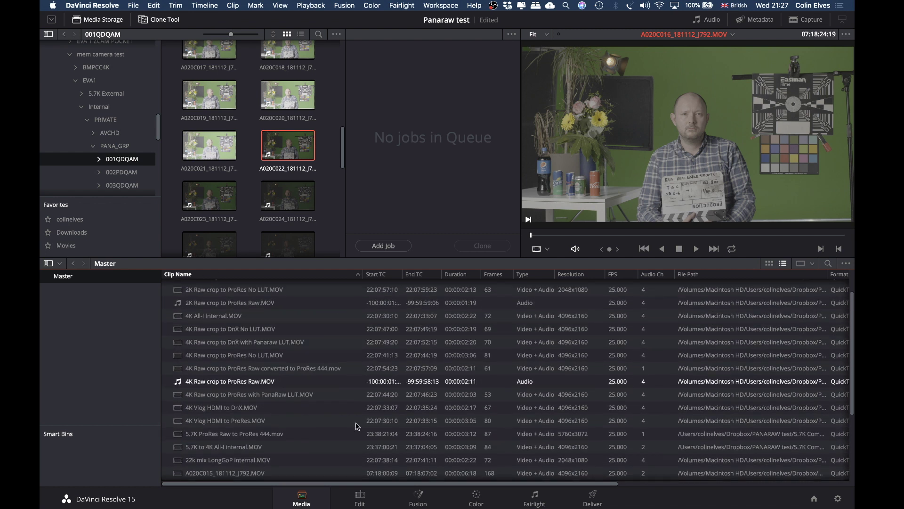
View the 4K raw crop clips: DnX No LUT, ProRes No LUT, and ProRes Raw converted to ProRes 444
{"action": "left_click", "coordinate": [222, 330]}
{"action": "left_click", "coordinate": [223, 355]}
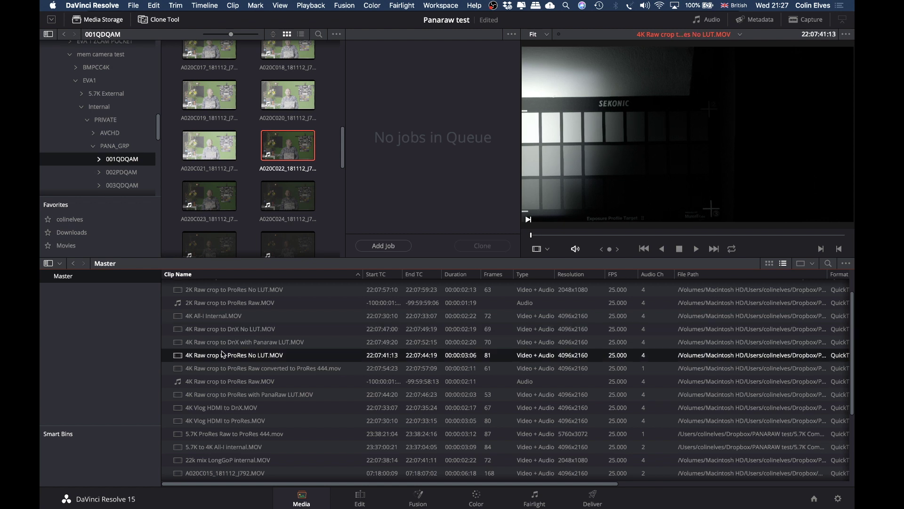
{"action": "left_click", "coordinate": [225, 372]}
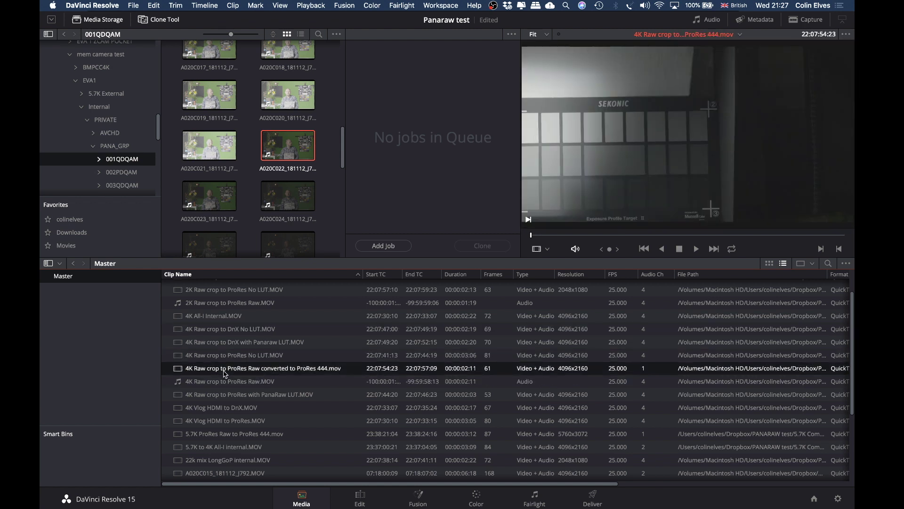
On the Color page, move the playhead to the green-screen clip at 01:00:36:22
{"action": "left_click", "coordinate": [475, 494]}
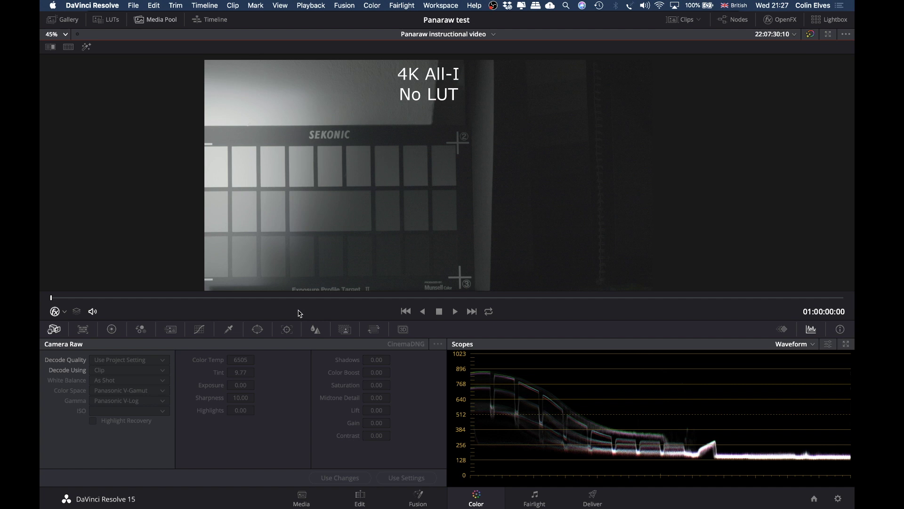
{"action": "key", "text": "space"}
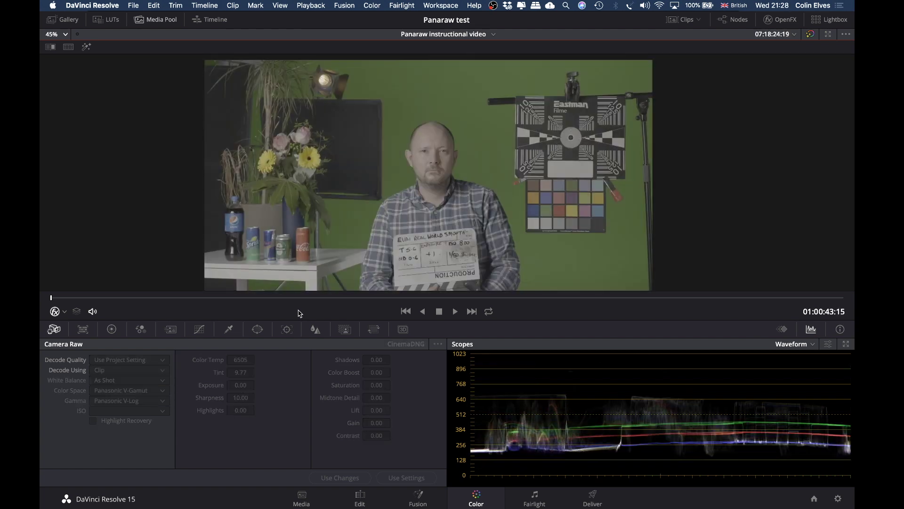
{"action": "key", "text": "j"}
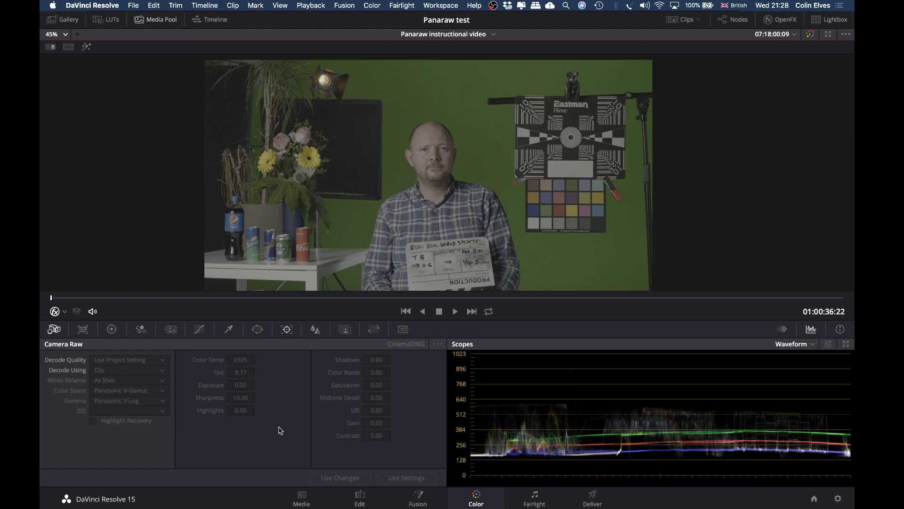
Show the clip thumbnails and the node graph on the Color page
{"action": "left_click", "coordinate": [299, 497]}
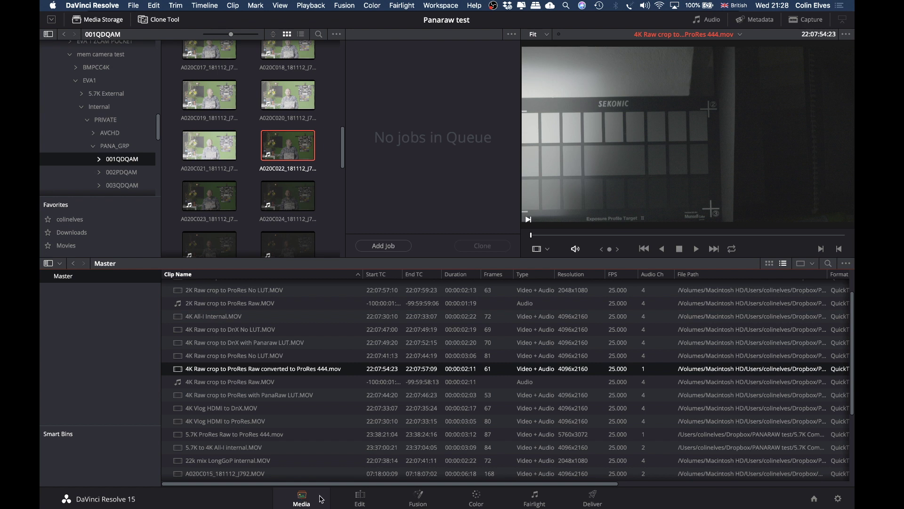
{"action": "left_click", "coordinate": [351, 498]}
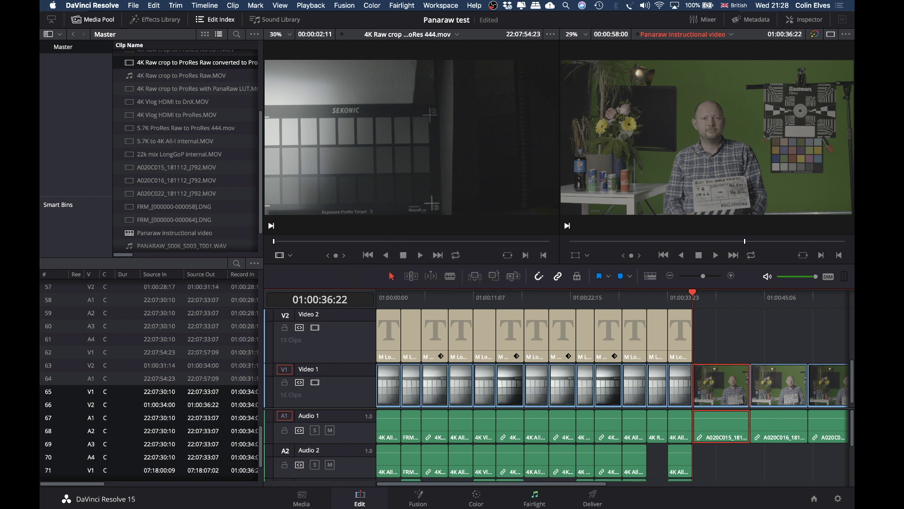
{"action": "left_click", "coordinate": [476, 498]}
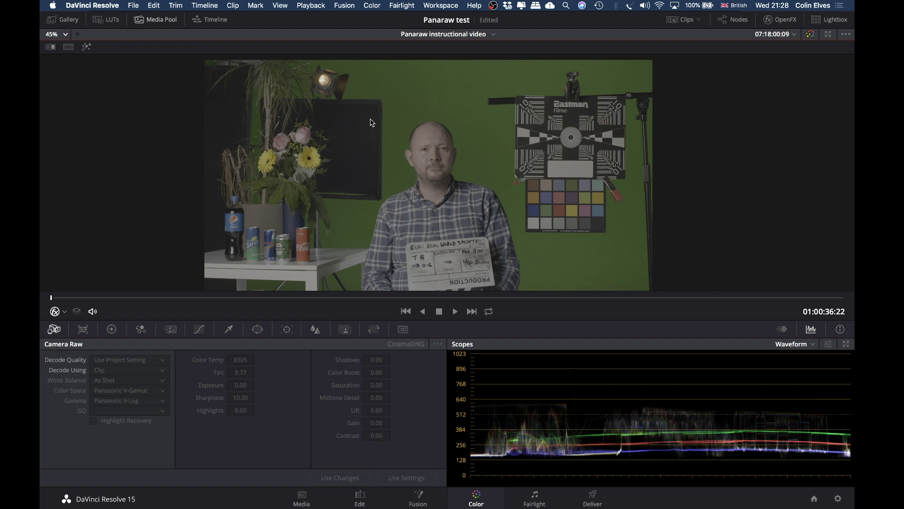
{"action": "left_click", "coordinate": [683, 22]}
{"action": "left_click", "coordinate": [731, 20]}
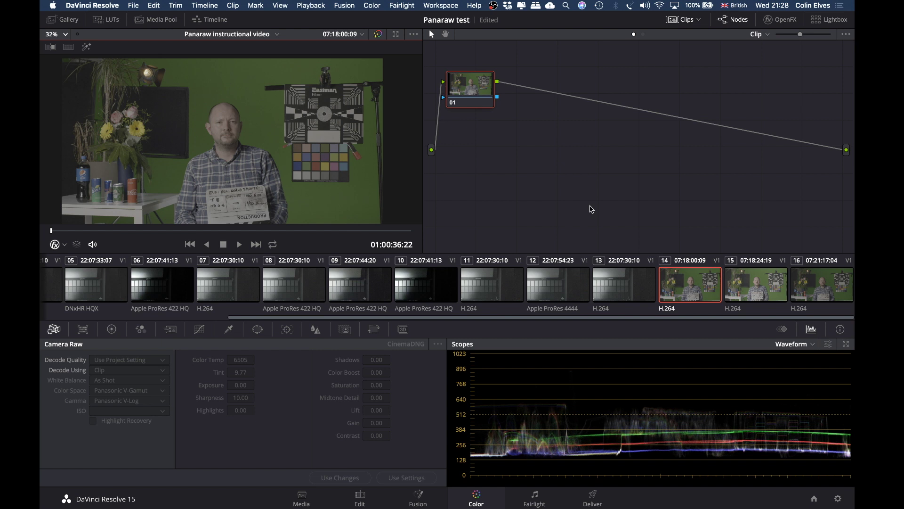
Apply the 3D LUT VLog_to_V709_forV35_ver100 to clip 14
{"action": "right_click", "coordinate": [699, 288]}
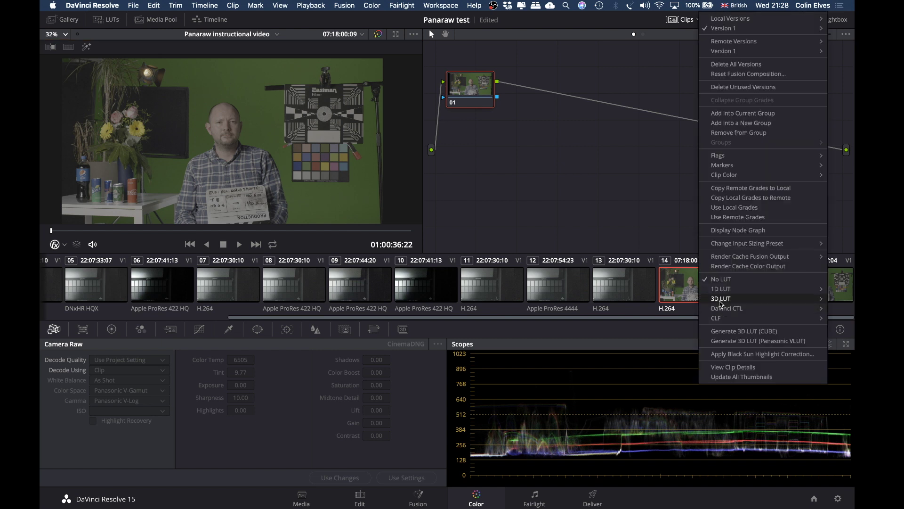
{"action": "mouse_move", "coordinate": [720, 298]}
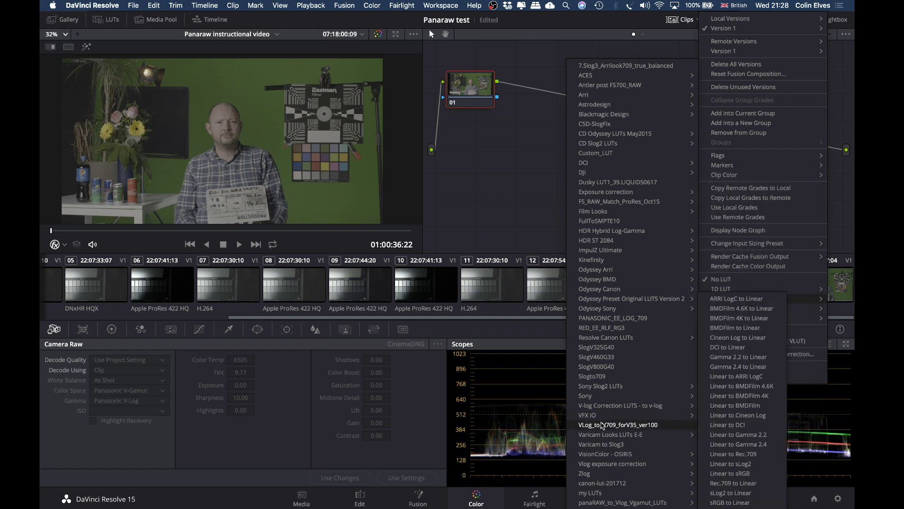
{"action": "left_click", "coordinate": [604, 425]}
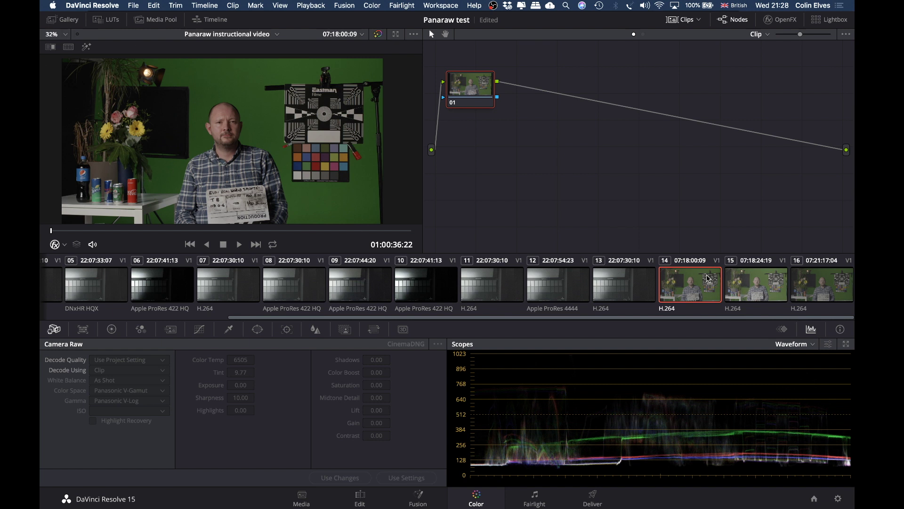
Remove the LUT from clip 14 by setting it to No LUT
{"action": "right_click", "coordinate": [691, 278]}
{"action": "mouse_move", "coordinate": [716, 277]}
{"action": "left_click", "coordinate": [627, 278]}
Apply the 3D LUT Nicest 709 33 E-E from the Varicam Looks LUTs E-E folder to node 01
{"action": "right_click", "coordinate": [452, 73]}
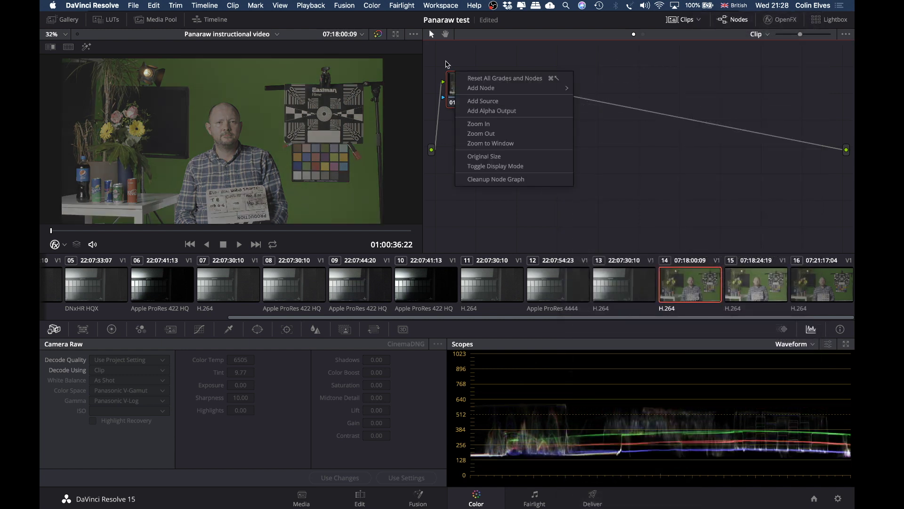
{"action": "left_click", "coordinate": [469, 52]}
{"action": "right_click", "coordinate": [467, 83]}
{"action": "mouse_move", "coordinate": [516, 190]}
{"action": "mouse_move", "coordinate": [573, 226]}
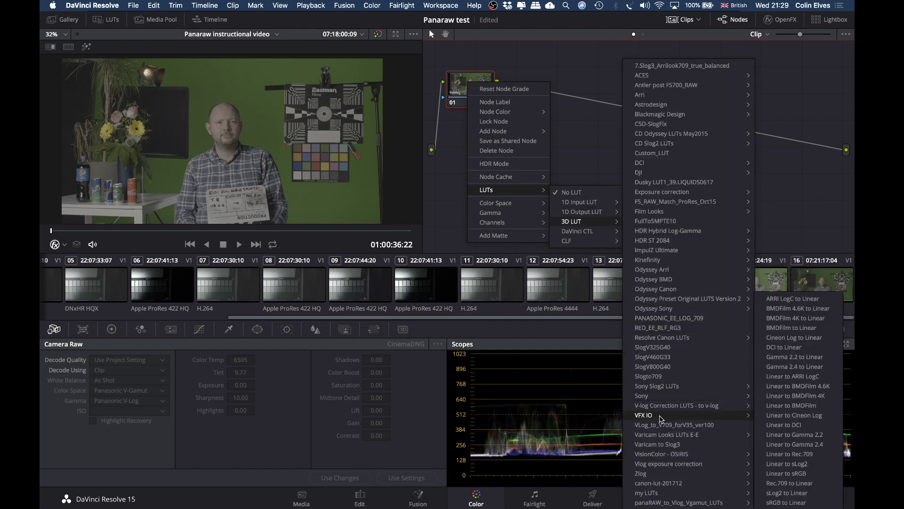
{"action": "mouse_move", "coordinate": [661, 435]}
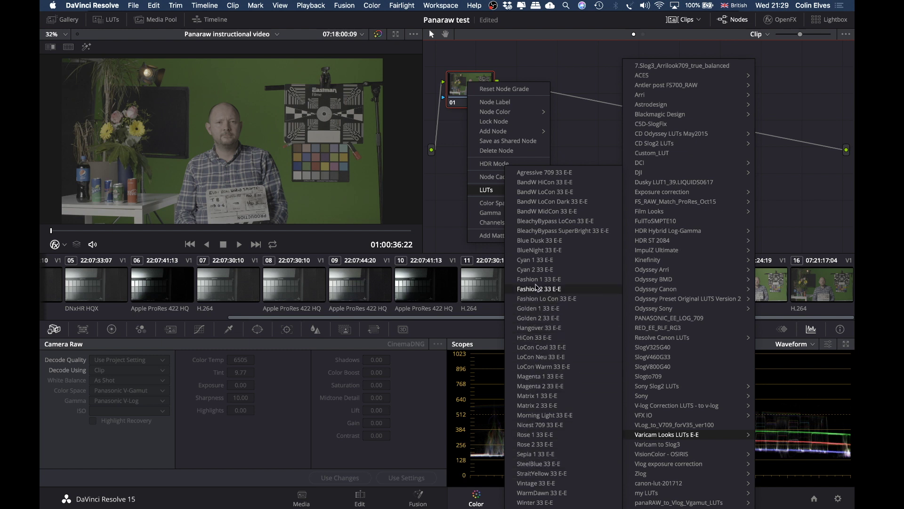
{"action": "left_click", "coordinate": [544, 426]}
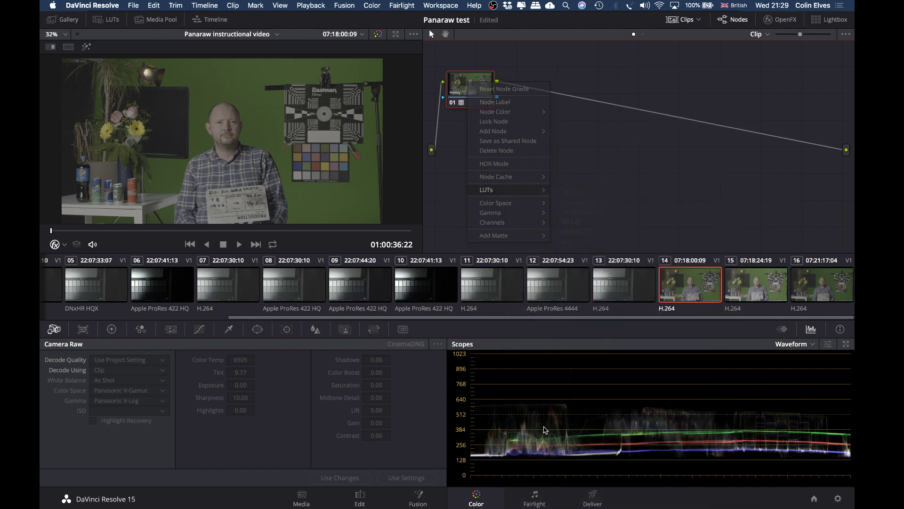
Switch to Safari and examine the NICEST709 sample image on Panasonic's Varicam LUT Library page
{"action": "key", "text": "super+Tab"}
{"action": "key", "text": "super+Tab"}
{"action": "key", "text": "super+Tab"}
{"action": "key", "text": "super+Tab"}
{"action": "key", "text": "super+Tab"}
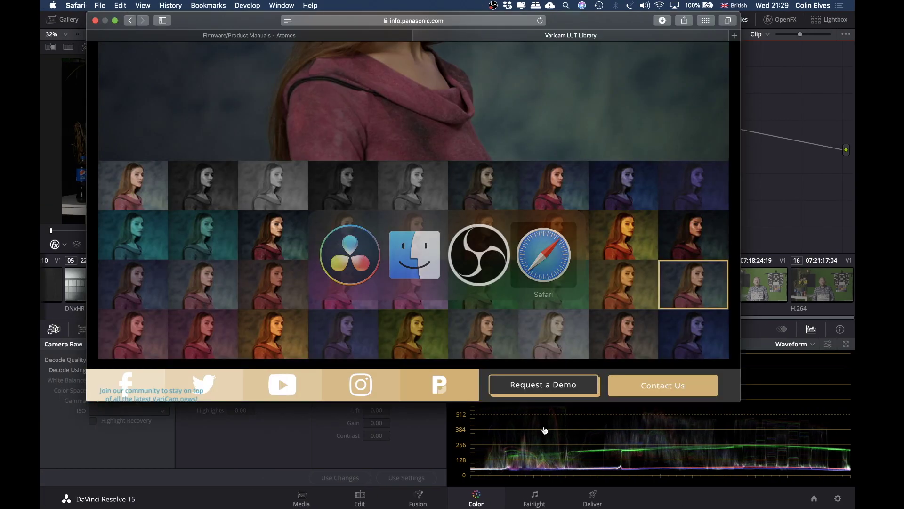
{"action": "scroll", "coordinate": [484, 248], "scroll_direction": "up", "scroll_amount": 5}
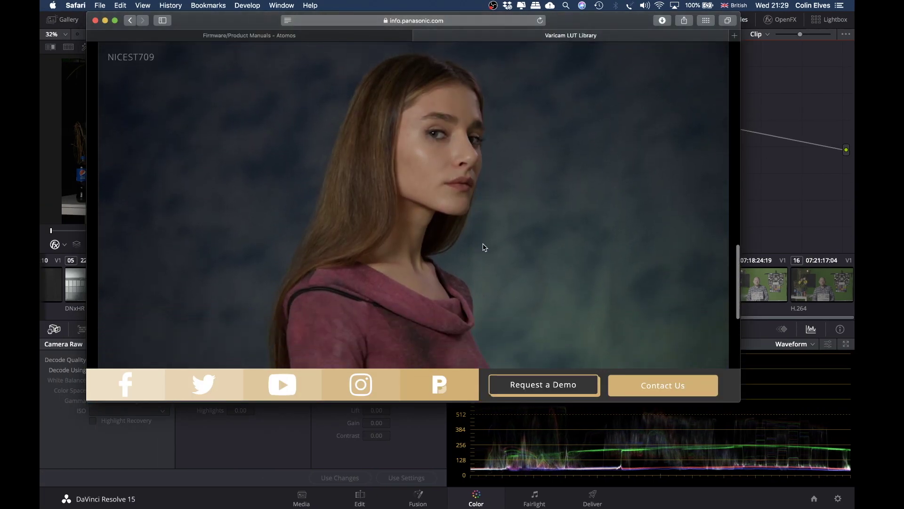
{"action": "scroll", "coordinate": [484, 248], "scroll_direction": "up", "scroll_amount": 3}
{"action": "scroll", "coordinate": [463, 283], "scroll_direction": "down", "scroll_amount": 10}
Preview several other looks from the Varicam LUT Library's thumbnail grid, and switch back to DaVinci Resolve
{"action": "left_click", "coordinate": [503, 238]}
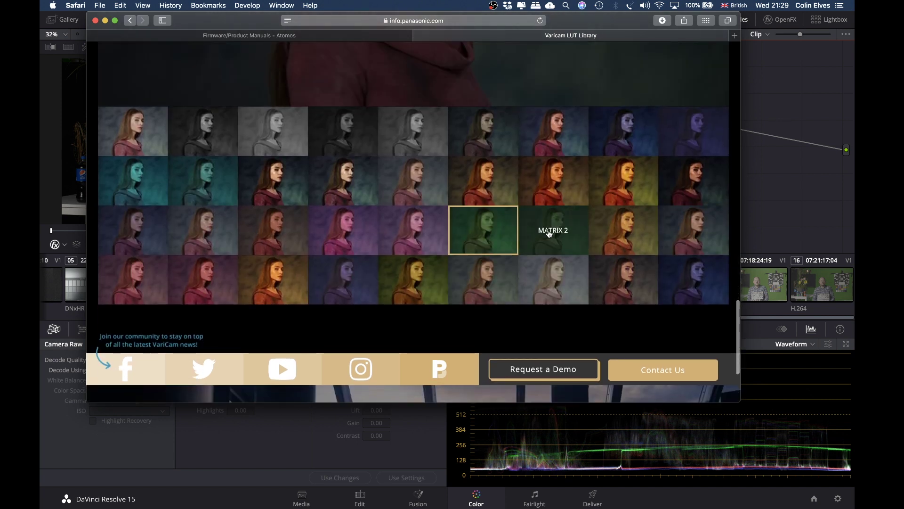
{"action": "scroll", "coordinate": [612, 270], "scroll_direction": "up", "scroll_amount": 1}
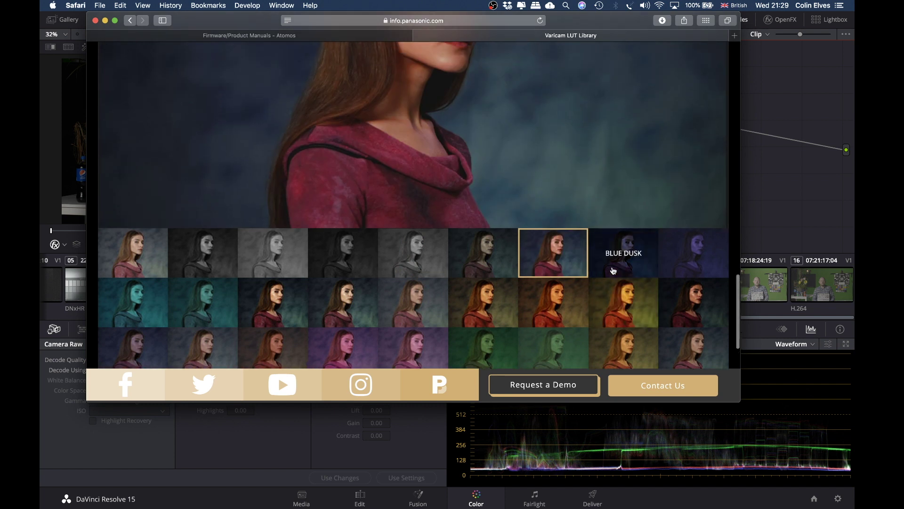
{"action": "left_click", "coordinate": [615, 289]}
{"action": "scroll", "coordinate": [616, 291], "scroll_direction": "down", "scroll_amount": 2}
{"action": "left_click", "coordinate": [622, 312]}
{"action": "left_click", "coordinate": [553, 314]}
{"action": "left_click", "coordinate": [676, 313]}
{"action": "left_click", "coordinate": [785, 173]}
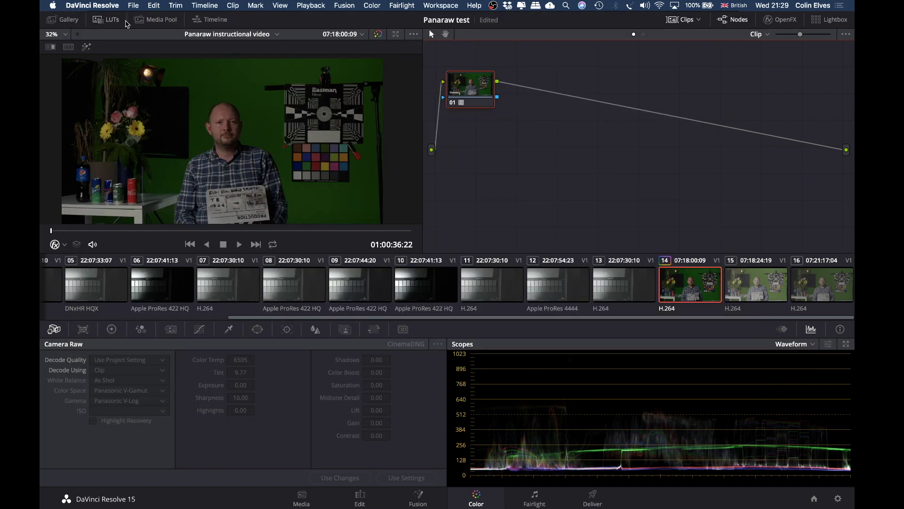
Preview looks such as Agressive 709 and Blue Dusk from the Varicam Looks LUTs E-E folder on the clip, and close the LUT browser
{"action": "left_click", "coordinate": [106, 19]}
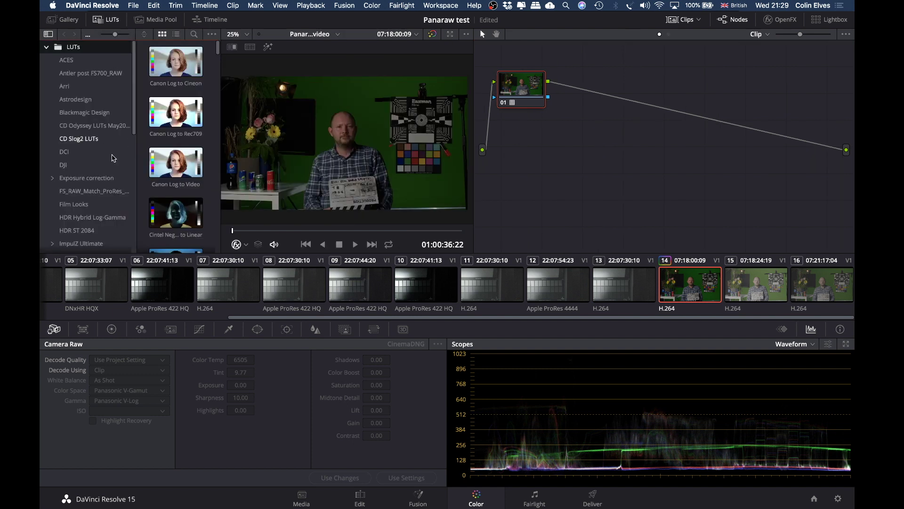
{"action": "scroll", "coordinate": [130, 143], "scroll_direction": "down", "scroll_amount": 20}
{"action": "scroll", "coordinate": [94, 170], "scroll_direction": "down", "scroll_amount": 2}
{"action": "left_click", "coordinate": [89, 146]}
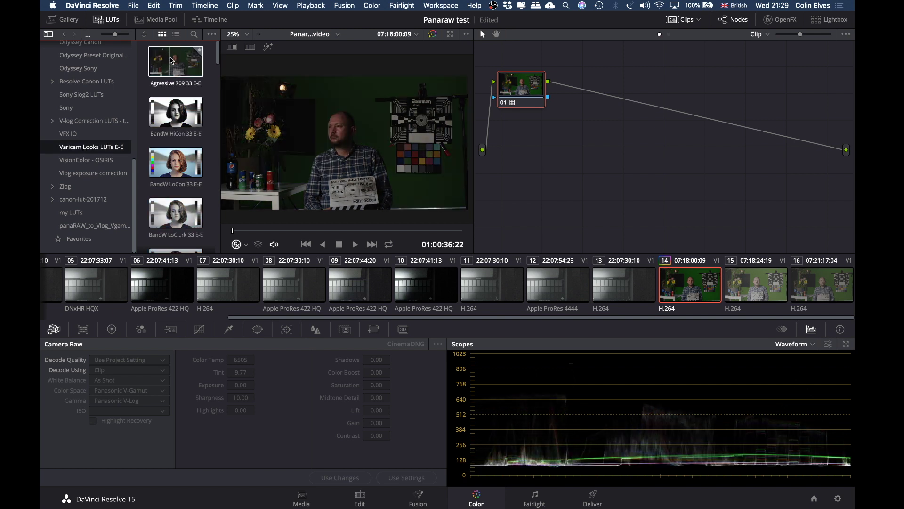
{"action": "scroll", "coordinate": [171, 207], "scroll_direction": "down", "scroll_amount": 5}
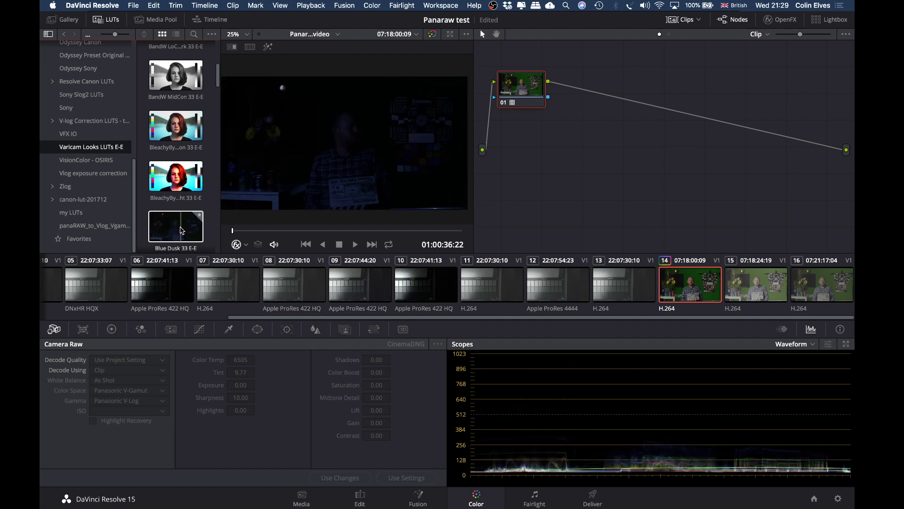
{"action": "scroll", "coordinate": [182, 216], "scroll_direction": "up", "scroll_amount": 3}
{"action": "scroll", "coordinate": [65, 122], "scroll_direction": "up", "scroll_amount": 10}
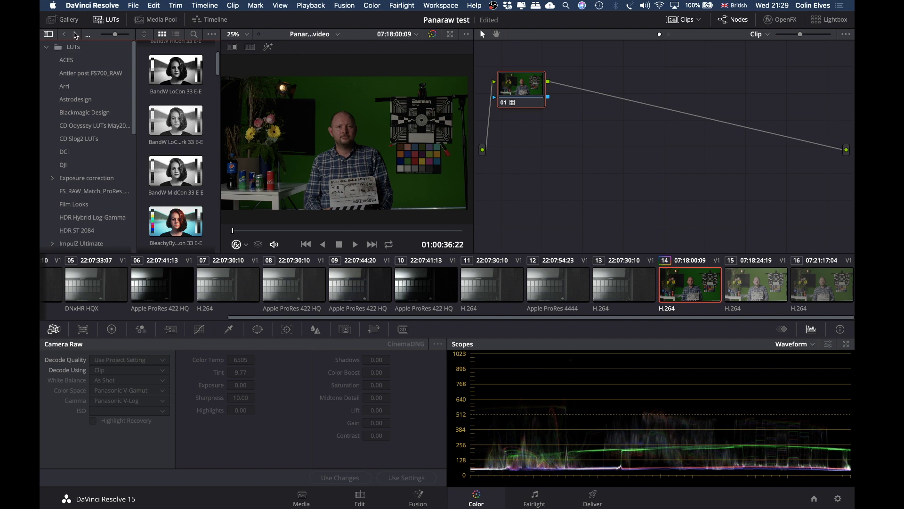
{"action": "left_click", "coordinate": [96, 21]}
Disable node 01 and hide the clip thumbnails and the node graph
{"action": "left_click", "coordinate": [683, 19]}
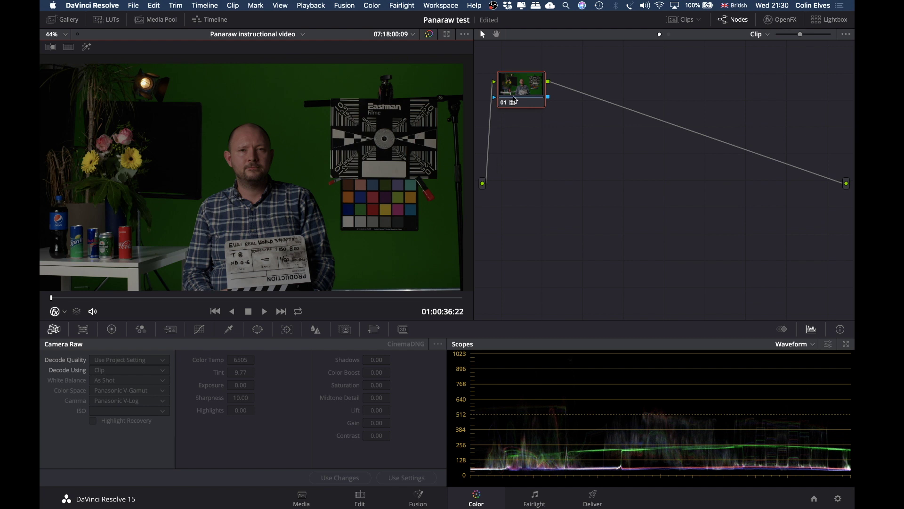
{"action": "left_click", "coordinate": [513, 96]}
{"action": "left_click", "coordinate": [513, 99]}
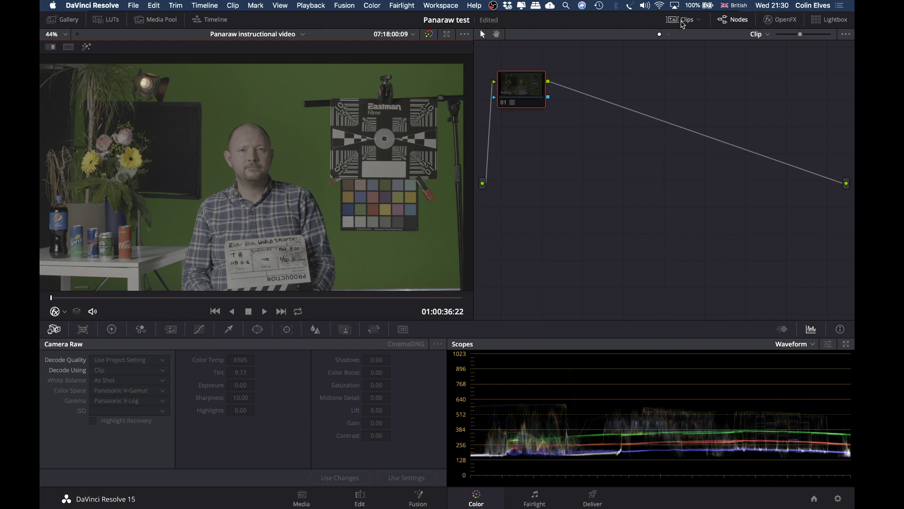
{"action": "left_click", "coordinate": [682, 20]}
{"action": "left_click", "coordinate": [682, 21]}
{"action": "left_click", "coordinate": [734, 21]}
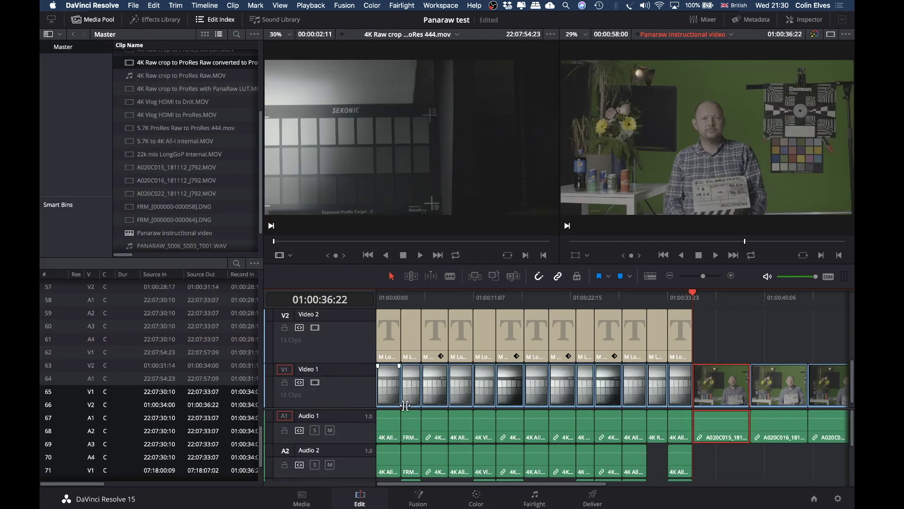
Move the playhead to the timeline start at 01:00:00:00 on the Edit page and show that frame on the Color page
{"action": "left_click", "coordinate": [360, 497]}
{"action": "left_click", "coordinate": [378, 298]}
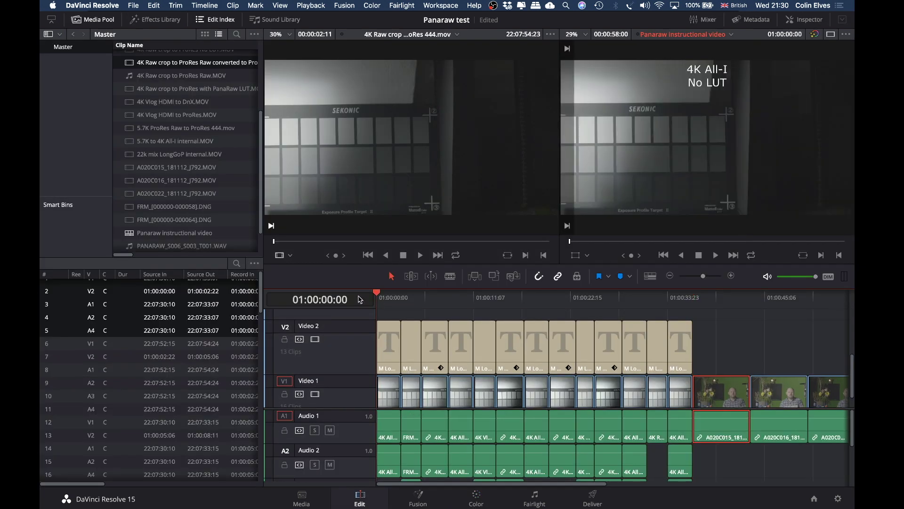
{"action": "left_click", "coordinate": [477, 498]}
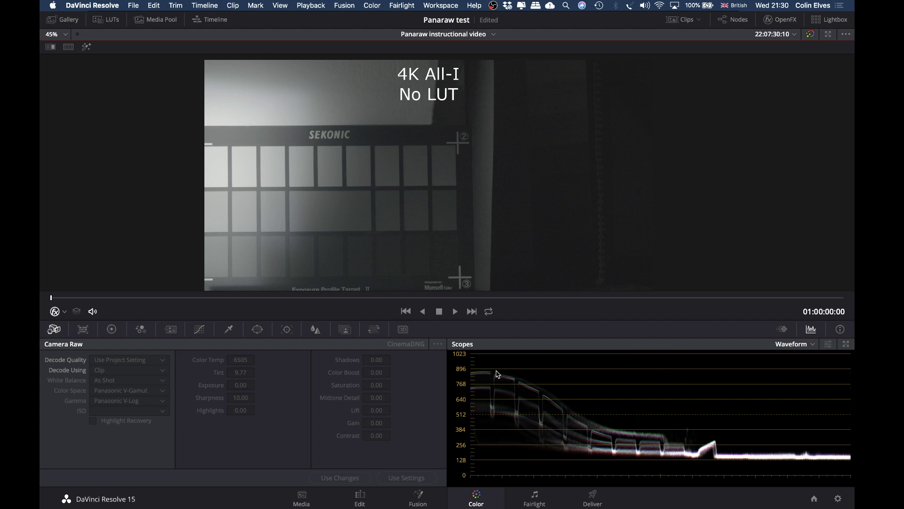
Switch back and forth between the 4K All-I and 4K Raw crop to cDNG clips to compare their waveforms
{"action": "key", "text": "Down"}
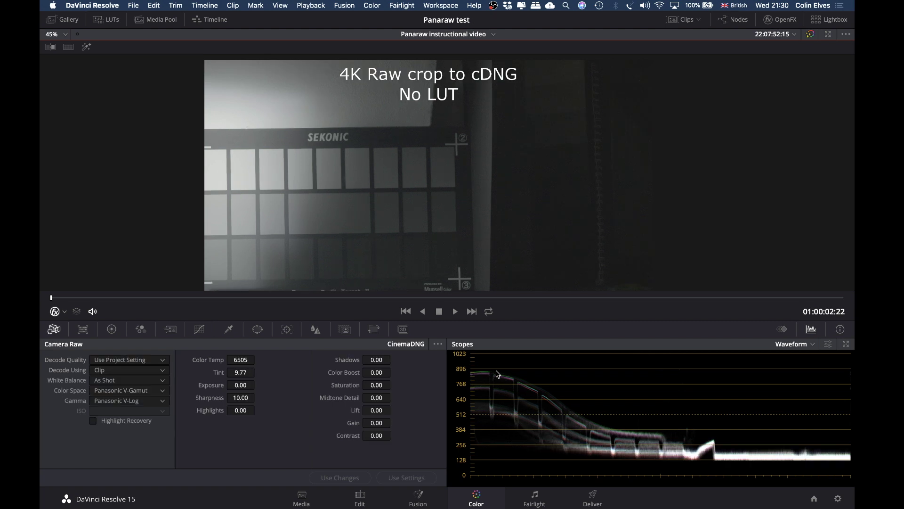
{"action": "key", "text": "Up"}
{"action": "key", "text": "Down"}
{"action": "key", "text": "Up"}
{"action": "key", "text": "Down"}
Show the 4K HDMI to ProRes clip and alternate it with the second 4K All-I clip to compare their waveform levels
{"action": "key", "text": "Down"}
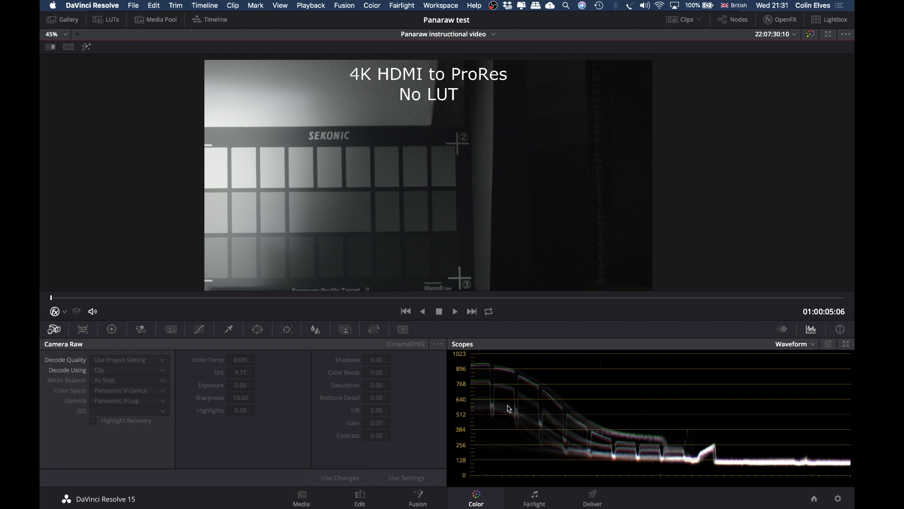
{"action": "key", "text": "Down"}
{"action": "key", "text": "Up"}
{"action": "key", "text": "Down"}
{"action": "key", "text": "Up"}
{"action": "key", "text": "Down"}
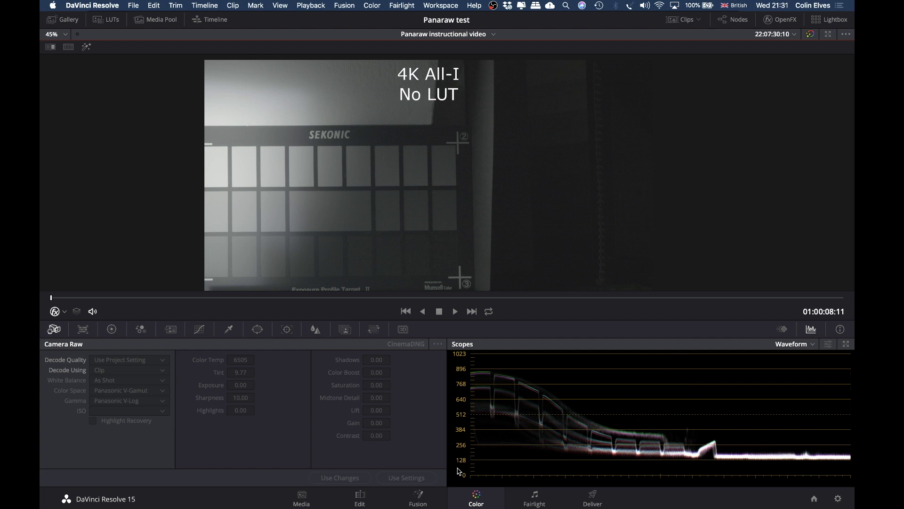
{"action": "key", "text": "Up"}
{"action": "key", "text": "Down"}
{"action": "key", "text": "Up"}
{"action": "key", "text": "Down"}
{"action": "key", "text": "Up"}
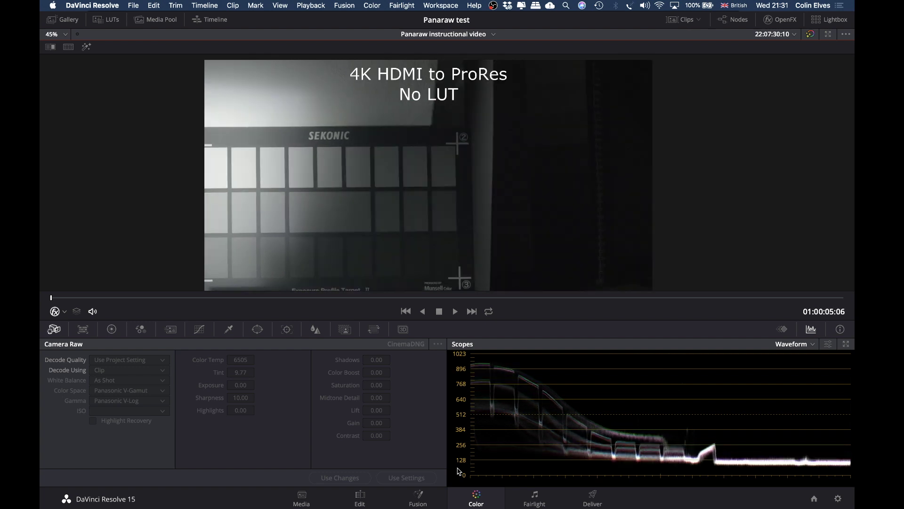
{"action": "key", "text": "Down"}
{"action": "key", "text": "Up"}
{"action": "key", "text": "Down"}
{"action": "key", "text": "Up"}
Step among the 4K Raw crop to cDNG, HDMI to ProRes and All-I clips to compare their black and highlight levels
{"action": "key", "text": "Up"}
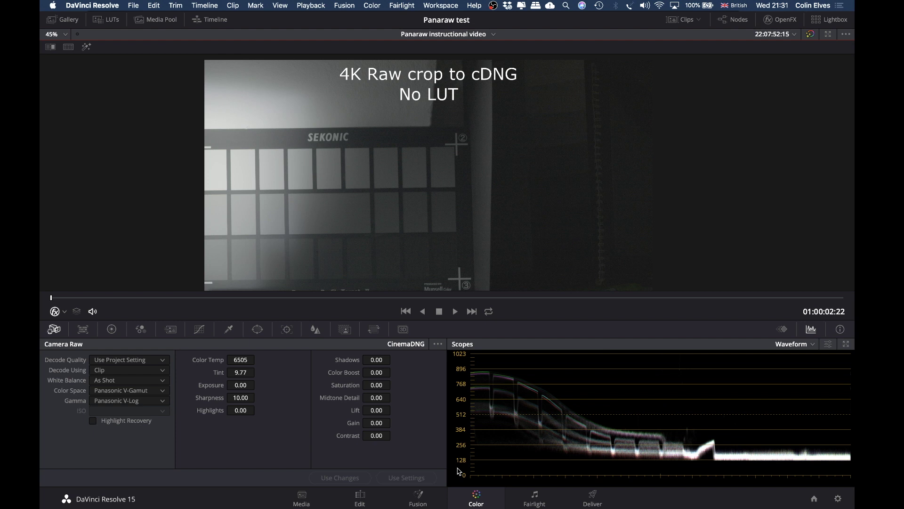
{"action": "key", "text": "Down"}
{"action": "key", "text": "Down"}
{"action": "key", "text": "Up"}
{"action": "key", "text": "Up"}
{"action": "key", "text": "Down"}
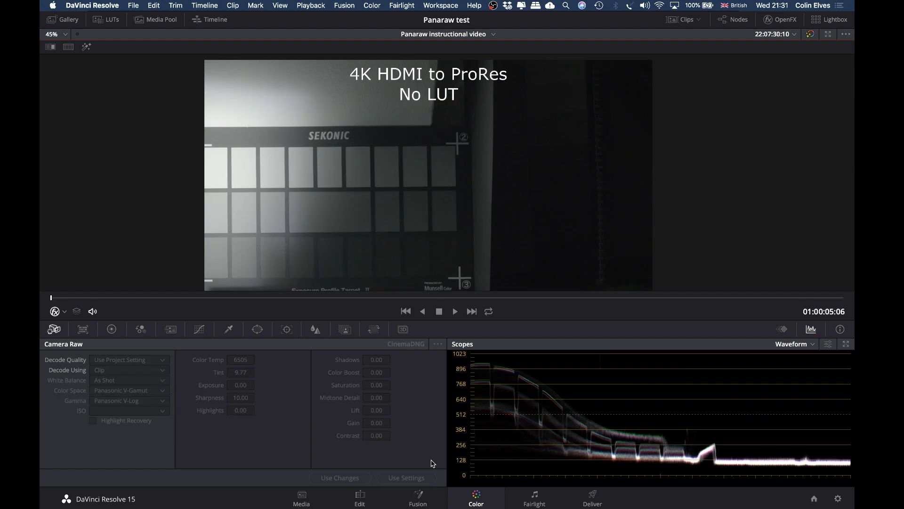
Compare the 4K HDMI to Avid DnX waveform with the neighbouring 4K All-I clip, and return to the 4K HDMI to ProRes clip
{"action": "key", "text": "Down"}
{"action": "key", "text": "Down"}
{"action": "key", "text": "Up"}
{"action": "key", "text": "Down"}
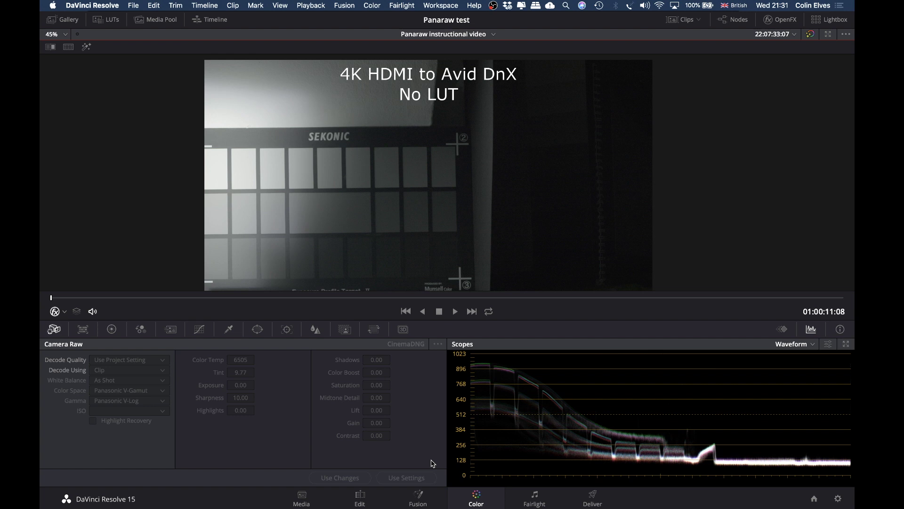
{"action": "key", "text": "Up"}
{"action": "key", "text": "Up"}
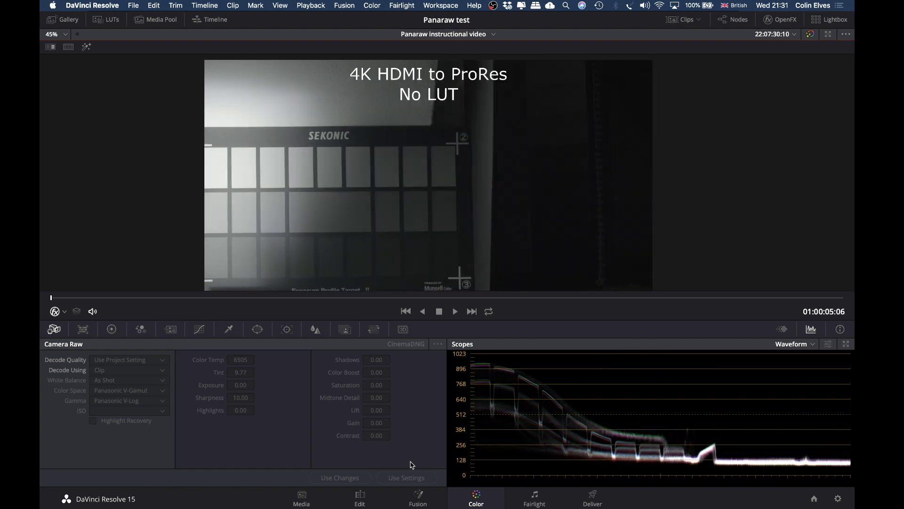
Set the 4K HDMI to ProRes timeline clip's data levels to Full, return to the Color page and save the project
{"action": "left_click", "coordinate": [359, 494]}
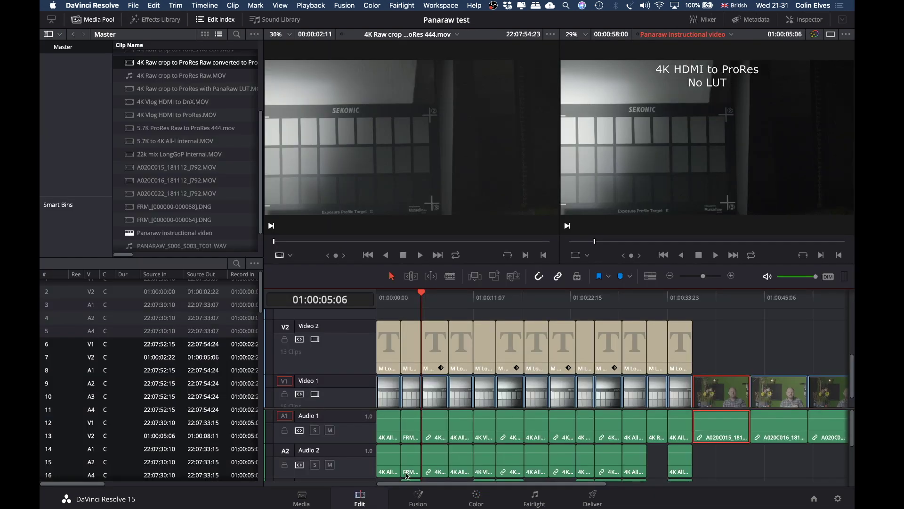
{"action": "left_click", "coordinate": [430, 394]}
{"action": "right_click", "coordinate": [430, 394]}
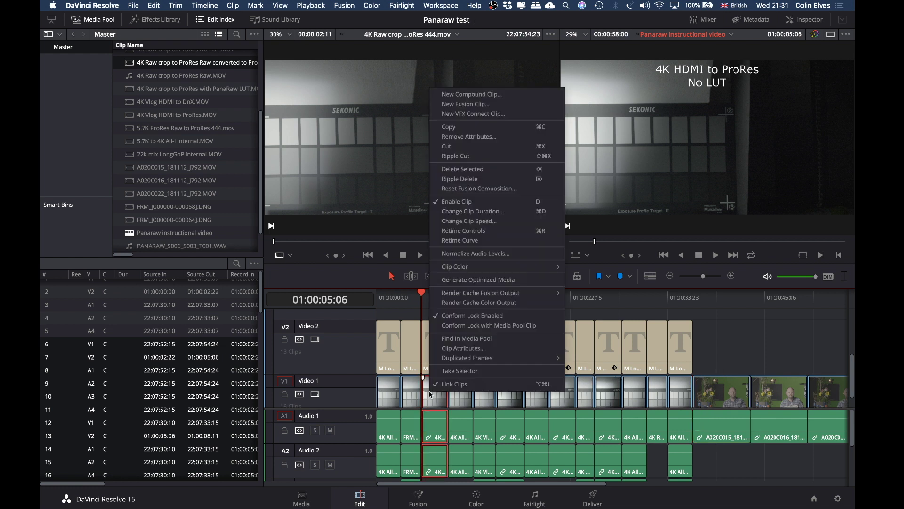
{"action": "left_click", "coordinate": [462, 348]}
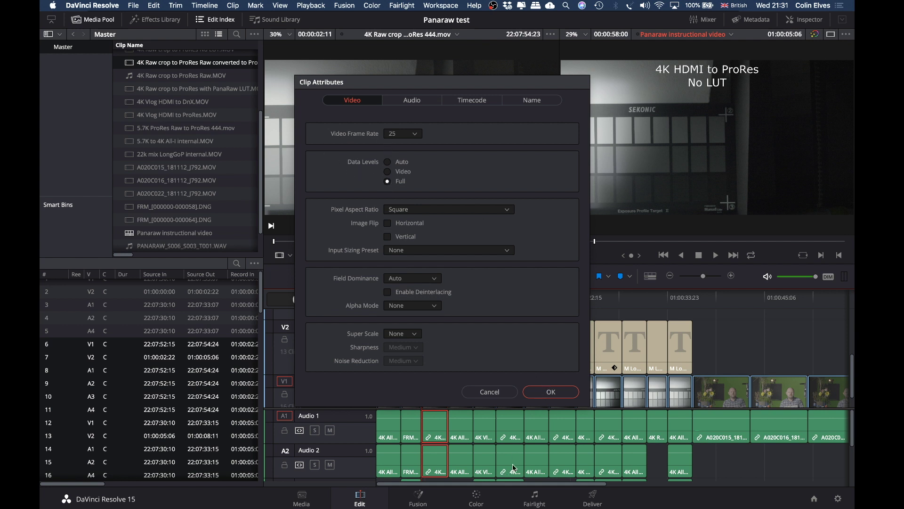
{"action": "left_click", "coordinate": [542, 393]}
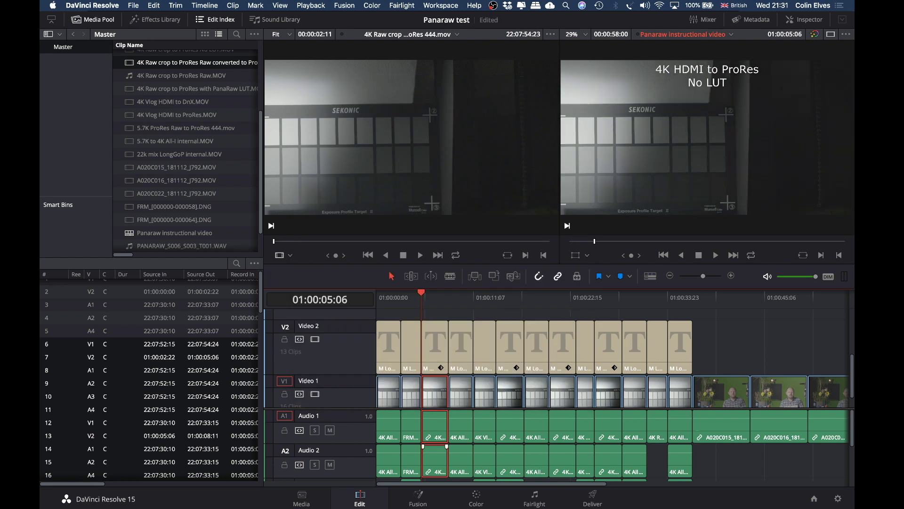
{"action": "left_click", "coordinate": [476, 498]}
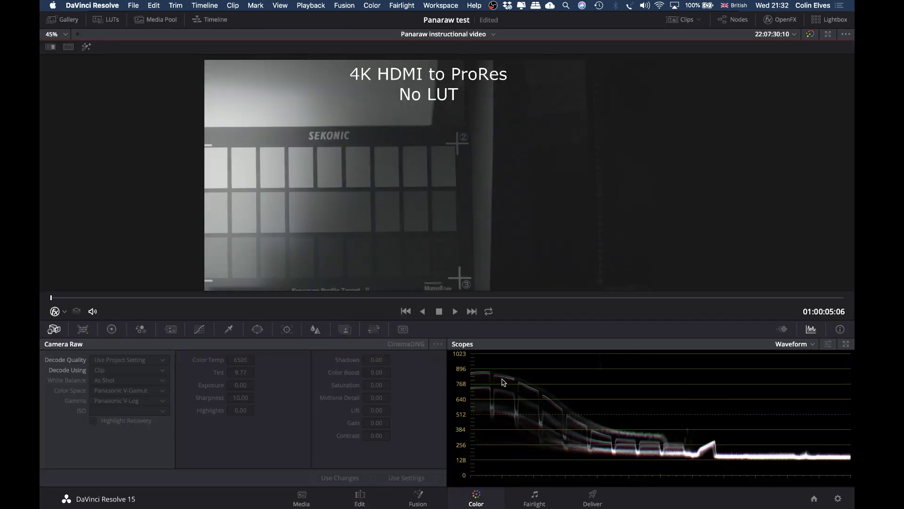
{"action": "key", "text": "super+s"}
Alternate between the 4K HDMI to ProRes and 4K All-I clips to check how closely their waveforms match
{"action": "key", "text": "Down"}
{"action": "key", "text": "Up"}
{"action": "key", "text": "Down"}
{"action": "key", "text": "Up"}
{"action": "key", "text": "Down"}
{"action": "key", "text": "Up"}
{"action": "key", "text": "Down"}
{"action": "key", "text": "Up"}
{"action": "key", "text": "Down"}
{"action": "key", "text": "Up"}
On the Media page, set the data levels of 4K Raw crop to ProRes Raw converted to ProRes 444.mov to Full
{"action": "left_click", "coordinate": [359, 499]}
{"action": "left_click", "coordinate": [301, 498]}
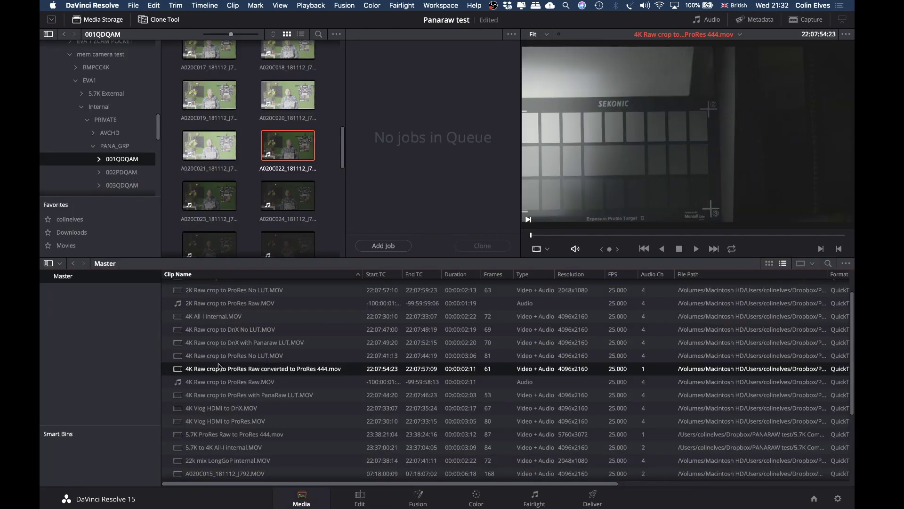
{"action": "scroll", "coordinate": [231, 353], "scroll_direction": "down", "scroll_amount": 3}
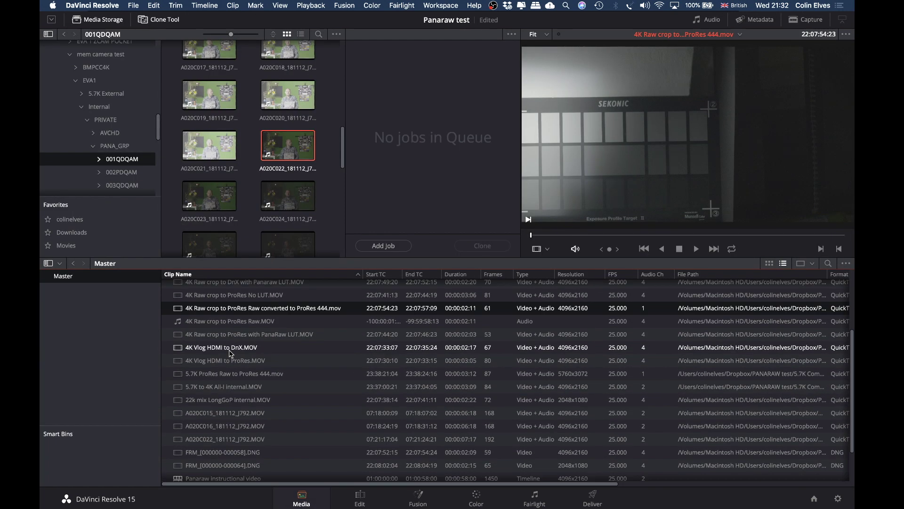
{"action": "scroll", "coordinate": [227, 351], "scroll_direction": "up", "scroll_amount": 2}
{"action": "left_click", "coordinate": [182, 338]}
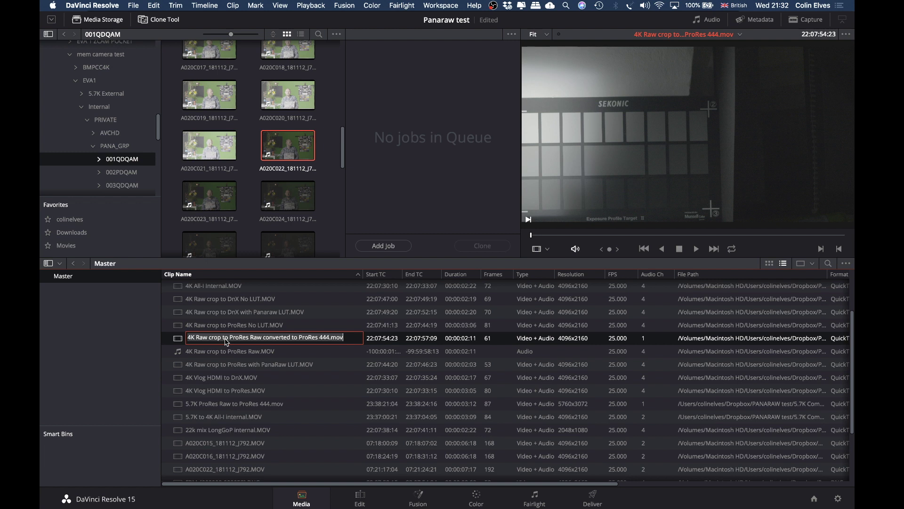
{"action": "right_click", "coordinate": [181, 339]}
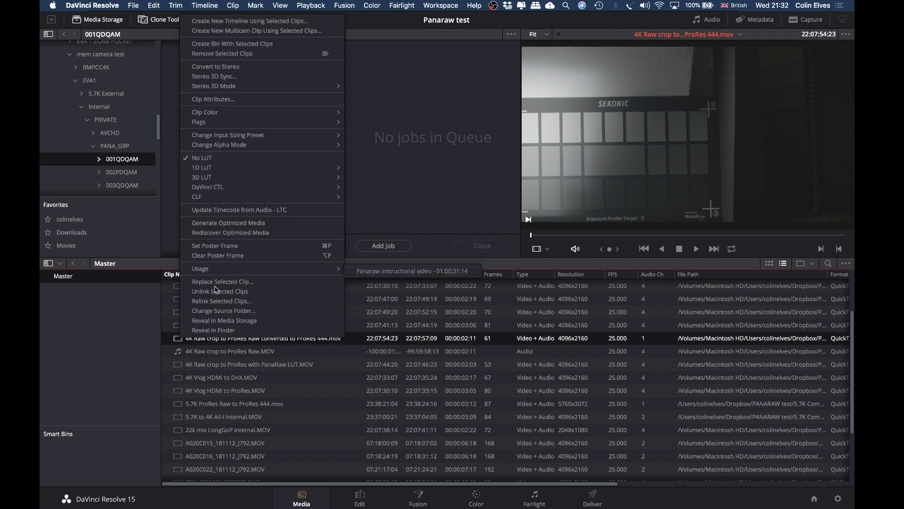
{"action": "left_click", "coordinate": [213, 99]}
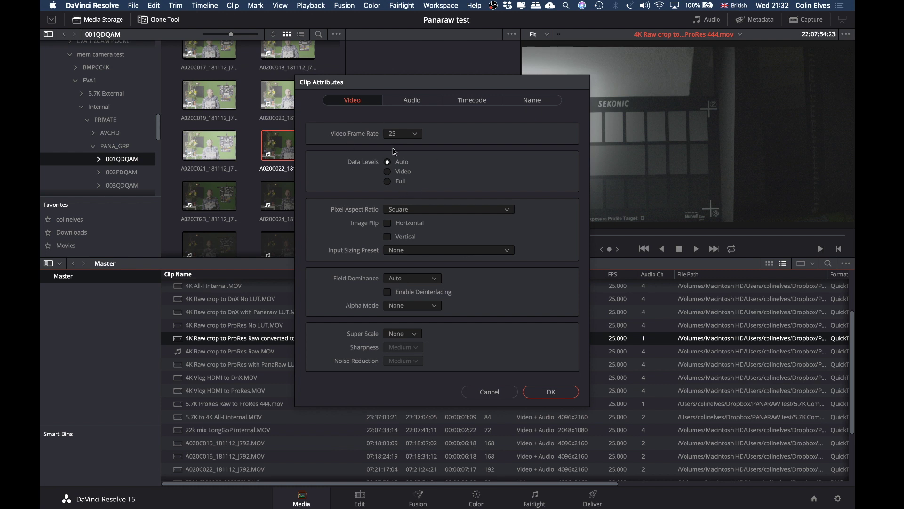
{"action": "left_click", "coordinate": [388, 181]}
{"action": "left_click", "coordinate": [561, 392]}
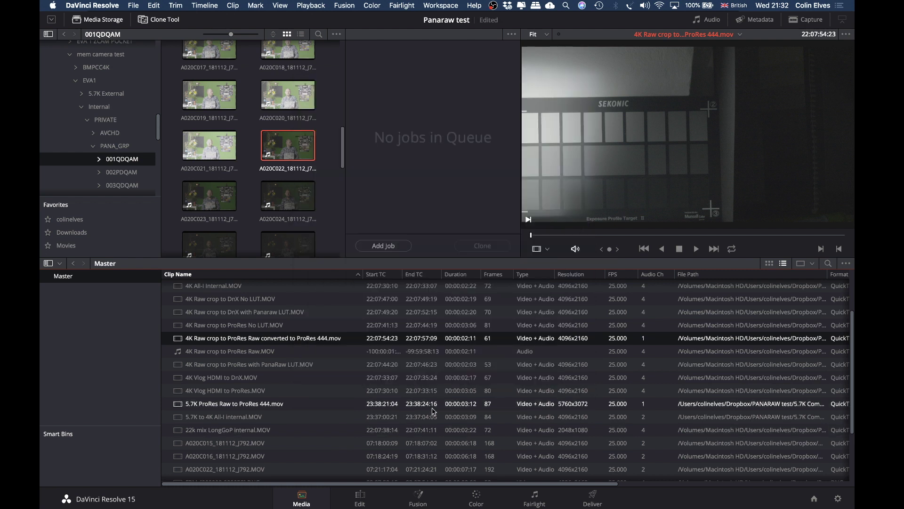
Try to change the clip attributes of all media pool clips together
{"action": "left_click", "coordinate": [343, 375]}
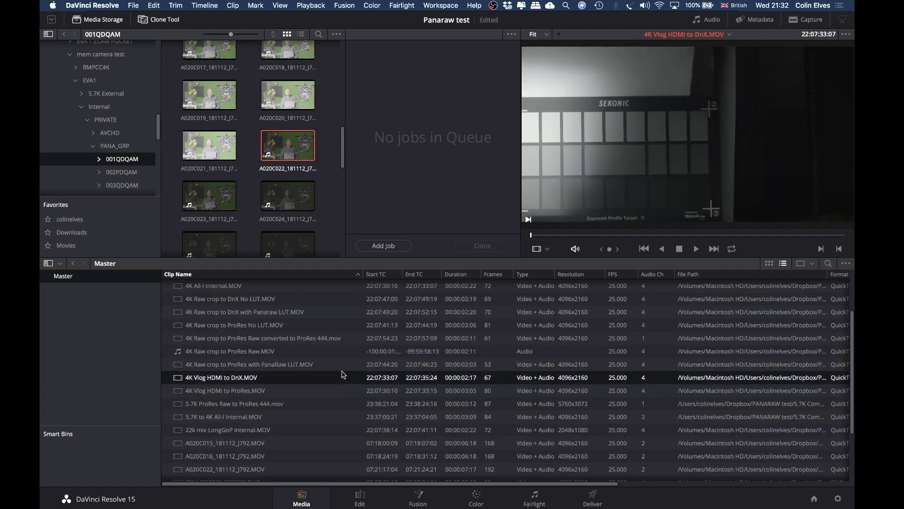
{"action": "left_click", "coordinate": [343, 374]}
{"action": "left_click", "coordinate": [285, 351]}
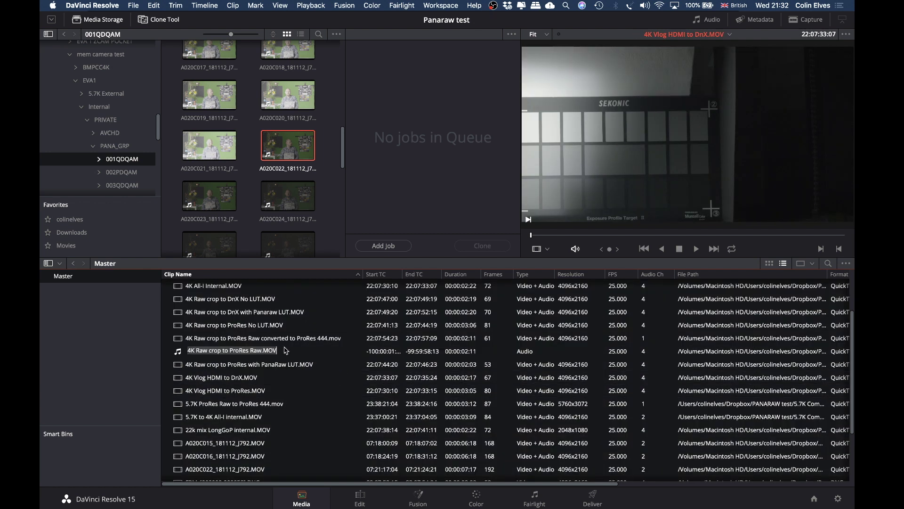
{"action": "double_click", "coordinate": [269, 339]}
{"action": "right_click", "coordinate": [268, 341]}
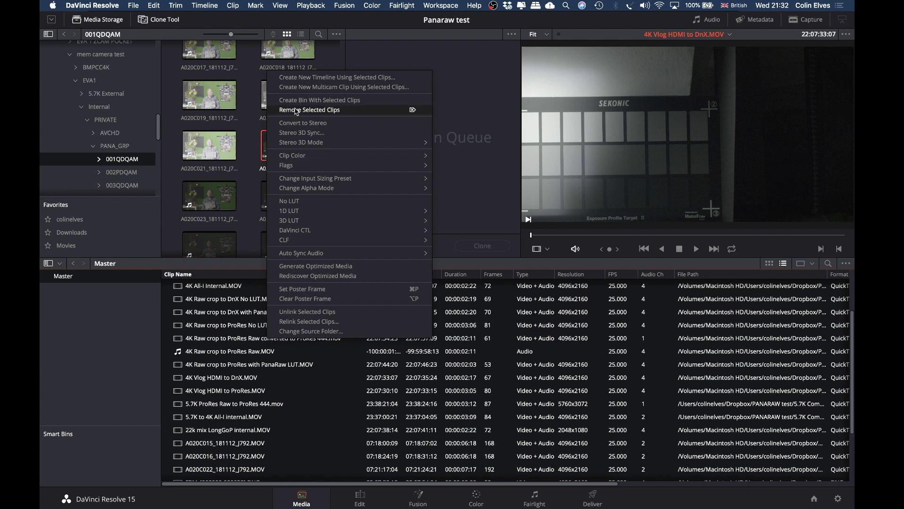
{"action": "mouse_move", "coordinate": [290, 246]}
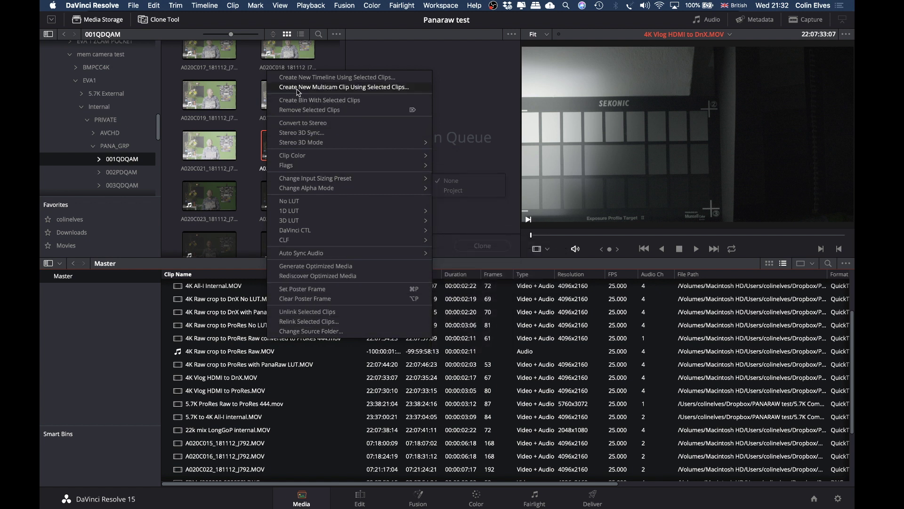
{"action": "left_click", "coordinate": [244, 367]}
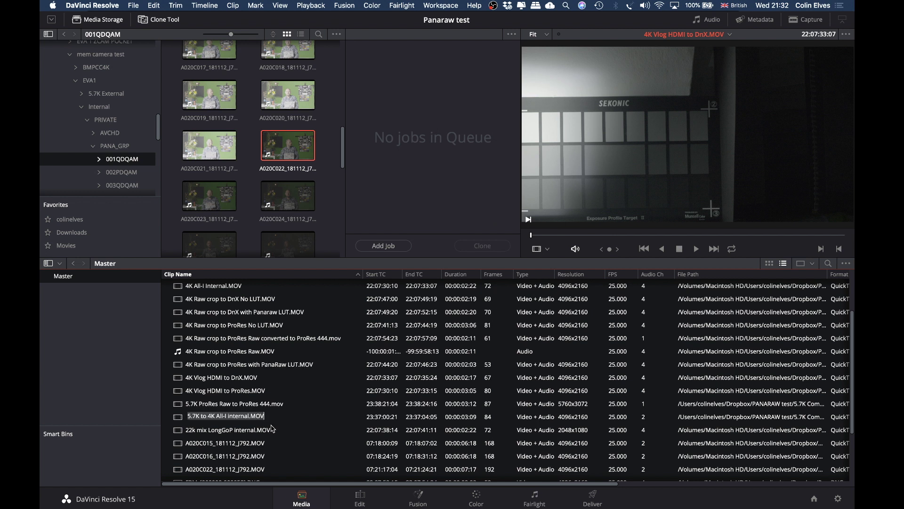
On the Edit page, open the clip attributes for all Video 1 clips together, examine the data levels options, and cancel
{"action": "left_click", "coordinate": [360, 497]}
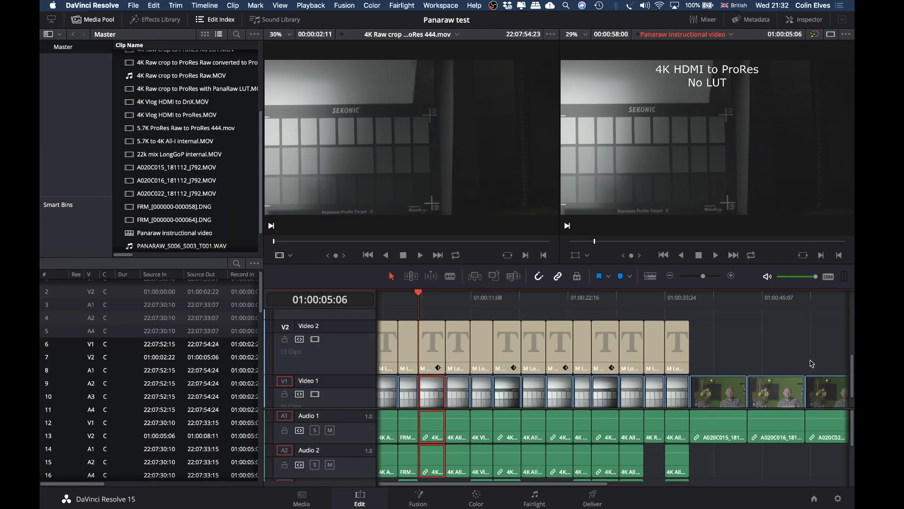
{"action": "scroll", "coordinate": [811, 364], "scroll_direction": "right", "scroll_amount": 6}
{"action": "left_click_drag", "start_coordinate": [740, 393], "coordinate": [384, 380]}
{"action": "right_click", "coordinate": [384, 379]}
{"action": "left_click", "coordinate": [401, 324]}
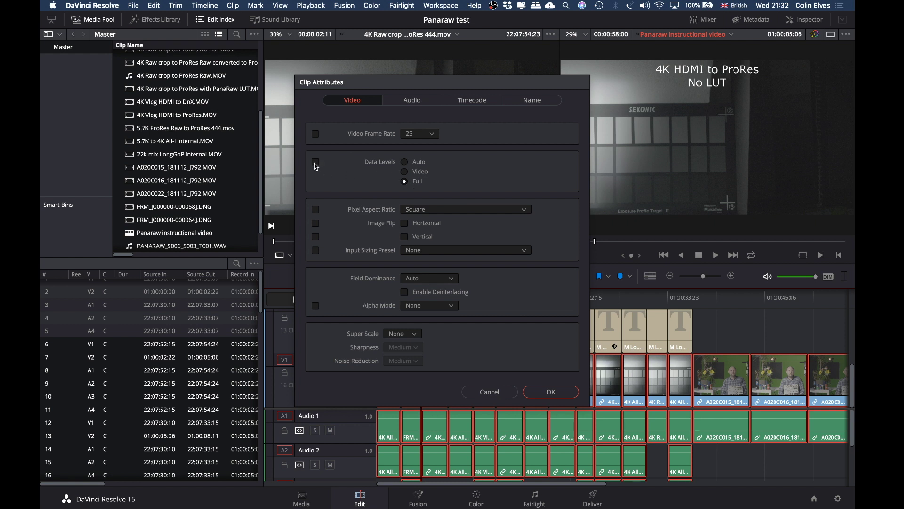
{"action": "left_click", "coordinate": [489, 391]}
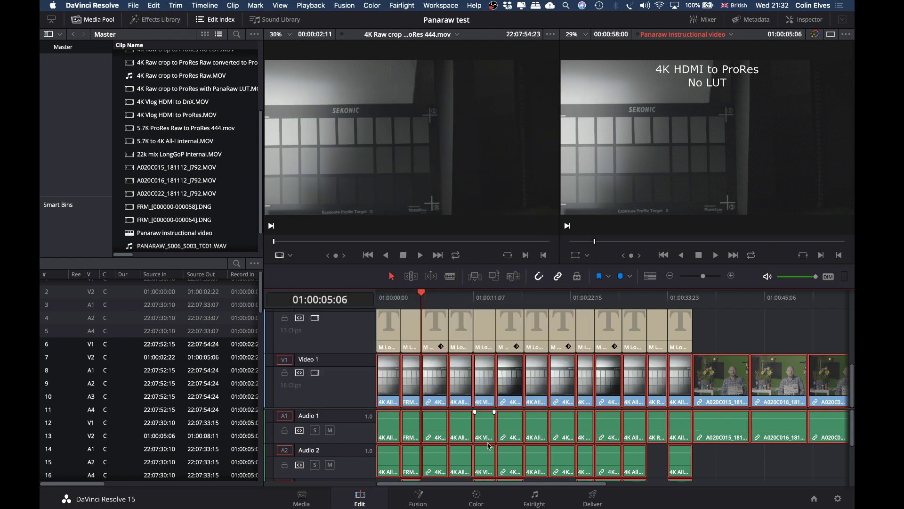
Set the 4K HDMI to Avid DnX timeline clip's data levels to Full and return to the Color page
{"action": "left_click", "coordinate": [476, 498]}
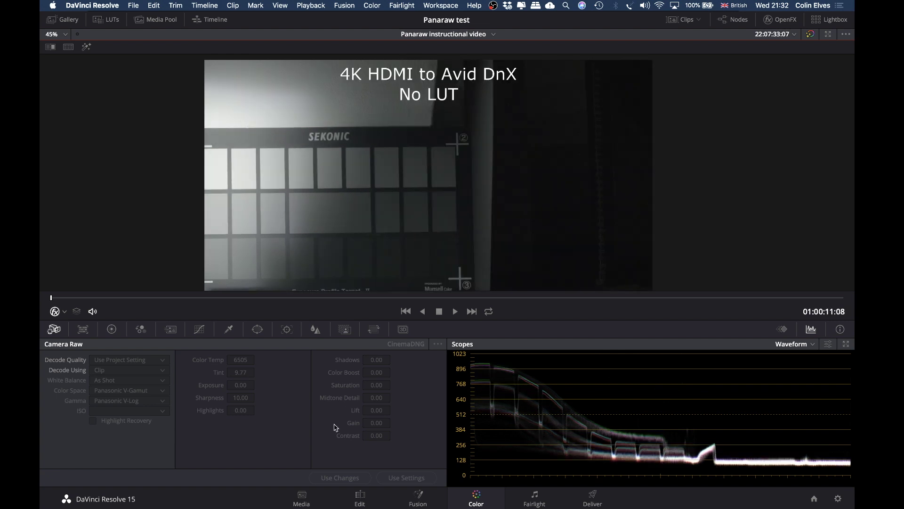
{"action": "left_click", "coordinate": [360, 497]}
{"action": "left_click", "coordinate": [483, 378]}
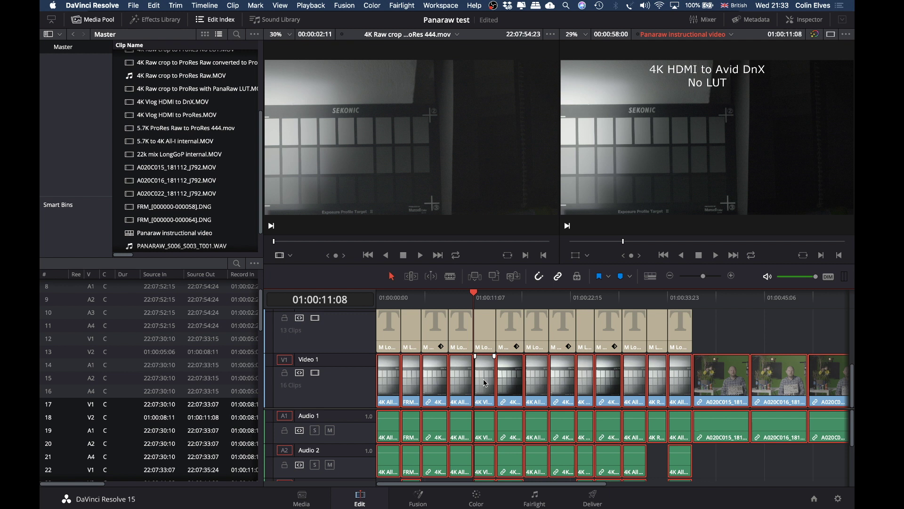
{"action": "right_click", "coordinate": [483, 378]}
{"action": "left_click", "coordinate": [486, 365]}
{"action": "right_click", "coordinate": [486, 364]}
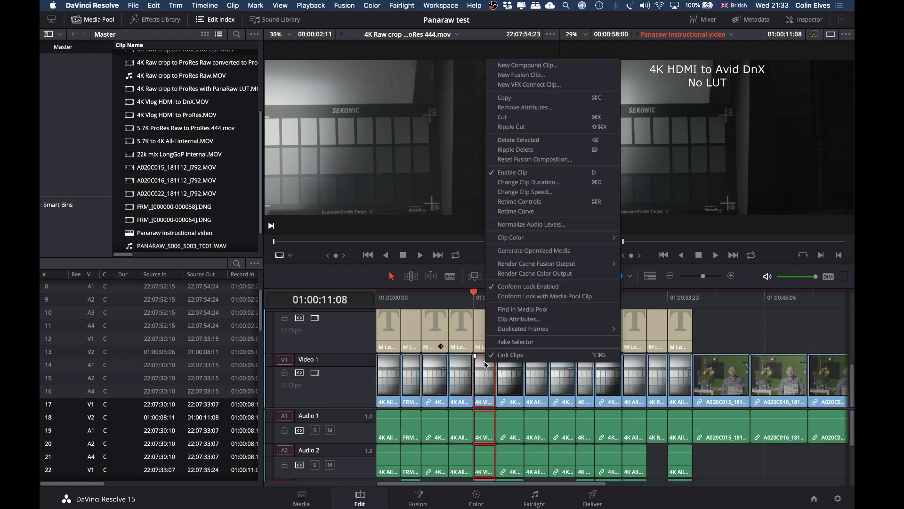
{"action": "left_click", "coordinate": [511, 319]}
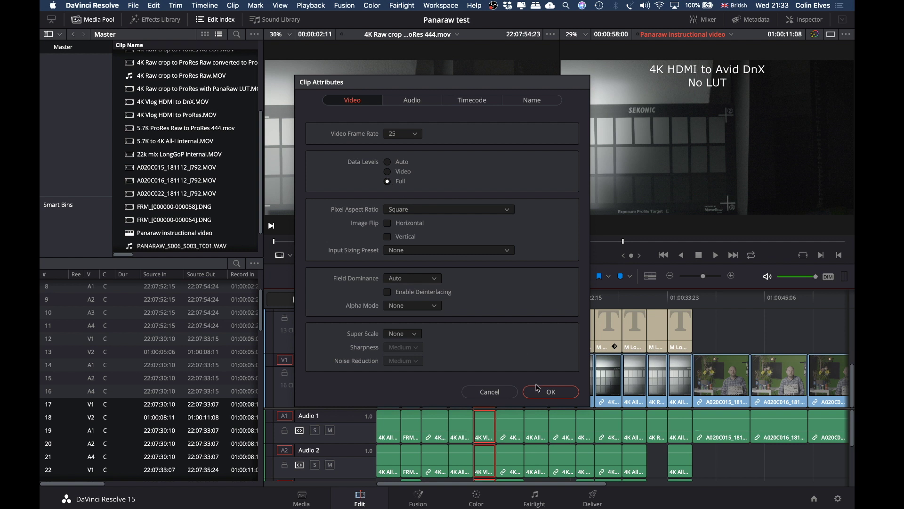
{"action": "left_click", "coordinate": [550, 391]}
{"action": "left_click", "coordinate": [477, 497]}
Step repeatedly through the No LUT cDNG, HDMI to ProRes, All-I and HDMI to Avid DnX clips to compare their waveforms
{"action": "key", "text": "Up"}
{"action": "key", "text": "Up"}
{"action": "key", "text": "Down"}
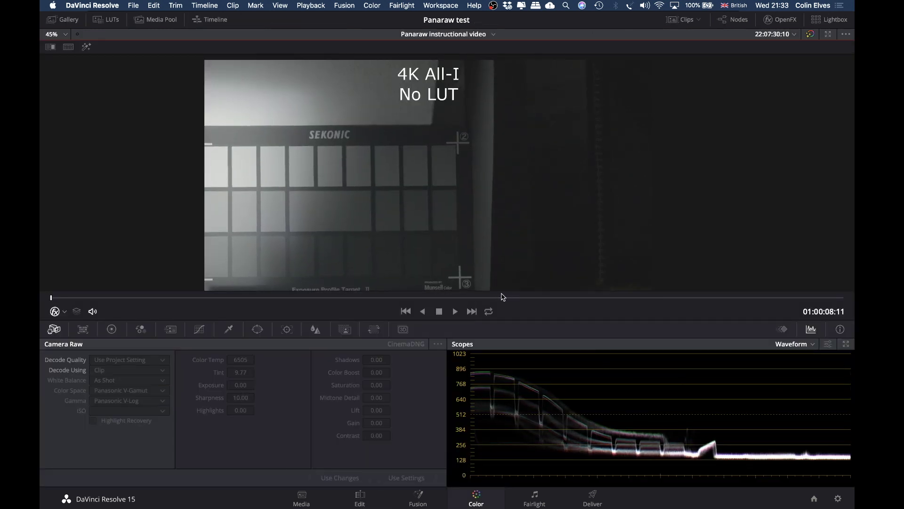
{"action": "key", "text": "Down"}
{"action": "key", "text": "Up"}
{"action": "key", "text": "Down"}
{"action": "key", "text": "Up"}
{"action": "key", "text": "Up"}
{"action": "key", "text": "Down"}
{"action": "key", "text": "Down"}
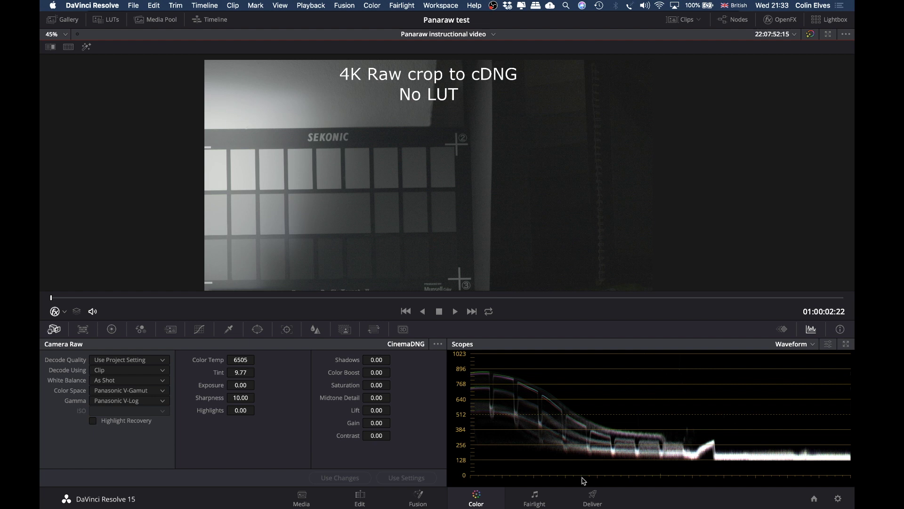
{"action": "key", "text": "Up"}
{"action": "key", "text": "Up"}
{"action": "key", "text": "Down"}
{"action": "key", "text": "Down"}
{"action": "key", "text": "Up"}
{"action": "key", "text": "Up"}
{"action": "key", "text": "Down"}
{"action": "key", "text": "Down"}
{"action": "key", "text": "Up"}
{"action": "key", "text": "Up"}
{"action": "key", "text": "Down"}
{"action": "key", "text": "Down"}
{"action": "key", "text": "Down"}
{"action": "key", "text": "Down"}
{"action": "key", "text": "Down"}
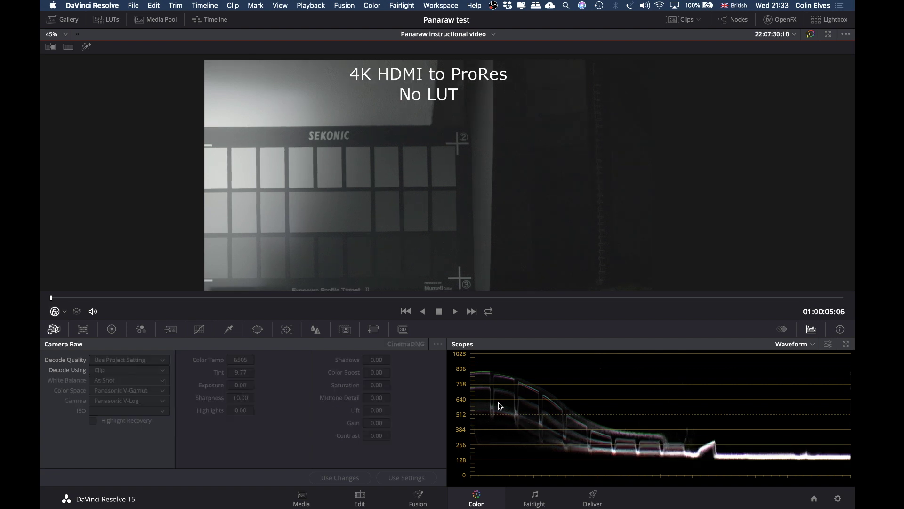
{"action": "key", "text": "Up"}
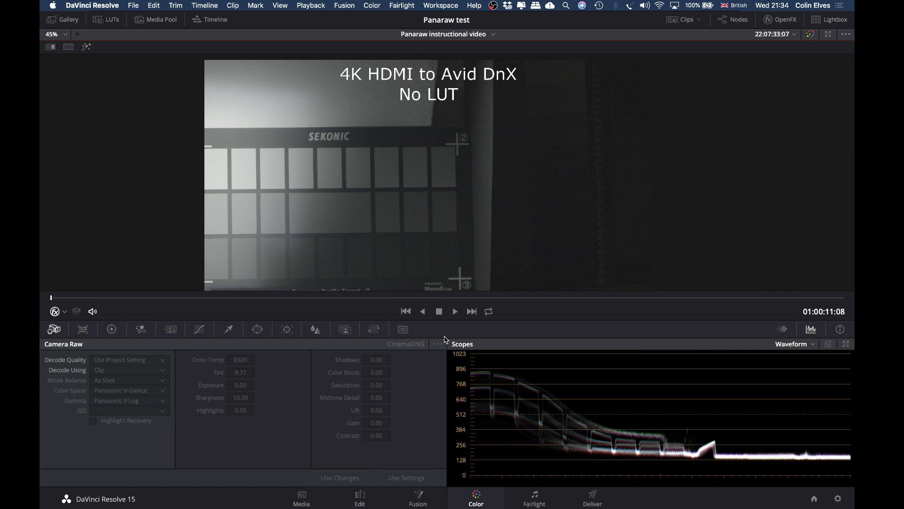
Step repeatedly between the No LUT 4K Raw crop to ProRes, All-I and HDMI to Avid DnX clips to compare their waveforms
{"action": "key", "text": "Down"}
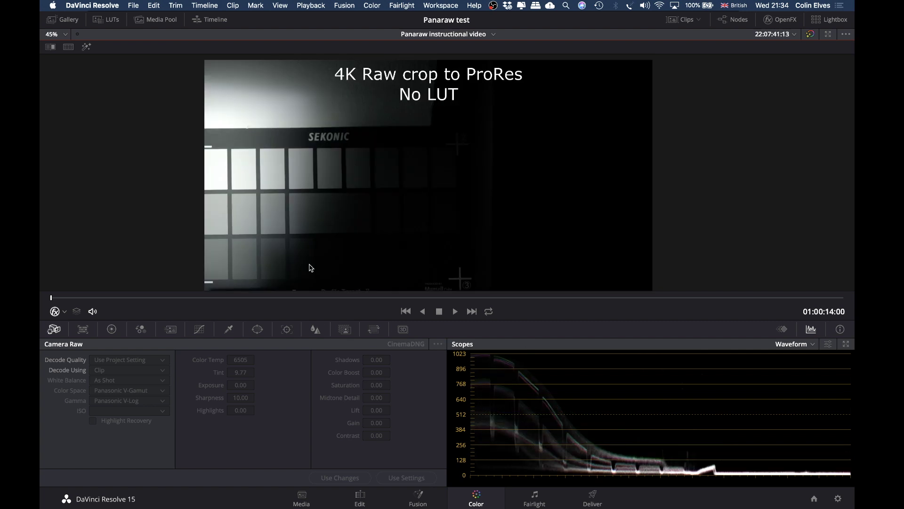
{"action": "key", "text": "Down"}
{"action": "key", "text": "Up"}
{"action": "key", "text": "Down"}
{"action": "key", "text": "Up"}
{"action": "key", "text": "Down"}
{"action": "key", "text": "Up"}
{"action": "key", "text": "Down"}
{"action": "key", "text": "Up"}
{"action": "key", "text": "Down"}
{"action": "key", "text": "Up"}
{"action": "key", "text": "Down"}
{"action": "key", "text": "Up"}
{"action": "key", "text": "Down"}
{"action": "key", "text": "Up"}
{"action": "key", "text": "Down"}
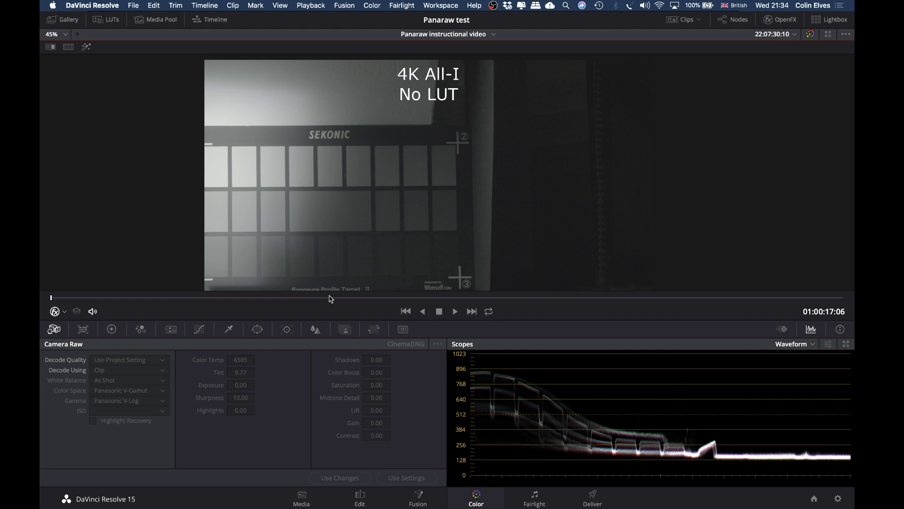
{"action": "key", "text": "Up"}
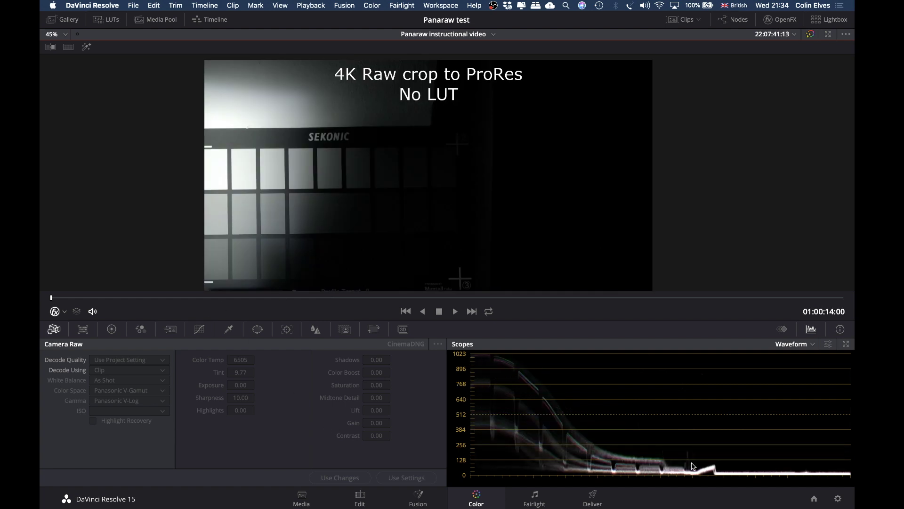
{"action": "key", "text": "Up"}
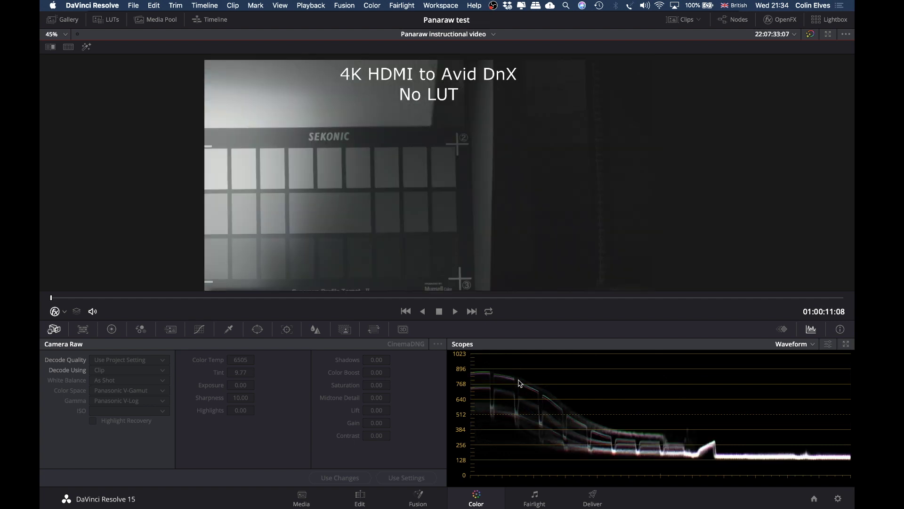
{"action": "key", "text": "Down"}
{"action": "key", "text": "Down"}
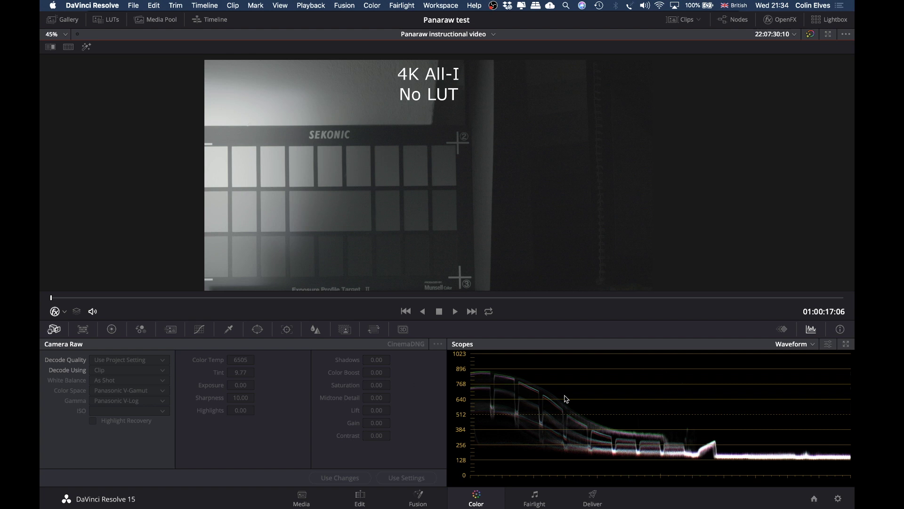
{"action": "key", "text": "Up"}
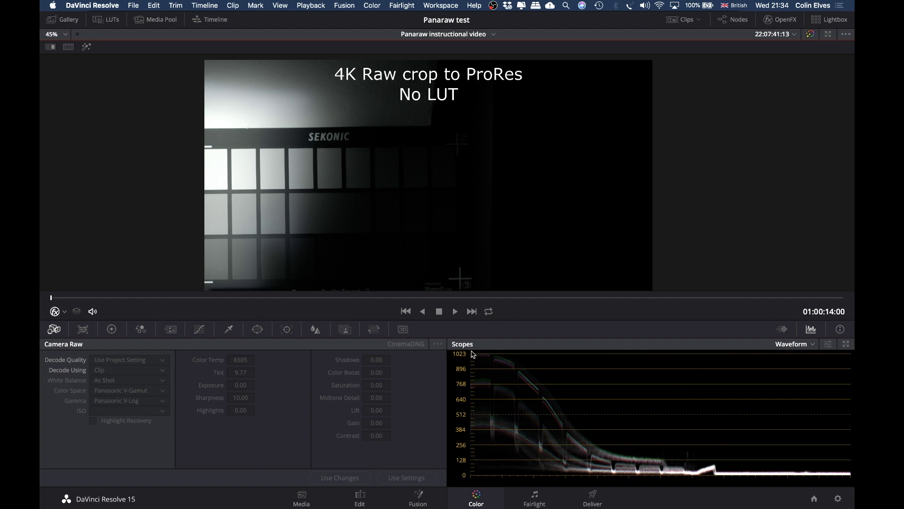
{"action": "key", "text": "Down"}
{"action": "key", "text": "Up"}
{"action": "key", "text": "Down"}
{"action": "key", "text": "Up"}
{"action": "key", "text": "Down"}
{"action": "key", "text": "Up"}
On the Edit page, set the 4K Raw crop to ProRes No LUT clip's data levels to Full and return to the Color page
{"action": "left_click", "coordinate": [359, 498]}
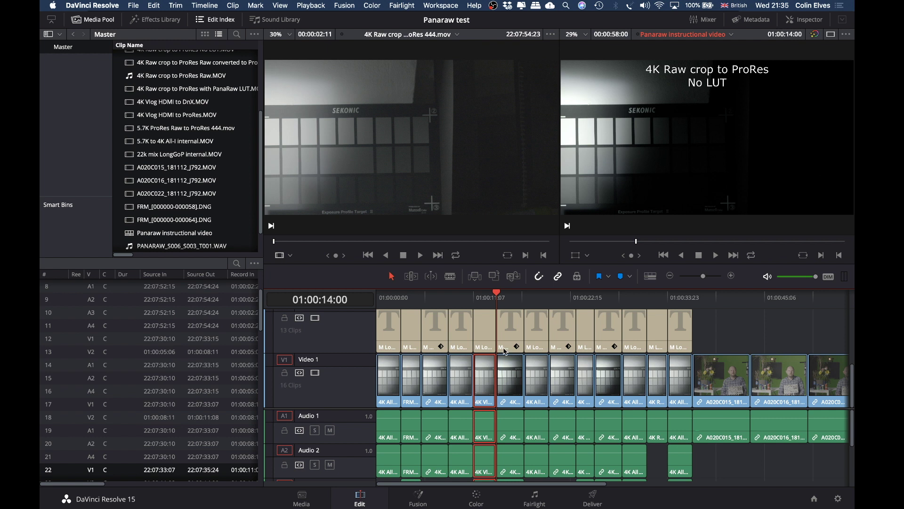
{"action": "key", "text": "super+z"}
{"action": "key", "text": "super+shift+z"}
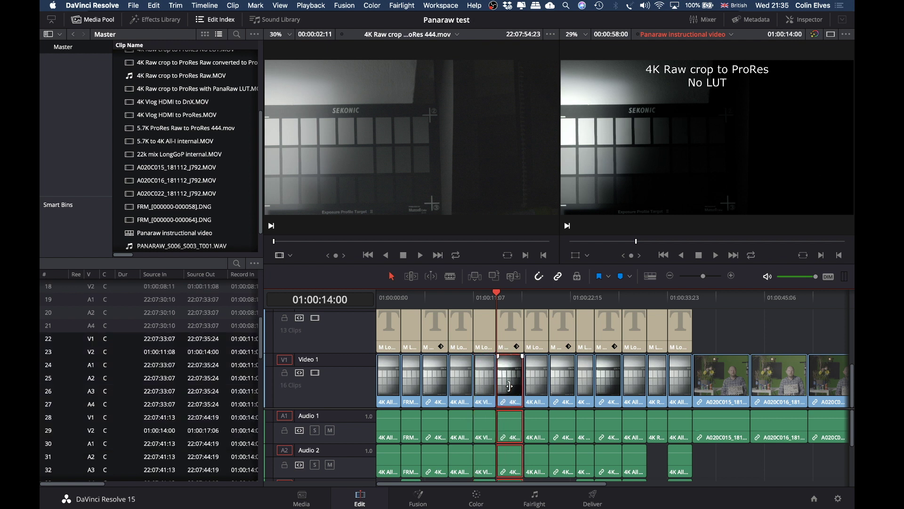
{"action": "right_click", "coordinate": [511, 385]}
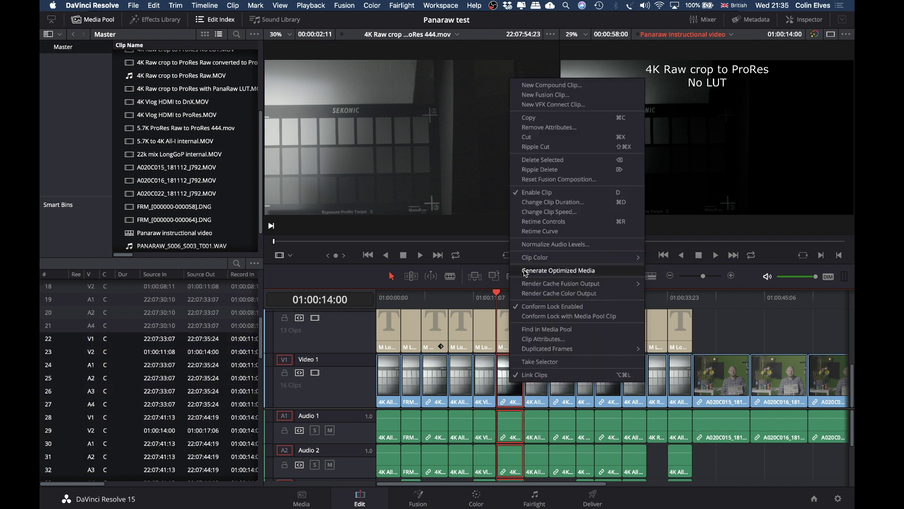
{"action": "mouse_move", "coordinate": [531, 259]}
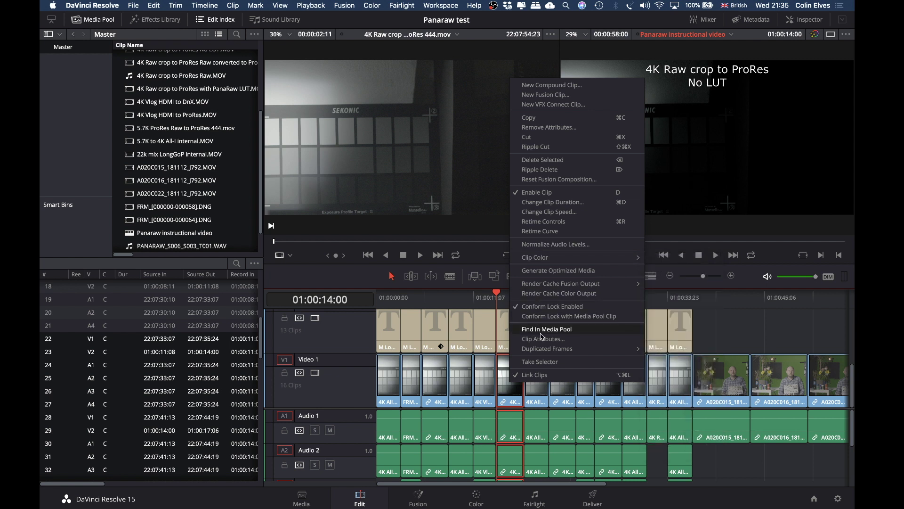
{"action": "left_click", "coordinate": [541, 331]}
{"action": "right_click", "coordinate": [517, 376]}
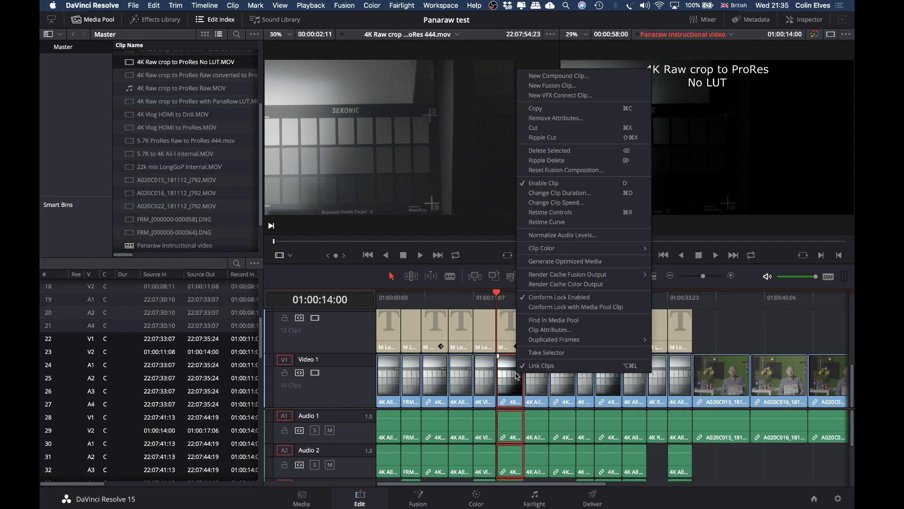
{"action": "left_click", "coordinate": [534, 330]}
{"action": "left_click", "coordinate": [549, 391]}
{"action": "left_click", "coordinate": [472, 499]}
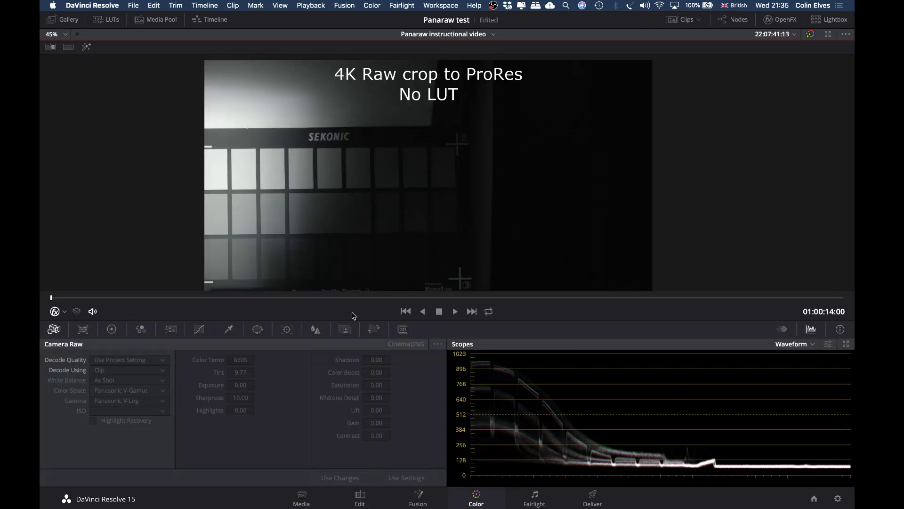
Compare the 4K Raw crop to ProRes waveform with the 4K All-I and 4K HDMI to ProRes clips
{"action": "key", "text": "Down"}
{"action": "key", "text": "Up"}
{"action": "key", "text": "Down"}
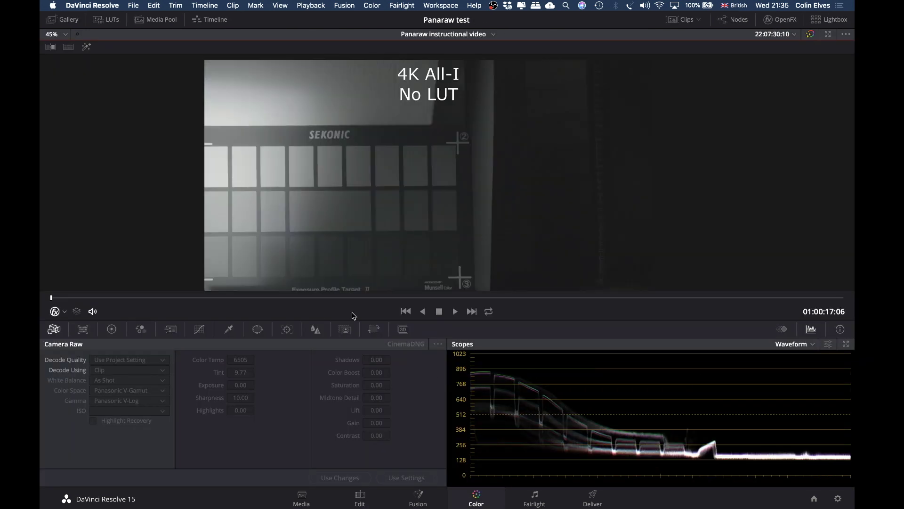
{"action": "key", "text": "Down"}
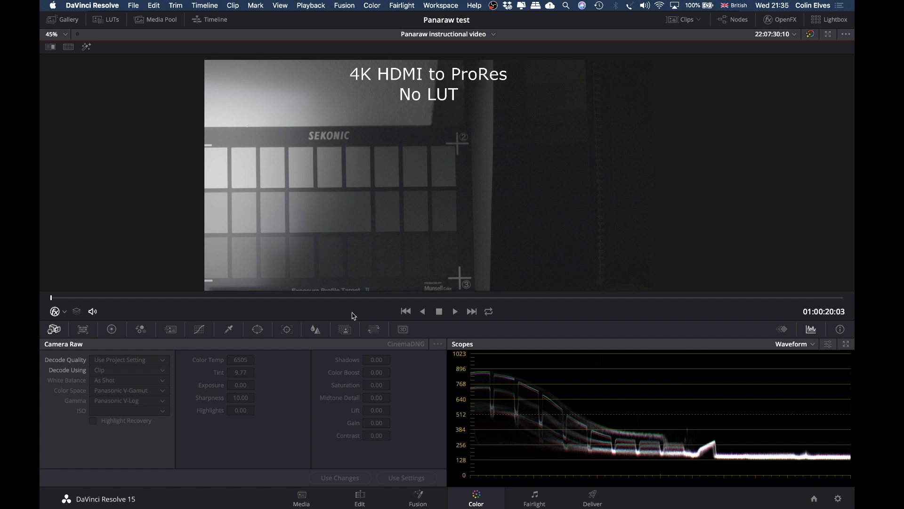
{"action": "key", "text": "Up"}
{"action": "key", "text": "Up"}
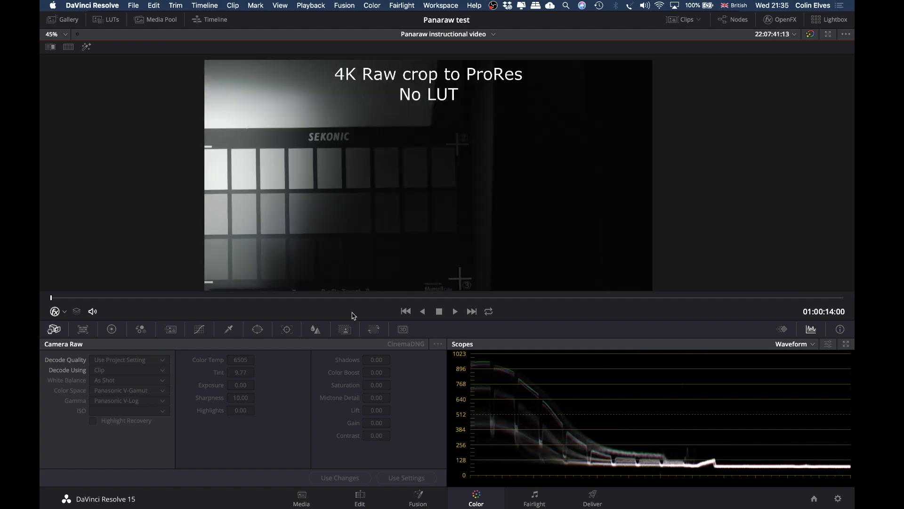
On the Edit page, reset the 4K Raw crop to ProRes No LUT clip's data levels to Auto
{"action": "left_click", "coordinate": [360, 498]}
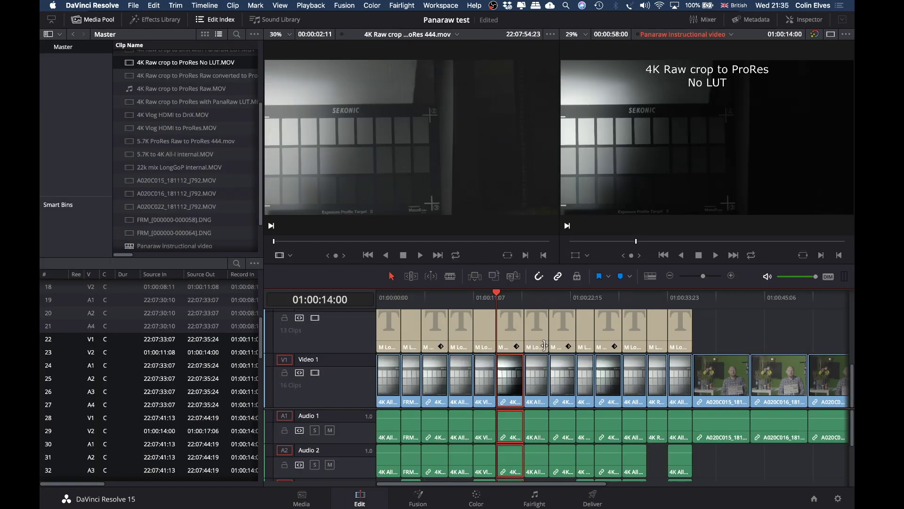
{"action": "right_click", "coordinate": [512, 365]}
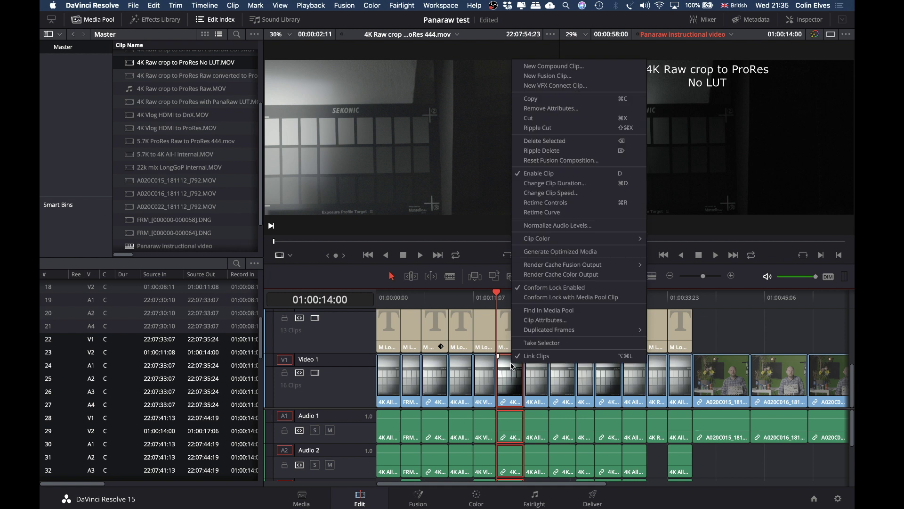
{"action": "left_click", "coordinate": [545, 319]}
{"action": "left_click", "coordinate": [401, 162]}
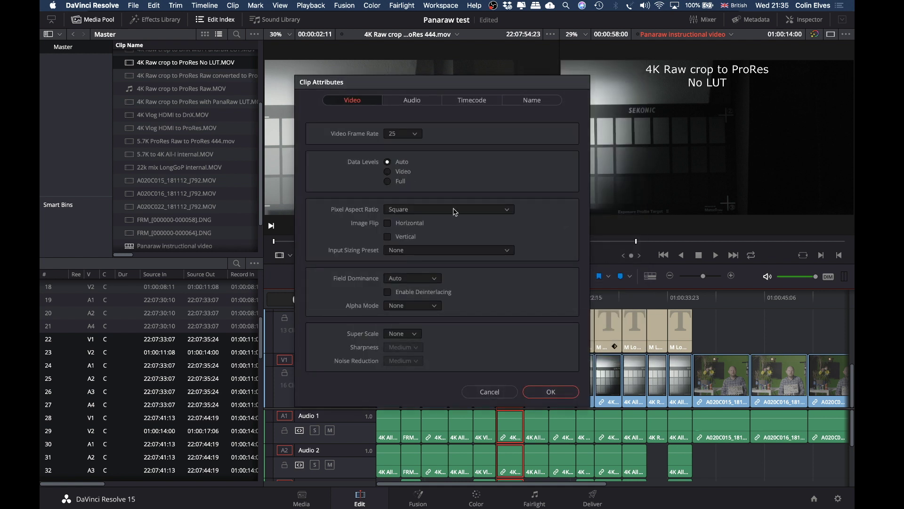
{"action": "left_click", "coordinate": [550, 391]}
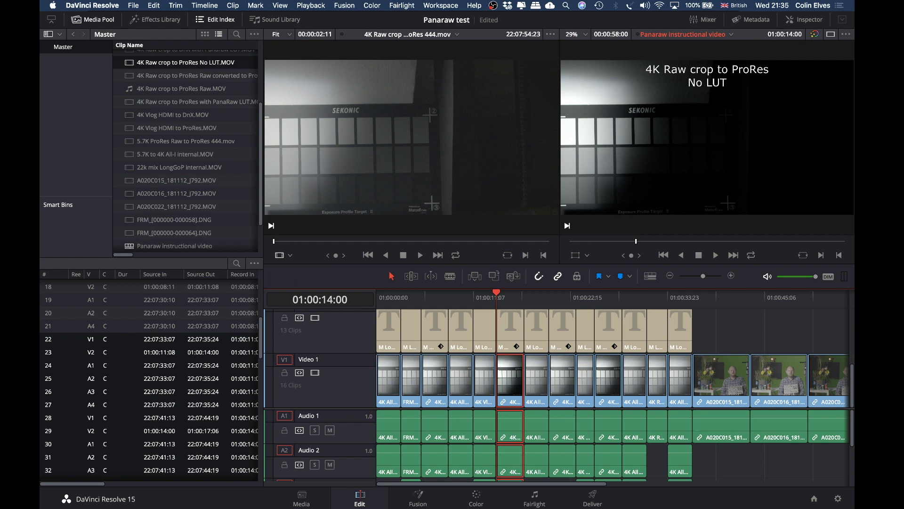
Switch to Safari and examine the Panasonic RAW to VLog Correction LUT entry on the Atomos firmware page
{"action": "key", "text": "super+Tab"}
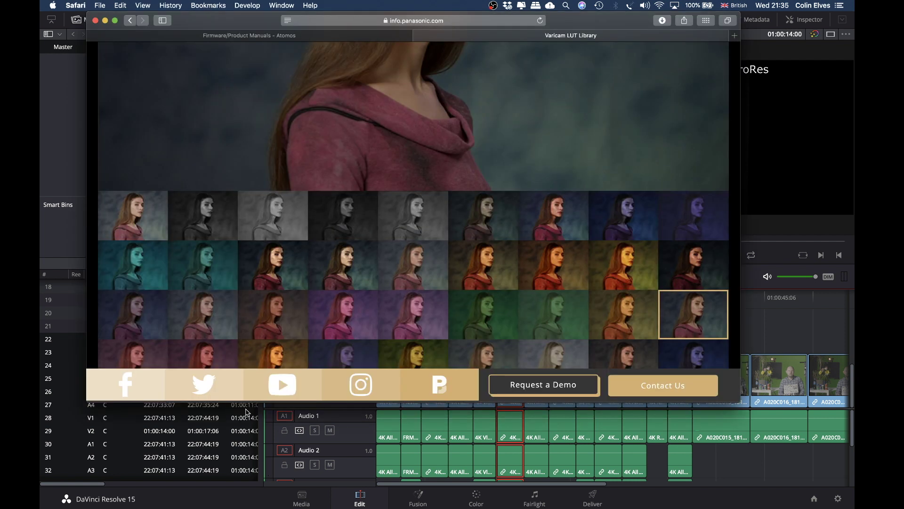
{"action": "left_click", "coordinate": [201, 34]}
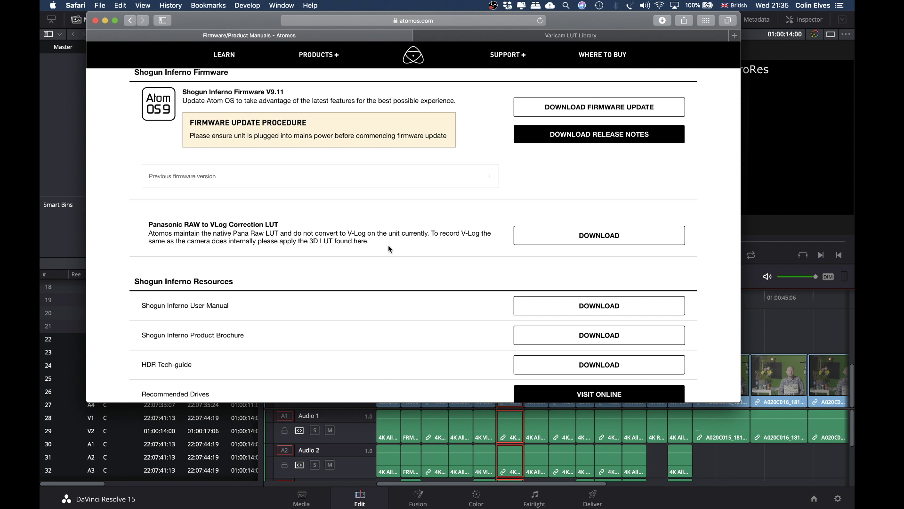
{"action": "key", "text": "super+h"}
Return to DaVinci Resolve's Color page and show the node graph for the 4K Raw crop to ProRes clip
{"action": "left_click", "coordinate": [469, 504]}
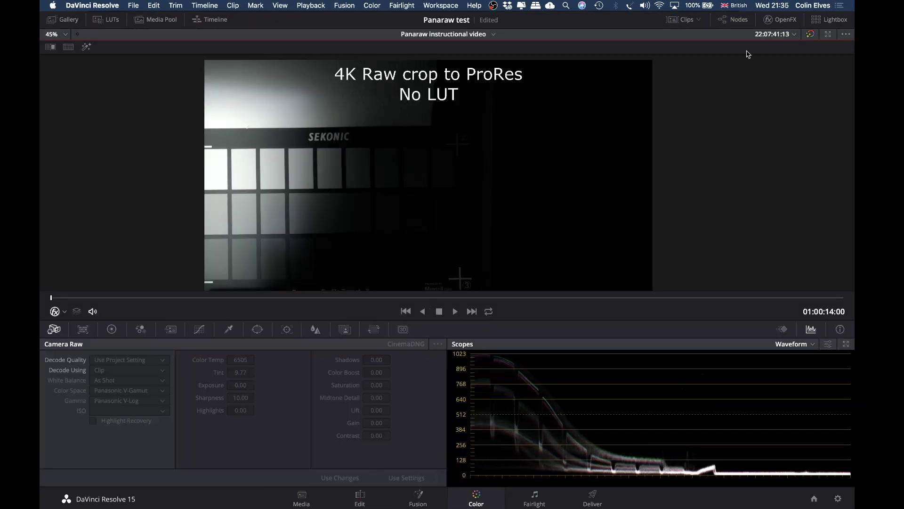
{"action": "left_click", "coordinate": [733, 19]}
Try applying a 3D LUT to node 01 of the 4K Raw crop to ProRes clip
{"action": "right_click", "coordinate": [499, 83]}
{"action": "left_click", "coordinate": [516, 81]}
{"action": "right_click", "coordinate": [515, 81]}
{"action": "mouse_move", "coordinate": [543, 211]}
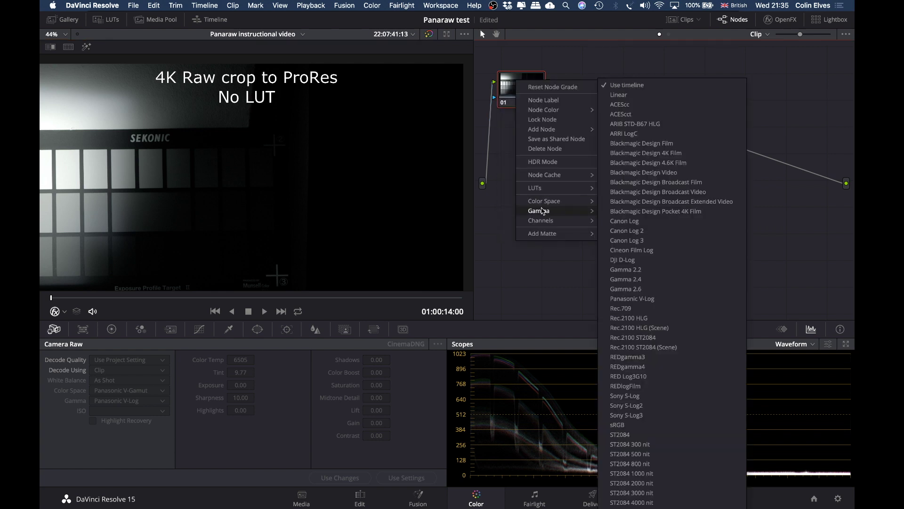
{"action": "mouse_move", "coordinate": [578, 188]}
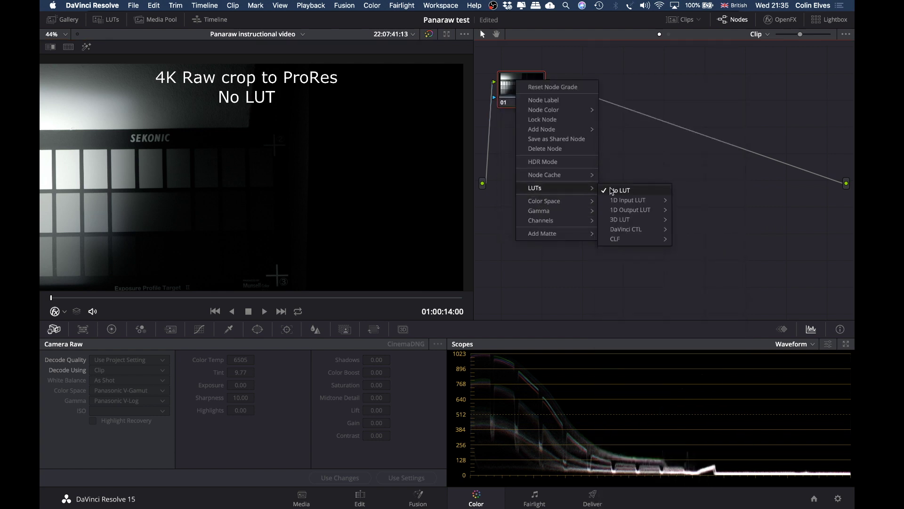
{"action": "mouse_move", "coordinate": [619, 219]}
{"action": "mouse_move", "coordinate": [697, 493]}
{"action": "left_click", "coordinate": [640, 493]}
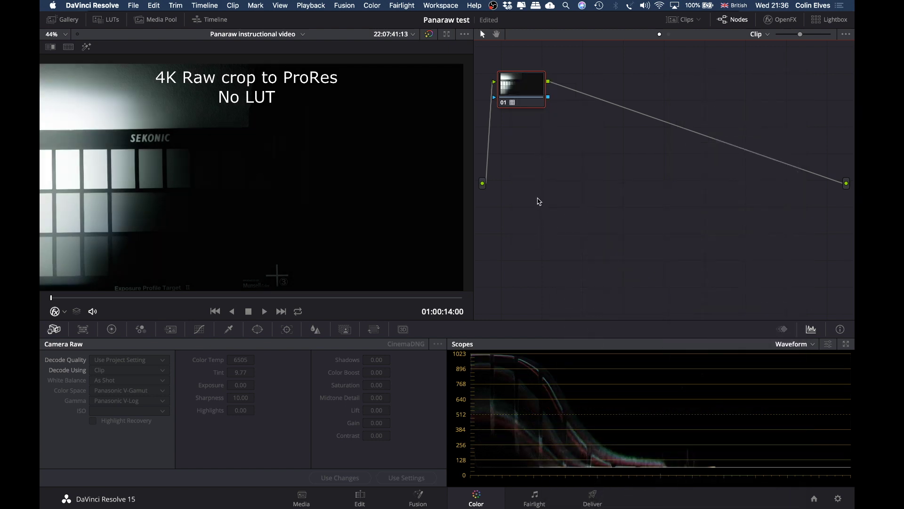
Apply the PanaRAW_3200k_to_Vlog_Vgamut_65 3D LUT to node 01 of the 4K Raw crop to ProRes clip
{"action": "right_click", "coordinate": [517, 97]}
{"action": "mouse_move", "coordinate": [549, 202]}
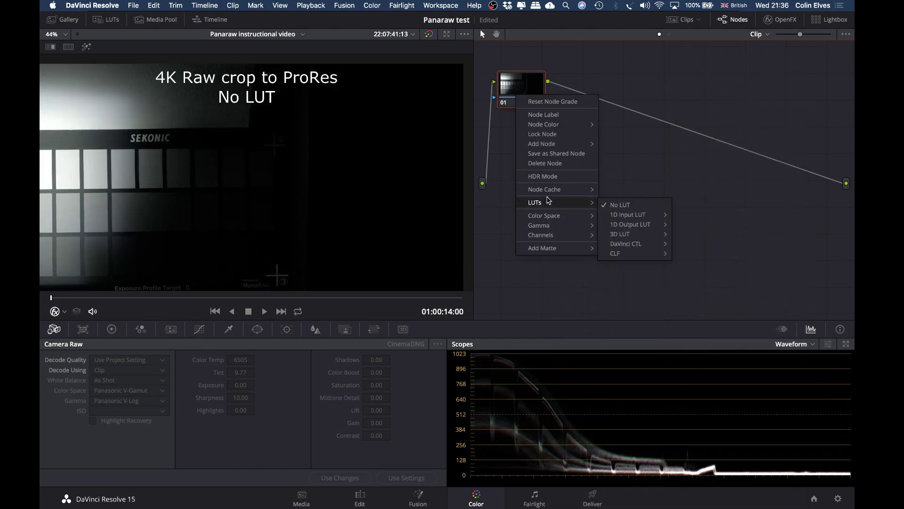
{"action": "mouse_move", "coordinate": [620, 233]}
{"action": "mouse_move", "coordinate": [705, 485]}
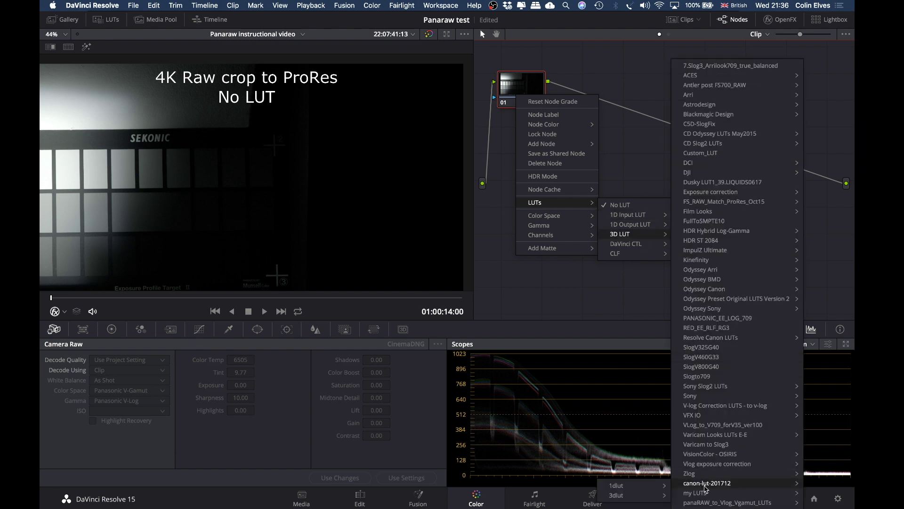
{"action": "mouse_move", "coordinate": [692, 502]}
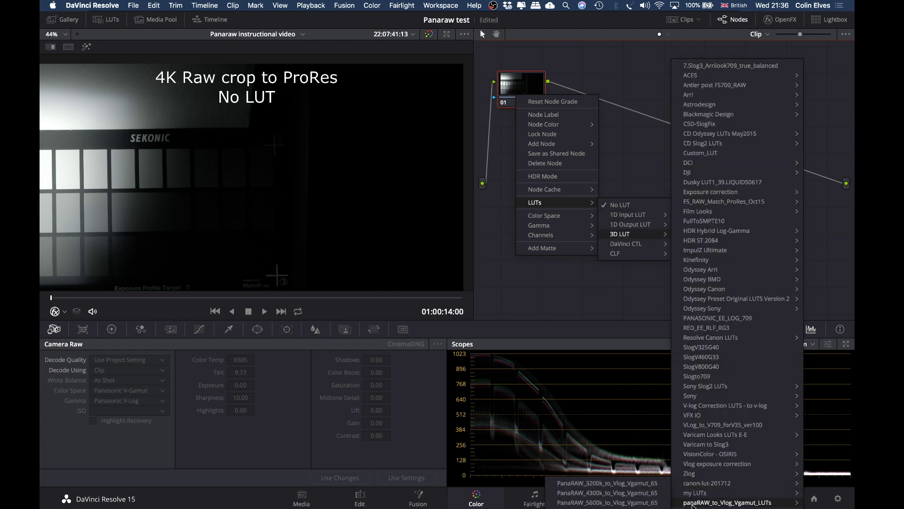
{"action": "left_click", "coordinate": [607, 482]}
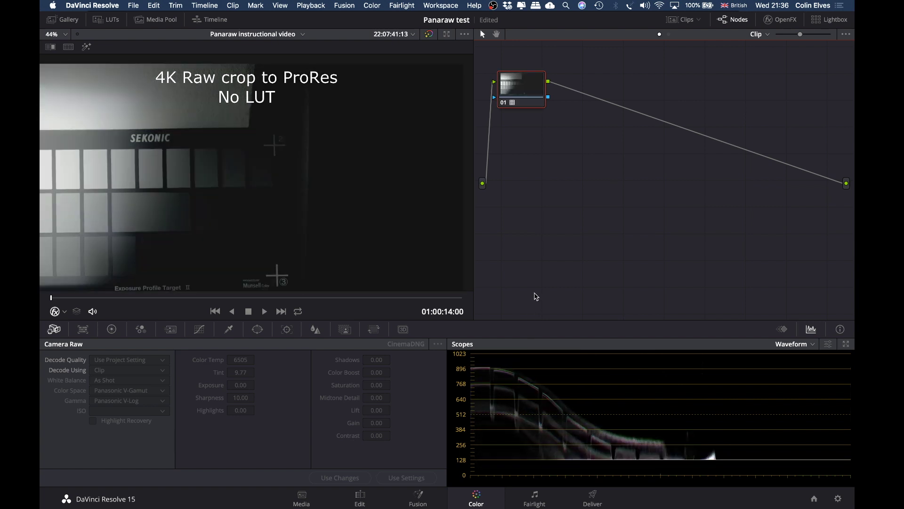
On the Edit page, change the LUT-corrected 4K Raw crop to ProRes clip's data levels to Full
{"action": "left_click", "coordinate": [380, 492]}
{"action": "left_click", "coordinate": [506, 379]}
{"action": "right_click", "coordinate": [505, 379]}
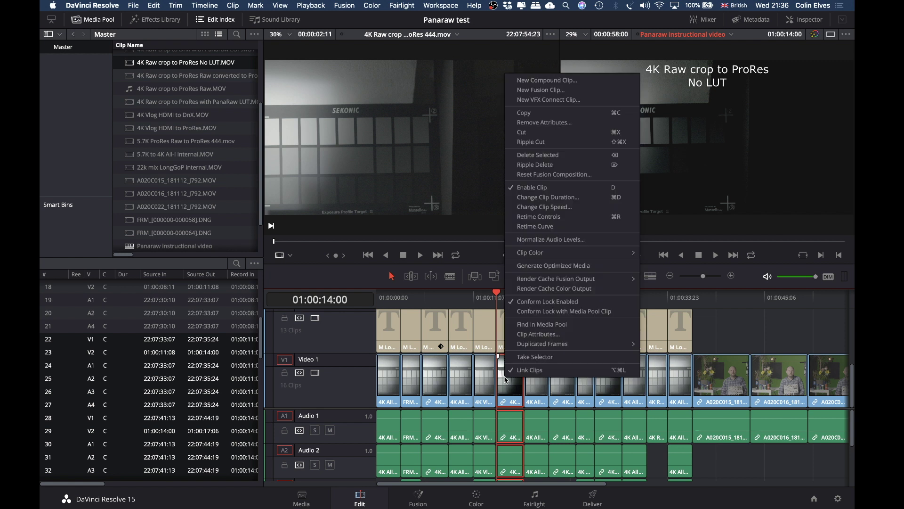
{"action": "right_click", "coordinate": [508, 400]}
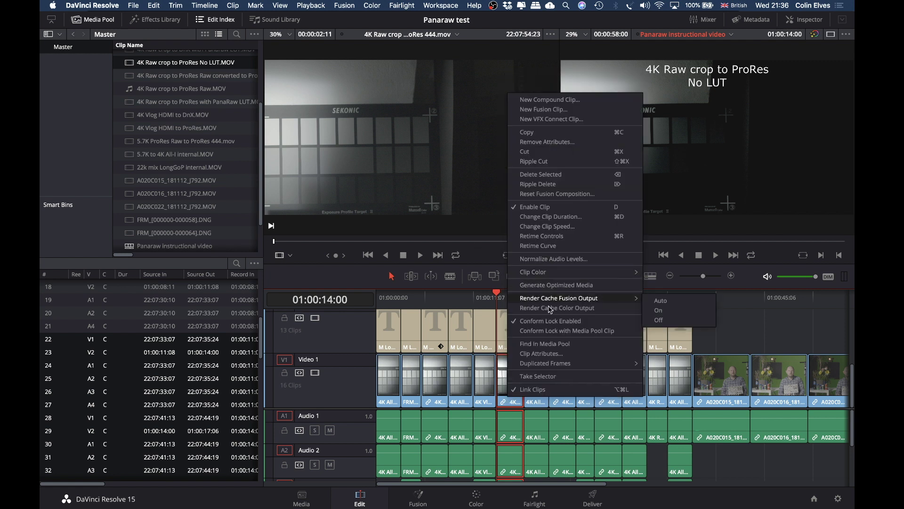
{"action": "left_click", "coordinate": [536, 354]}
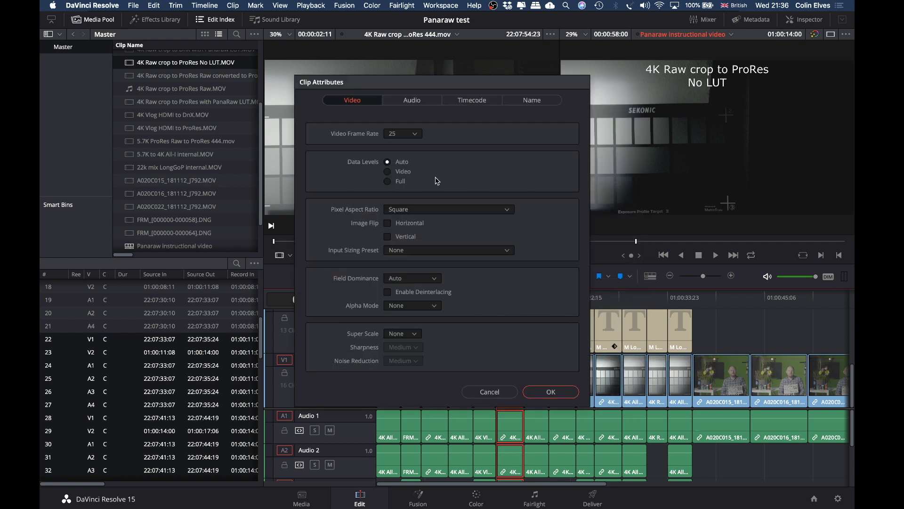
{"action": "left_click", "coordinate": [551, 391]}
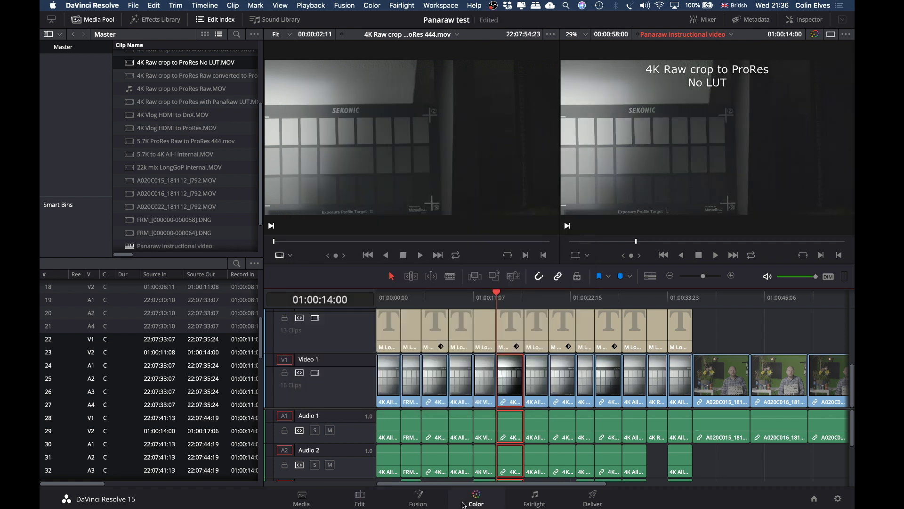
On the Color page, compare the waveforms of the 4K Raw crop to ProRes, 4K All-I and 4K HDMI to ProRes clips
{"action": "left_click", "coordinate": [474, 500]}
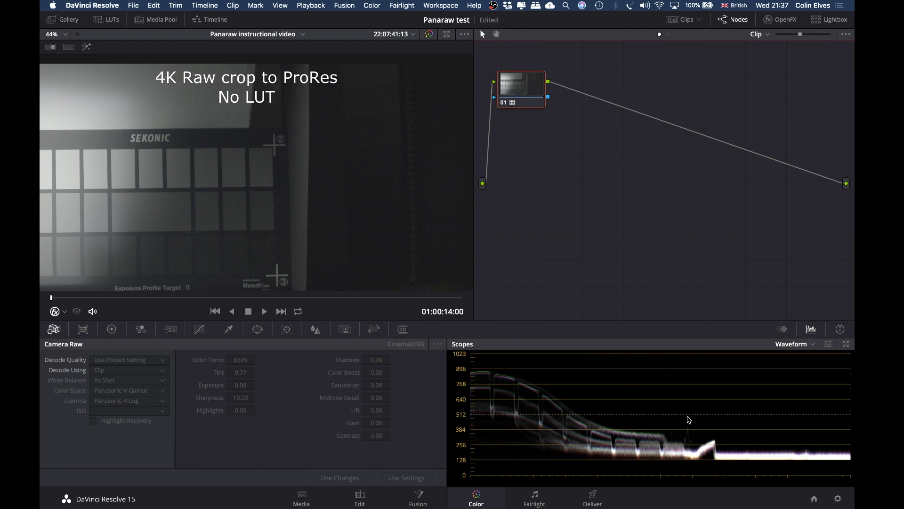
{"action": "key", "text": "Down"}
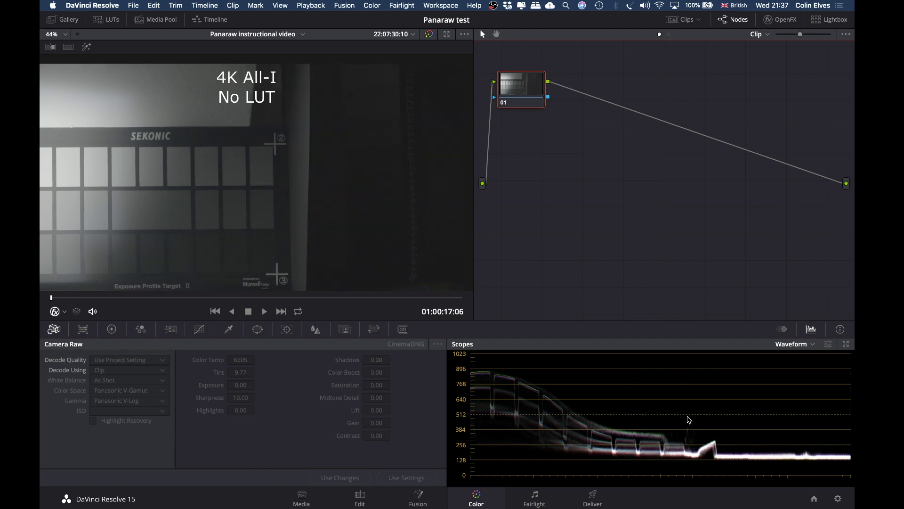
{"action": "key", "text": "Down"}
{"action": "key", "text": "Down"}
{"action": "key", "text": "Up"}
{"action": "key", "text": "Down"}
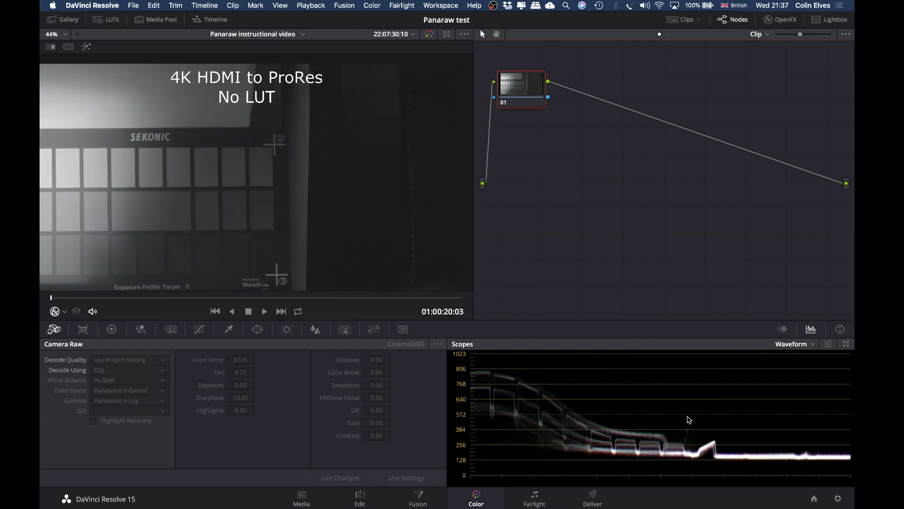
{"action": "key", "text": "Up"}
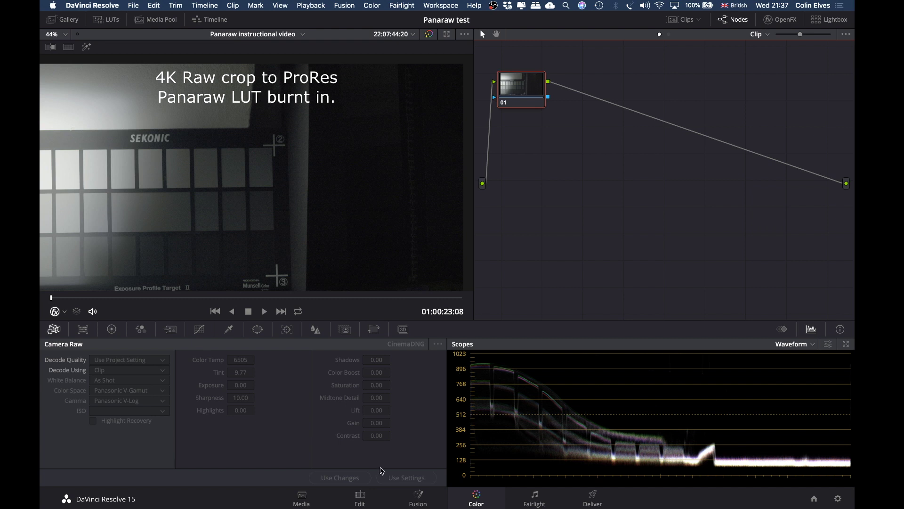
On the Edit page, set the data levels of the 4K Raw crop clip with the burnt-in Panaraw LUT to Full
{"action": "left_click", "coordinate": [353, 503]}
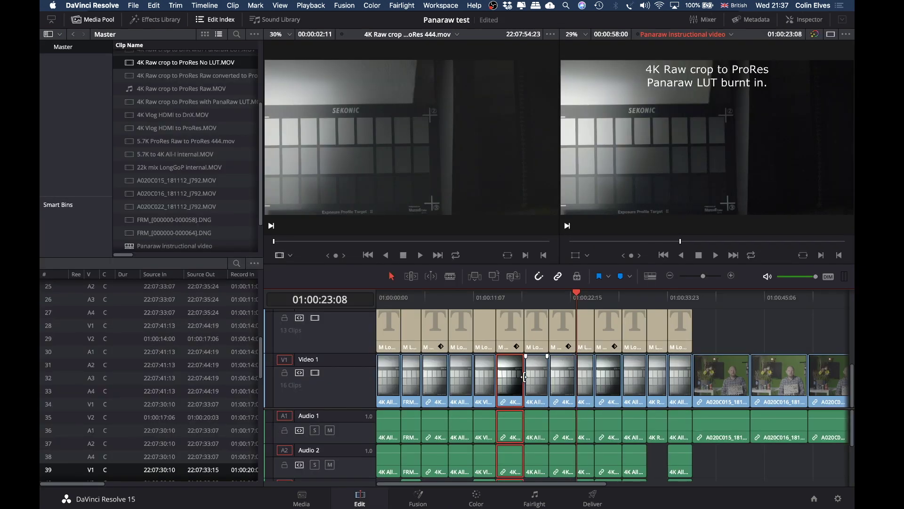
{"action": "right_click", "coordinate": [586, 382]}
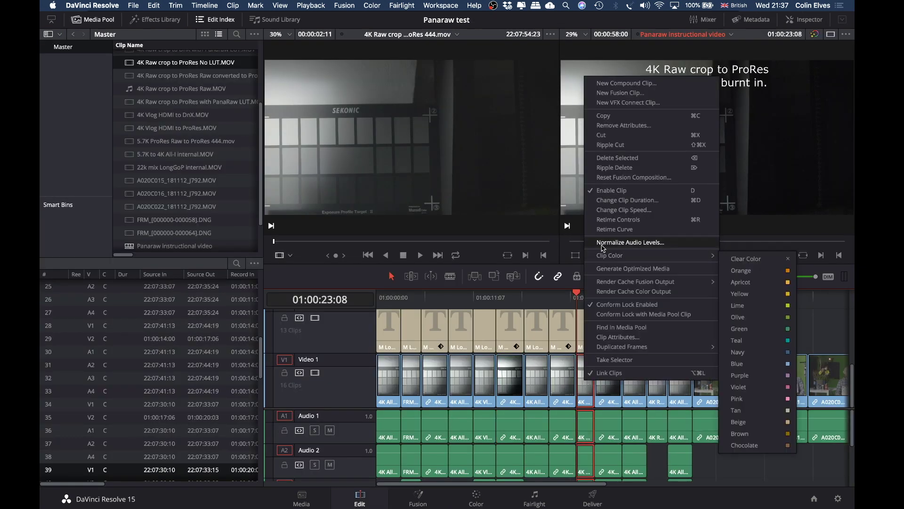
{"action": "left_click", "coordinate": [597, 340]}
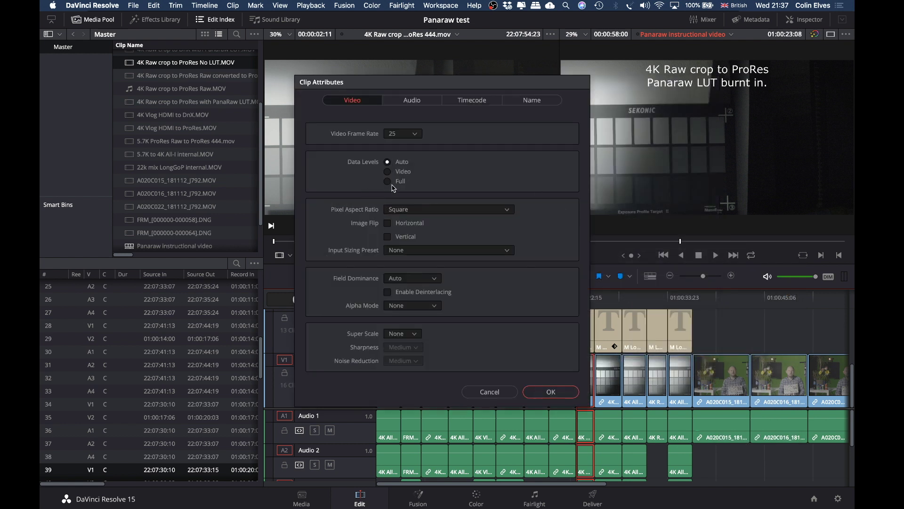
{"action": "left_click", "coordinate": [550, 392]}
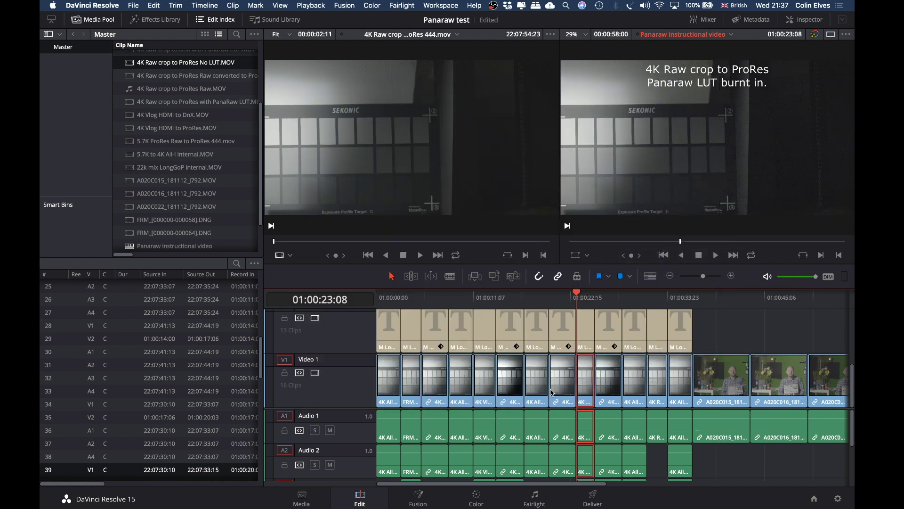
Try setting the data levels of all timeline clips to Full in one batch, and cancel the change
{"action": "scroll", "coordinate": [736, 385], "scroll_direction": "right", "scroll_amount": 5}
{"action": "scroll", "coordinate": [688, 385], "scroll_direction": "left", "scroll_amount": 5}
{"action": "key", "text": "super+a"}
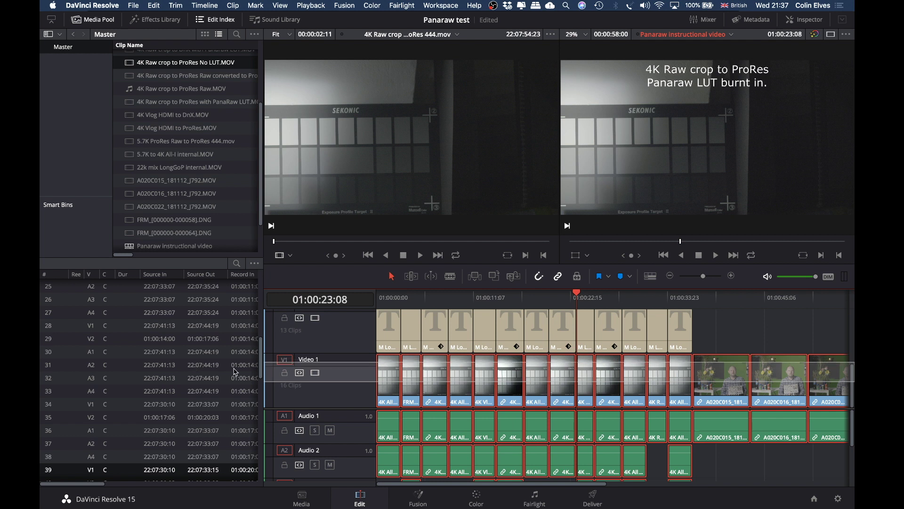
{"action": "right_click", "coordinate": [382, 377]}
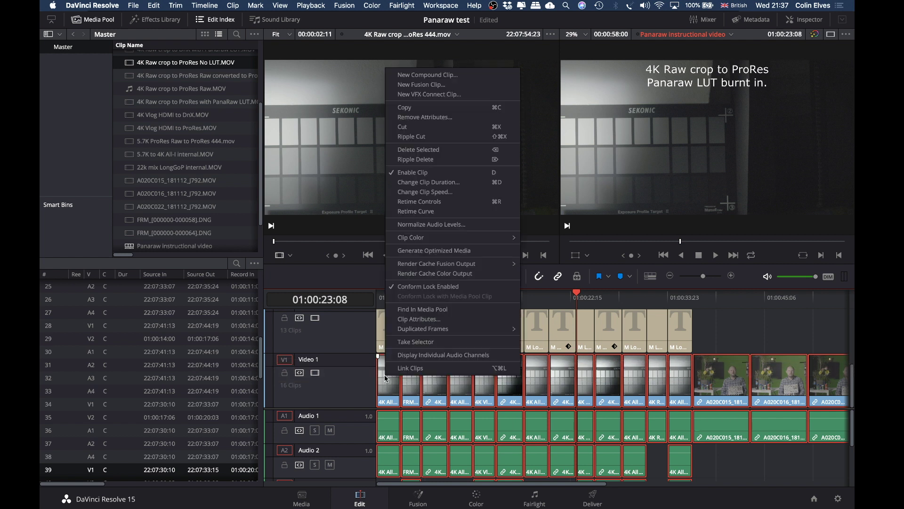
{"action": "left_click", "coordinate": [419, 319]}
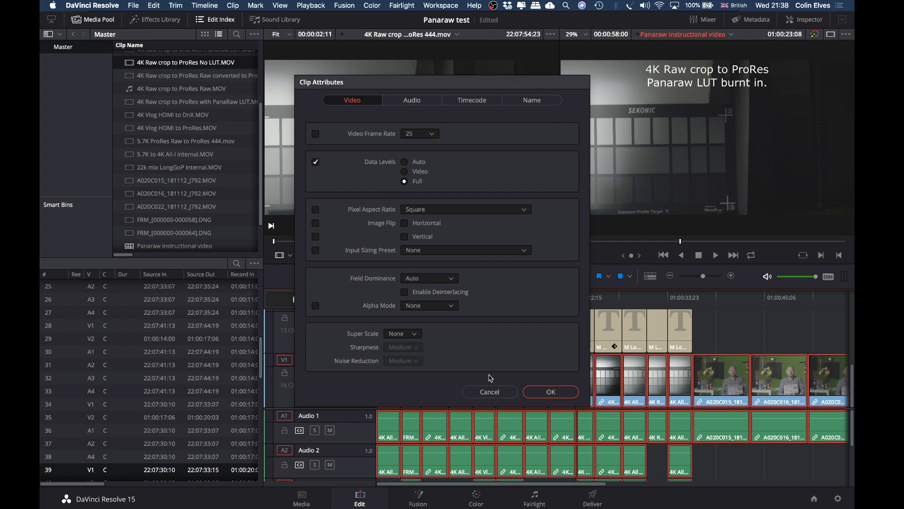
{"action": "left_click", "coordinate": [497, 391]}
On the Color page, apply a 3D LUT from the panaRAW_to_Vlog_Vgamut_LUTs folder to node 01 of the second 4K Raw crop to ProRes clip
{"action": "left_click", "coordinate": [476, 496]}
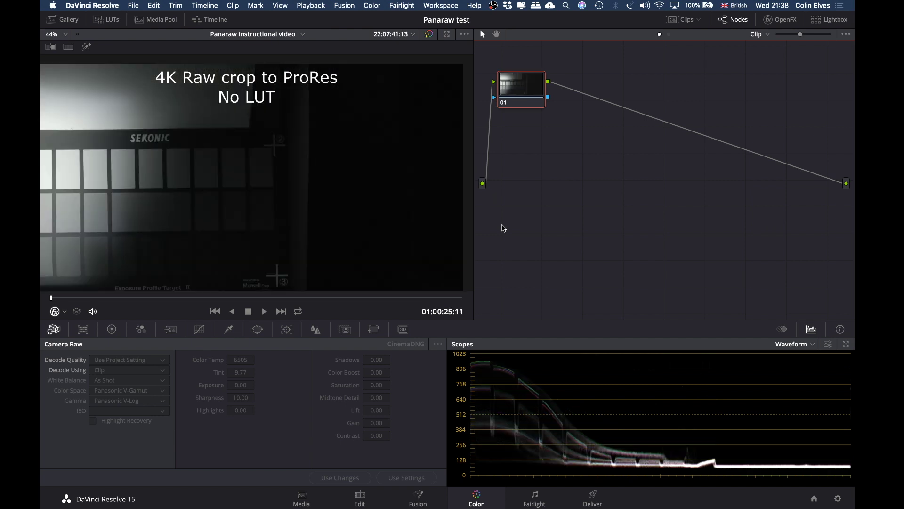
{"action": "right_click", "coordinate": [537, 94]}
{"action": "mouse_move", "coordinate": [561, 202]}
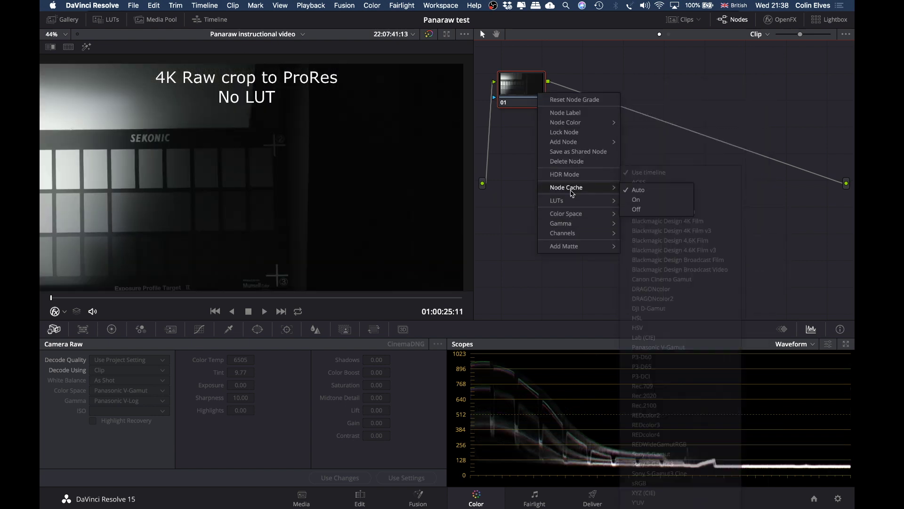
{"action": "mouse_move", "coordinate": [650, 232]}
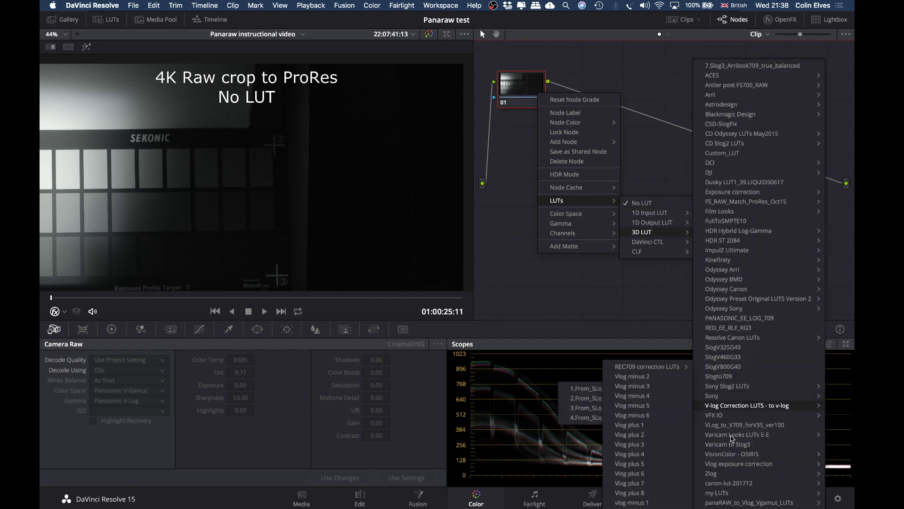
{"action": "mouse_move", "coordinate": [735, 504]}
{"action": "left_click", "coordinate": [613, 491]}
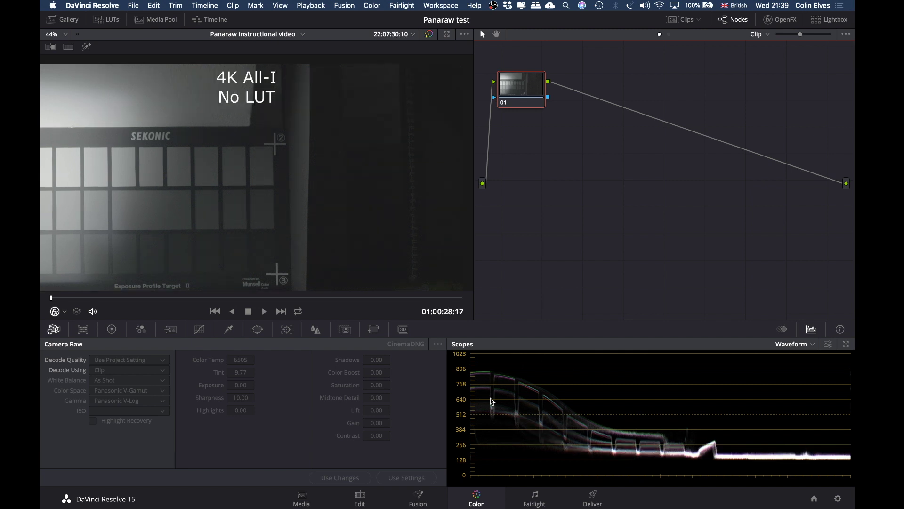
Compare the waveform of the LUT-corrected 4K Raw crop to ProRes clip with the neighboring 4K All-I clip, switching back and forth
{"action": "key", "text": "Up"}
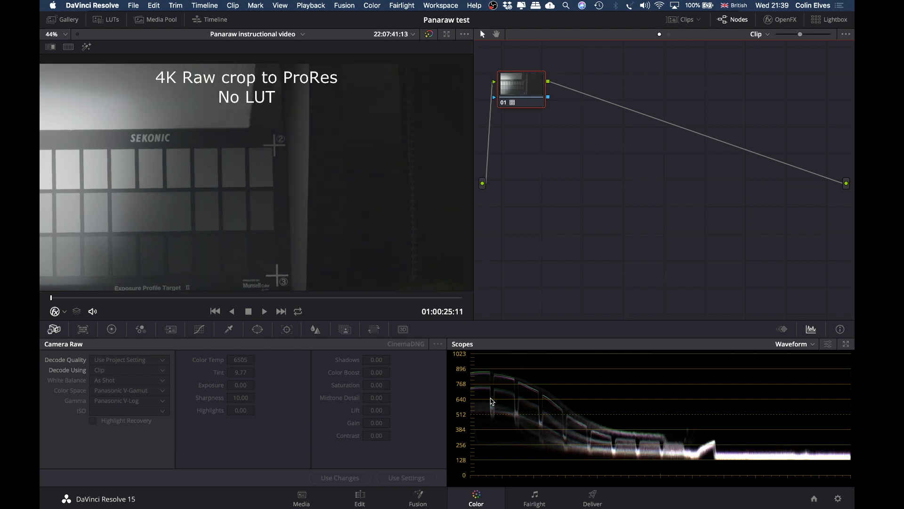
{"action": "key", "text": "Down"}
{"action": "key", "text": "Up"}
{"action": "key", "text": "Down"}
{"action": "key", "text": "Up"}
{"action": "key", "text": "Down"}
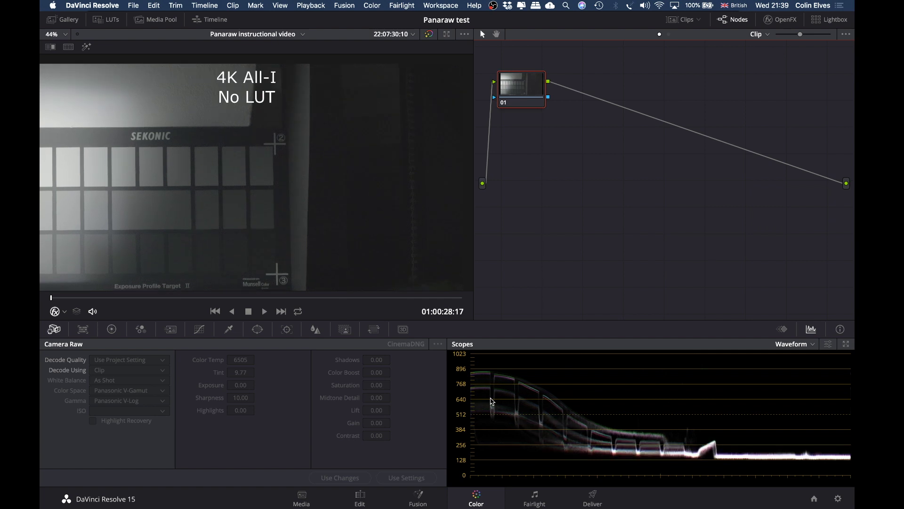
{"action": "key", "text": "Up"}
{"action": "key", "text": "Up"}
{"action": "key", "text": "Down"}
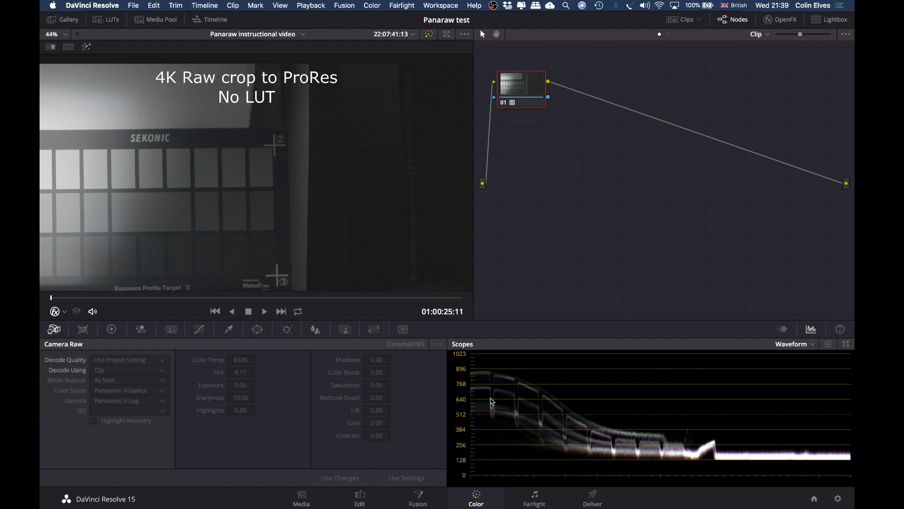
{"action": "key", "text": "Down"}
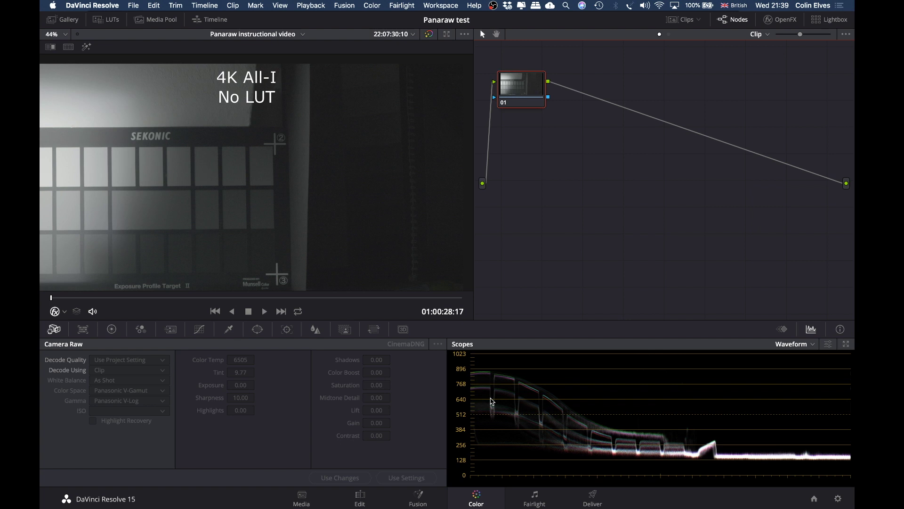
{"action": "key", "text": "Up"}
{"action": "key", "text": "Down"}
{"action": "key", "text": "Up"}
{"action": "key", "text": "Up"}
{"action": "key", "text": "Down"}
{"action": "key", "text": "Up"}
{"action": "key", "text": "Down"}
{"action": "key", "text": "Up"}
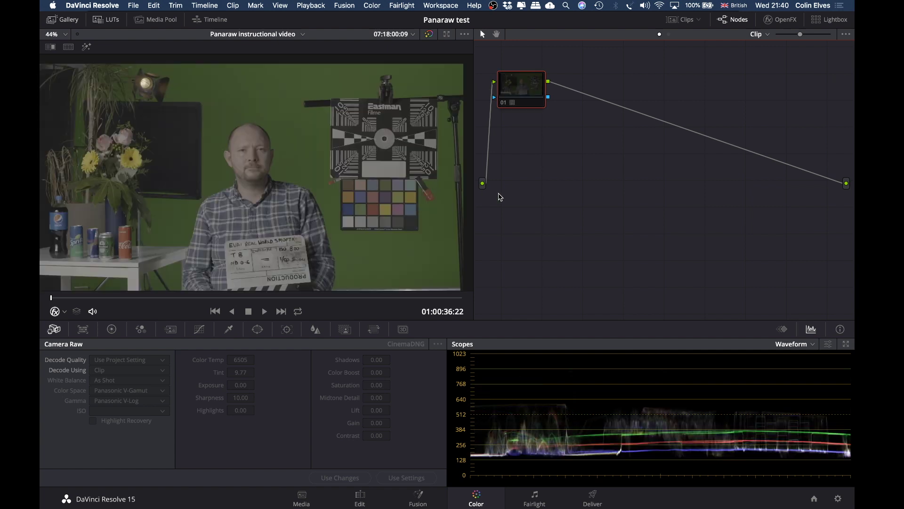
View the 4K All-I test clip again and move forward through the timeline to the green-screen interview clip
{"action": "key", "text": "Up"}
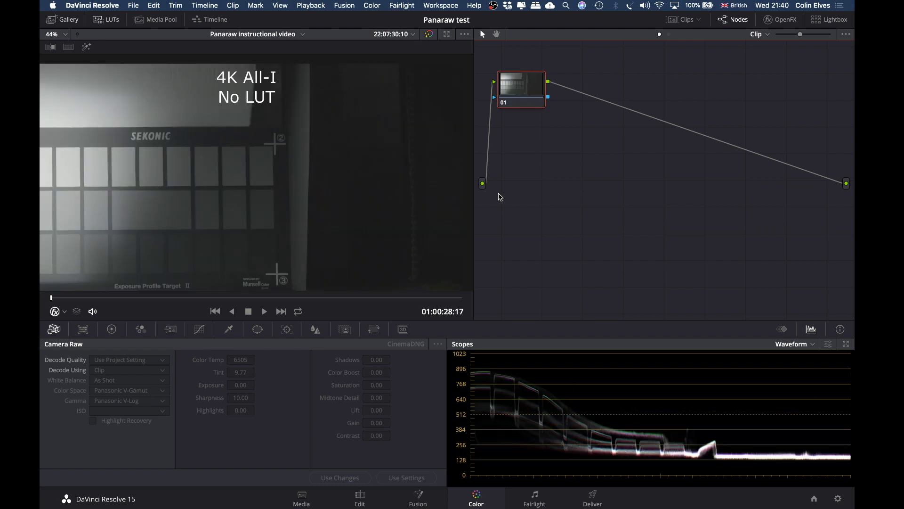
{"action": "key", "text": "Down"}
{"action": "key", "text": "Down"}
{"action": "key", "text": "Down"}
{"action": "key", "text": "Down"}
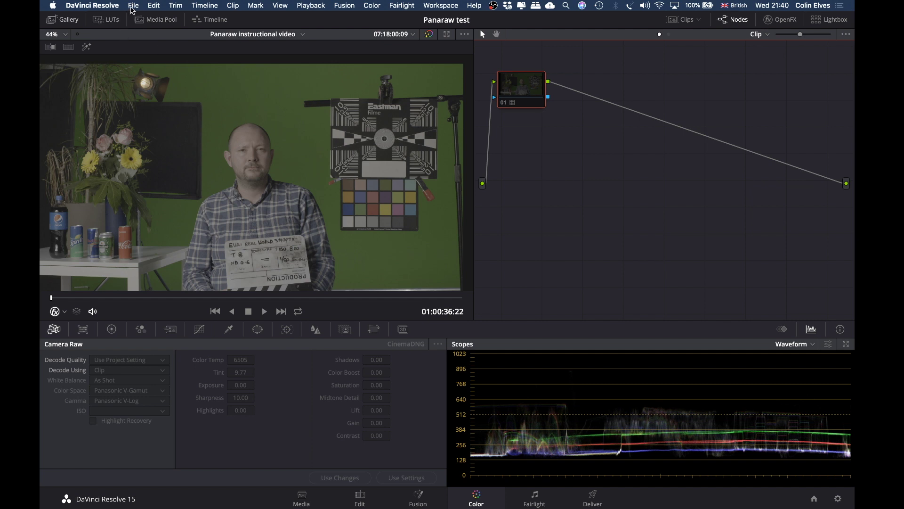
Set the color science to ACEScc in the Color Management section of the project settings
{"action": "left_click", "coordinate": [132, 7]}
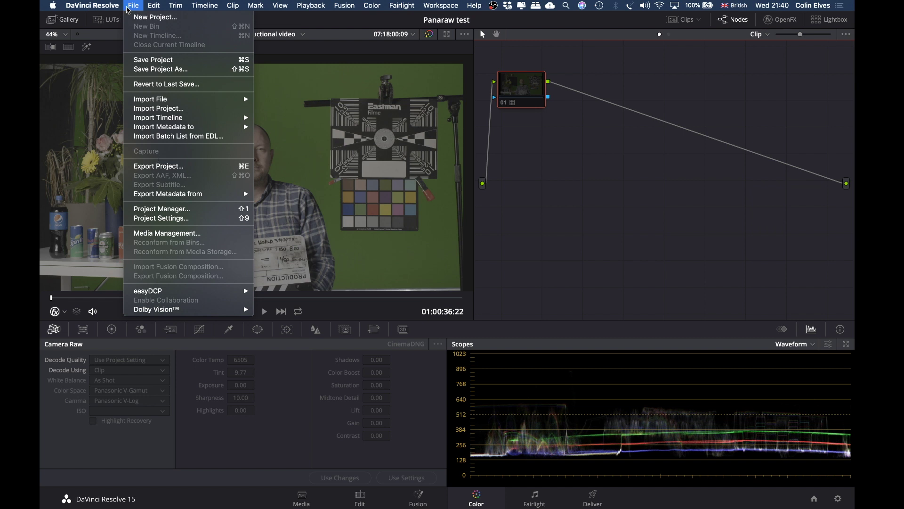
{"action": "left_click", "coordinate": [144, 218]}
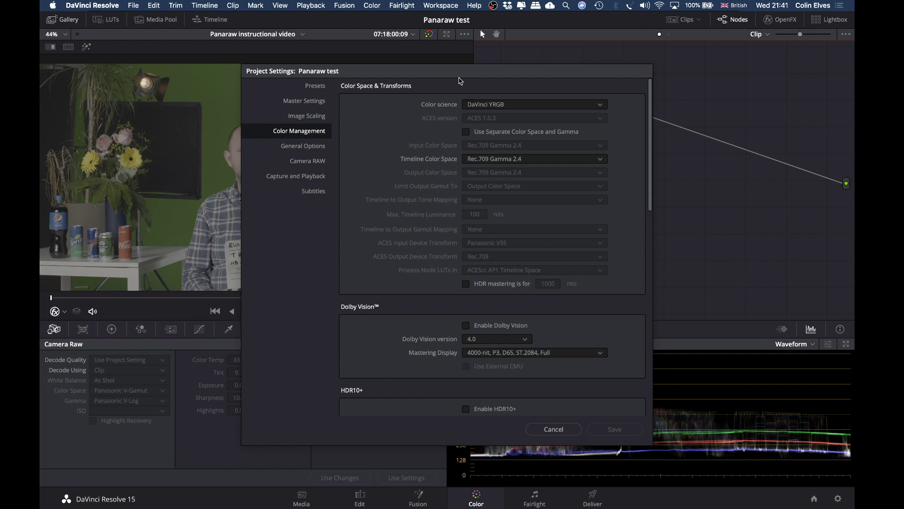
{"action": "left_click", "coordinate": [521, 107]}
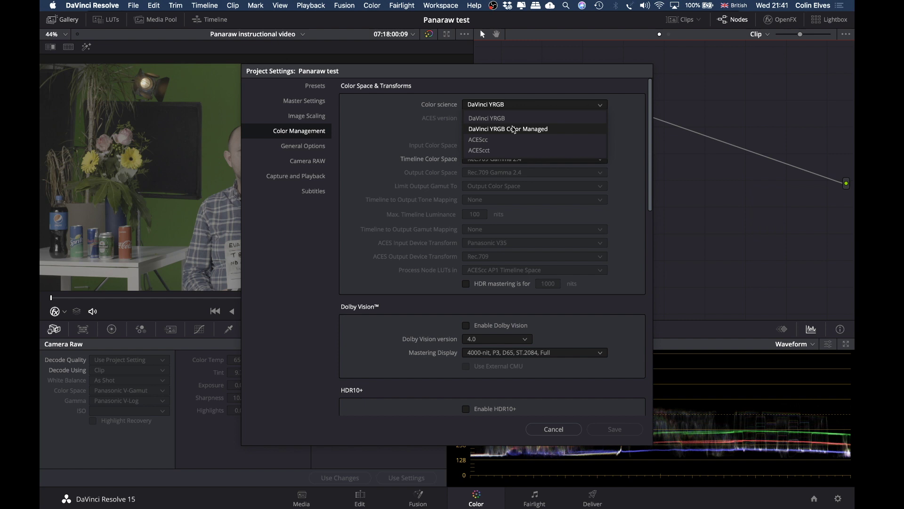
{"action": "left_click", "coordinate": [502, 140]}
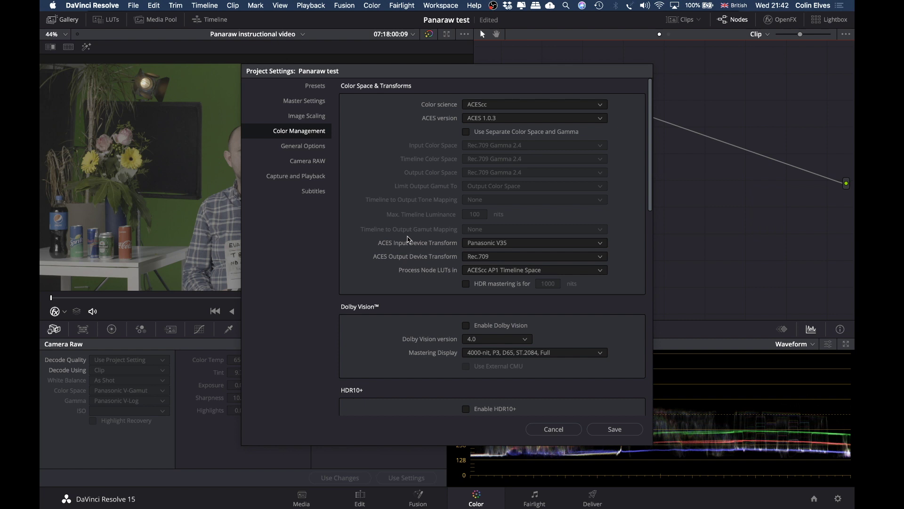
Choose Panasonic V35 as the ACES input device transform and Rec.709 as the output device transform
{"action": "left_click", "coordinate": [539, 243]}
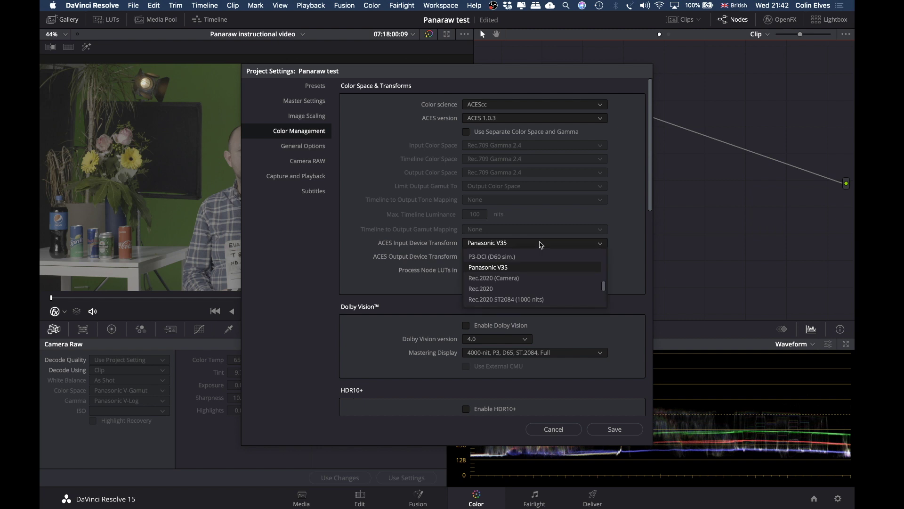
{"action": "left_click", "coordinate": [502, 267]}
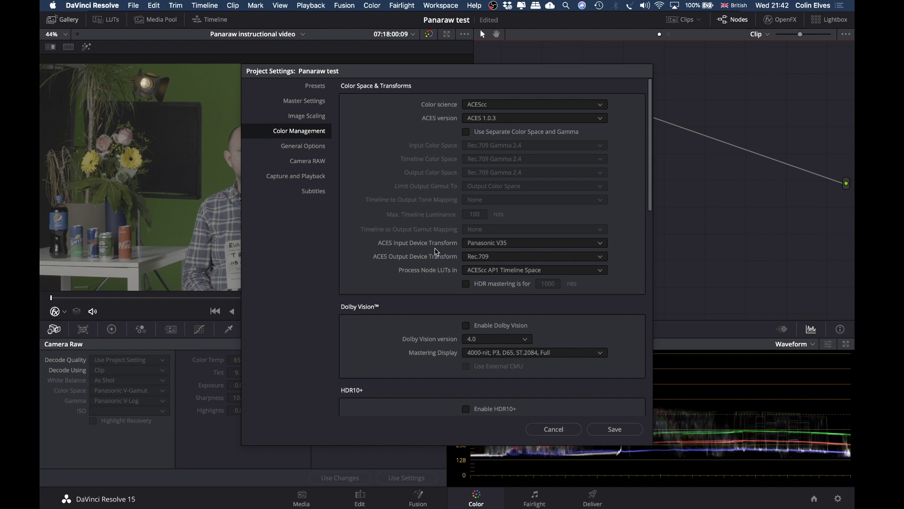
{"action": "left_click", "coordinate": [478, 260]}
{"action": "scroll", "coordinate": [483, 282], "scroll_direction": "down", "scroll_amount": 1}
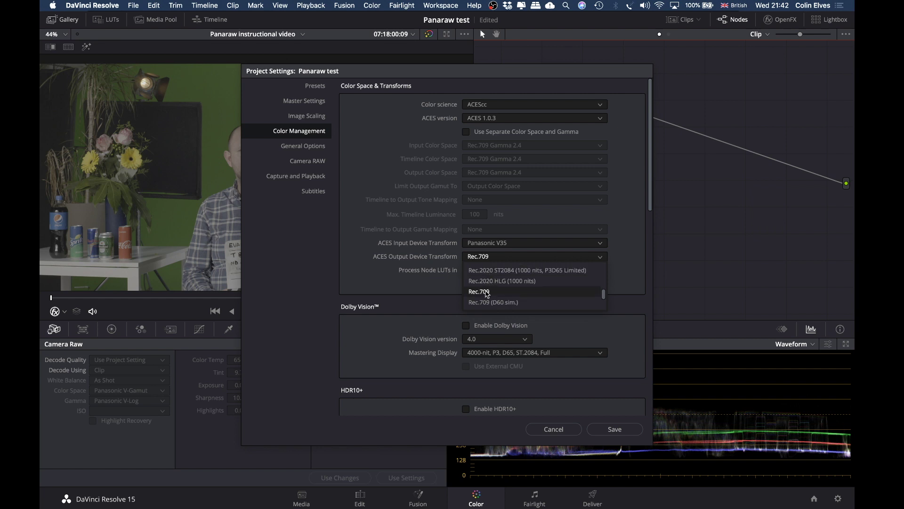
{"action": "left_click", "coordinate": [487, 292]}
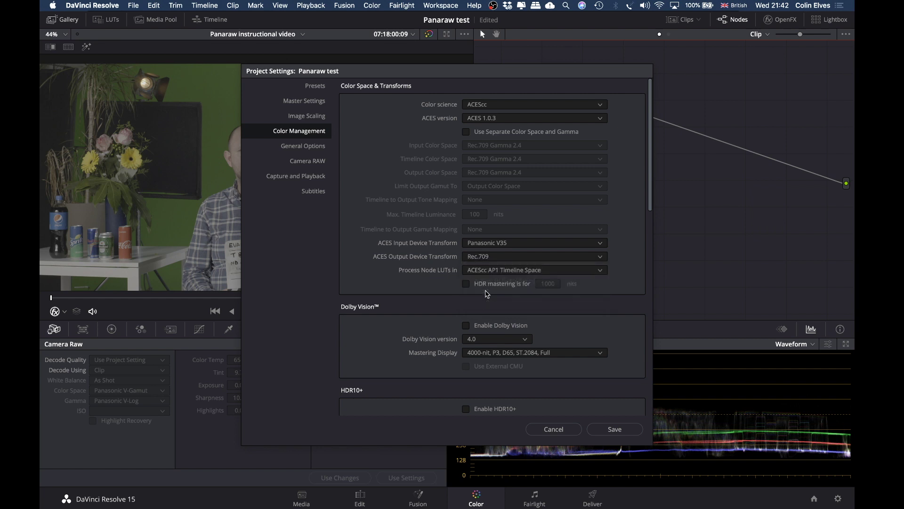
Review the available ACES output device transforms and keep Rec.709 selected
{"action": "left_click", "coordinate": [475, 257]}
{"action": "scroll", "coordinate": [486, 294], "scroll_direction": "down", "scroll_amount": 4}
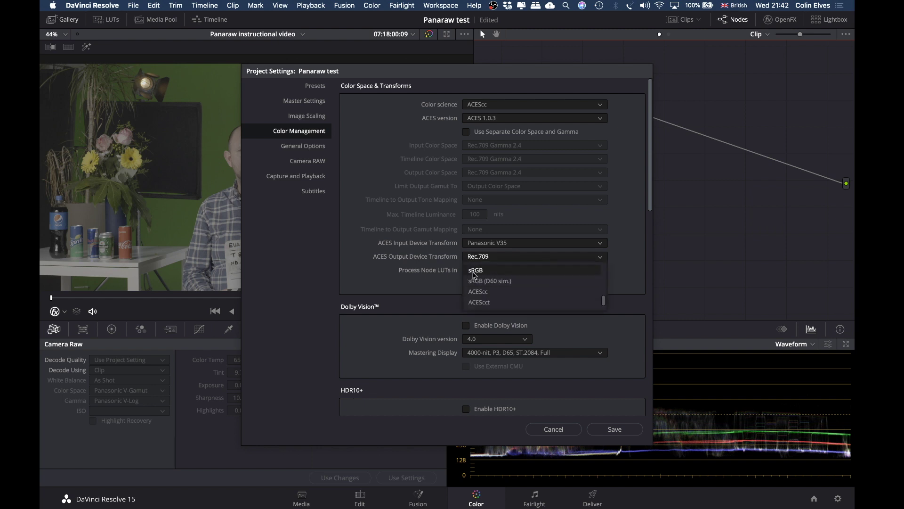
{"action": "scroll", "coordinate": [474, 276], "scroll_direction": "up", "scroll_amount": 5}
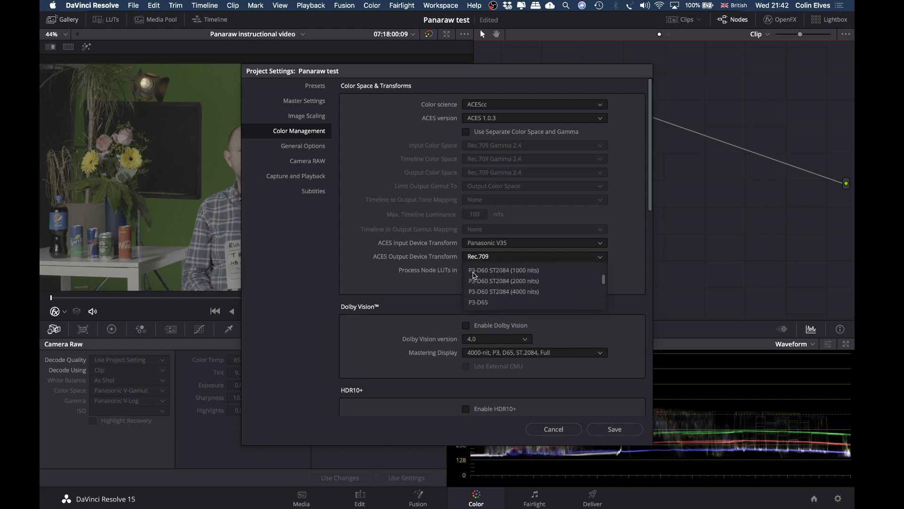
{"action": "scroll", "coordinate": [475, 277], "scroll_direction": "up", "scroll_amount": 6}
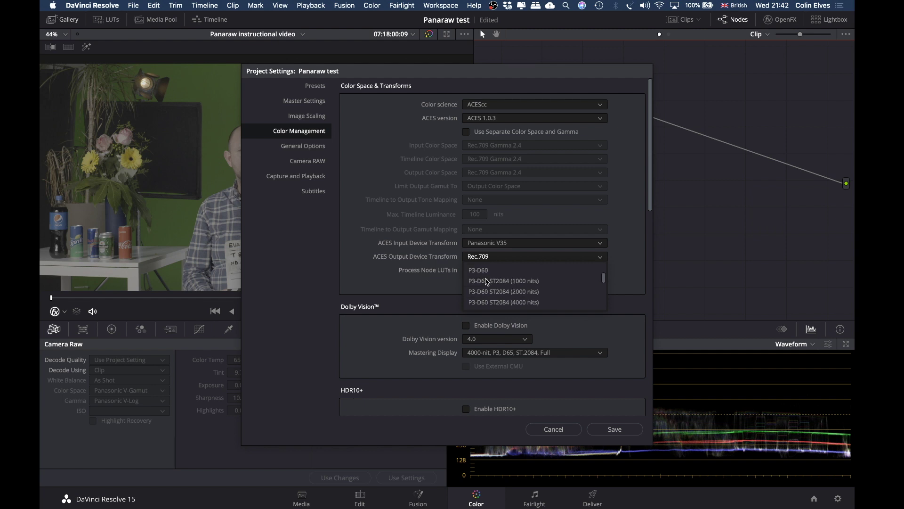
{"action": "scroll", "coordinate": [486, 282], "scroll_direction": "down", "scroll_amount": 8}
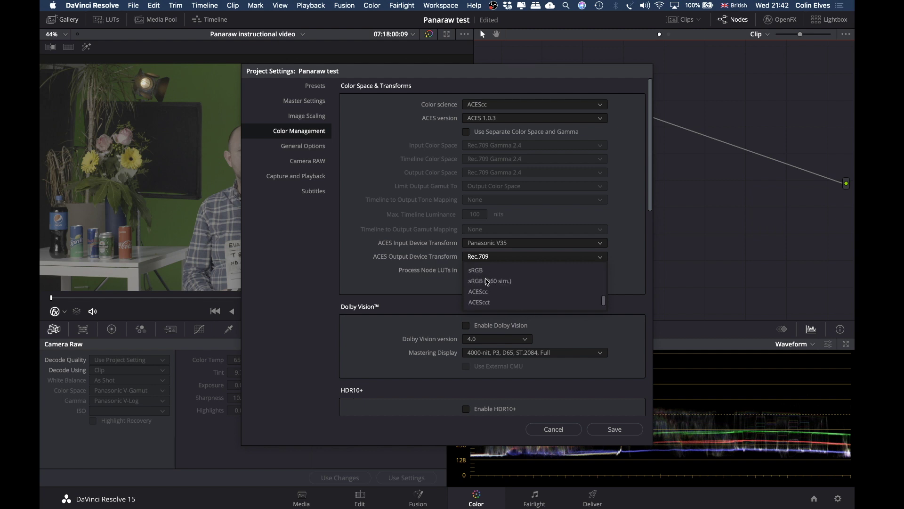
{"action": "scroll", "coordinate": [486, 282], "scroll_direction": "down", "scroll_amount": 2}
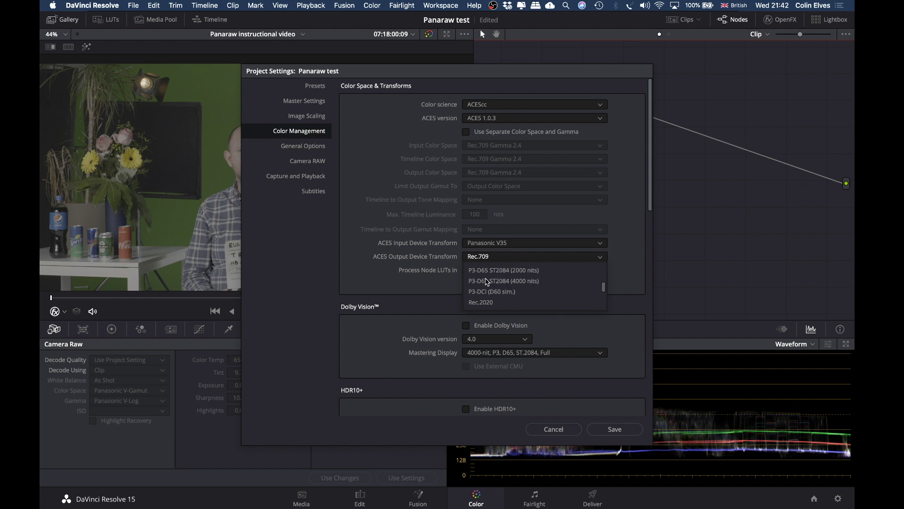
{"action": "scroll", "coordinate": [485, 292], "scroll_direction": "down", "scroll_amount": 2}
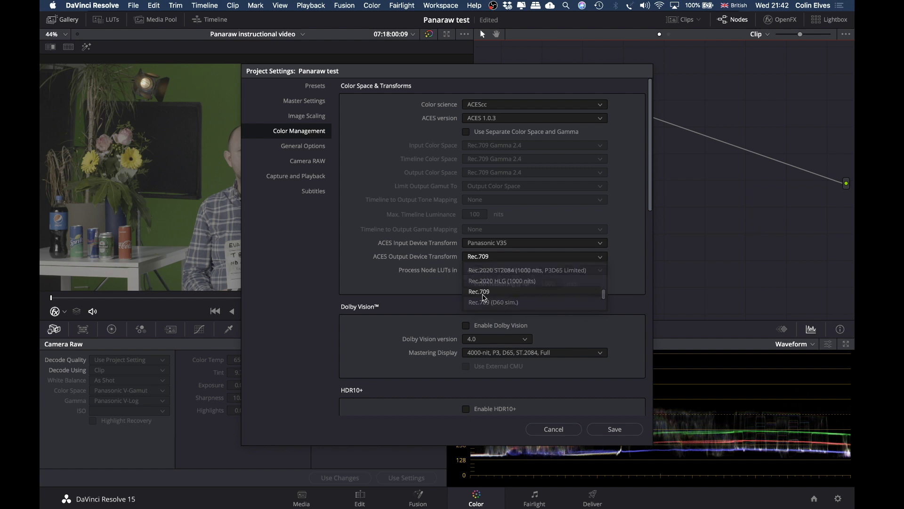
{"action": "left_click", "coordinate": [483, 298]}
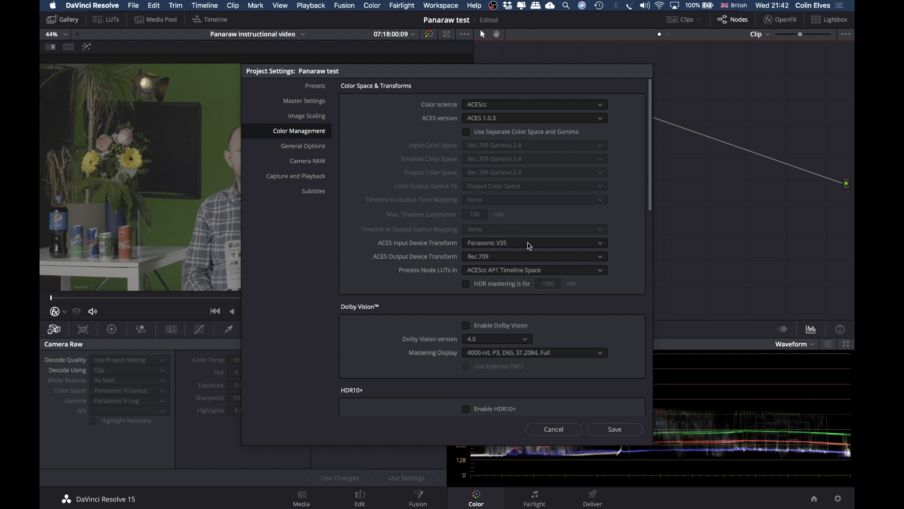
Set the ACES input device transform to No Input Transform
{"action": "left_click", "coordinate": [493, 244]}
{"action": "scroll", "coordinate": [493, 258], "scroll_direction": "up", "scroll_amount": 5}
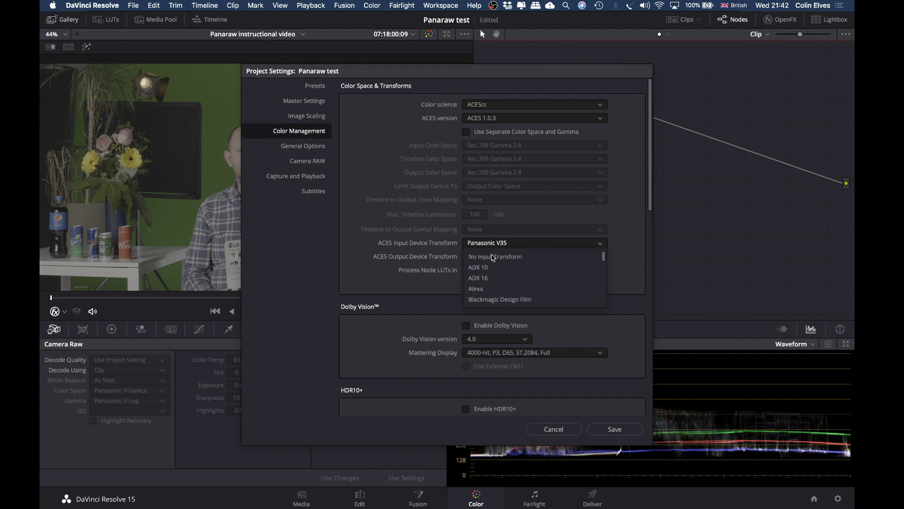
{"action": "left_click", "coordinate": [488, 258]}
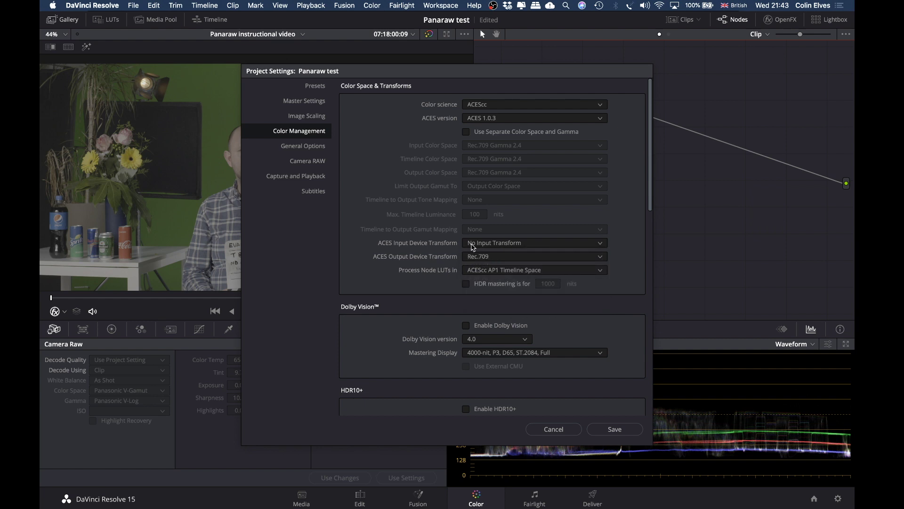
Choose Panasonic V35 as the ACES input device transform and save the project settings
{"action": "left_click", "coordinate": [471, 247]}
{"action": "scroll", "coordinate": [497, 280], "scroll_direction": "down", "scroll_amount": 3}
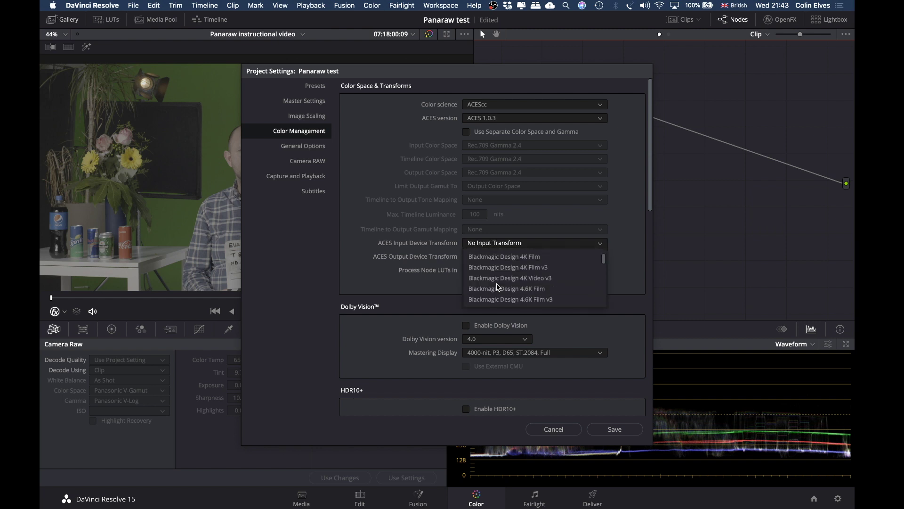
{"action": "scroll", "coordinate": [497, 287], "scroll_direction": "down", "scroll_amount": 5}
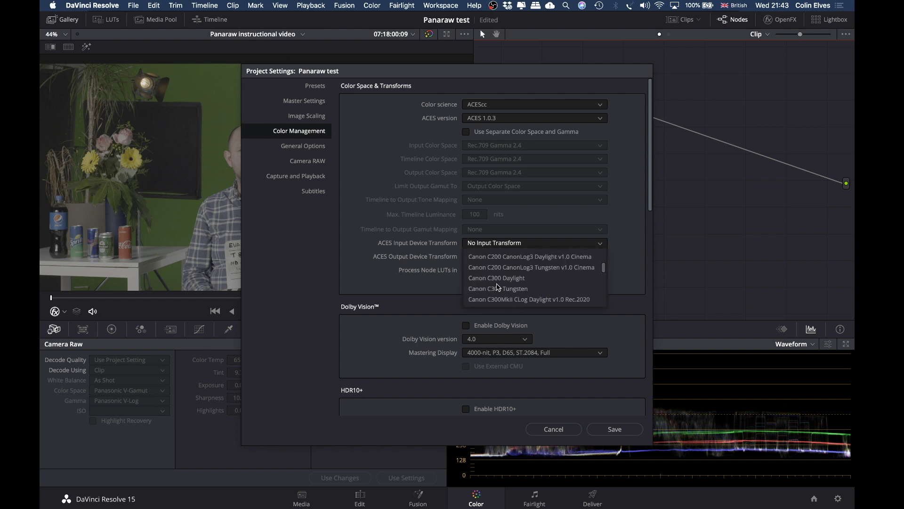
{"action": "scroll", "coordinate": [498, 287], "scroll_direction": "down", "scroll_amount": 10}
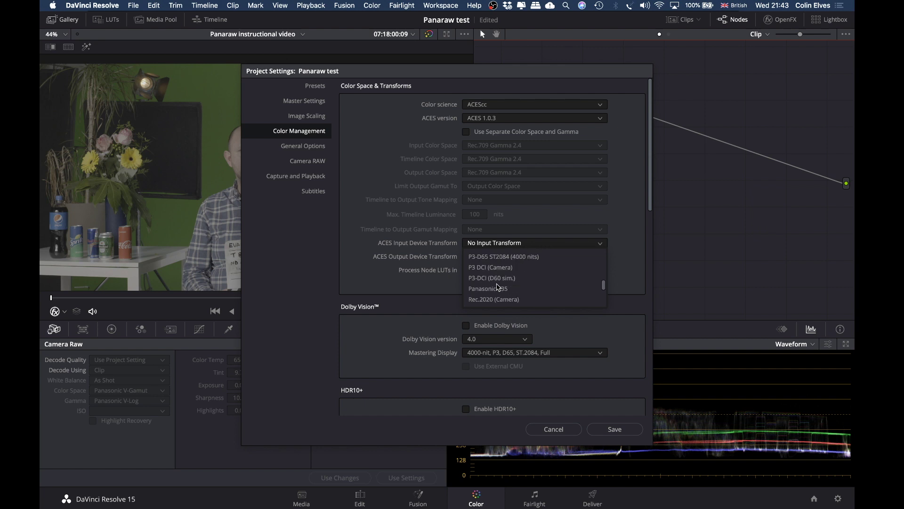
{"action": "left_click", "coordinate": [478, 267]}
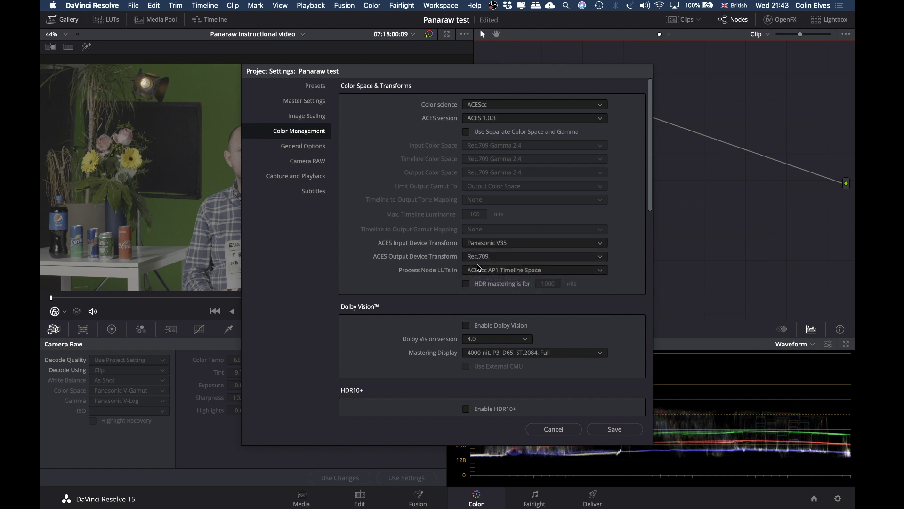
{"action": "left_click", "coordinate": [621, 429]}
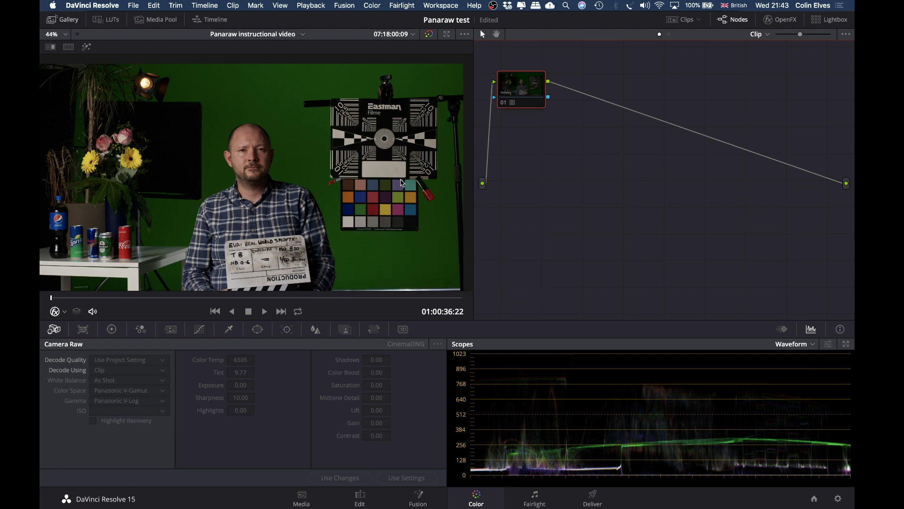
View the brighter neighboring clip, return to the normally exposed green-screen clip and grab a still of it into the gallery
{"action": "key", "text": "Down"}
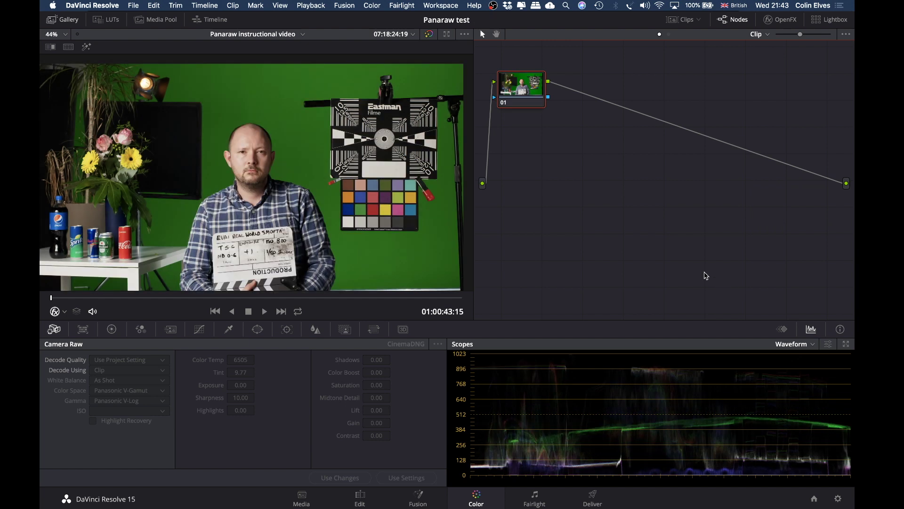
{"action": "key", "text": "Up"}
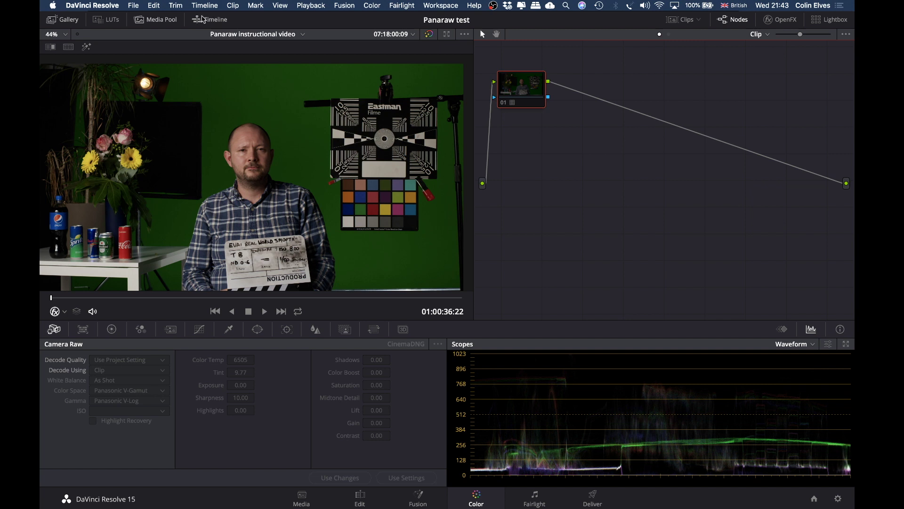
{"action": "left_click", "coordinate": [65, 20]}
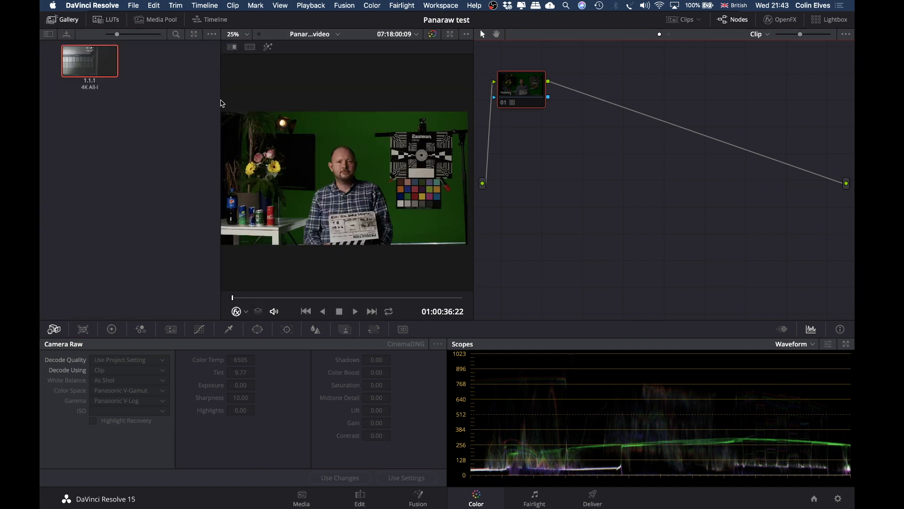
{"action": "left_click", "coordinate": [280, 5]}
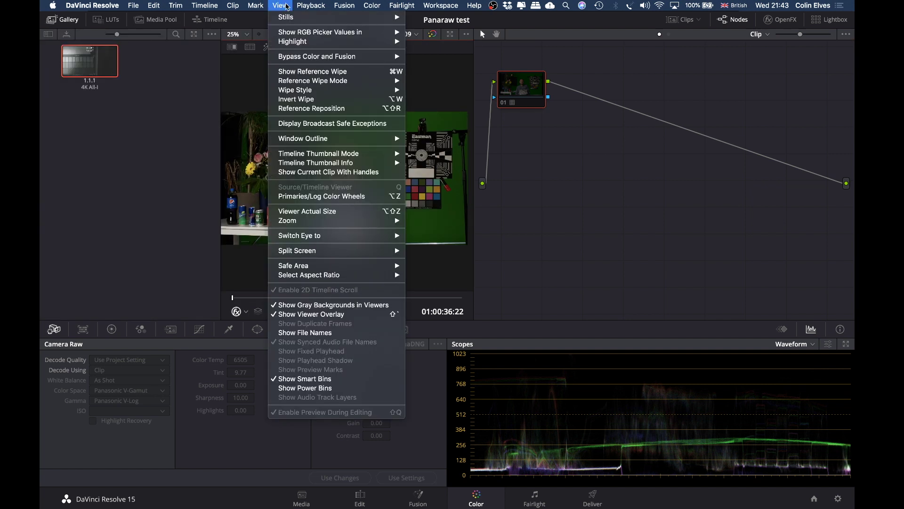
{"action": "mouse_move", "coordinate": [293, 20]}
{"action": "left_click", "coordinate": [420, 22]}
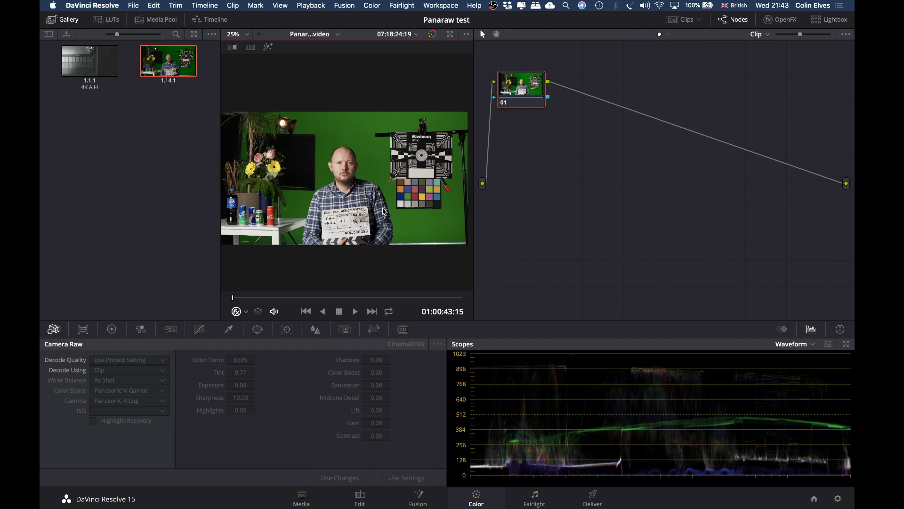
Wipe the reference still against the brighter +1 green-screen clip and lower the clip's Offset to 16.85 to match
{"action": "left_click", "coordinate": [83, 329]}
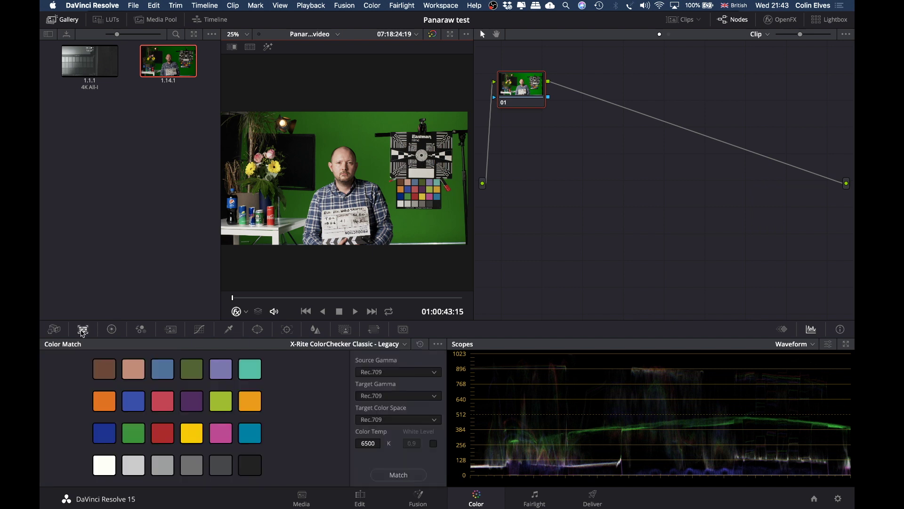
{"action": "left_click", "coordinate": [112, 329]}
{"action": "left_click", "coordinate": [232, 47]}
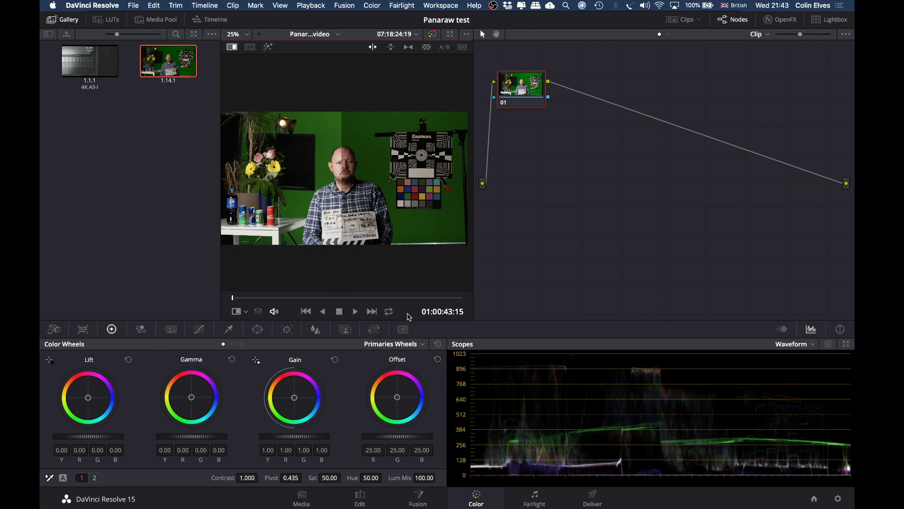
{"action": "left_click_drag", "start_coordinate": [398, 438], "coordinate": [372, 438]}
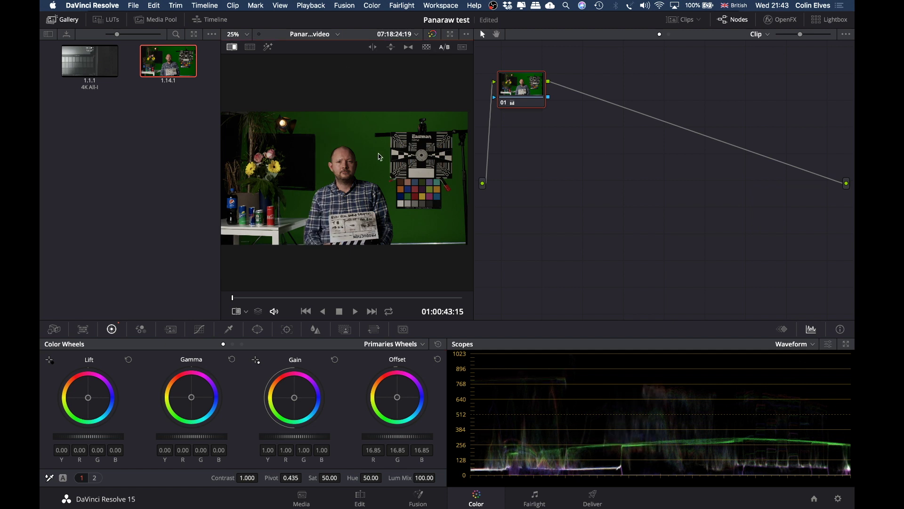
Compare the offset-corrected +1 clip with the reference still at full-screen size
{"action": "key", "text": "super+g"}
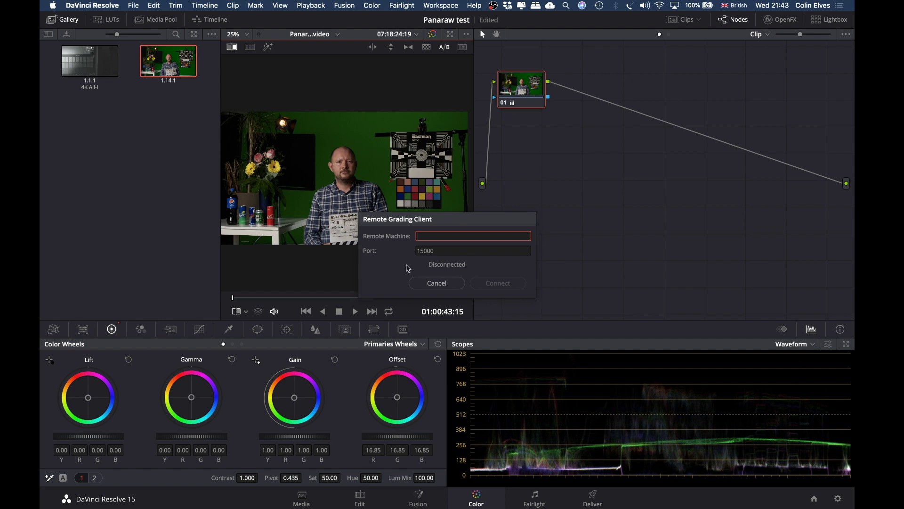
{"action": "left_click", "coordinate": [433, 282]}
{"action": "key", "text": "super+f"}
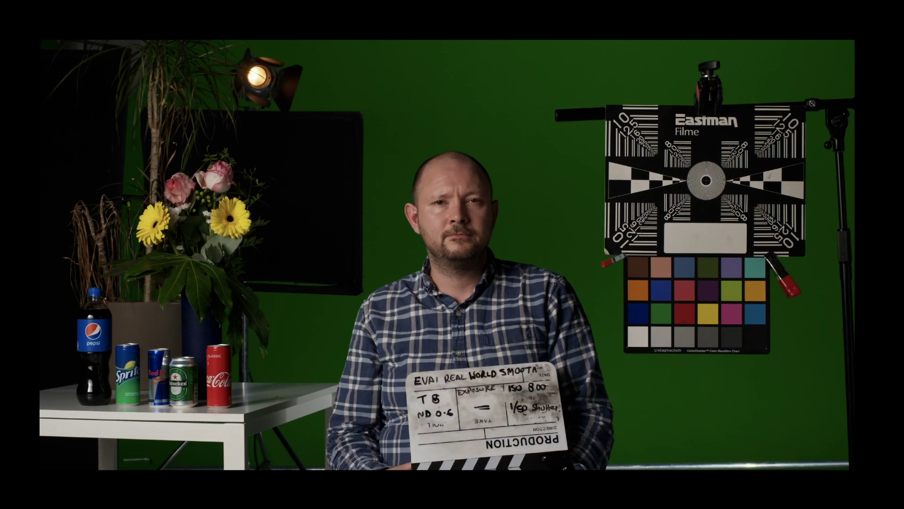
{"action": "key", "text": "Escape"}
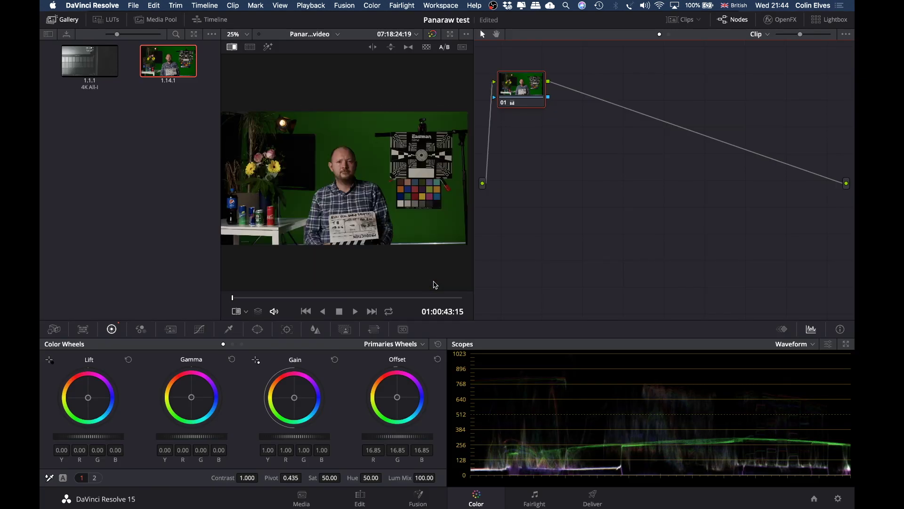
Wipe the reference still across the darkest green-screen clip with a vertical split and raise the clip's Offset to 32.55
{"action": "key", "text": "shift+Home"}
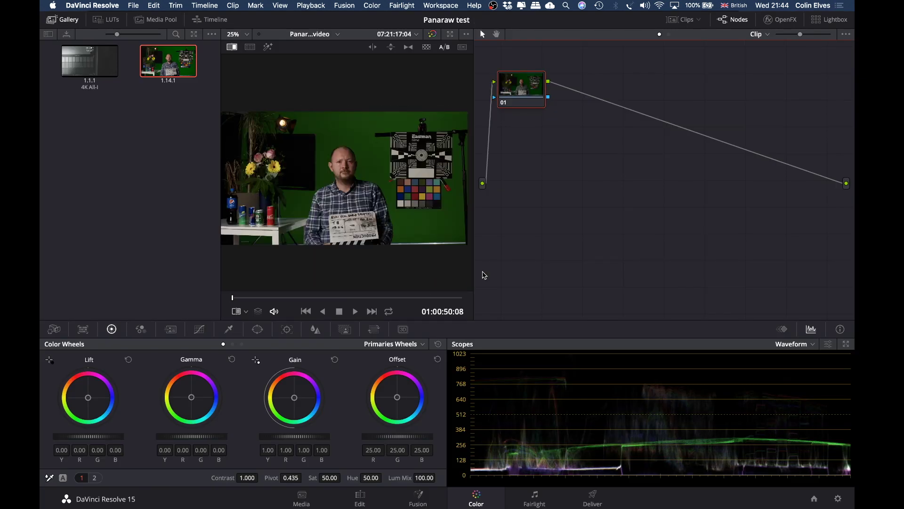
{"action": "key", "text": "super+w"}
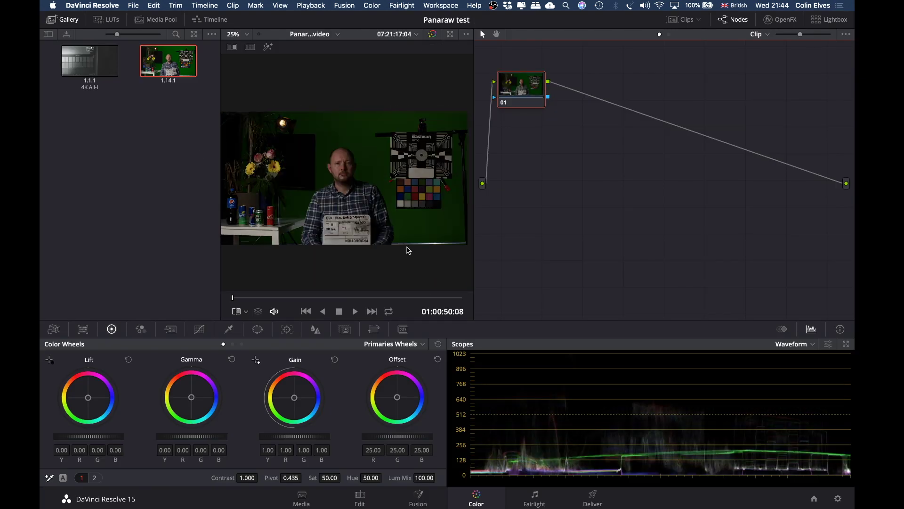
{"action": "left_click", "coordinate": [231, 47]}
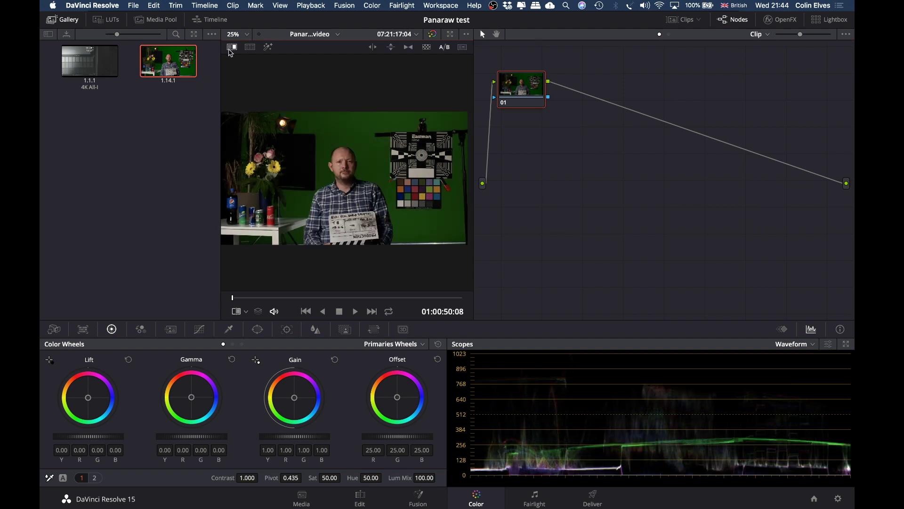
{"action": "left_click", "coordinate": [373, 47]}
{"action": "left_click_drag", "start_coordinate": [372, 439], "coordinate": [399, 440]}
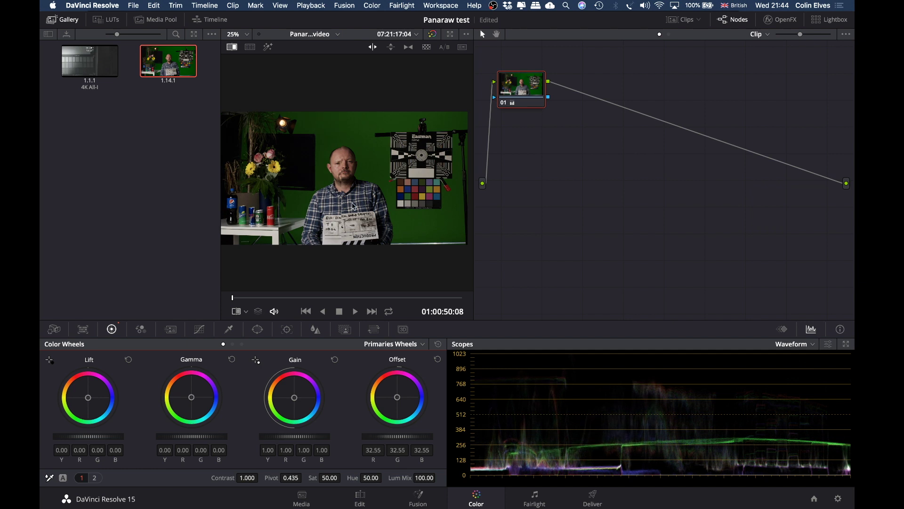
Switch the reference wipe to A/B and compare the brightened dark clip with the still at full-screen size
{"action": "left_click", "coordinate": [447, 46]}
{"action": "key", "text": "super+f"}
{"action": "key", "text": "space"}
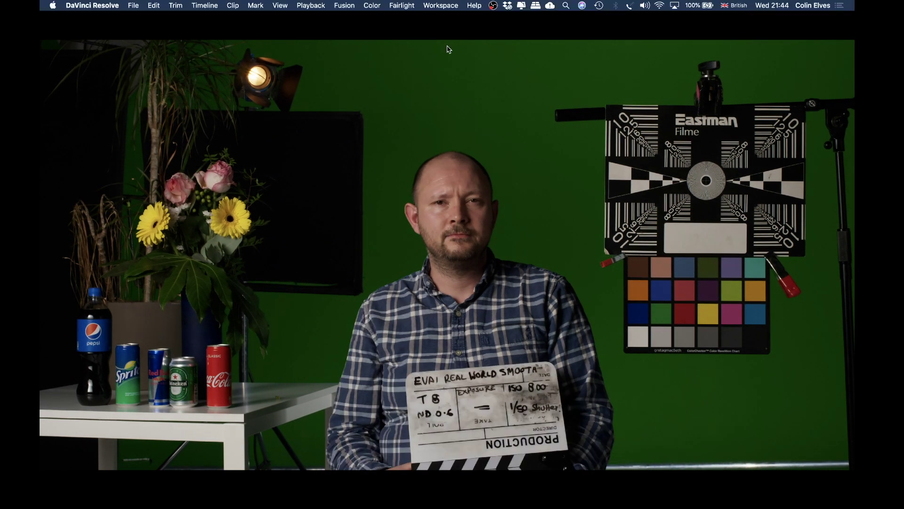
{"action": "key", "text": "super+f"}
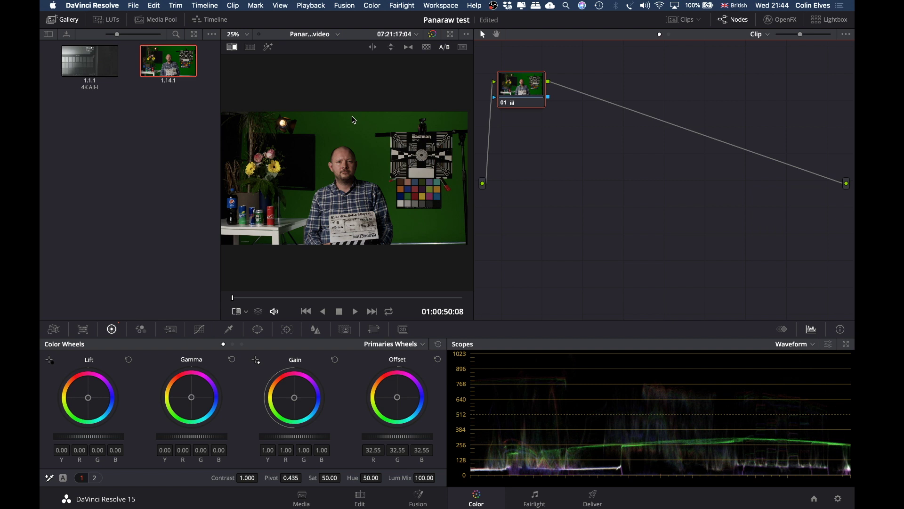
Return to the normally exposed green-screen clip and view it full screen for comparison
{"action": "key", "text": "super+z"}
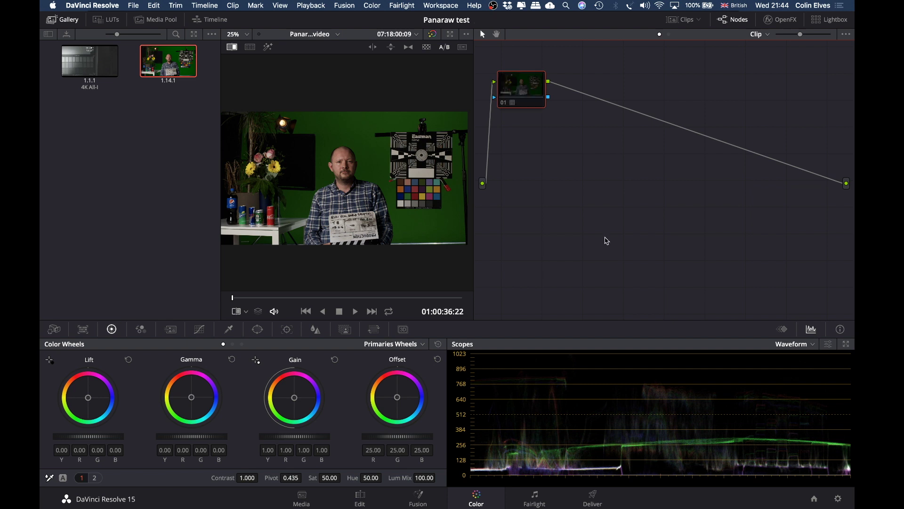
{"action": "key", "text": "super+f"}
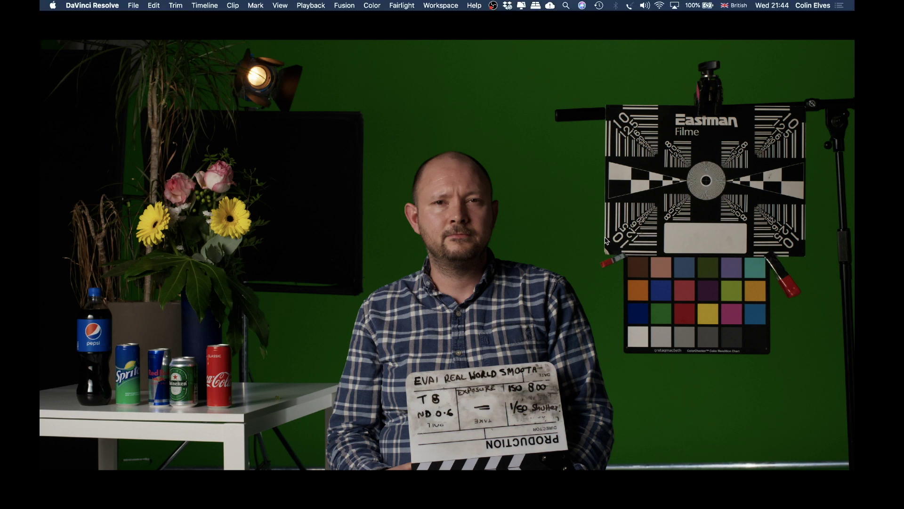
{"action": "key", "text": "super+f"}
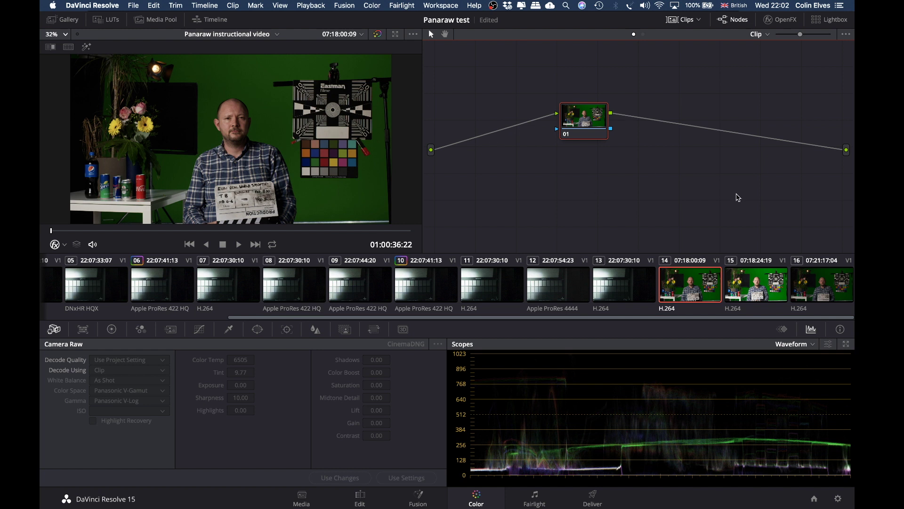
Select every clip in the timeline and reset all their grades and nodes
{"action": "left_click", "coordinate": [820, 287]}
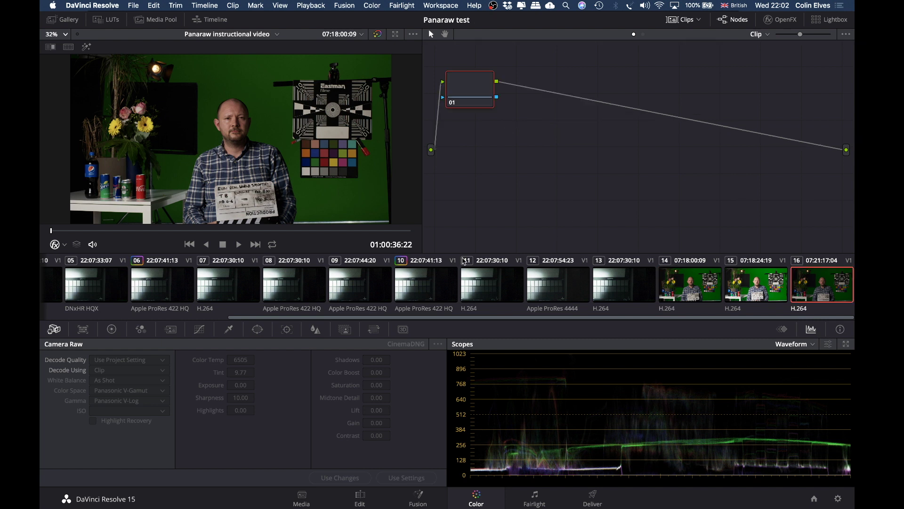
{"action": "key", "text": "super+a"}
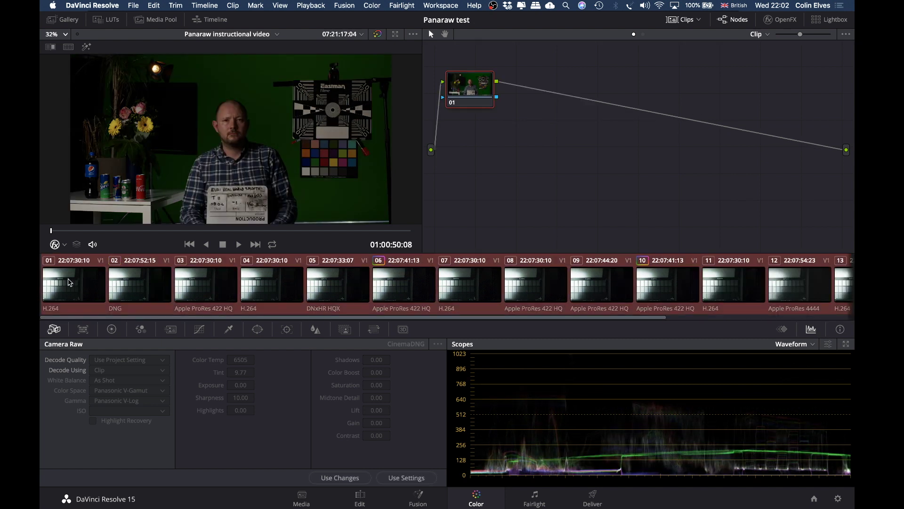
{"action": "left_click", "coordinate": [345, 5]}
{"action": "mouse_move", "coordinate": [372, 5]}
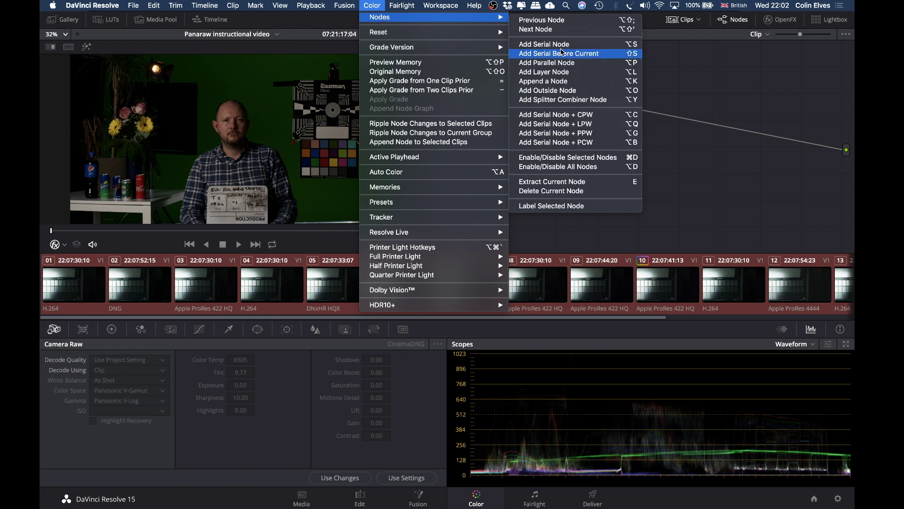
{"action": "mouse_move", "coordinate": [457, 33]}
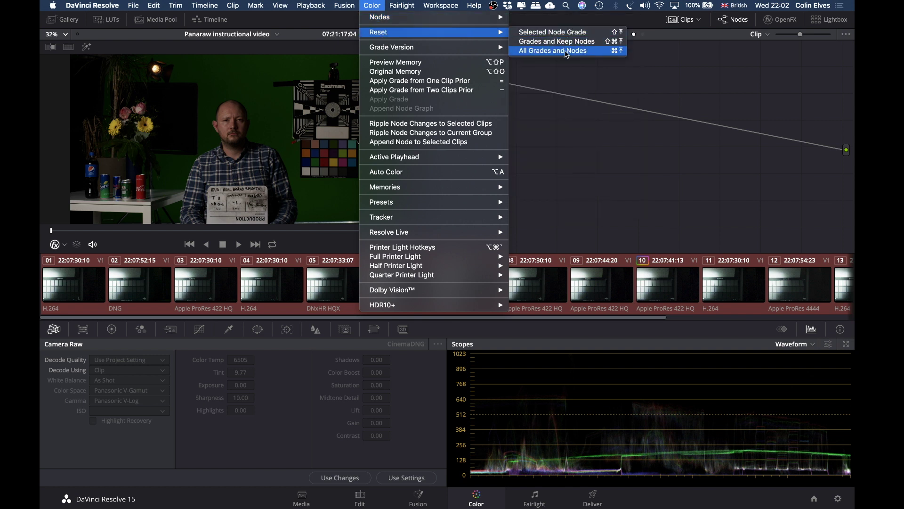
{"action": "left_click", "coordinate": [566, 52]}
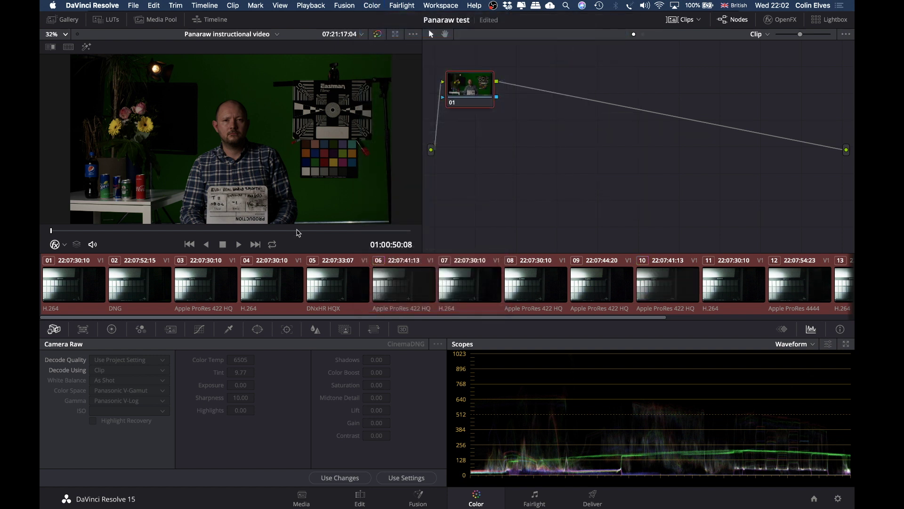
Select all the clips on the edit timeline and apply Full data levels in their clip attributes
{"action": "left_click", "coordinate": [360, 498]}
{"action": "left_click_drag", "start_coordinate": [754, 372], "coordinate": [390, 381]}
{"action": "right_click", "coordinate": [390, 381]}
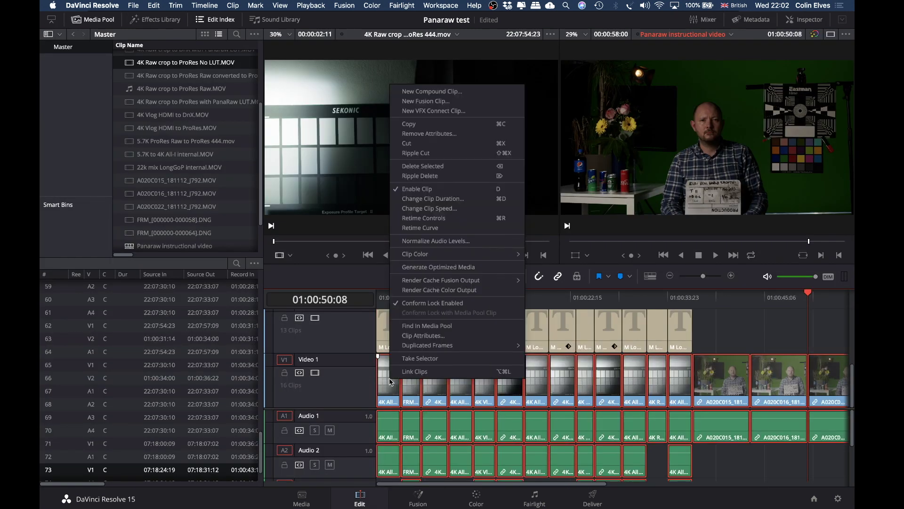
{"action": "left_click", "coordinate": [425, 336]}
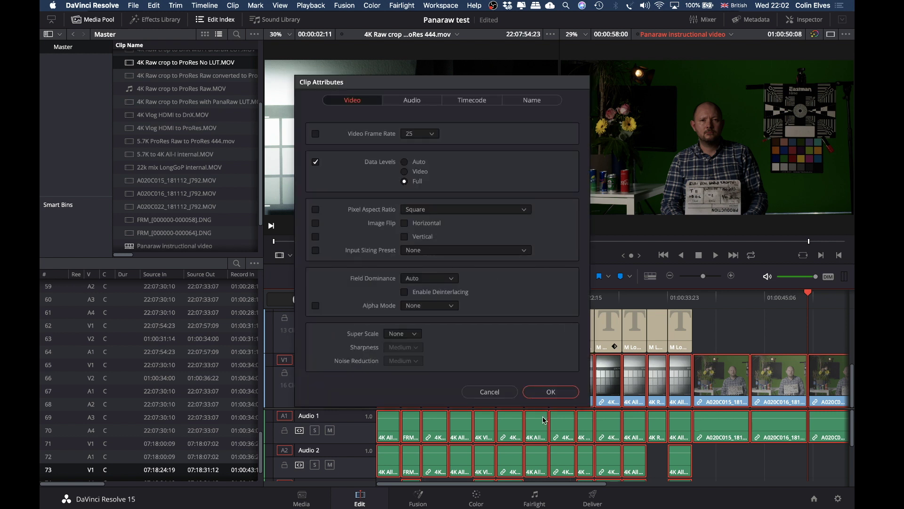
{"action": "left_click", "coordinate": [541, 395]}
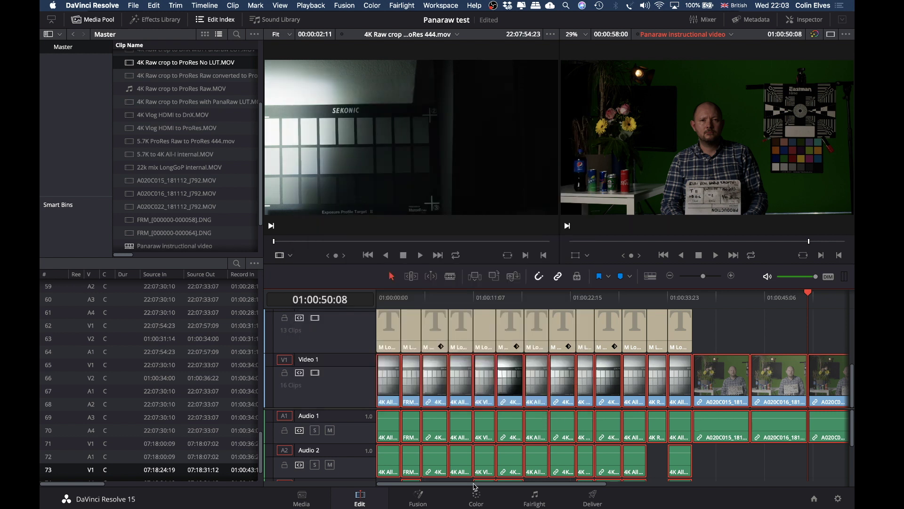
Show the first 4K All-I clip for grading and enlarge the viewer by hiding the clip thumbnails and node graph
{"action": "left_click", "coordinate": [476, 497]}
{"action": "scroll", "coordinate": [352, 300], "scroll_direction": "up", "scroll_amount": 5}
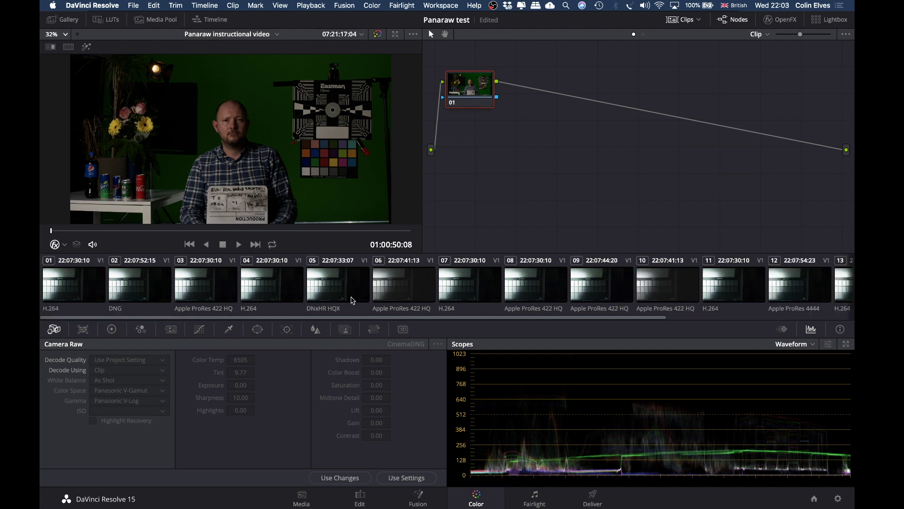
{"action": "left_click", "coordinate": [78, 280]}
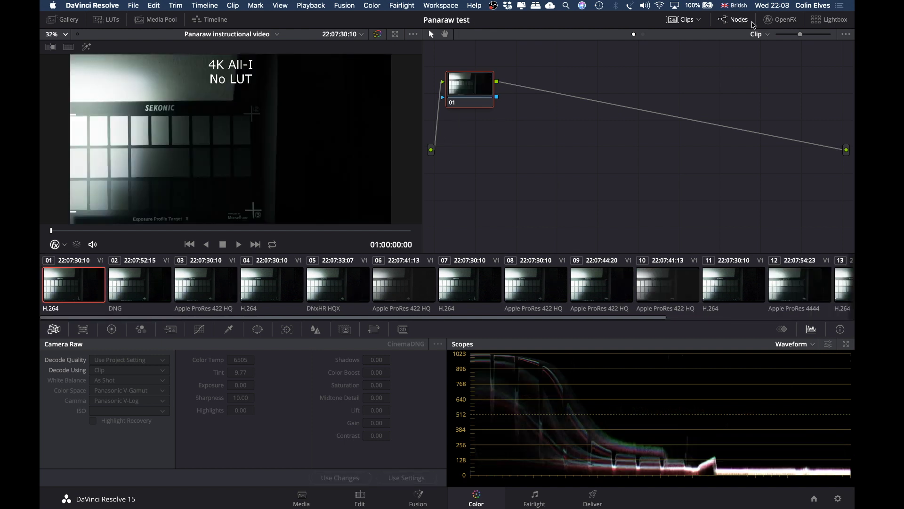
{"action": "left_click", "coordinate": [683, 20]}
{"action": "left_click", "coordinate": [683, 20]}
{"action": "left_click", "coordinate": [682, 20]}
{"action": "left_click", "coordinate": [734, 20]}
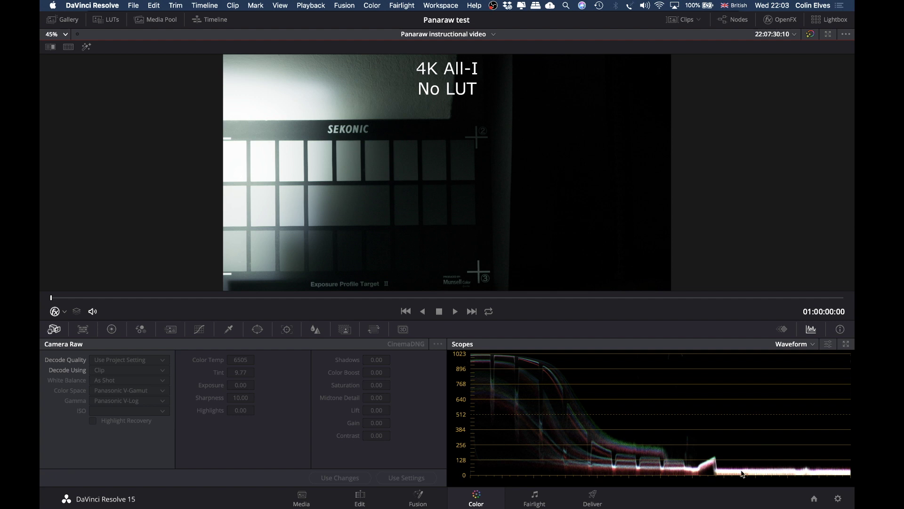
Move to the 4K Raw crop to cDNG clip and reapply Full data levels to all the selected timeline clips
{"action": "key", "text": "Down"}
{"action": "left_click", "coordinate": [361, 496]}
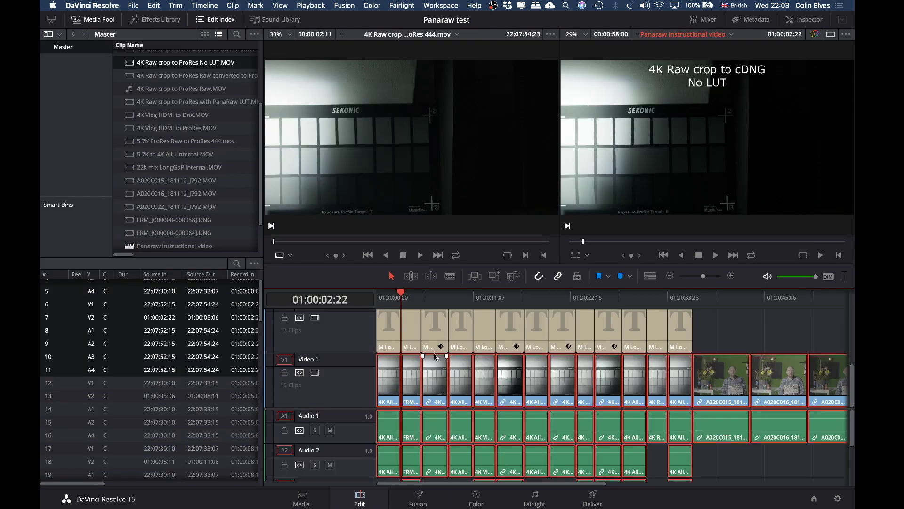
{"action": "right_click", "coordinate": [561, 379]}
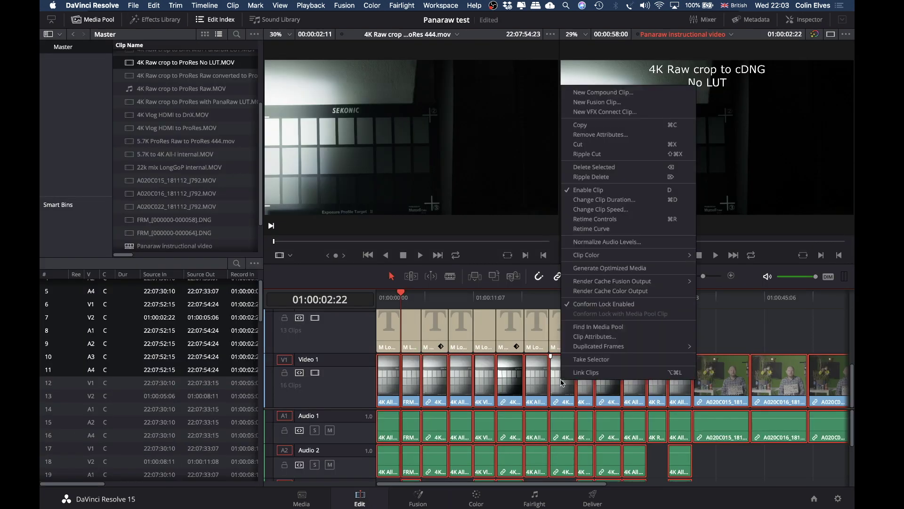
{"action": "left_click", "coordinate": [577, 336]}
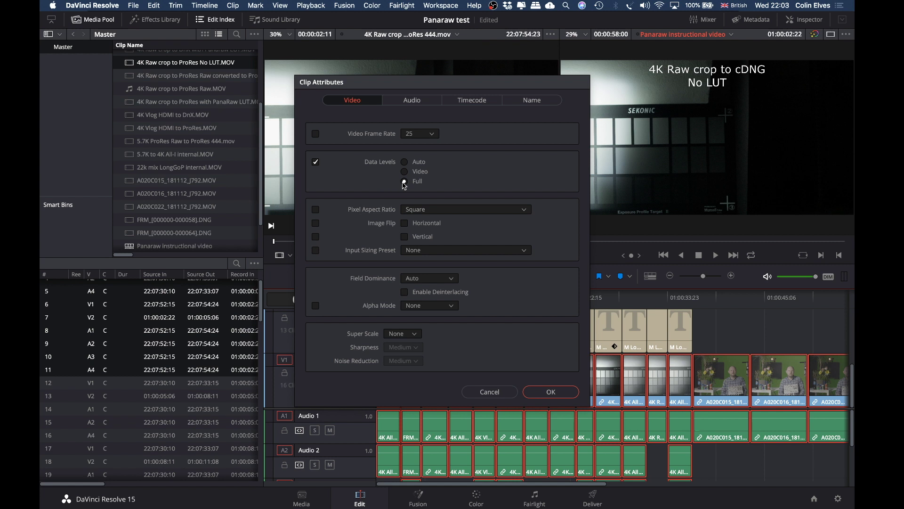
{"action": "left_click", "coordinate": [554, 393]}
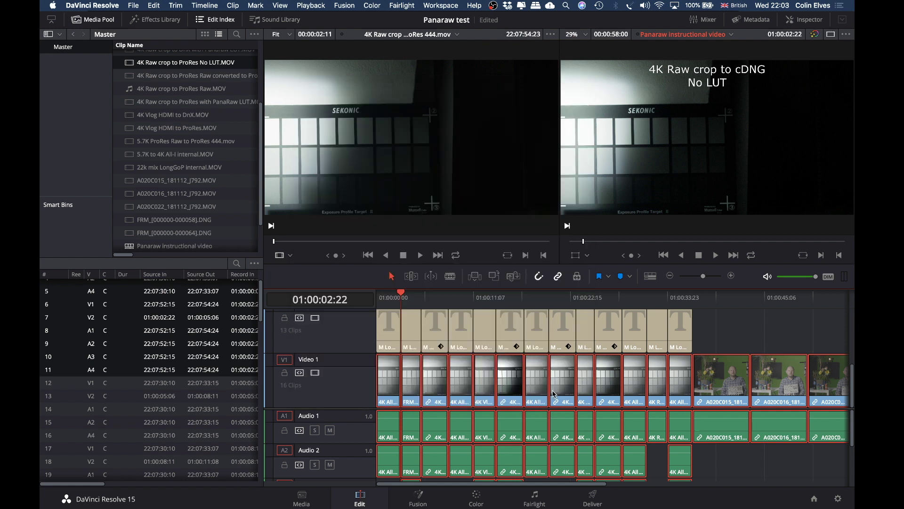
Compare the waveforms of the 4K All-I and 4K Raw crop to cDNG clips on the Color page
{"action": "left_click", "coordinate": [476, 497]}
{"action": "key", "text": "Up"}
{"action": "key", "text": "Down"}
{"action": "key", "text": "Up"}
{"action": "key", "text": "Down"}
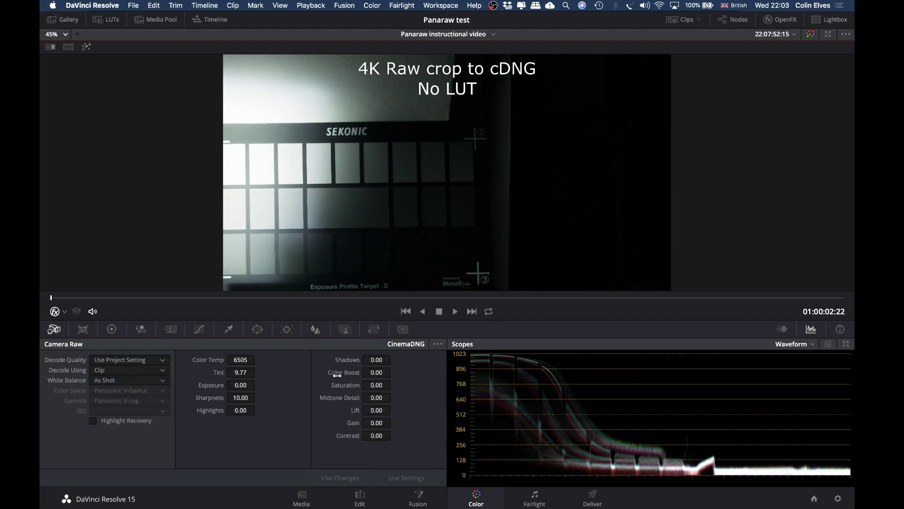
Check the data levels in the clip attributes of the third timeline clip
{"action": "left_click", "coordinate": [360, 496]}
{"action": "left_click", "coordinate": [433, 370]}
{"action": "right_click", "coordinate": [432, 376]}
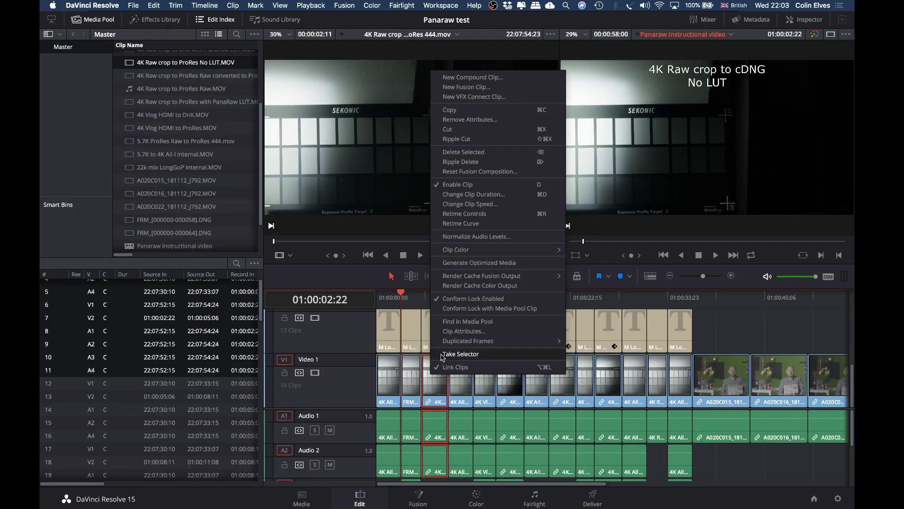
{"action": "left_click", "coordinate": [464, 331]}
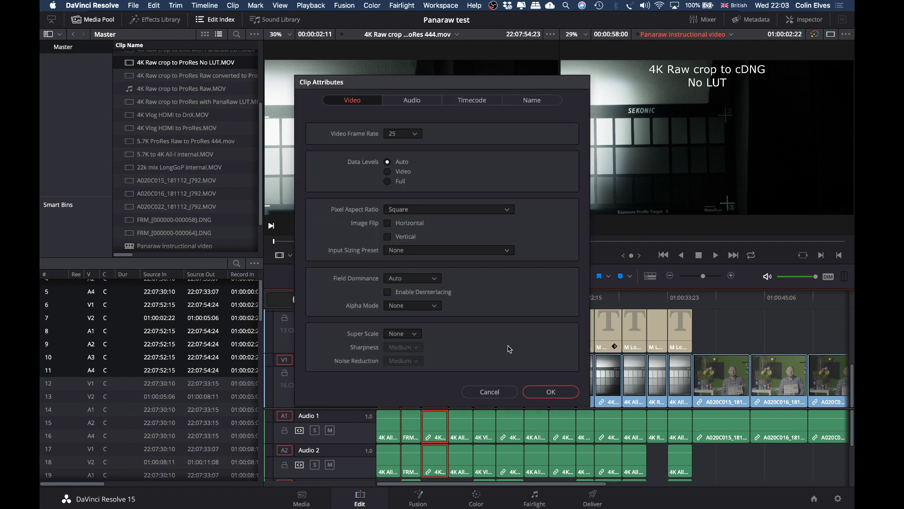
{"action": "left_click", "coordinate": [550, 391]}
Select every timeline clip except the first and apply the Data Levels override in their clip attributes
{"action": "scroll", "coordinate": [613, 387], "scroll_direction": "right", "scroll_amount": 5}
{"action": "left_click_drag", "start_coordinate": [640, 387], "coordinate": [391, 387]}
{"action": "right_click", "coordinate": [409, 372]}
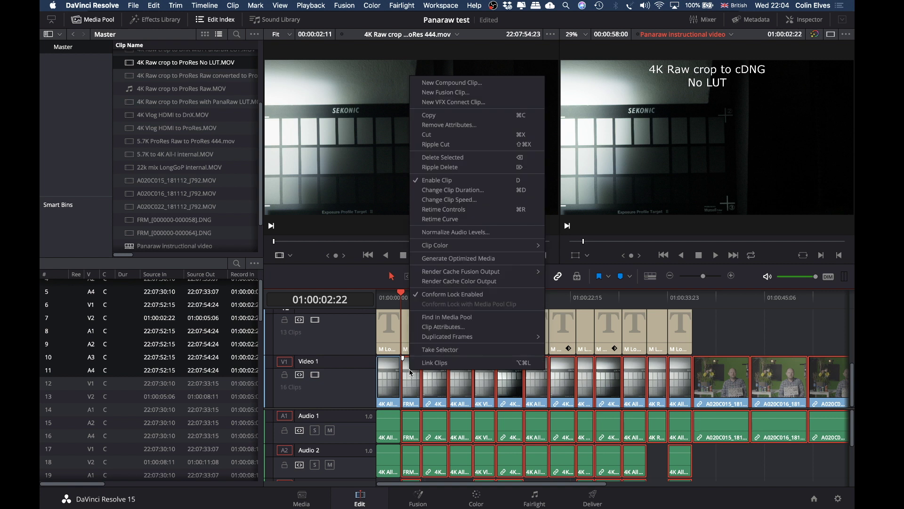
{"action": "left_click", "coordinate": [433, 327]}
{"action": "left_click", "coordinate": [316, 161]}
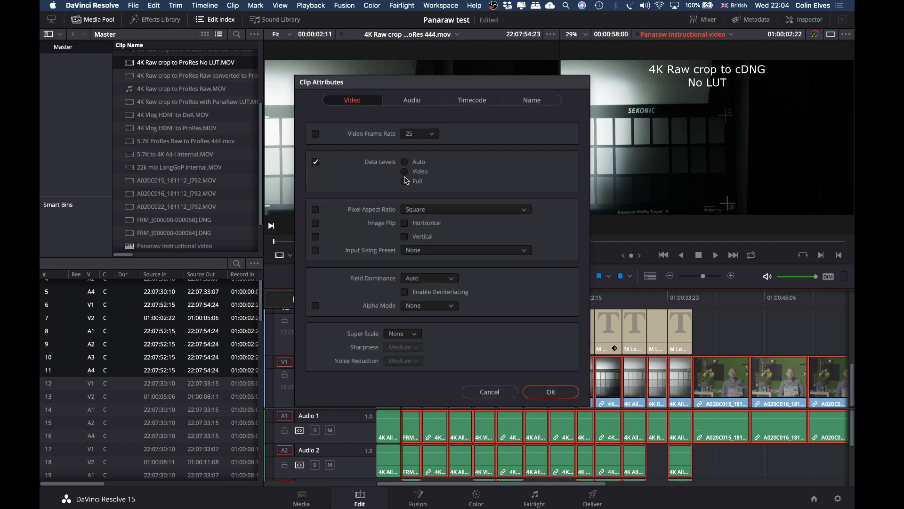
{"action": "left_click", "coordinate": [550, 392]}
Step back and forth through the opening clips on the Color page and compare their waveforms
{"action": "left_click", "coordinate": [439, 376]}
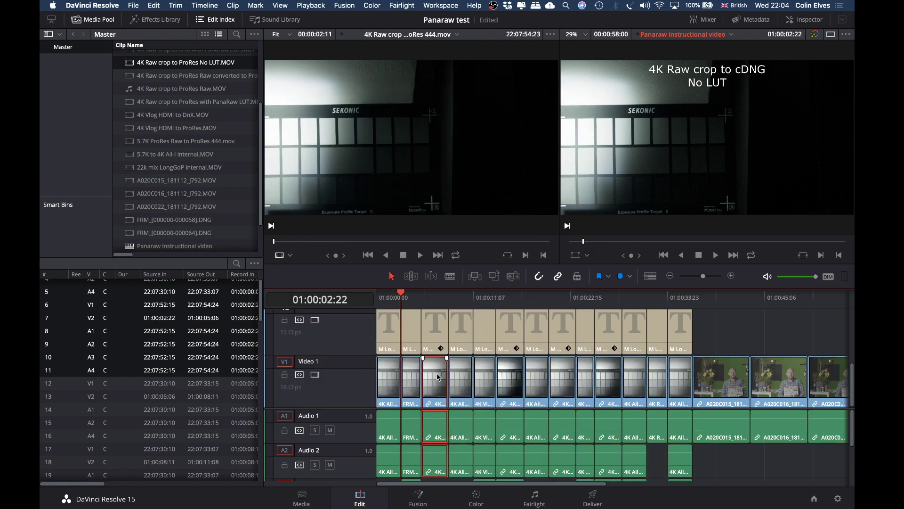
{"action": "left_click", "coordinate": [476, 498]}
{"action": "key", "text": "Down"}
{"action": "key", "text": "Down"}
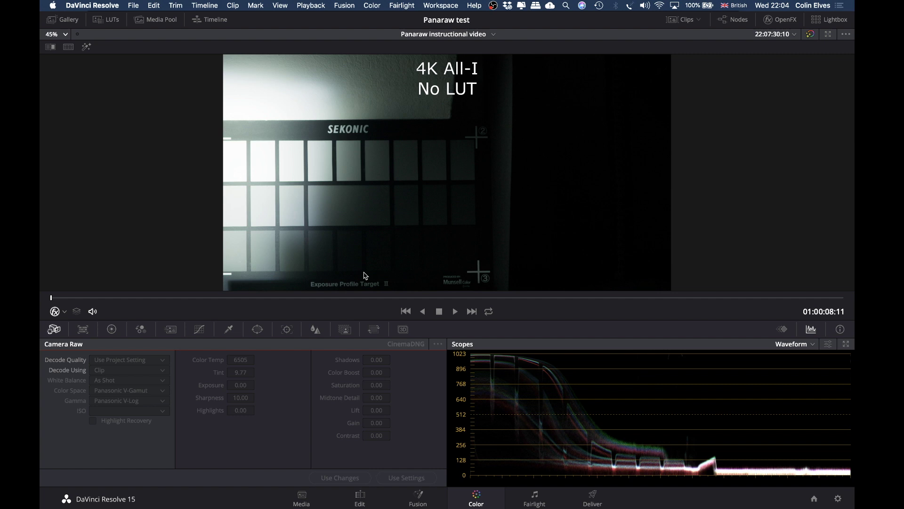
{"action": "key", "text": "Down"}
{"action": "key", "text": "Up"}
{"action": "key", "text": "Up"}
{"action": "key", "text": "Up"}
{"action": "key", "text": "Down"}
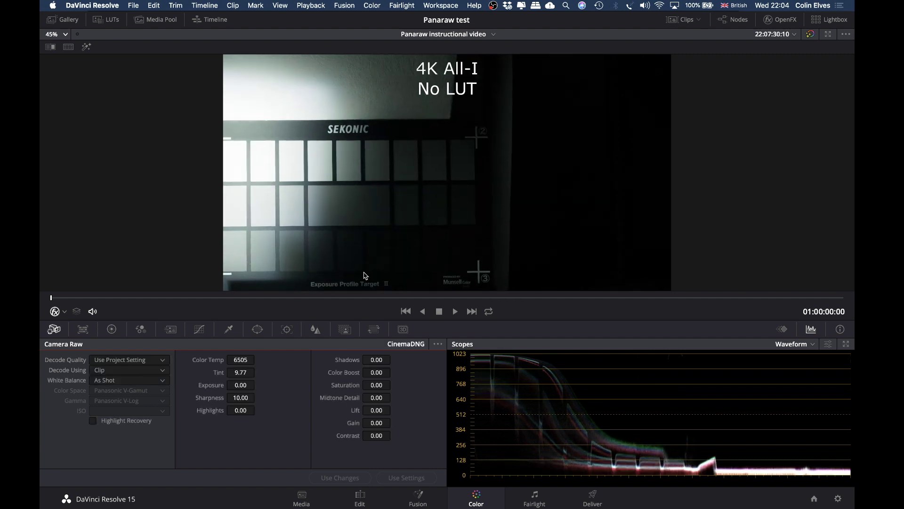
{"action": "key", "text": "Down"}
{"action": "key", "text": "Up"}
{"action": "key", "text": "Up"}
{"action": "key", "text": "Down"}
{"action": "key", "text": "Down"}
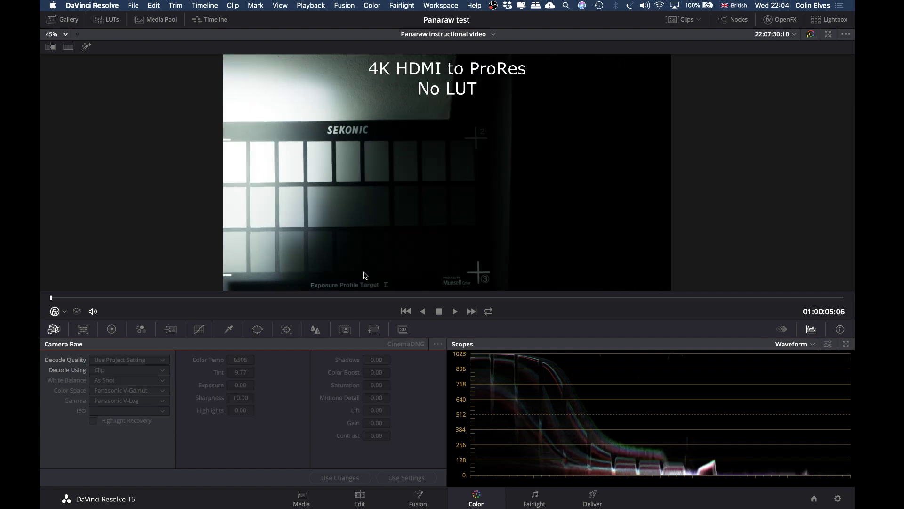
Flip between the 4K HDMI to ProRes clip and its neighbours to compare their black levels
{"action": "key", "text": "Up"}
{"action": "key", "text": "Down"}
{"action": "key", "text": "Up"}
{"action": "key", "text": "Down"}
{"action": "key", "text": "Up"}
{"action": "key", "text": "Up"}
{"action": "key", "text": "Down"}
{"action": "key", "text": "Down"}
{"action": "key", "text": "Up"}
{"action": "key", "text": "Down"}
Adjust the data levels of the 4K HDMI to ProRes clip individually in its clip attributes
{"action": "left_click", "coordinate": [360, 498]}
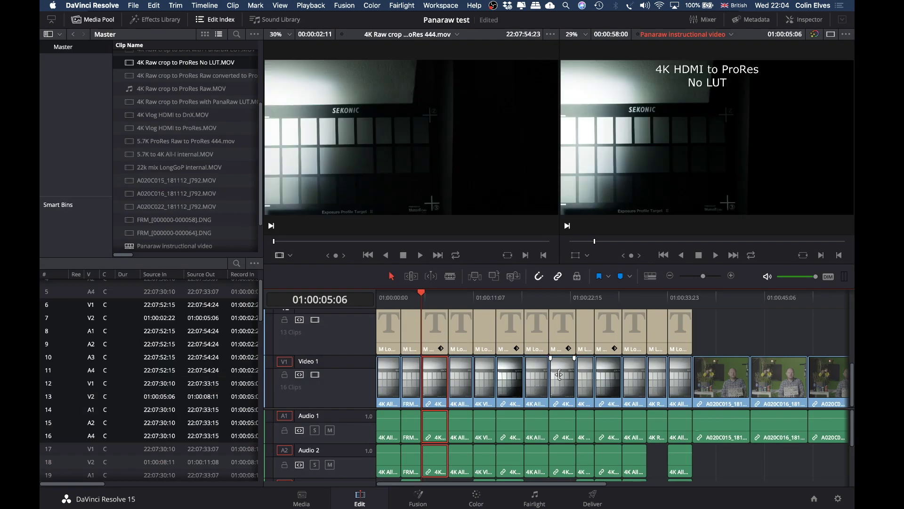
{"action": "right_click", "coordinate": [435, 380]}
{"action": "left_click", "coordinate": [467, 337]}
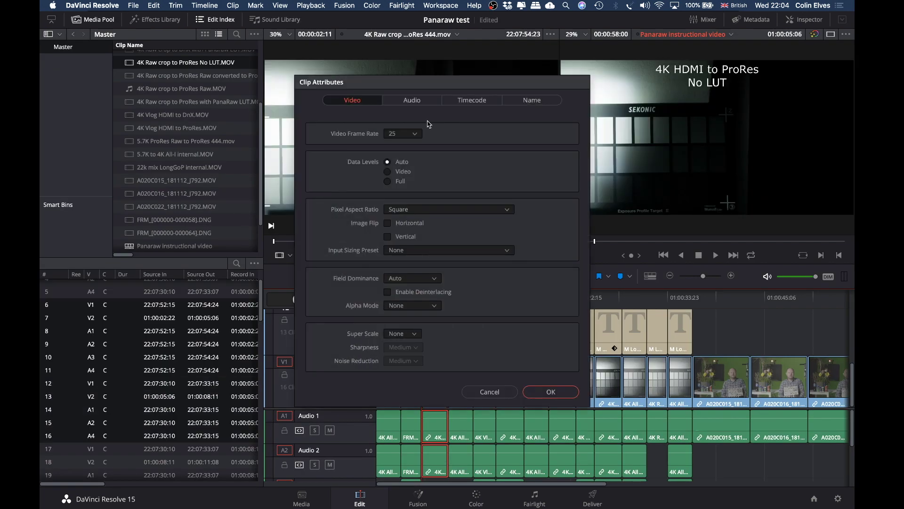
{"action": "left_click", "coordinate": [550, 392]}
Compare the 4K HDMI to ProRes clip with its neighbours, moving on to the 4K HDMI to Avid DnX clip
{"action": "left_click", "coordinate": [476, 498]}
{"action": "key", "text": "Up"}
{"action": "key", "text": "Down"}
{"action": "key", "text": "Down"}
{"action": "key", "text": "Down"}
{"action": "key", "text": "Up"}
{"action": "key", "text": "Down"}
Set the data levels of the 4K HDMI to Avid DnX clip to Full
{"action": "left_click", "coordinate": [360, 497]}
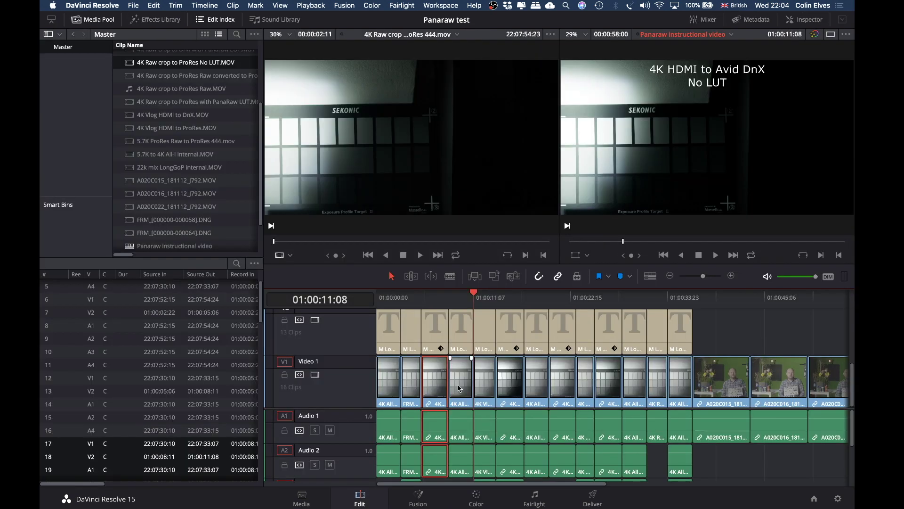
{"action": "right_click", "coordinate": [483, 374]}
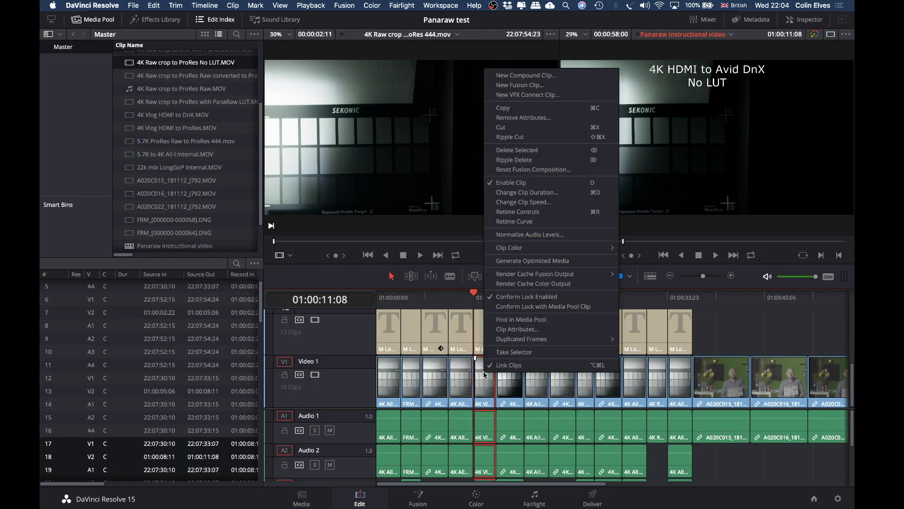
{"action": "left_click", "coordinate": [511, 328]}
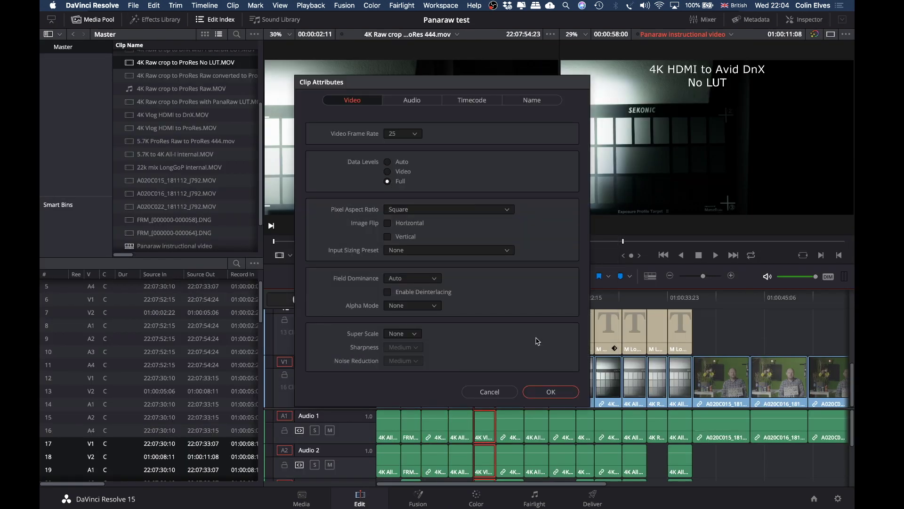
{"action": "left_click", "coordinate": [550, 391]}
Compare the Avid DnX clip's waveform with the preceding clip and the 4K Raw crop to ProRes clip
{"action": "key", "text": "shift+6"}
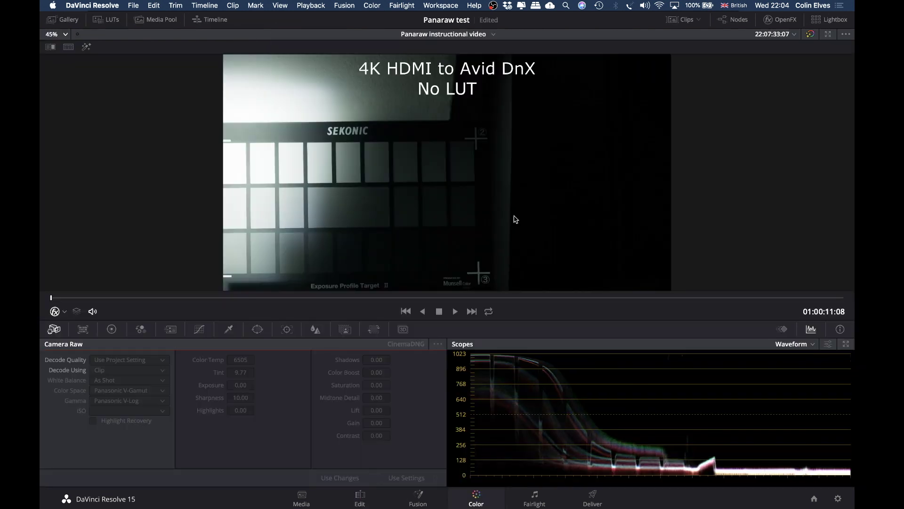
{"action": "key", "text": "Up"}
{"action": "key", "text": "Down"}
{"action": "key", "text": "Up"}
{"action": "key", "text": "Down"}
{"action": "key", "text": "Down"}
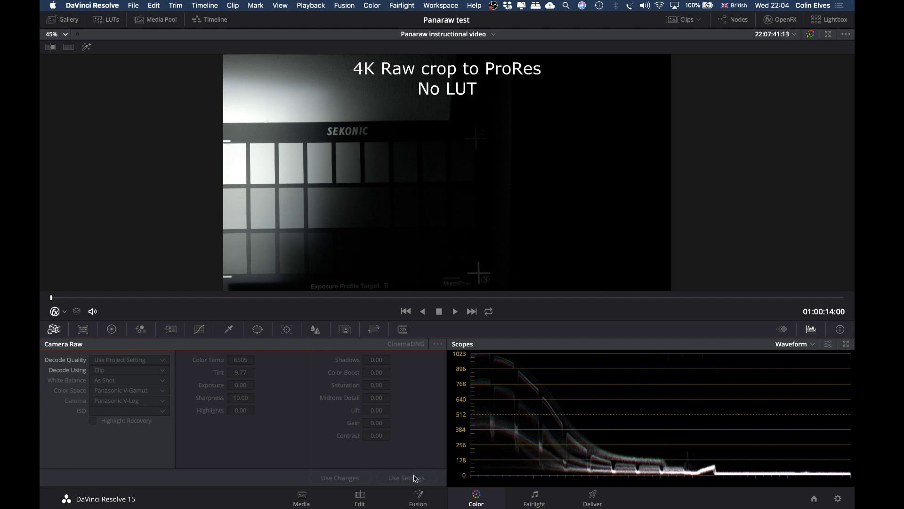
{"action": "key", "text": "Up"}
Set the data levels of the 4K Raw crop to ProRes clip to Full in its clip attributes
{"action": "left_click", "coordinate": [359, 497]}
{"action": "left_click", "coordinate": [510, 395]}
{"action": "right_click", "coordinate": [510, 395]}
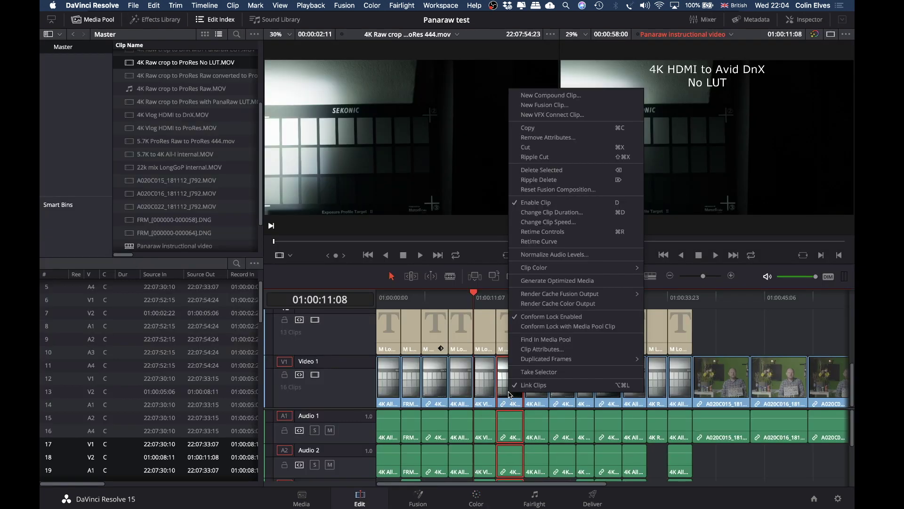
{"action": "left_click", "coordinate": [525, 343]}
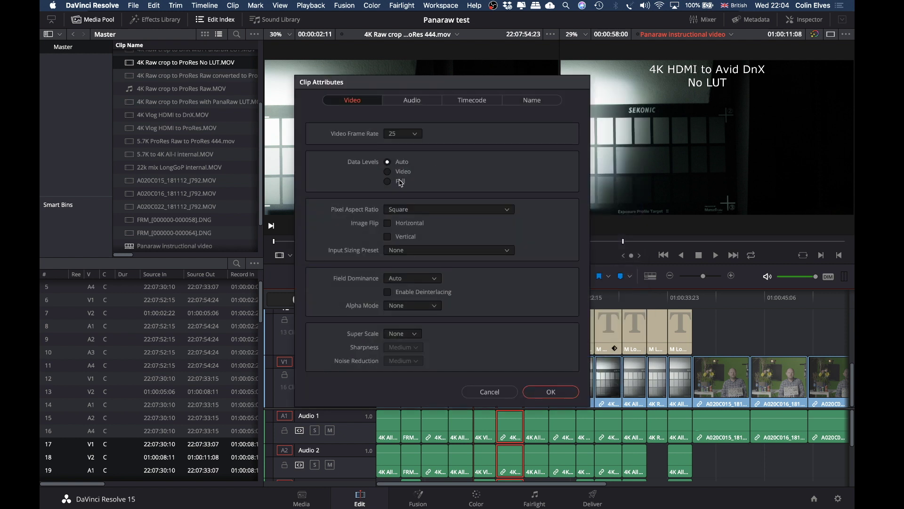
{"action": "left_click", "coordinate": [546, 394]}
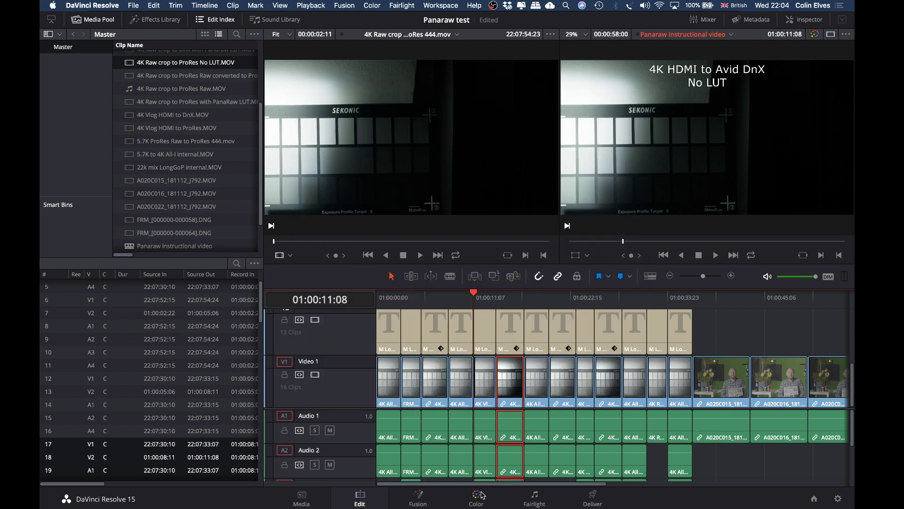
Flip between the Avid DnX and 4K Raw crop to ProRes clips on the Color page to compare waveforms
{"action": "left_click", "coordinate": [483, 494]}
{"action": "key", "text": "Down"}
{"action": "key", "text": "Up"}
{"action": "key", "text": "Down"}
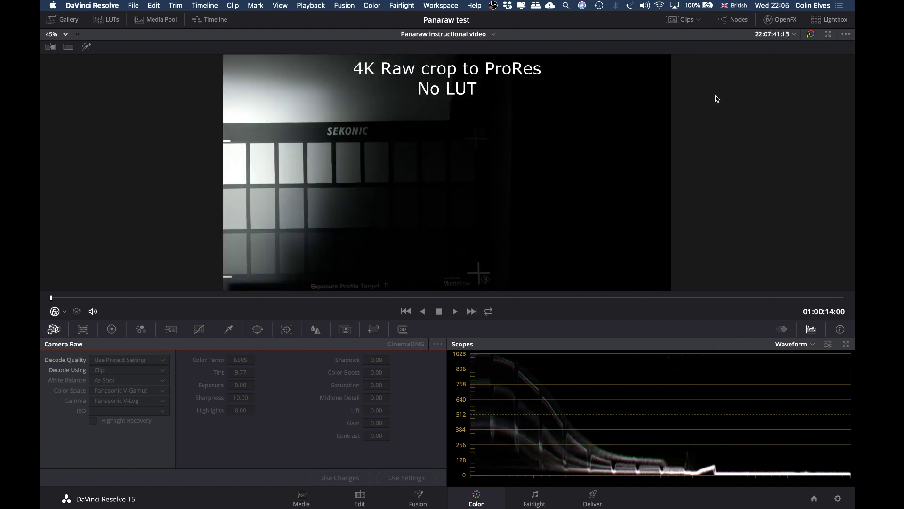
Show the clip thumbnails and the node graph alongside the viewer on the Color page
{"action": "left_click", "coordinate": [681, 20]}
{"action": "left_click", "coordinate": [780, 19]}
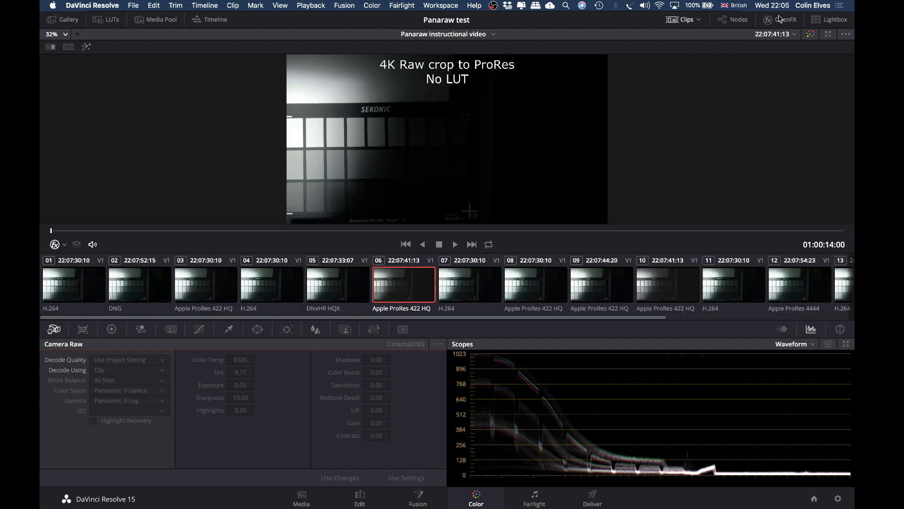
{"action": "left_click", "coordinate": [768, 19]}
{"action": "left_click", "coordinate": [729, 21]}
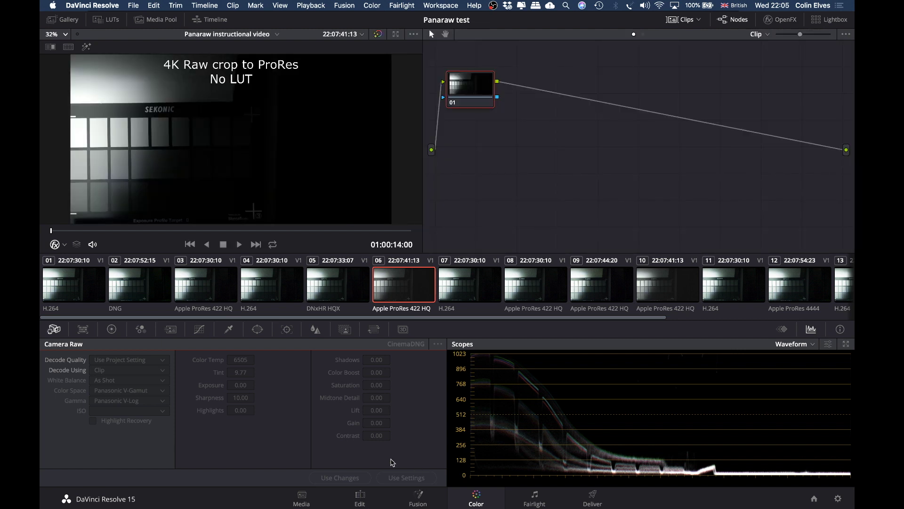
Set the data levels of the 4K Raw crop to ProRes No LUT clip to Full and return to the Color page
{"action": "left_click", "coordinate": [360, 493]}
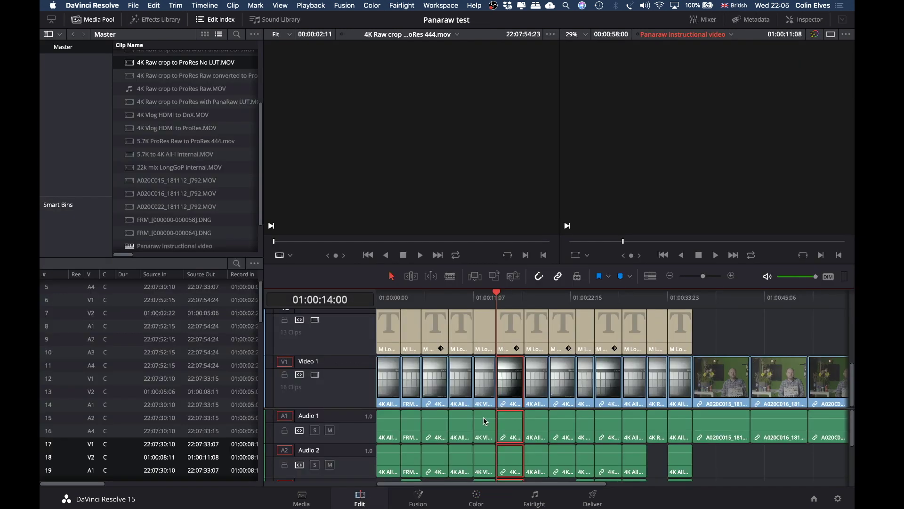
{"action": "right_click", "coordinate": [511, 375]}
{"action": "left_click", "coordinate": [527, 329]}
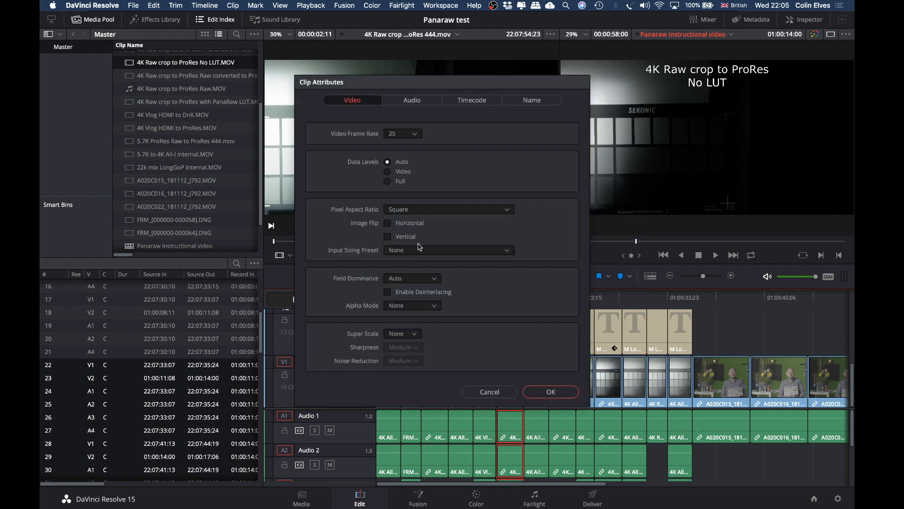
{"action": "left_click", "coordinate": [388, 181]}
{"action": "left_click", "coordinate": [537, 392]}
{"action": "left_click", "coordinate": [476, 498]}
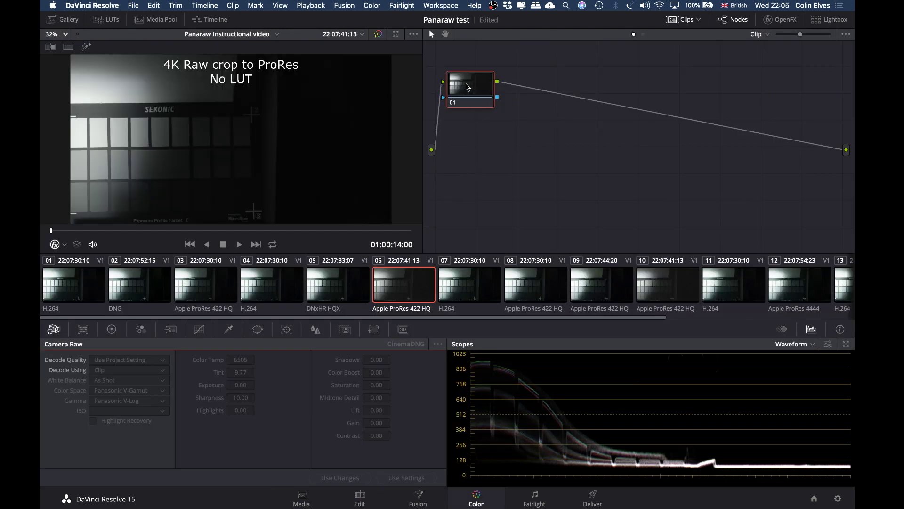
Apply a 3D LUT from the panaRAW_to_Vlog_Vgamut_LUTs folder to node 01 of the 4K Raw crop to ProRes clip
{"action": "right_click", "coordinate": [465, 93]}
{"action": "mouse_move", "coordinate": [482, 212]}
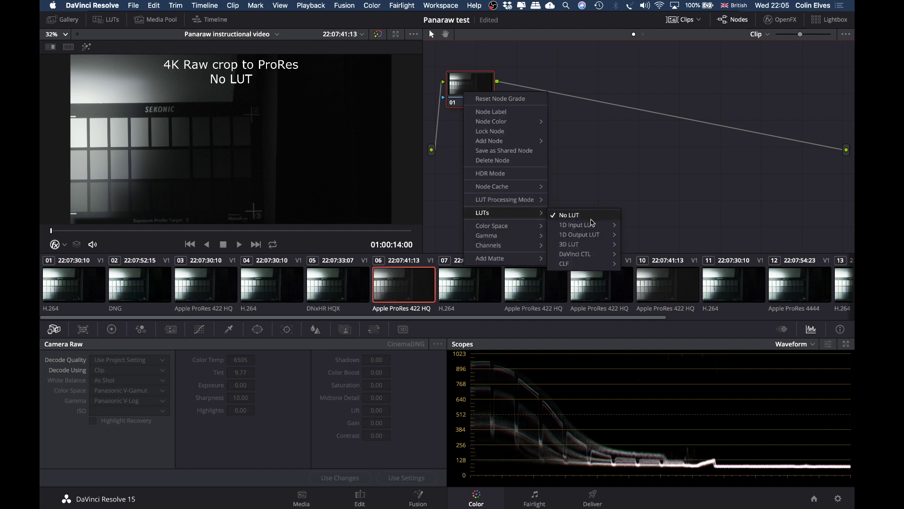
{"action": "mouse_move", "coordinate": [579, 244]}
{"action": "mouse_move", "coordinate": [659, 493]}
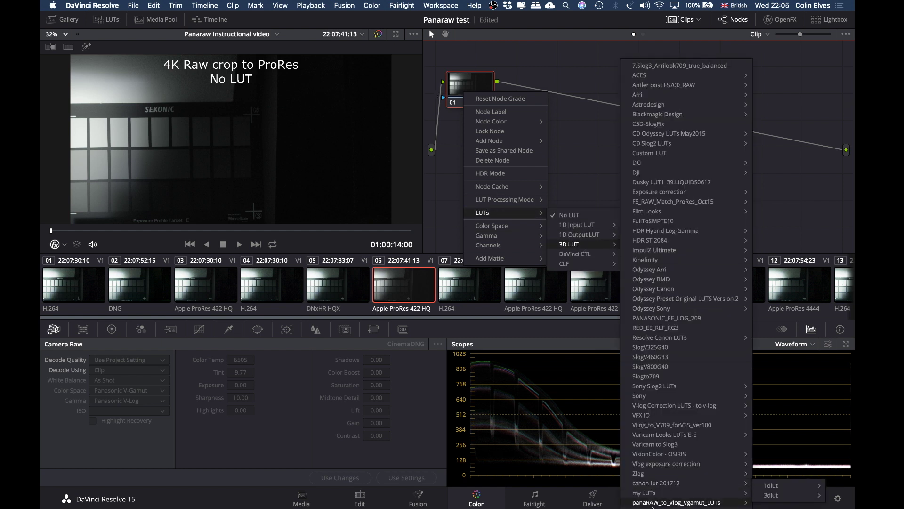
{"action": "mouse_move", "coordinate": [771, 495]}
{"action": "left_click", "coordinate": [589, 494]}
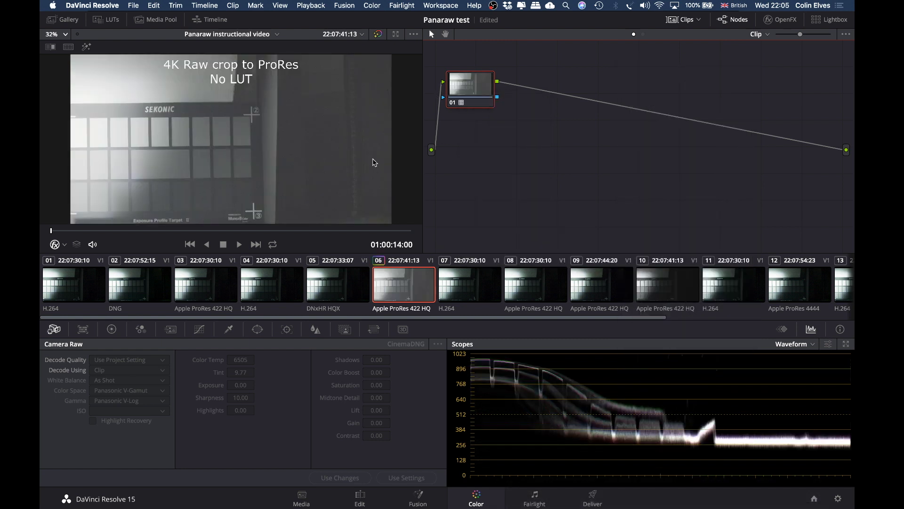
Flip between the 4K Raw crop to ProRes clip and the following H.264 clip to compare their images and waveforms
{"action": "key", "text": "Down"}
{"action": "key", "text": "Up"}
{"action": "key", "text": "Down"}
{"action": "key", "text": "Up"}
{"action": "key", "text": "Down"}
{"action": "key", "text": "Up"}
{"action": "key", "text": "Down"}
{"action": "key", "text": "Up"}
Move node 01 toward the middle of the node graph and set the clip's ACES input transform to Panasonic V35
{"action": "left_click_drag", "start_coordinate": [468, 88], "coordinate": [590, 114]}
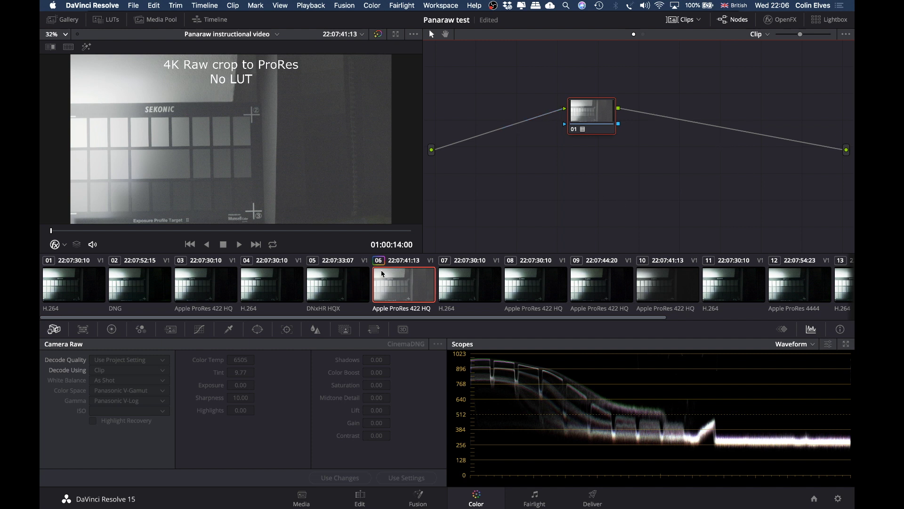
{"action": "right_click", "coordinate": [411, 291]}
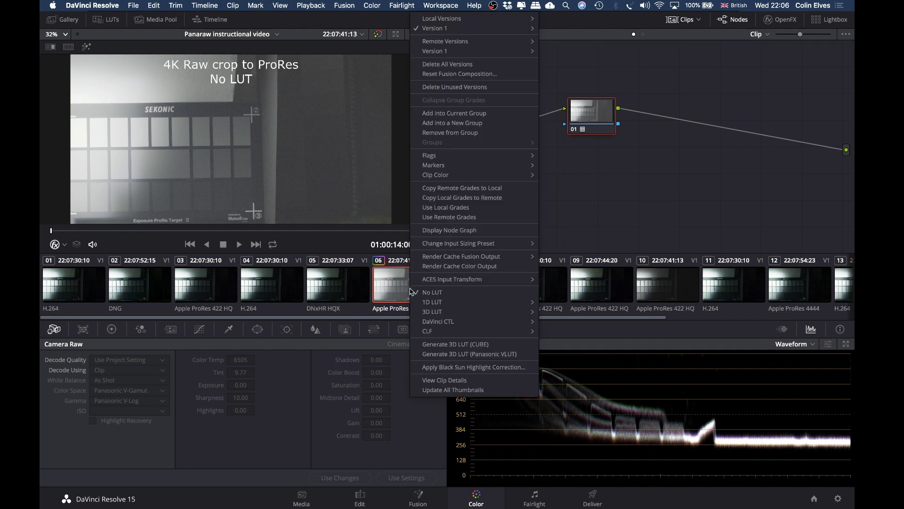
{"action": "mouse_move", "coordinate": [424, 282]}
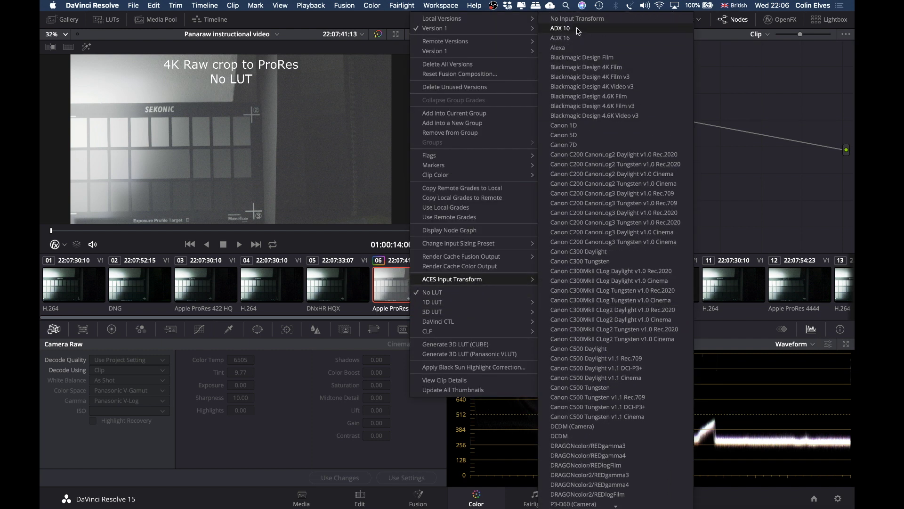
{"action": "scroll", "coordinate": [622, 186], "scroll_direction": "down", "scroll_amount": 10}
{"action": "scroll", "coordinate": [626, 187], "scroll_direction": "up", "scroll_amount": 8}
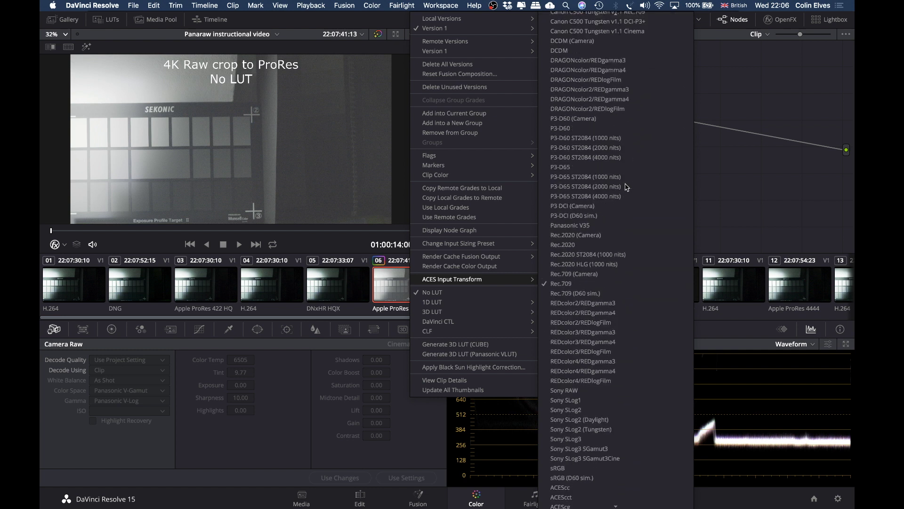
{"action": "scroll", "coordinate": [626, 186], "scroll_direction": "down", "scroll_amount": 6}
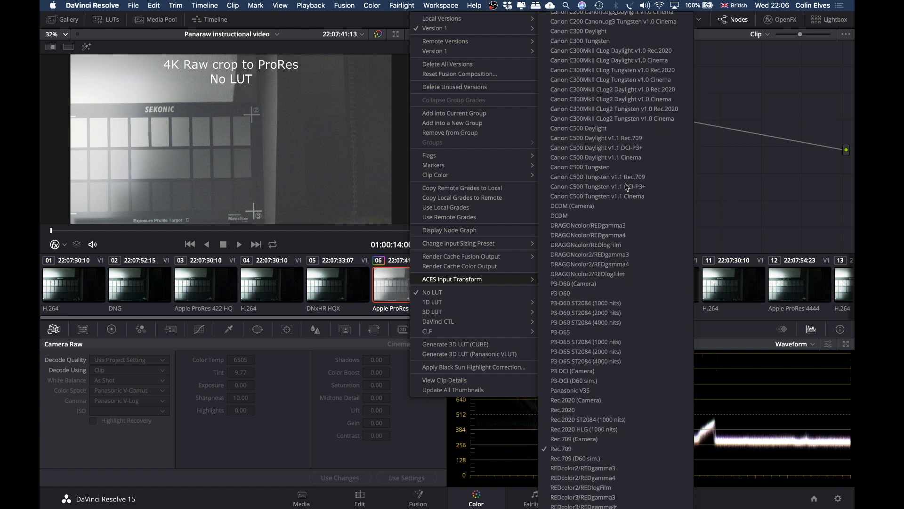
{"action": "left_click", "coordinate": [586, 276]}
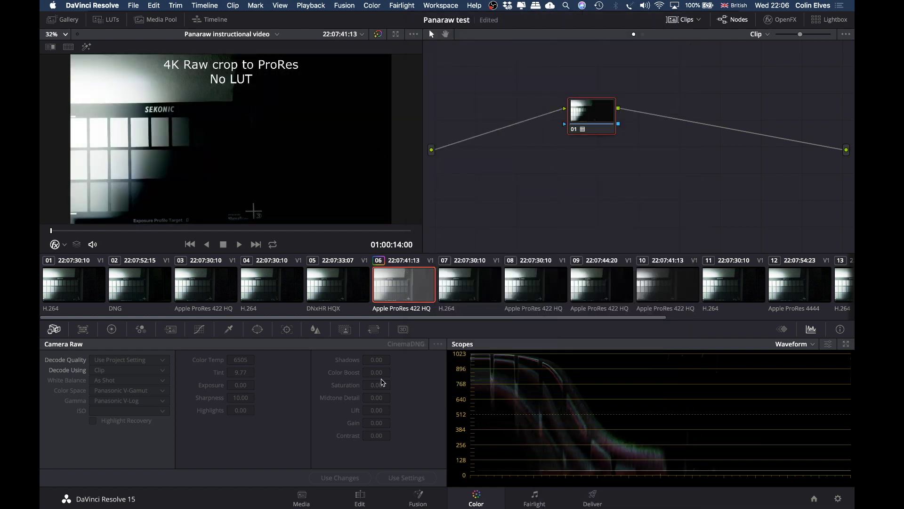
Reset node 01's grade and set the 4K Raw crop to ProRes clip's data levels to Auto
{"action": "right_click", "coordinate": [575, 125]}
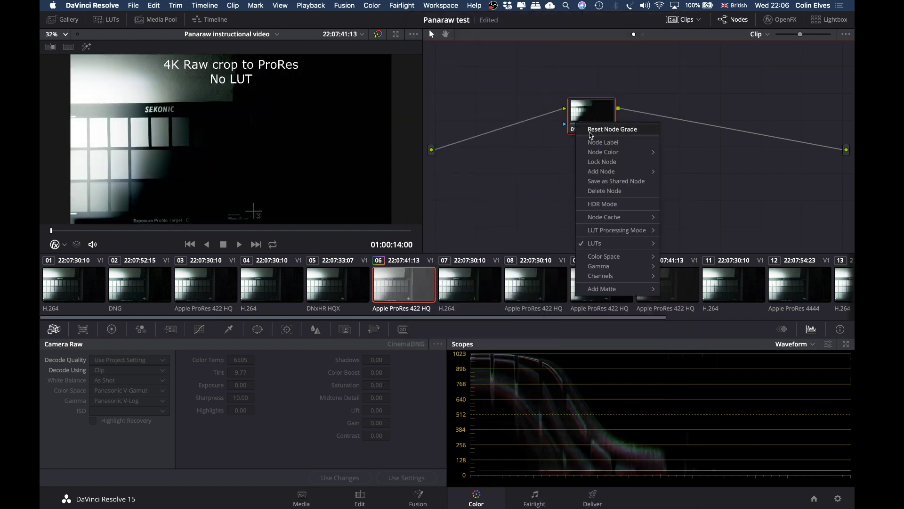
{"action": "left_click", "coordinate": [591, 130]}
{"action": "left_click", "coordinate": [360, 497]}
{"action": "right_click", "coordinate": [502, 369]}
{"action": "left_click", "coordinate": [507, 372]}
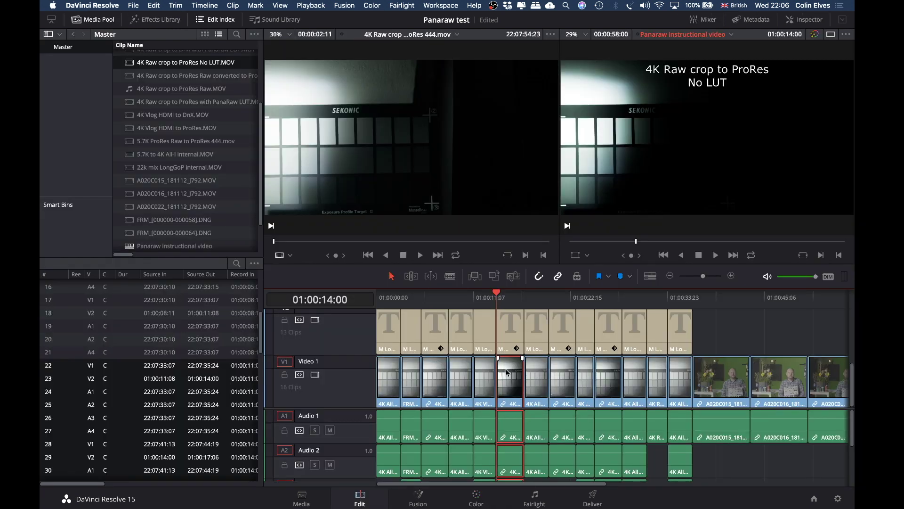
{"action": "right_click", "coordinate": [507, 372]}
{"action": "left_click", "coordinate": [523, 327]}
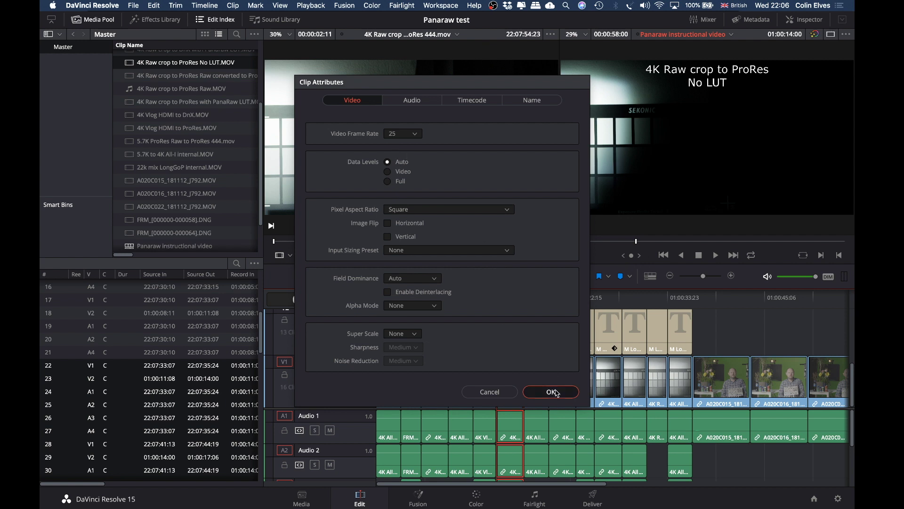
{"action": "left_click", "coordinate": [551, 391]}
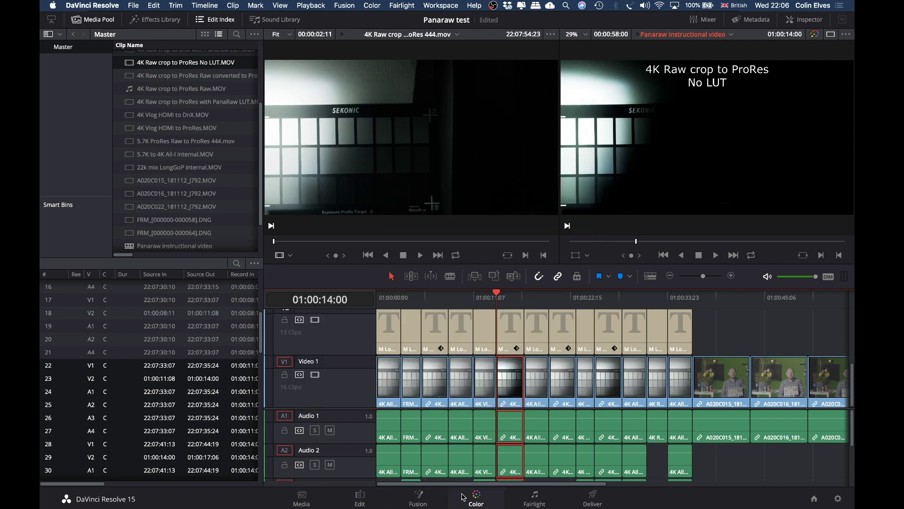
{"action": "left_click", "coordinate": [476, 497]}
Enlarge the viewer and compare the 4K Raw crop to ProRes clip's waveform with the Avid DnX clip and the following H.264 clip
{"action": "key", "text": "Up"}
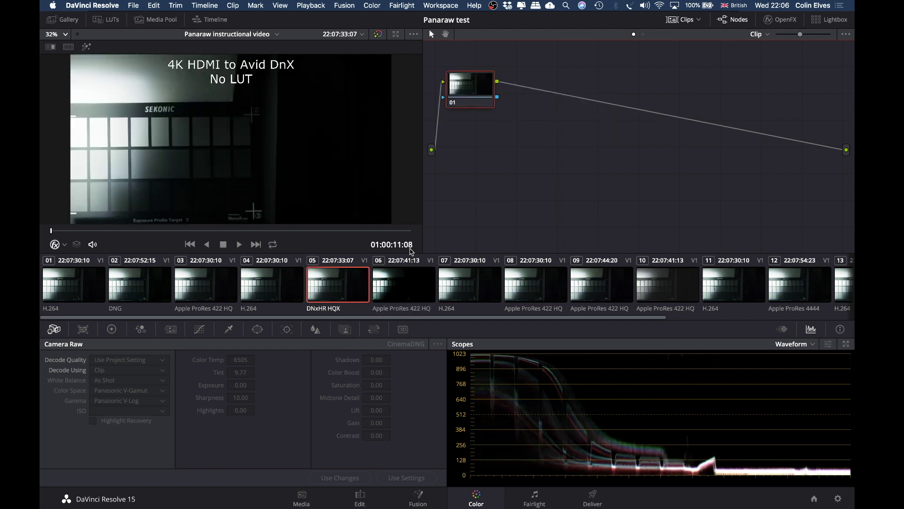
{"action": "key", "text": "alt+f"}
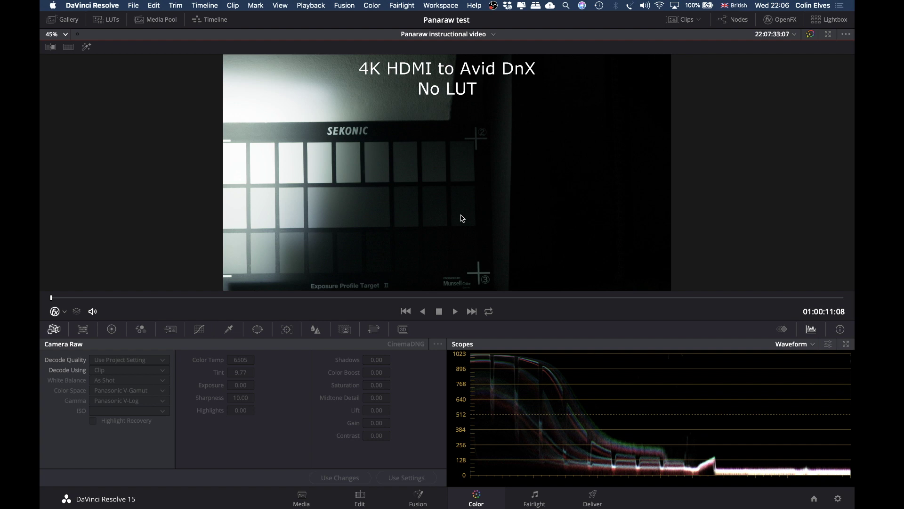
{"action": "key", "text": "Down"}
{"action": "key", "text": "Up"}
{"action": "key", "text": "Down"}
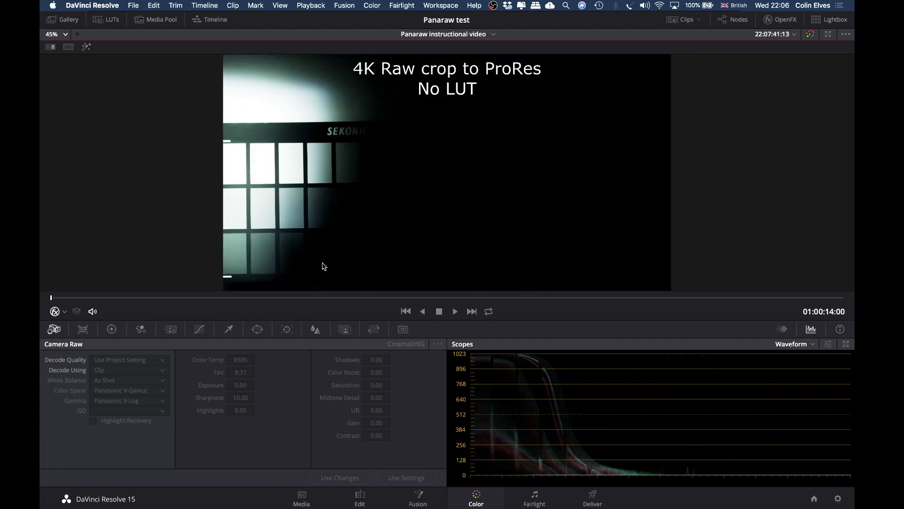
{"action": "key", "text": "Up"}
{"action": "key", "text": "Down"}
{"action": "key", "text": "Down"}
{"action": "key", "text": "Up"}
{"action": "key", "text": "Down"}
{"action": "key", "text": "Up"}
{"action": "key", "text": "Down"}
{"action": "key", "text": "Up"}
{"action": "key", "text": "Down"}
{"action": "key", "text": "Up"}
Change the data levels of the 4K Raw crop to ProRes clip to Full in its clip attributes
{"action": "left_click", "coordinate": [369, 499]}
{"action": "right_click", "coordinate": [514, 376]}
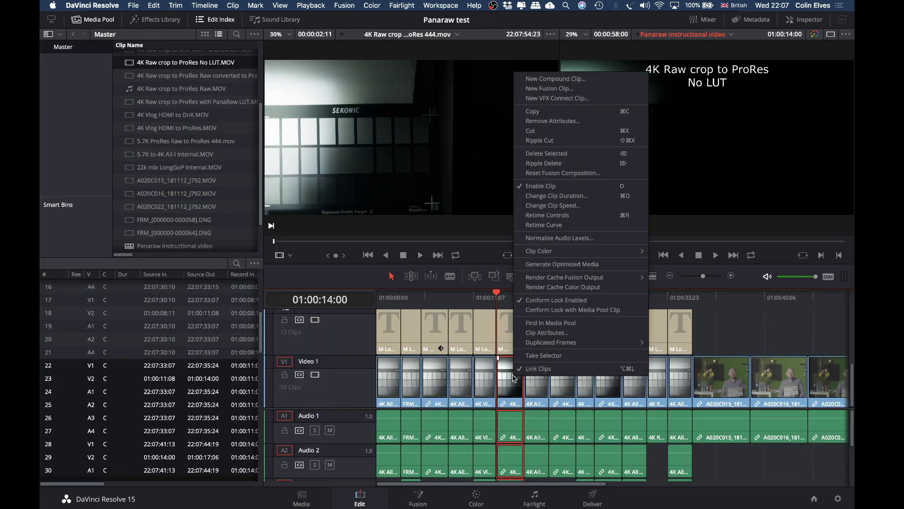
{"action": "left_click", "coordinate": [546, 333]}
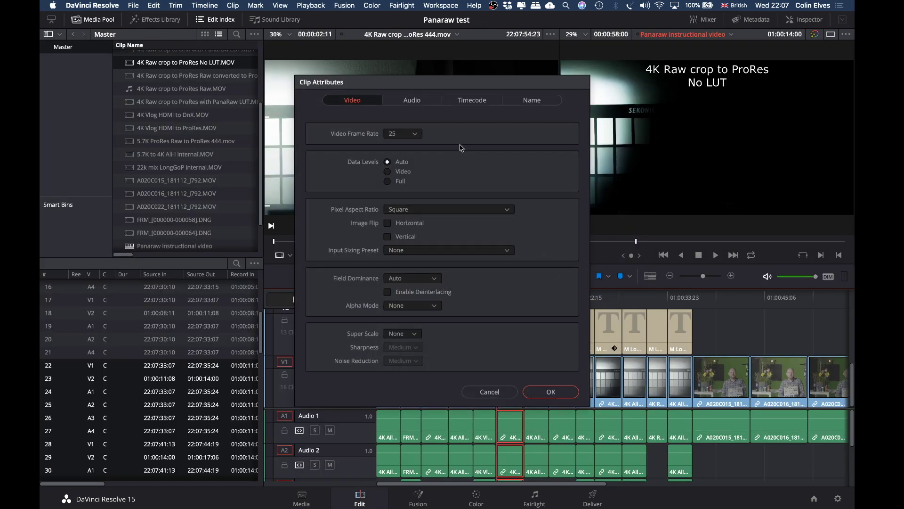
{"action": "left_click", "coordinate": [549, 391]}
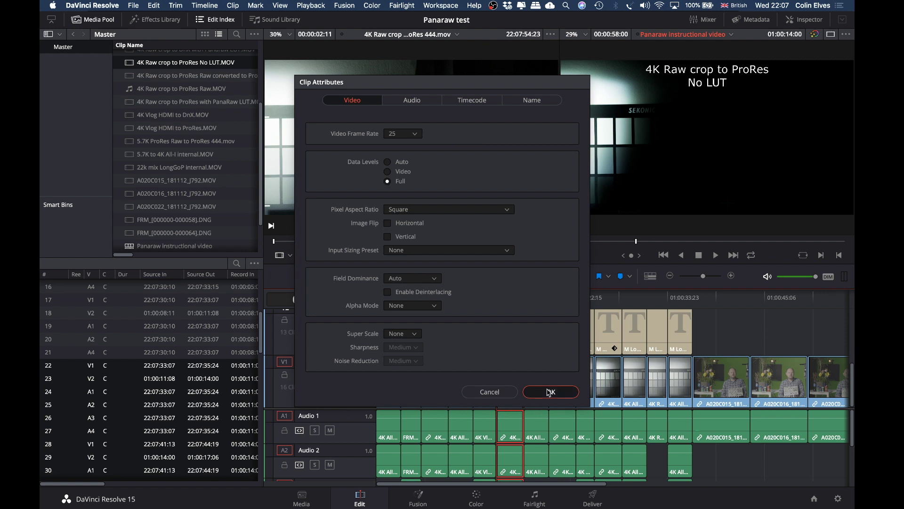
{"action": "left_click", "coordinate": [476, 497]}
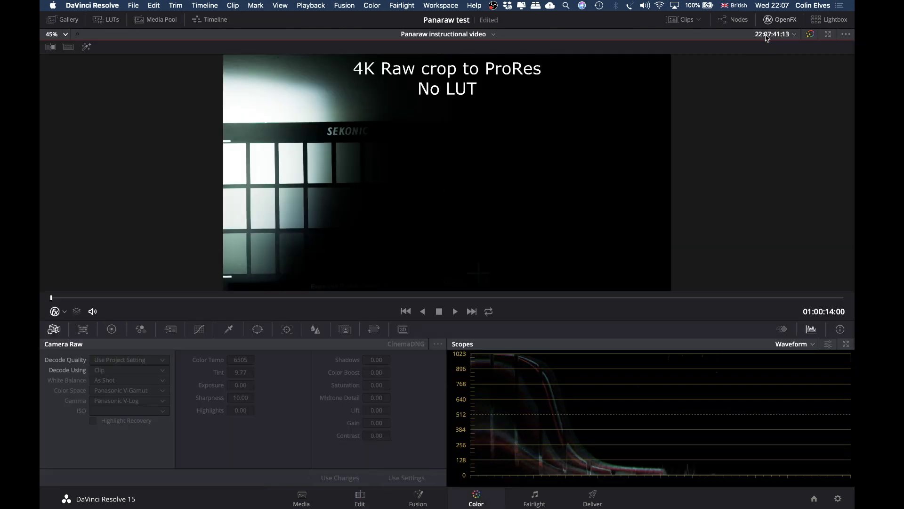
Show the node graph and apply the PanaRAW_3200k_to_Vlog_Vgamut_65 3D LUT to node 01
{"action": "left_click", "coordinate": [721, 19]}
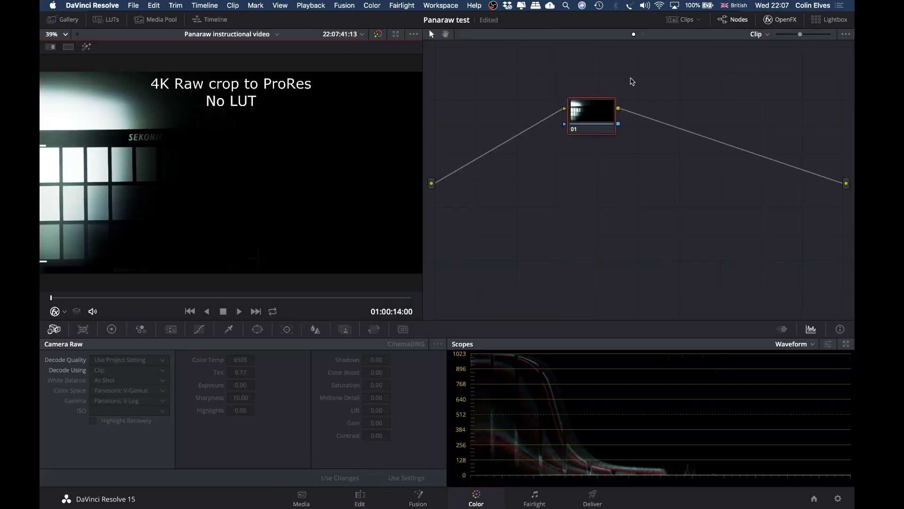
{"action": "right_click", "coordinate": [592, 110]}
{"action": "mouse_move", "coordinate": [622, 233]}
{"action": "mouse_move", "coordinate": [696, 262]}
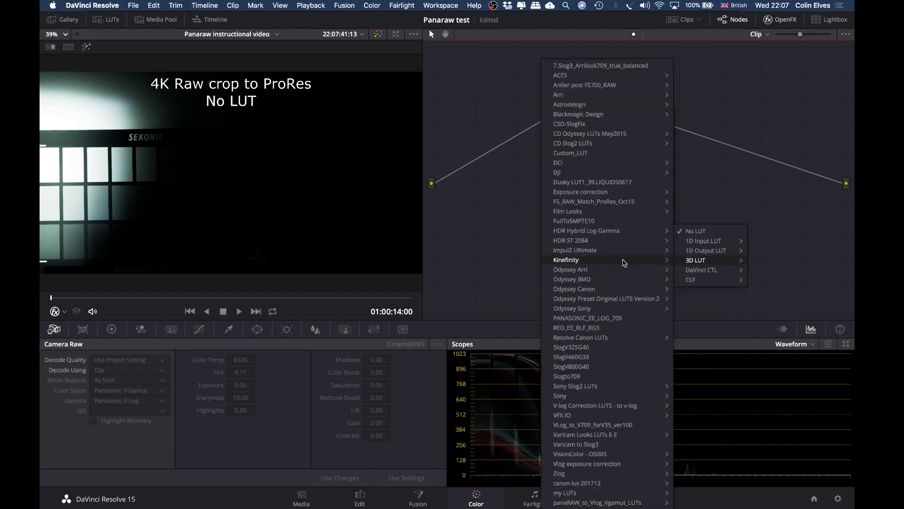
{"action": "mouse_move", "coordinate": [592, 505]}
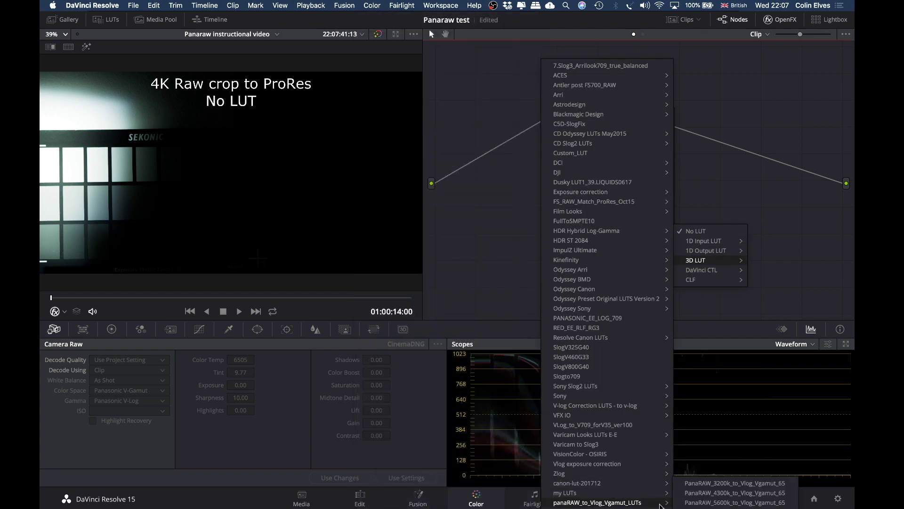
{"action": "left_click", "coordinate": [697, 483]}
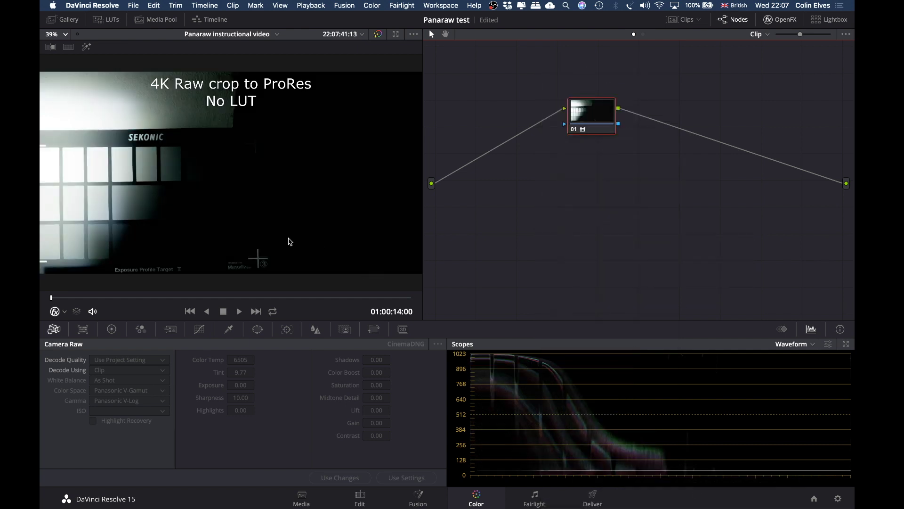
Compare the waveform of the LUT-corrected 4K Raw crop to ProRes clip with its two neighbouring clips
{"action": "key", "text": "Down"}
{"action": "key", "text": "Up"}
{"action": "key", "text": "Down"}
{"action": "key", "text": "Up"}
{"action": "key", "text": "Up"}
{"action": "key", "text": "Down"}
Show the clip thumbnails and review the ACES input transform options for the 4K Raw crop to ProRes clip
{"action": "left_click", "coordinate": [672, 23]}
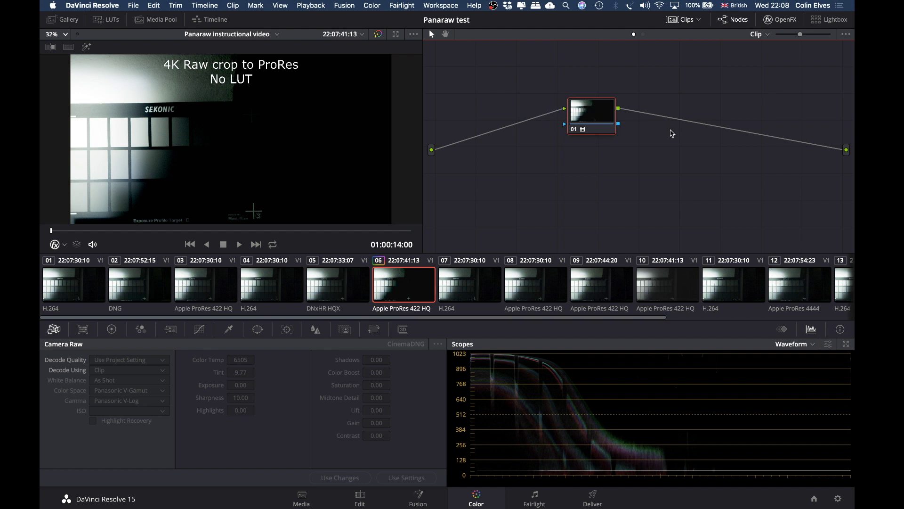
{"action": "right_click", "coordinate": [405, 291]}
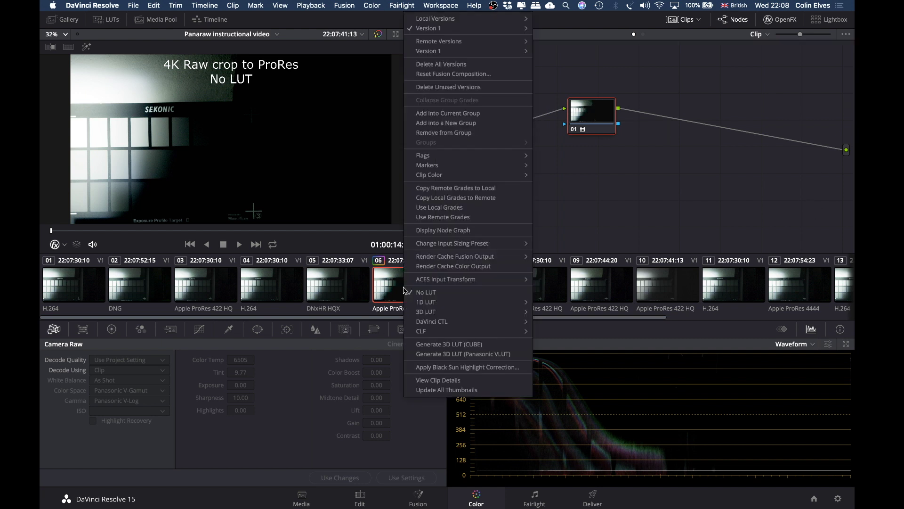
{"action": "mouse_move", "coordinate": [495, 279]}
{"action": "scroll", "coordinate": [612, 278], "scroll_direction": "down", "scroll_amount": 10}
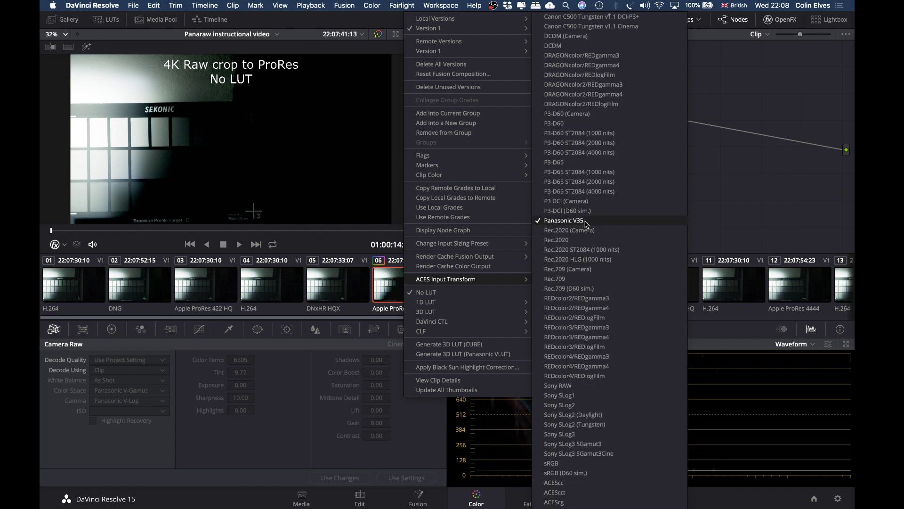
{"action": "scroll", "coordinate": [585, 224], "scroll_direction": "up", "scroll_amount": 10}
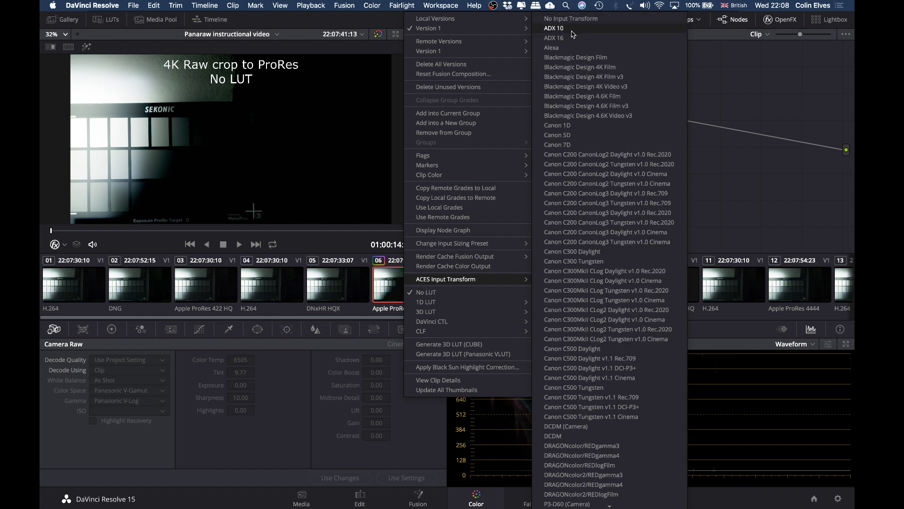
{"action": "scroll", "coordinate": [584, 189], "scroll_direction": "down", "scroll_amount": 10}
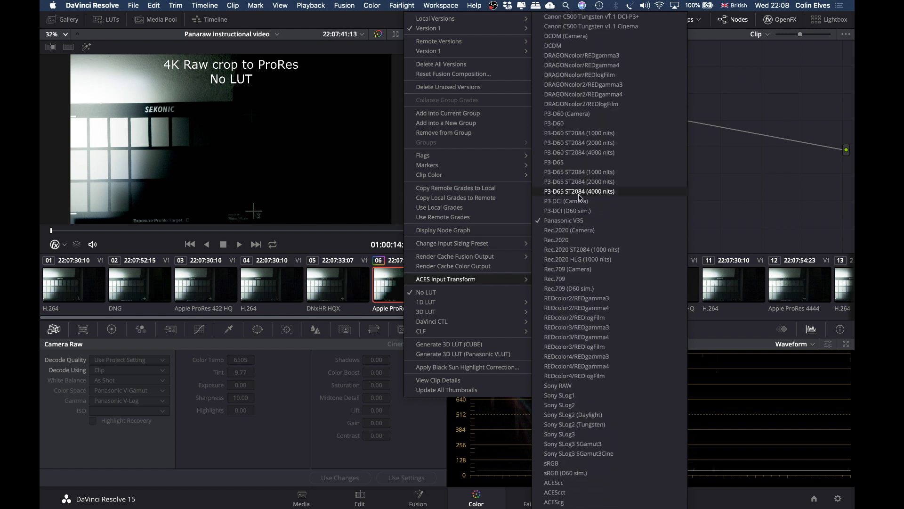
{"action": "left_click", "coordinate": [555, 280]}
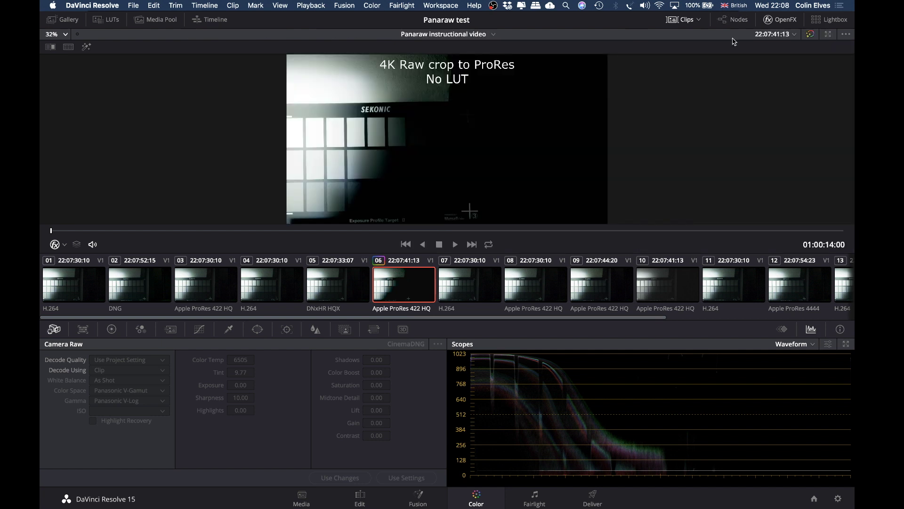
Show the node graph and effects library, and add an ACES Transform node ahead of node 01 on the 4K Raw crop to ProRes clip
{"action": "left_click", "coordinate": [738, 20]}
{"action": "left_click", "coordinate": [779, 19]}
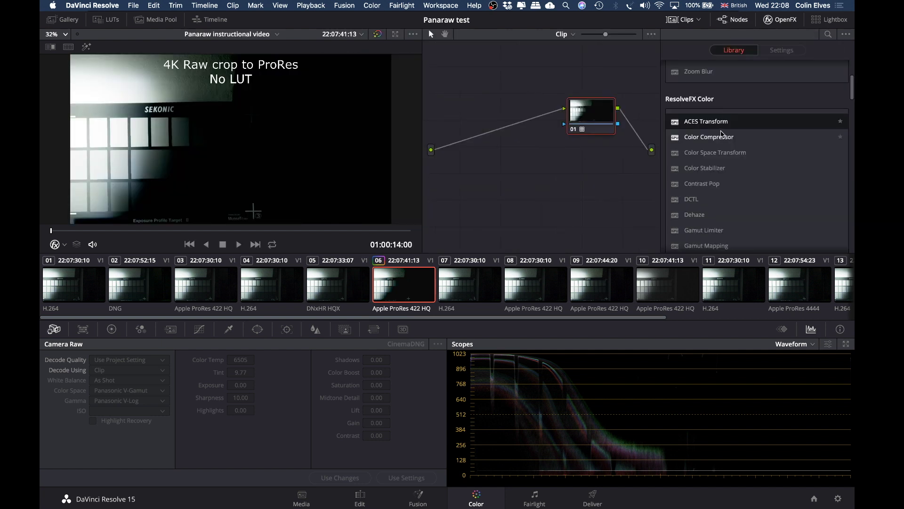
{"action": "scroll", "coordinate": [716, 97], "scroll_direction": "up", "scroll_amount": 2}
{"action": "left_click_drag", "start_coordinate": [694, 156], "coordinate": [496, 134]}
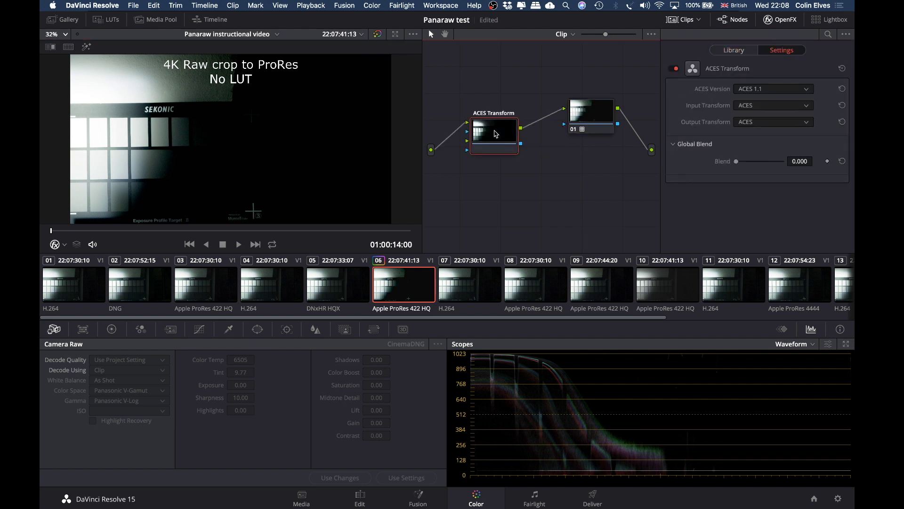
Set the ACES Transform node's input transform to ACEScc and its output transform to Rec.709
{"action": "left_click", "coordinate": [754, 105]}
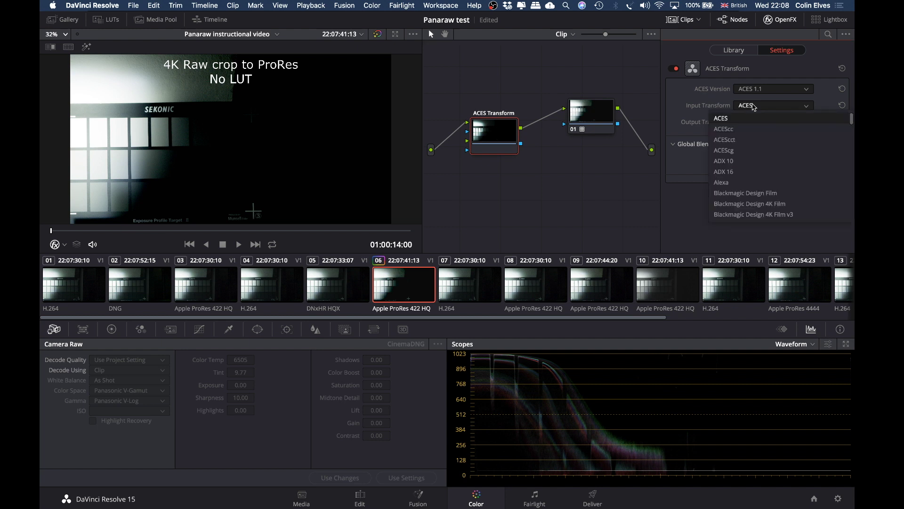
{"action": "left_click", "coordinate": [733, 129]}
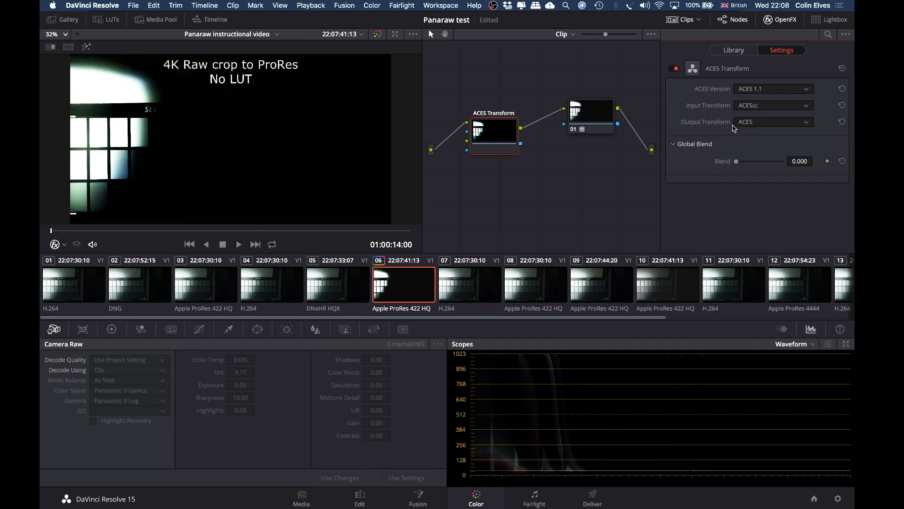
{"action": "left_click", "coordinate": [747, 123]}
{"action": "scroll", "coordinate": [753, 170], "scroll_direction": "down", "scroll_amount": 5}
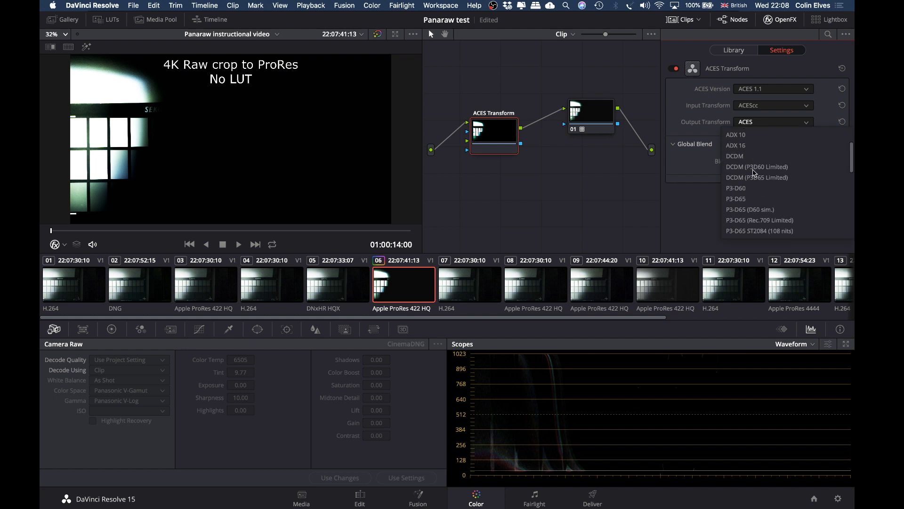
{"action": "scroll", "coordinate": [753, 172], "scroll_direction": "down", "scroll_amount": 5}
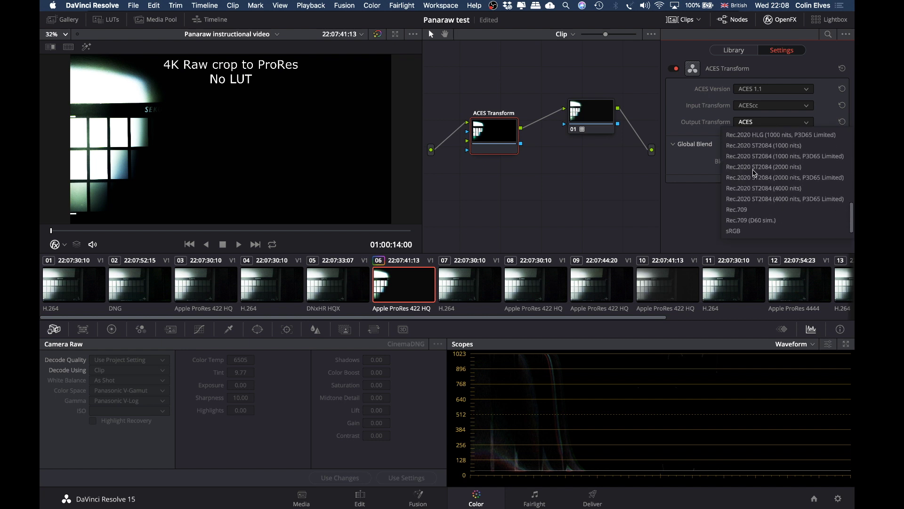
{"action": "left_click", "coordinate": [746, 198]}
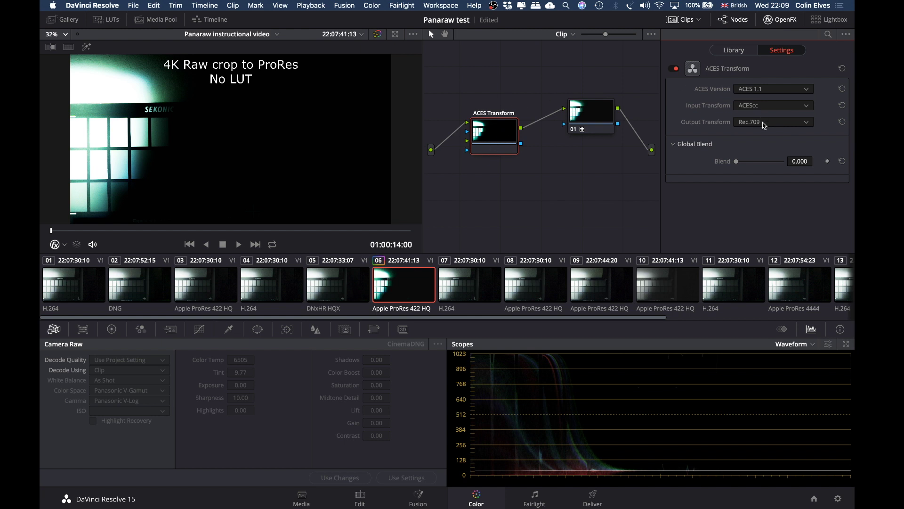
Move node 01 closer to the first ACES Transform node and add a second ACES Transform node after it
{"action": "left_click_drag", "start_coordinate": [596, 118], "coordinate": [567, 116]}
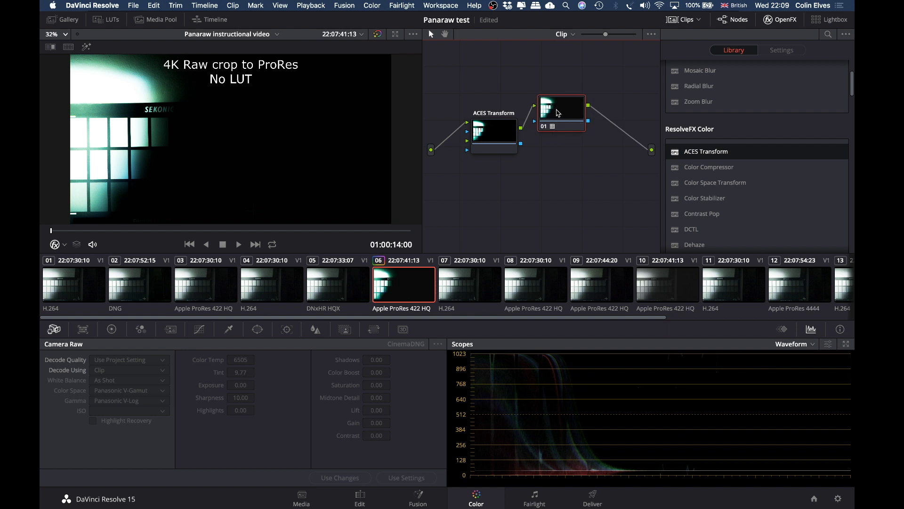
{"action": "right_click", "coordinate": [562, 113]}
{"action": "mouse_move", "coordinate": [613, 233]}
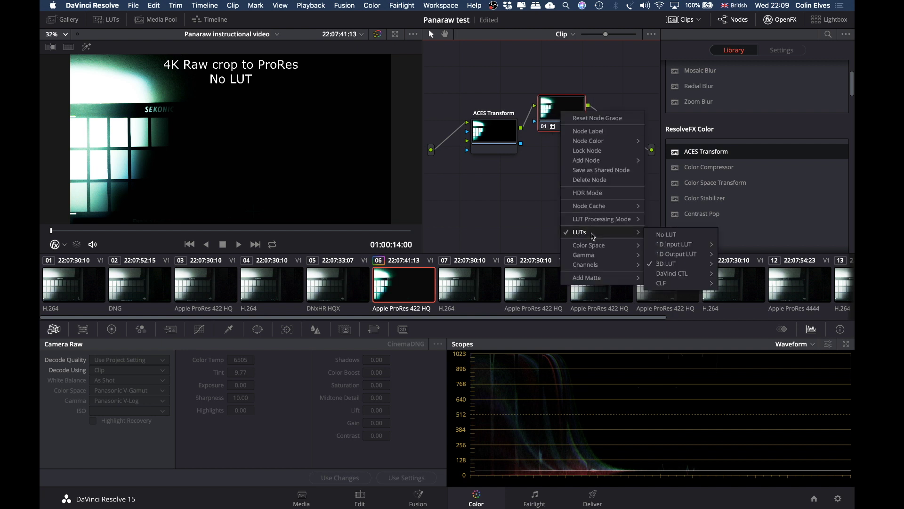
{"action": "mouse_move", "coordinate": [667, 267]}
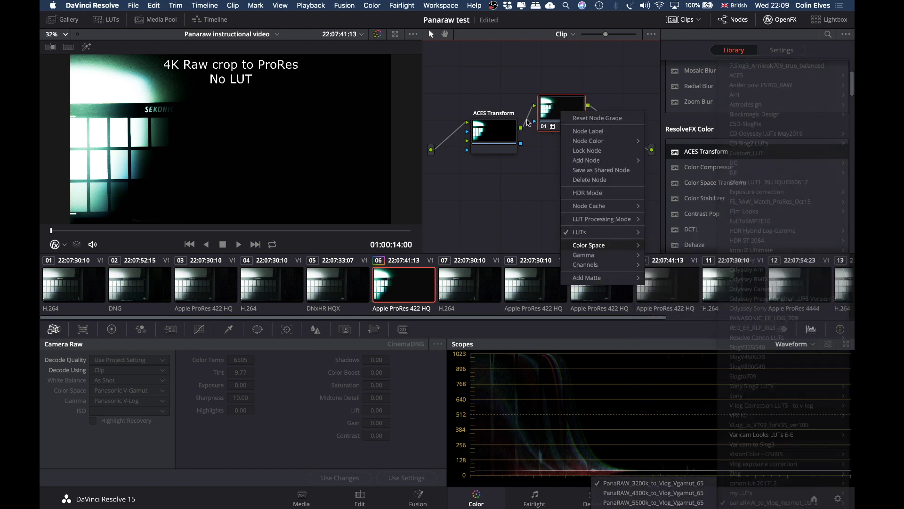
{"action": "left_click", "coordinate": [489, 72]}
{"action": "left_click_drag", "start_coordinate": [688, 151], "coordinate": [628, 142]}
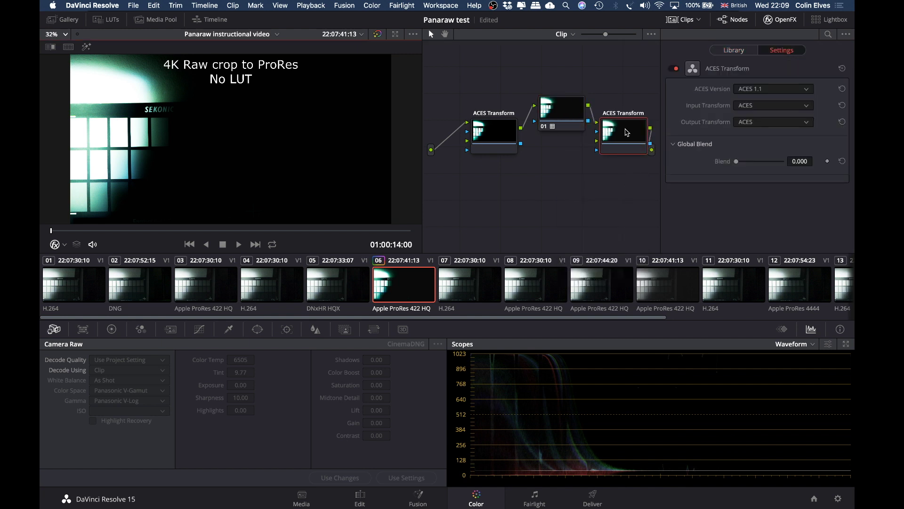
{"action": "left_click", "coordinate": [567, 115]}
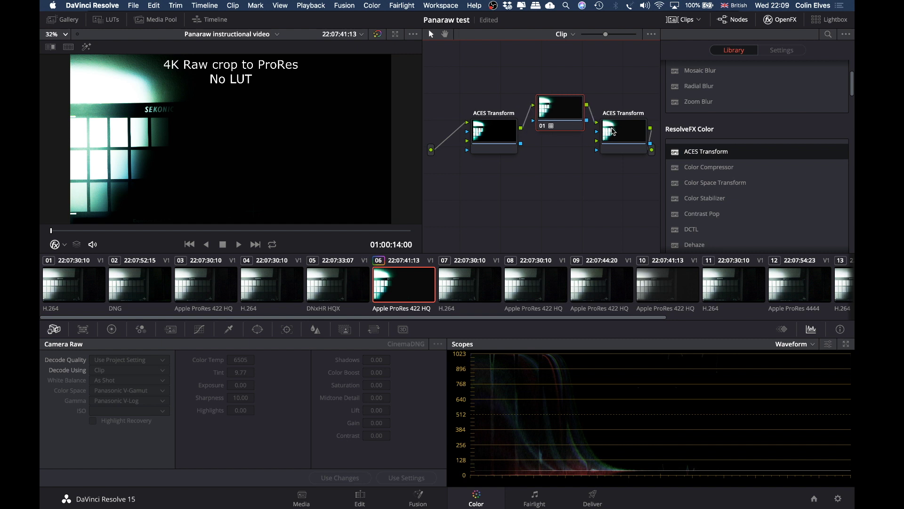
Set the second ACES Transform node's input transform to Panasonic V35 and its output transform to ACEScc
{"action": "left_click", "coordinate": [613, 131]}
{"action": "left_click", "coordinate": [761, 105]}
{"action": "scroll", "coordinate": [749, 169], "scroll_direction": "down", "scroll_amount": 10}
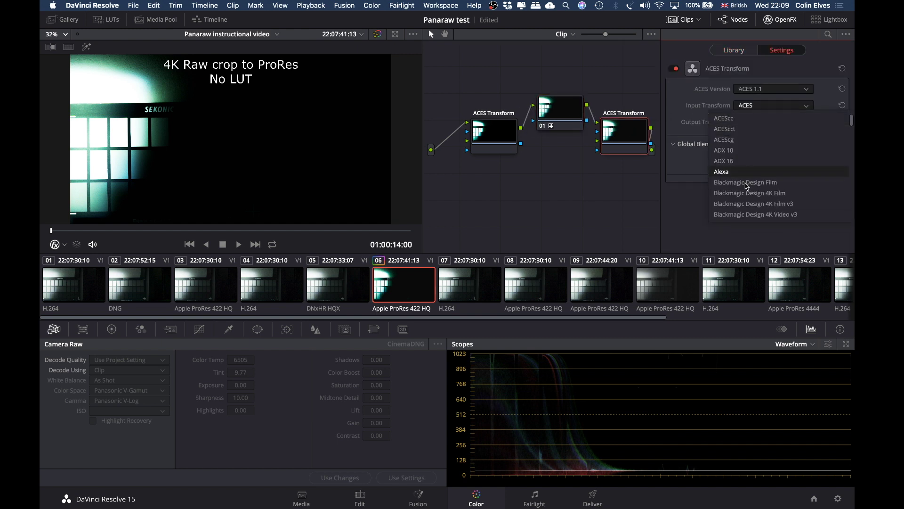
{"action": "scroll", "coordinate": [745, 186], "scroll_direction": "down", "scroll_amount": 5}
{"action": "scroll", "coordinate": [746, 186], "scroll_direction": "up", "scroll_amount": 3}
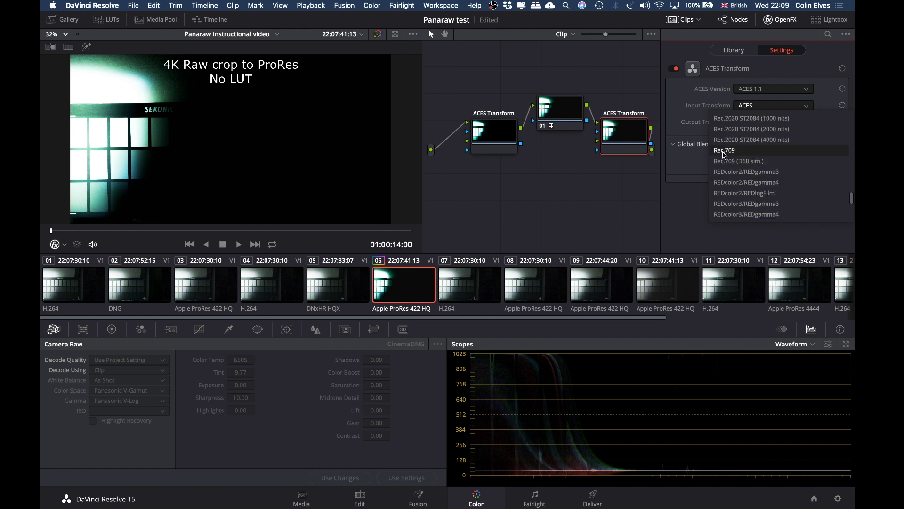
{"action": "scroll", "coordinate": [724, 155], "scroll_direction": "up", "scroll_amount": 1}
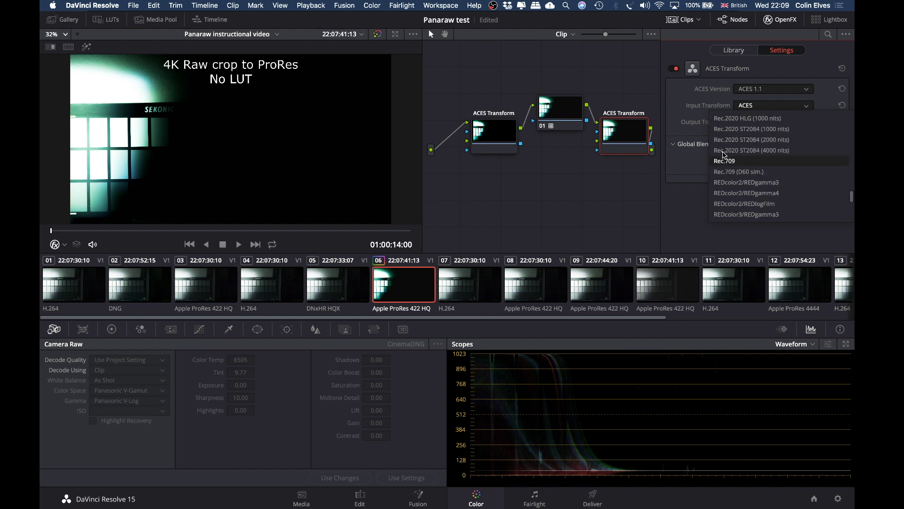
{"action": "scroll", "coordinate": [730, 163], "scroll_direction": "up", "scroll_amount": 3}
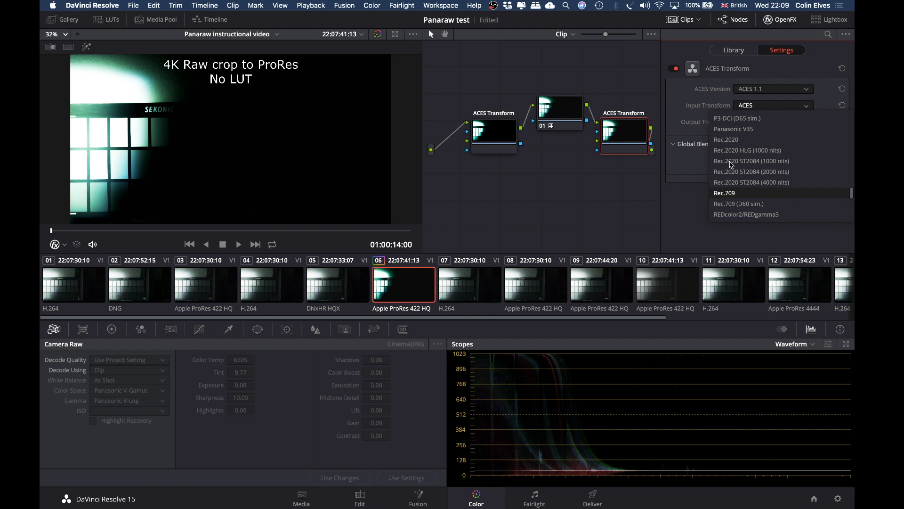
{"action": "left_click", "coordinate": [723, 130]}
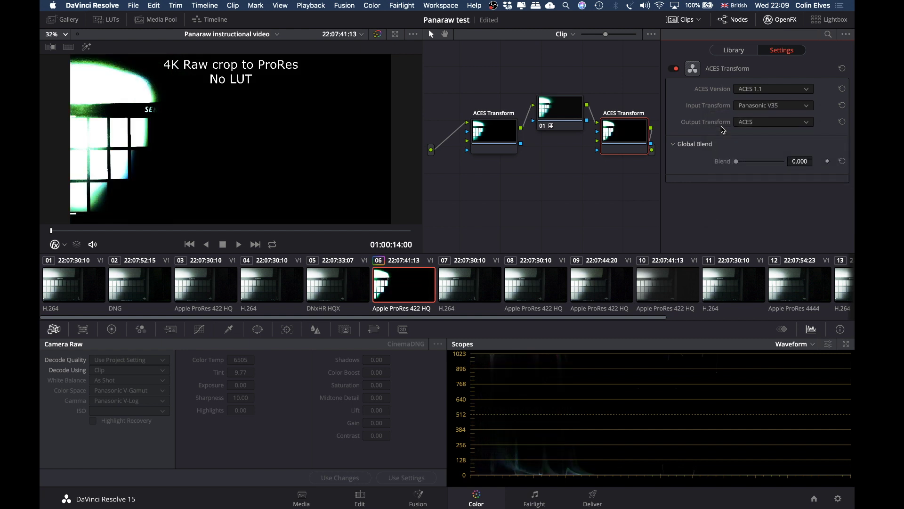
{"action": "left_click", "coordinate": [748, 123]}
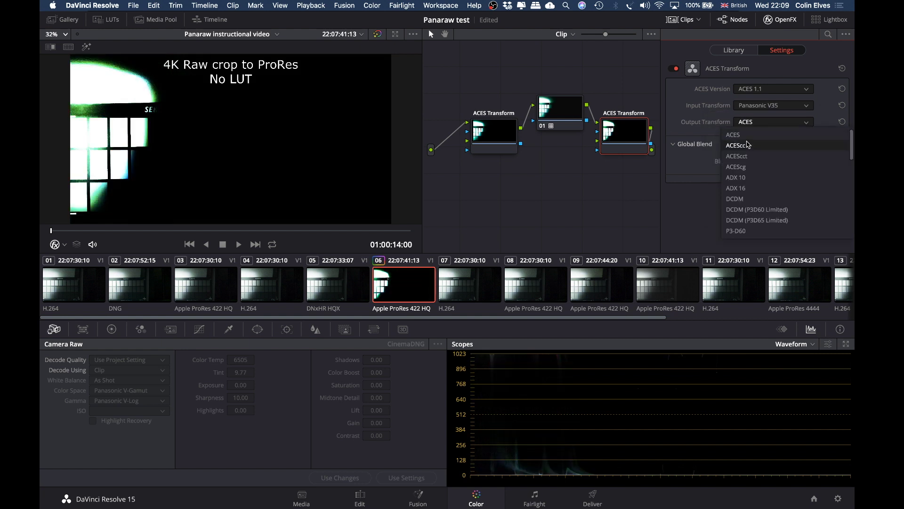
{"action": "left_click", "coordinate": [748, 146]}
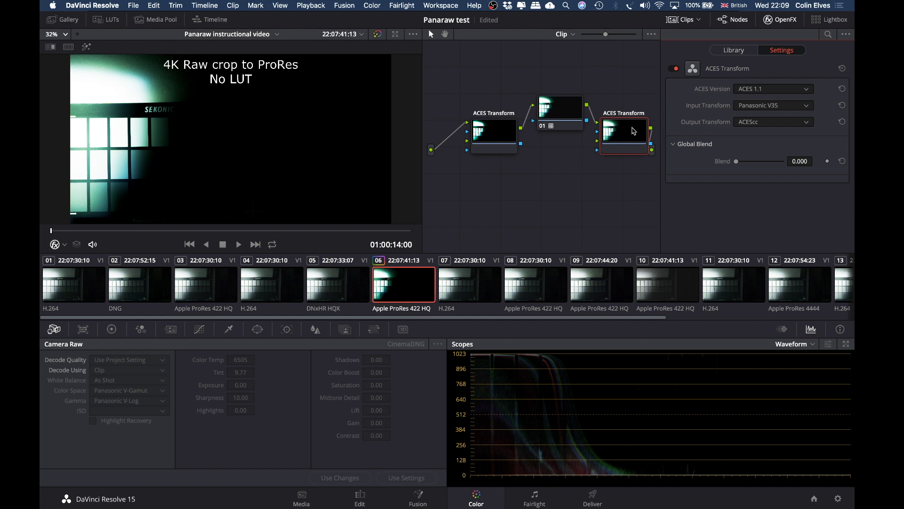
Review the three nodes of the 4K Raw crop to ProRes clip one after another
{"action": "left_click", "coordinate": [561, 112]}
{"action": "left_click", "coordinate": [496, 135]}
{"action": "left_click", "coordinate": [550, 118]}
{"action": "left_click", "coordinate": [635, 138]}
Check the data levels in the clip attributes of the 4K Raw crop to ProRes clip, then return to the Color page
{"action": "left_click", "coordinate": [368, 498]}
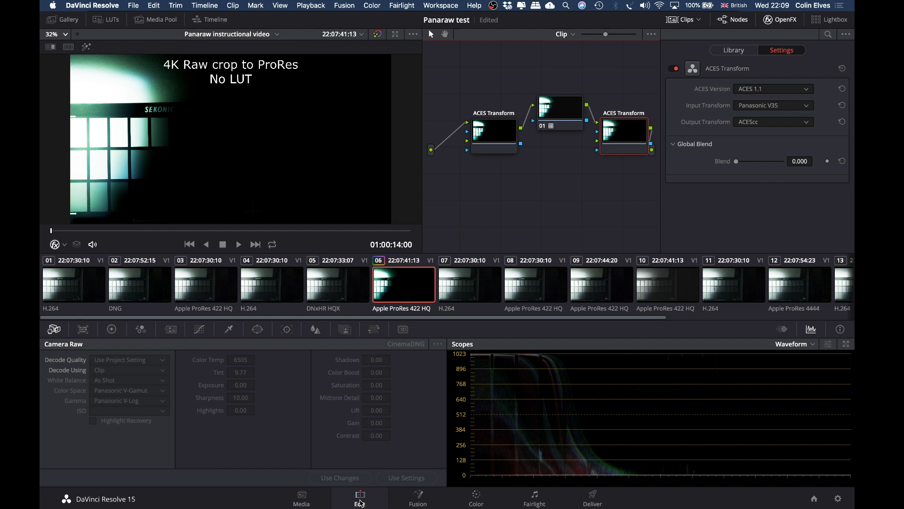
{"action": "right_click", "coordinate": [512, 379]}
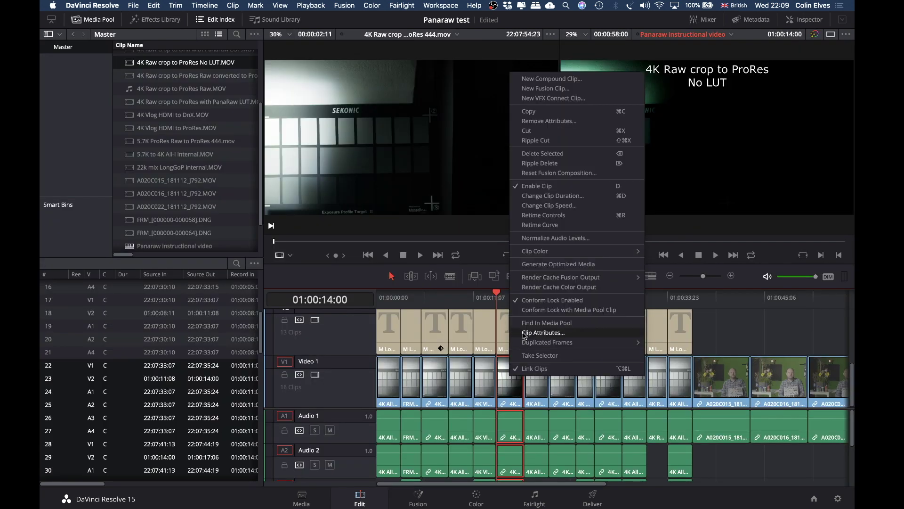
{"action": "left_click", "coordinate": [524, 334]}
{"action": "left_click", "coordinate": [550, 391]}
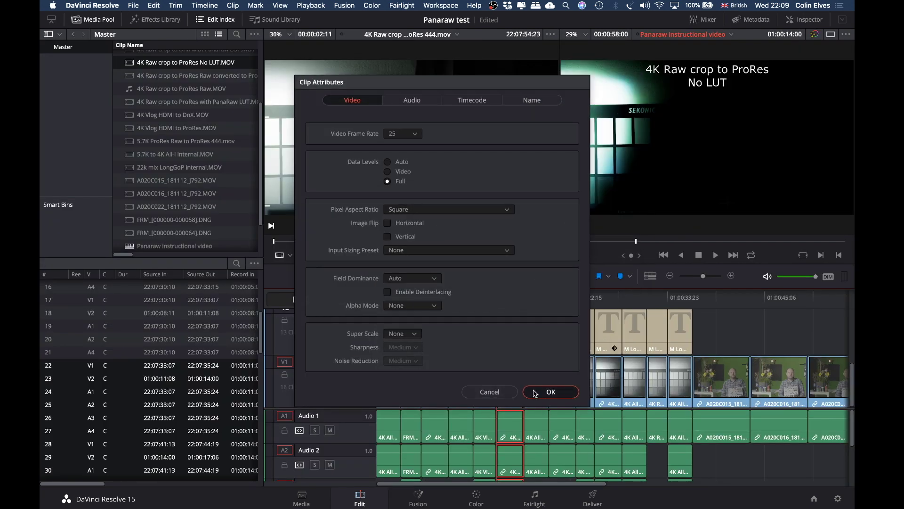
{"action": "left_click", "coordinate": [477, 498]}
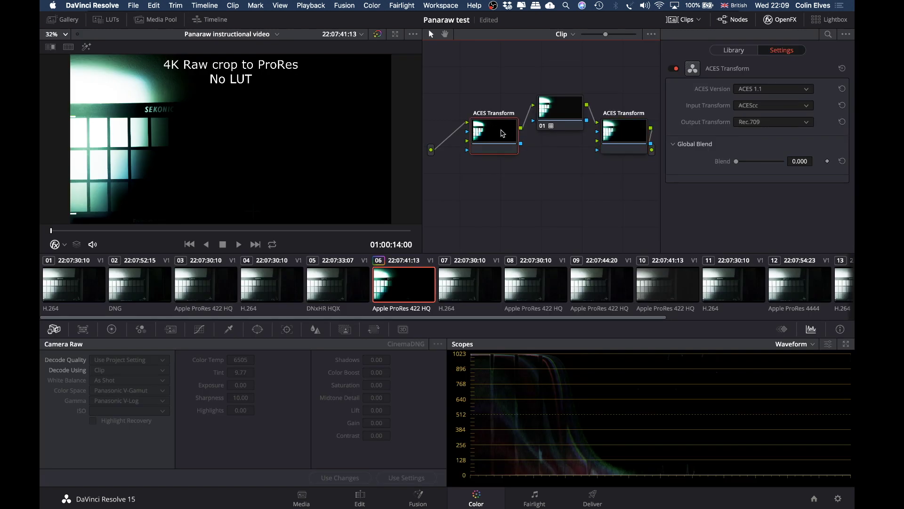
Recheck the input and output transforms of both ACES Transform nodes and the options of node 01
{"action": "left_click", "coordinate": [618, 133]}
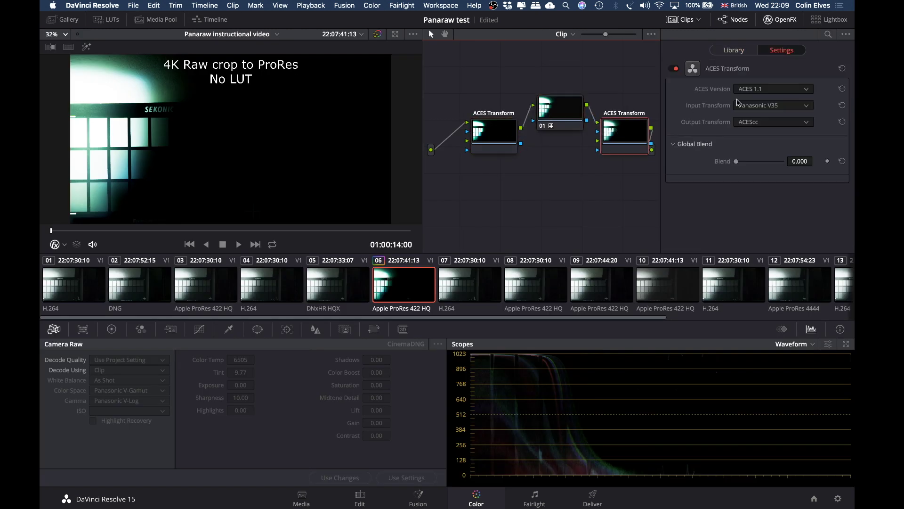
{"action": "left_click", "coordinate": [759, 127]}
{"action": "left_click", "coordinate": [538, 138]}
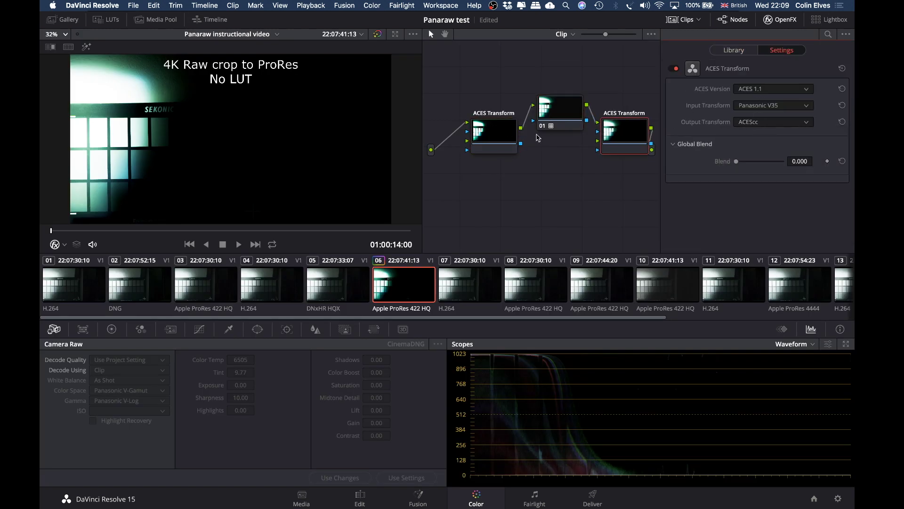
{"action": "right_click", "coordinate": [506, 143]}
{"action": "left_click", "coordinate": [495, 134]}
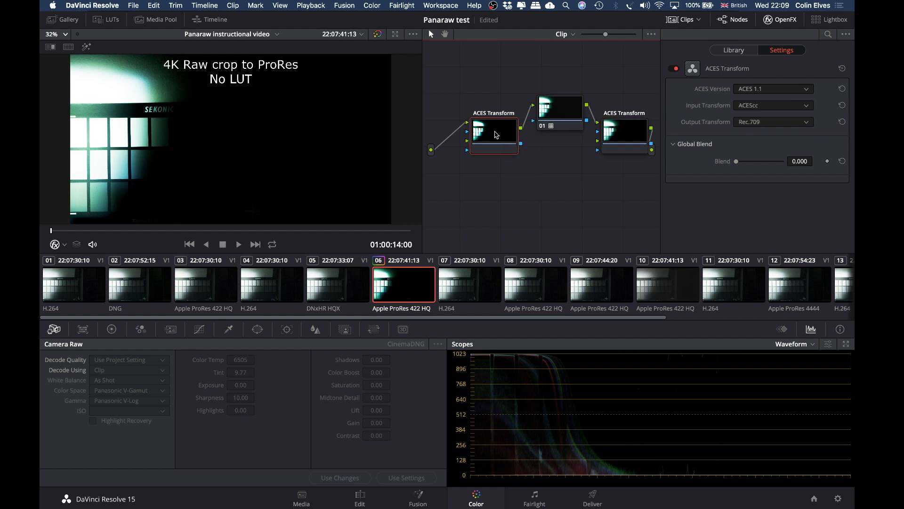
{"action": "left_click", "coordinate": [555, 121]}
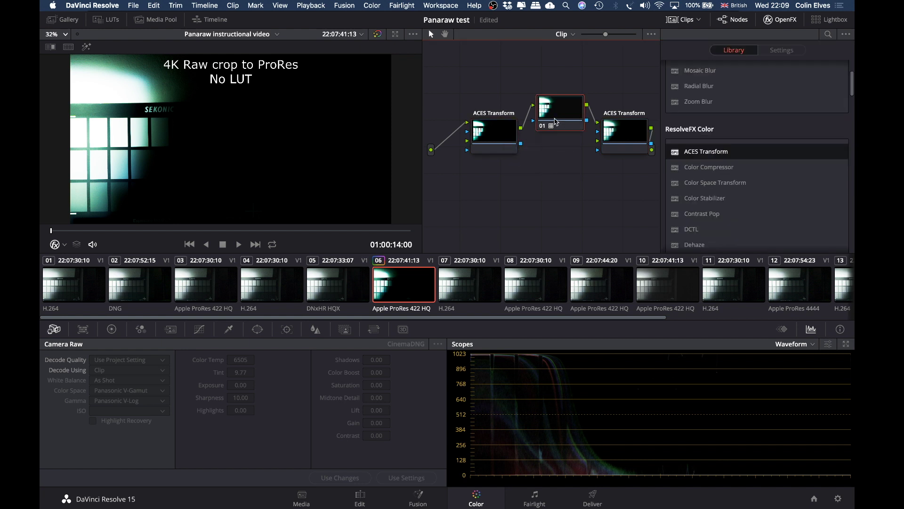
{"action": "right_click", "coordinate": [556, 122]}
{"action": "left_click", "coordinate": [497, 219]}
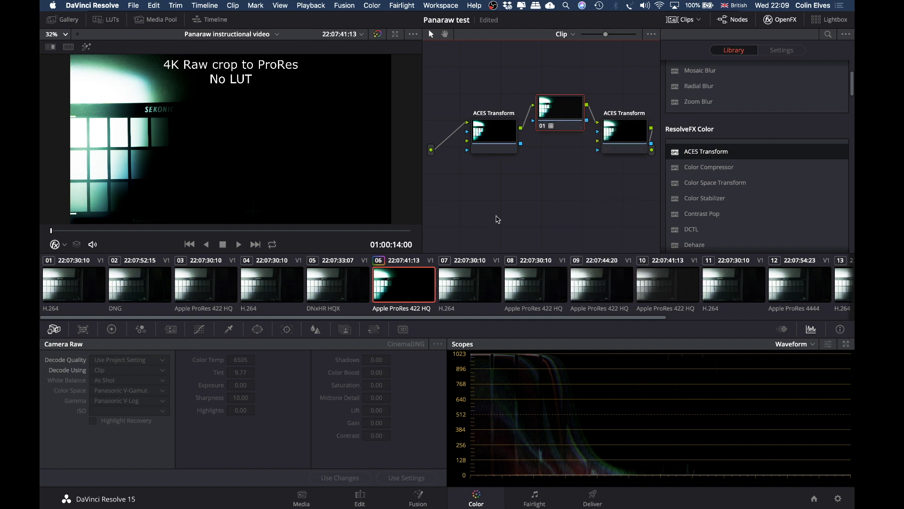
Change the ACES input transform of the 4K Raw crop to ProRes clip to Rec.709
{"action": "right_click", "coordinate": [403, 299]}
{"action": "mouse_move", "coordinate": [419, 284]}
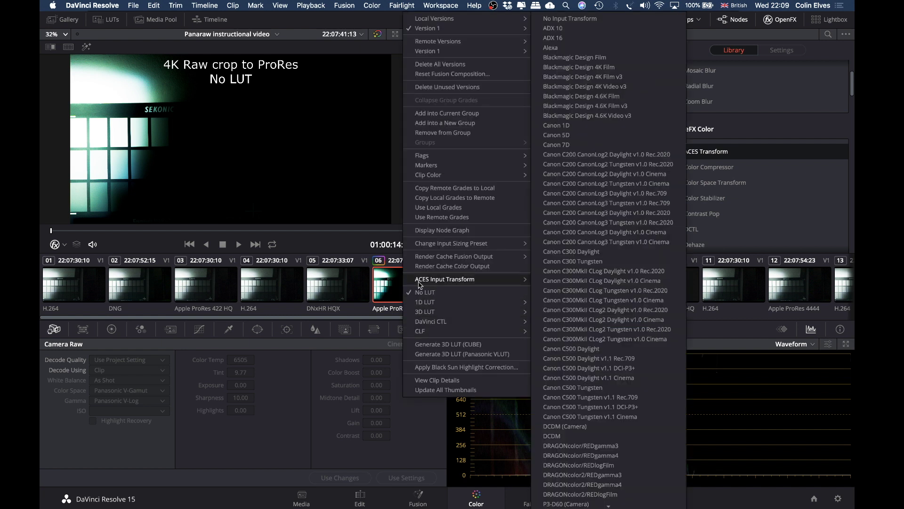
{"action": "scroll", "coordinate": [582, 274], "scroll_direction": "down", "scroll_amount": 10}
{"action": "scroll", "coordinate": [582, 256], "scroll_direction": "down", "scroll_amount": 5}
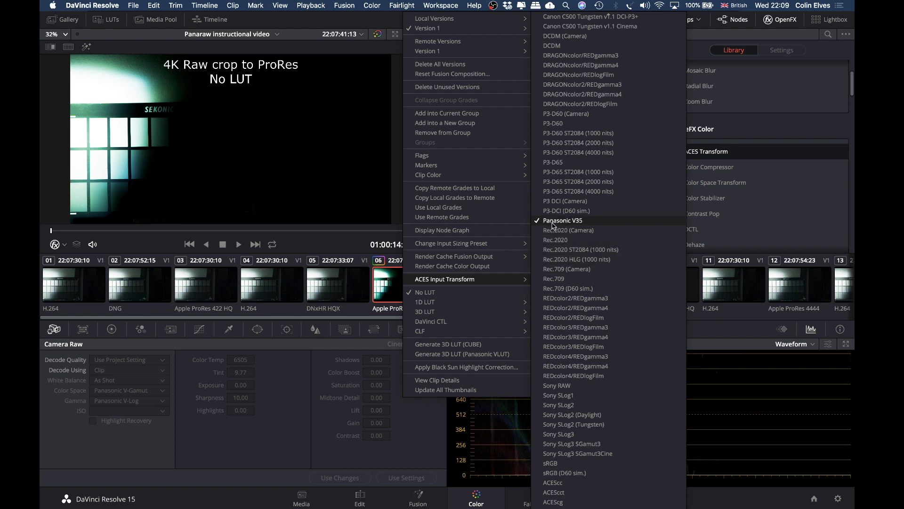
{"action": "left_click", "coordinate": [554, 278]}
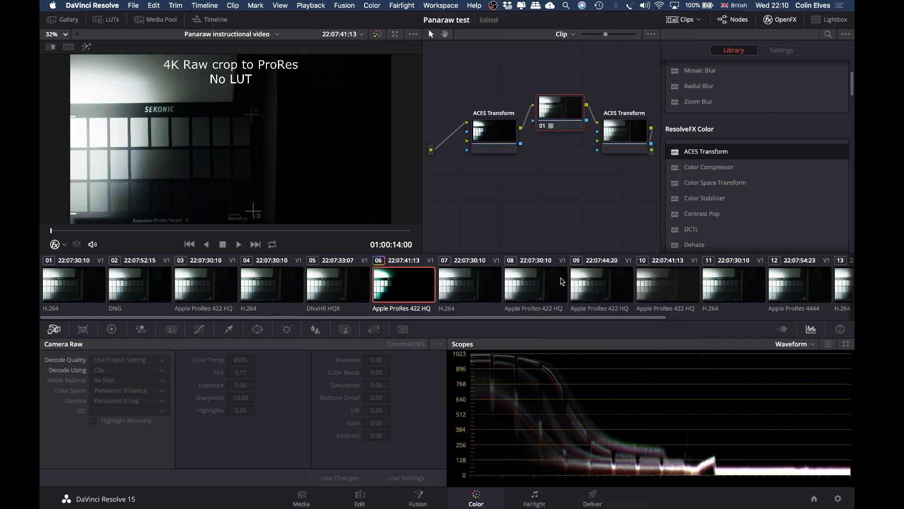
{"action": "left_click", "coordinate": [611, 123]}
{"action": "left_click", "coordinate": [562, 118]}
{"action": "left_click", "coordinate": [614, 134]}
Compare the image and waveform of the ACES-transformed 4K Raw crop to ProRes clip with the H.264 clip that follows it
{"action": "left_click", "coordinate": [462, 276]}
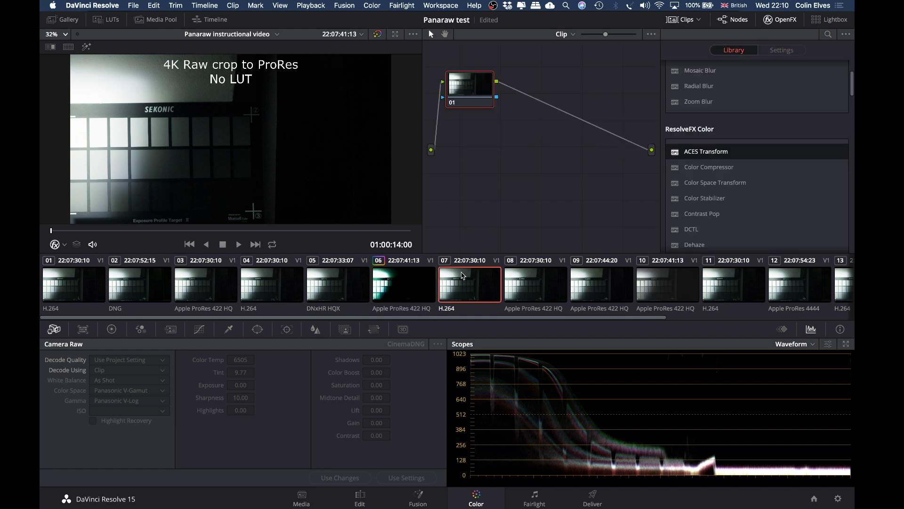
{"action": "key", "text": "Up"}
{"action": "key", "text": "Down"}
{"action": "key", "text": "Up"}
{"action": "key", "text": "Down"}
{"action": "key", "text": "Up"}
{"action": "key", "text": "Down"}
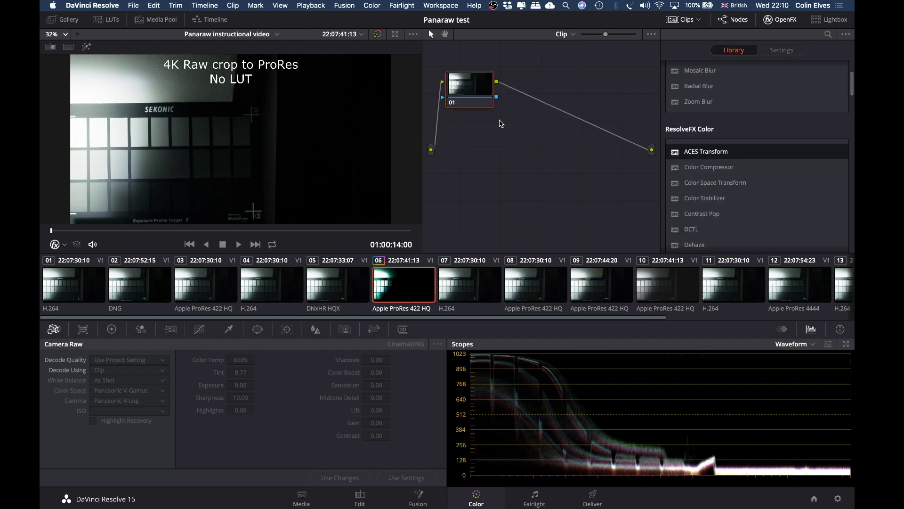
{"action": "key", "text": "Up"}
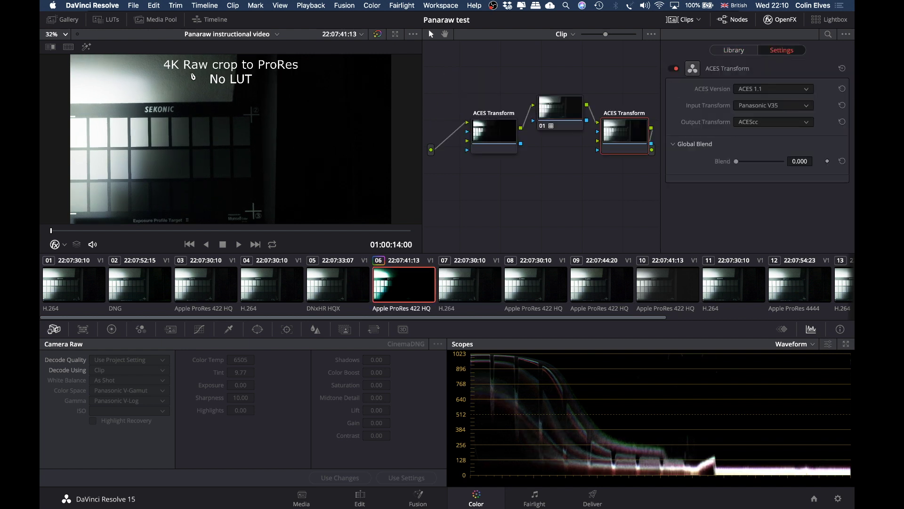
{"action": "key", "text": "Down"}
{"action": "key", "text": "Up"}
{"action": "key", "text": "Down"}
{"action": "key", "text": "Up"}
{"action": "key", "text": "Down"}
{"action": "key", "text": "Up"}
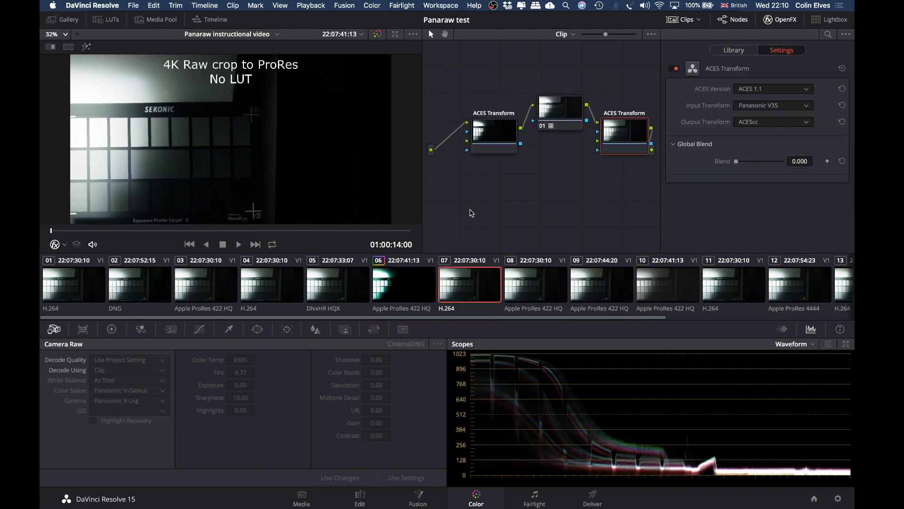
Set the data levels of the 4K Raw crop to ProRes clip to Auto and check the result on the Color page
{"action": "left_click", "coordinate": [360, 498]}
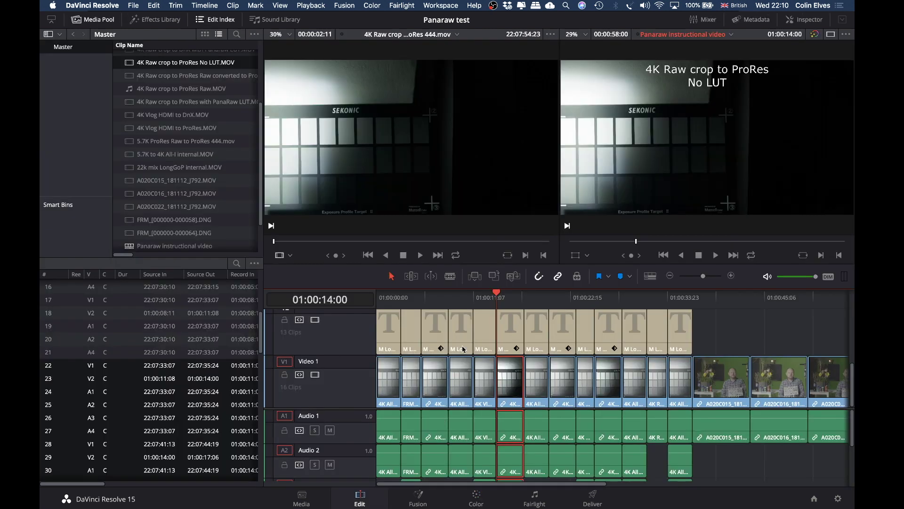
{"action": "right_click", "coordinate": [510, 373]}
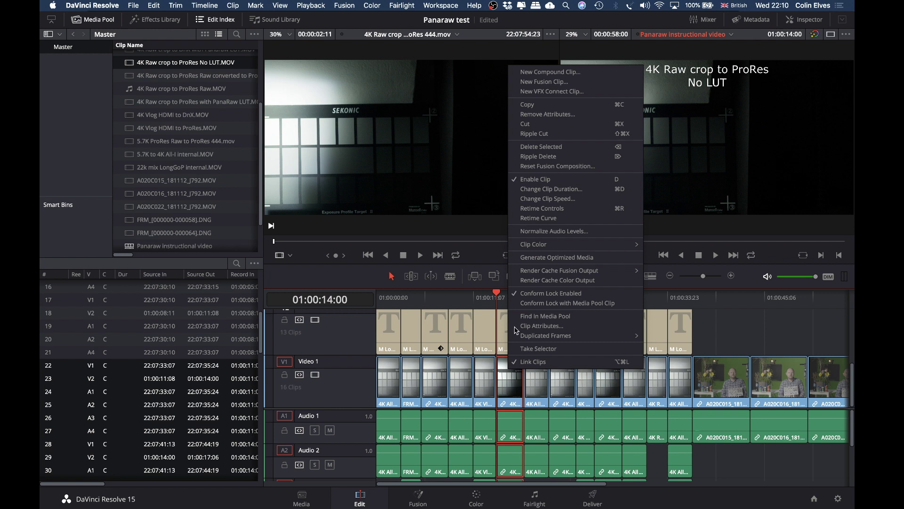
{"action": "left_click", "coordinate": [551, 326]}
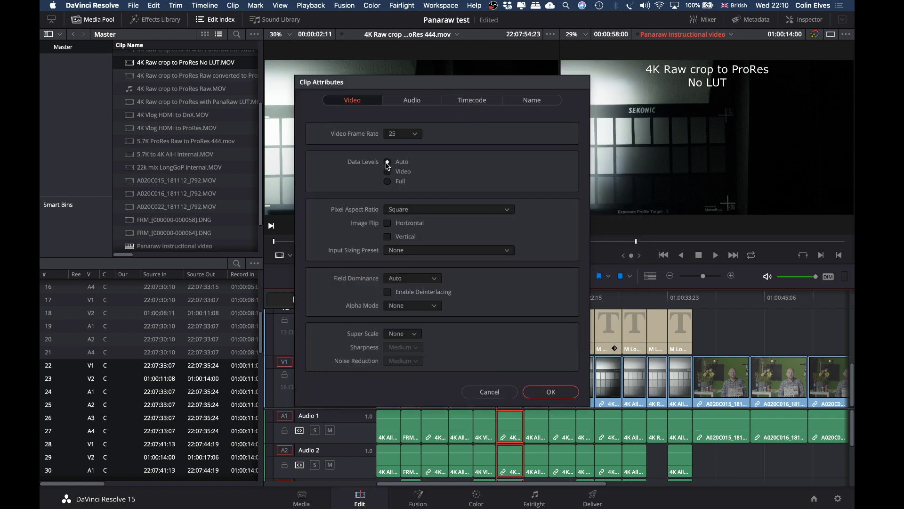
{"action": "left_click", "coordinate": [551, 392]}
{"action": "left_click", "coordinate": [476, 499]}
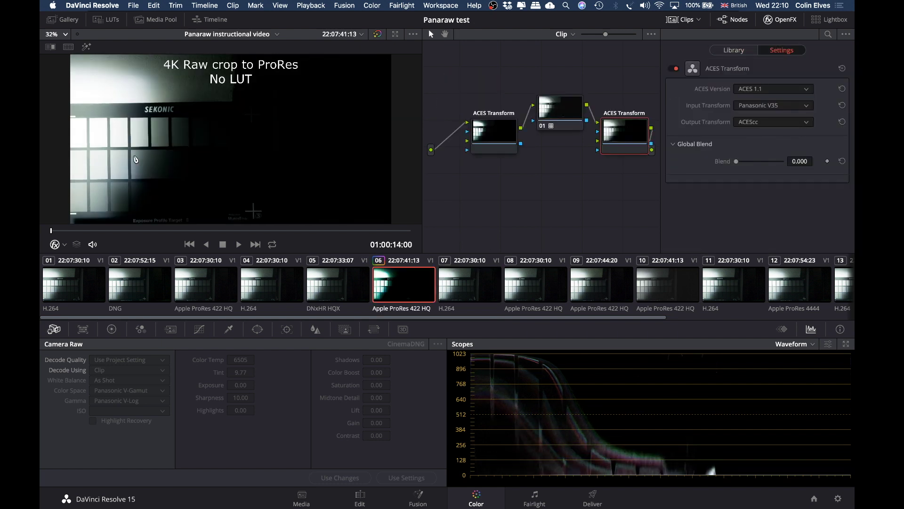
Set the data levels of the 4K Raw crop to ProRes clip to Full and return to the Color page
{"action": "left_click", "coordinate": [361, 501]}
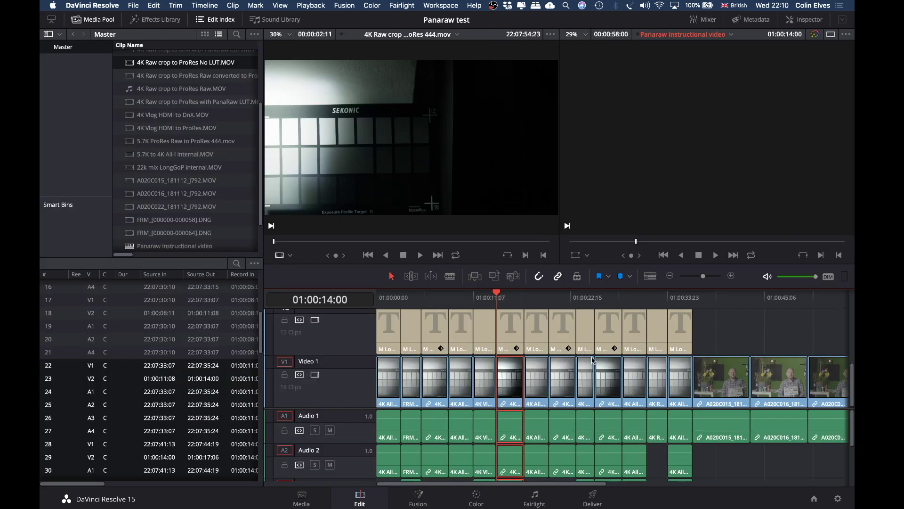
{"action": "right_click", "coordinate": [506, 372]}
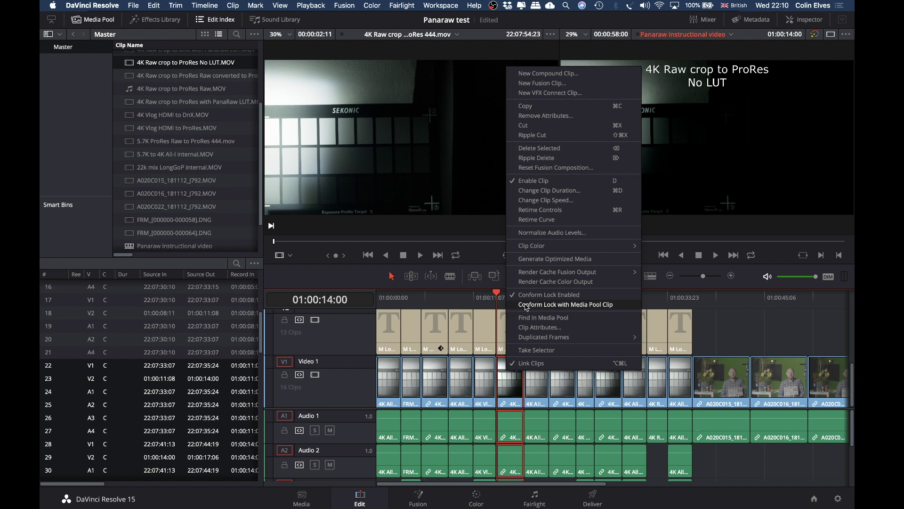
{"action": "left_click", "coordinate": [536, 327]}
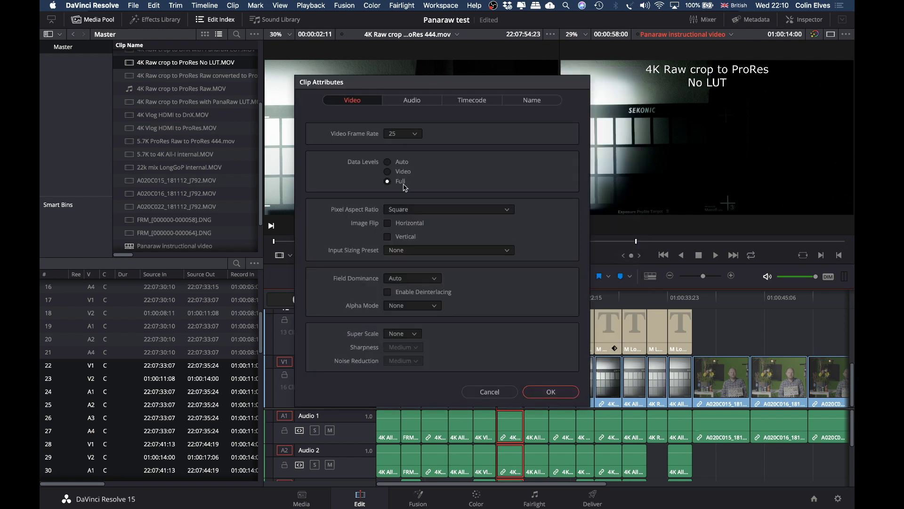
{"action": "left_click", "coordinate": [557, 391]}
{"action": "left_click", "coordinate": [476, 499]}
Try ACES as the input transform of the first ACES Transform node and restore it to ACEScc
{"action": "left_click", "coordinate": [546, 106]}
{"action": "left_click", "coordinate": [492, 129]}
{"action": "right_click", "coordinate": [493, 129]}
{"action": "left_click", "coordinate": [473, 98]}
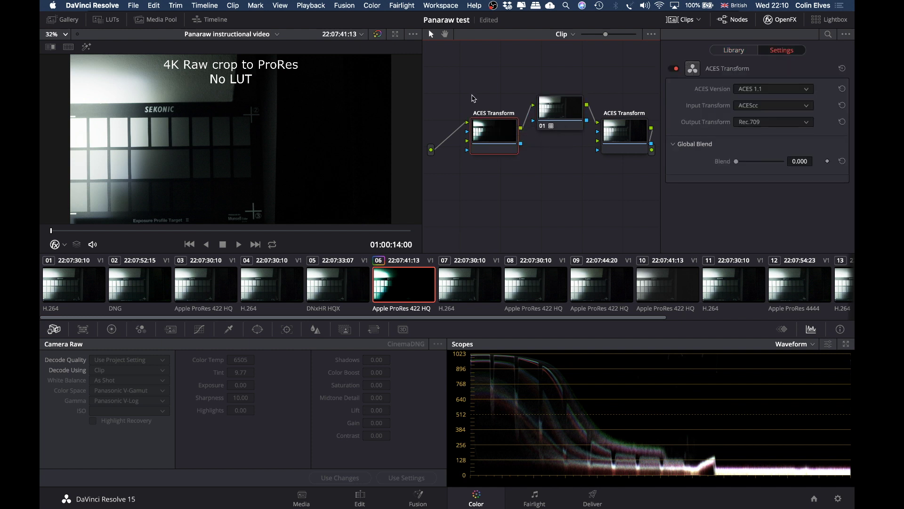
{"action": "left_click", "coordinate": [749, 106]}
{"action": "left_click", "coordinate": [728, 119]}
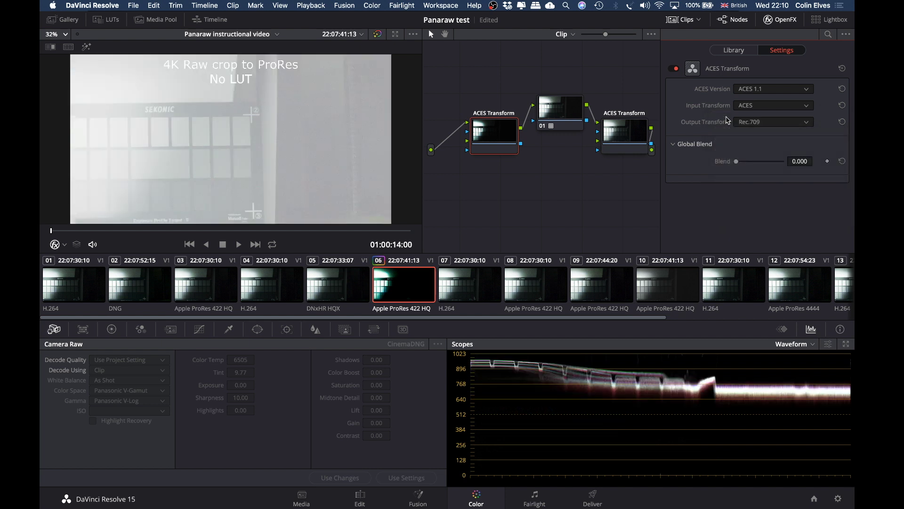
{"action": "left_click", "coordinate": [761, 109]}
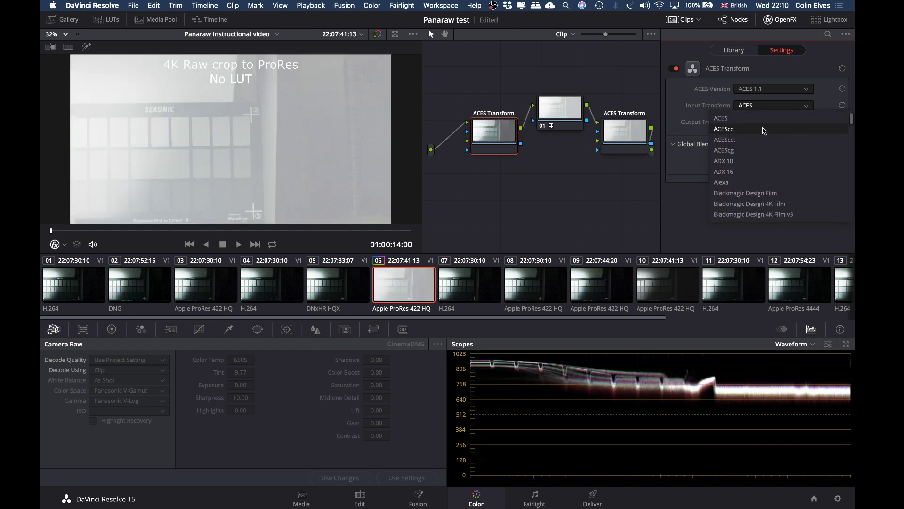
{"action": "left_click", "coordinate": [764, 123]}
Try Rec.709 as the input transform of the last ACES Transform node
{"action": "left_click", "coordinate": [633, 131]}
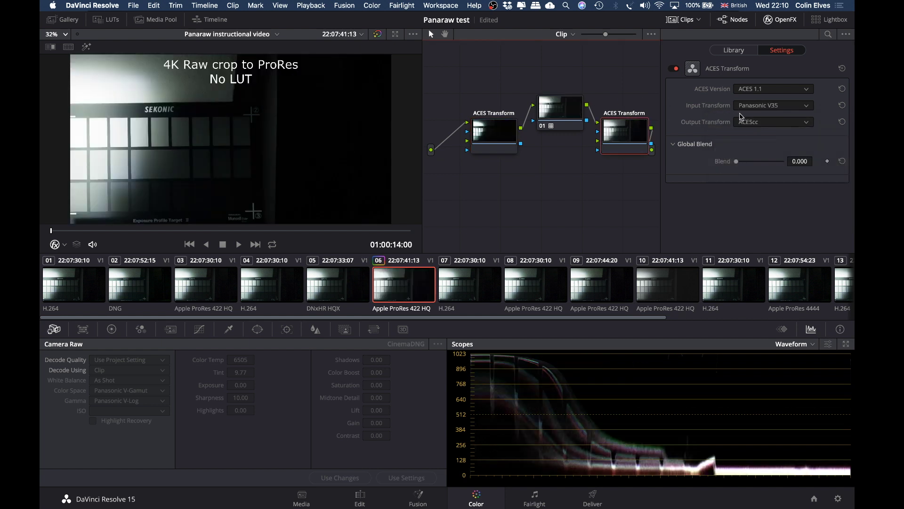
{"action": "left_click", "coordinate": [746, 109]}
{"action": "scroll", "coordinate": [731, 188], "scroll_direction": "down", "scroll_amount": 5}
{"action": "scroll", "coordinate": [731, 199], "scroll_direction": "up", "scroll_amount": 2}
{"action": "left_click", "coordinate": [732, 132]}
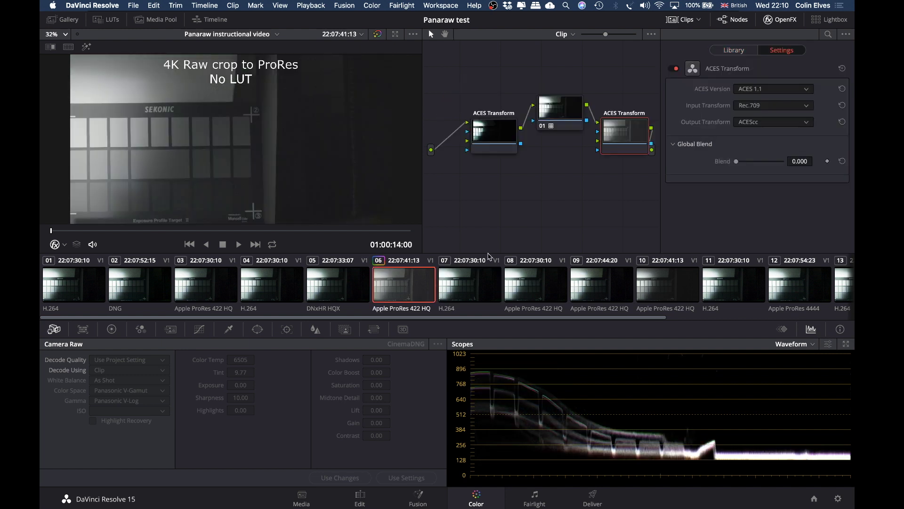
Set the last ACES Transform node's input transform to Panasonic V35 and open its output transform choices
{"action": "left_click", "coordinate": [754, 105]}
{"action": "scroll", "coordinate": [746, 164], "scroll_direction": "down", "scroll_amount": 10}
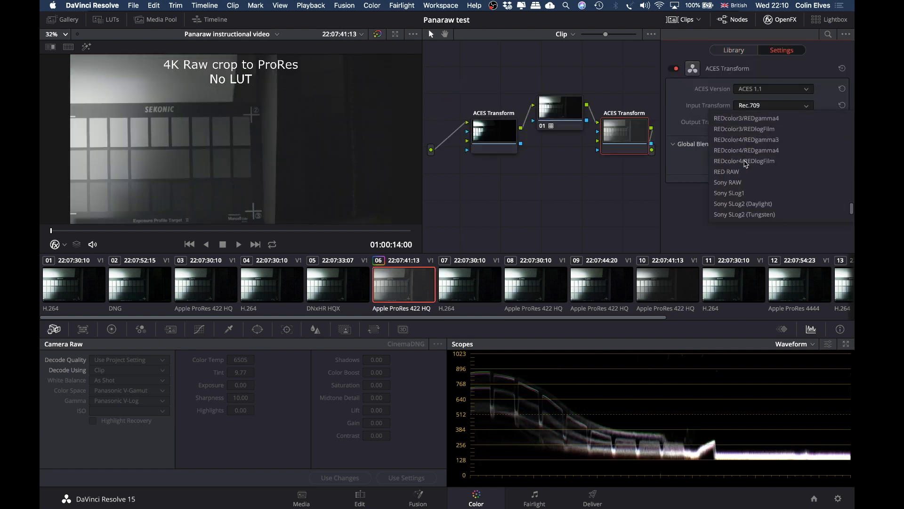
{"action": "scroll", "coordinate": [745, 163], "scroll_direction": "up", "scroll_amount": 5}
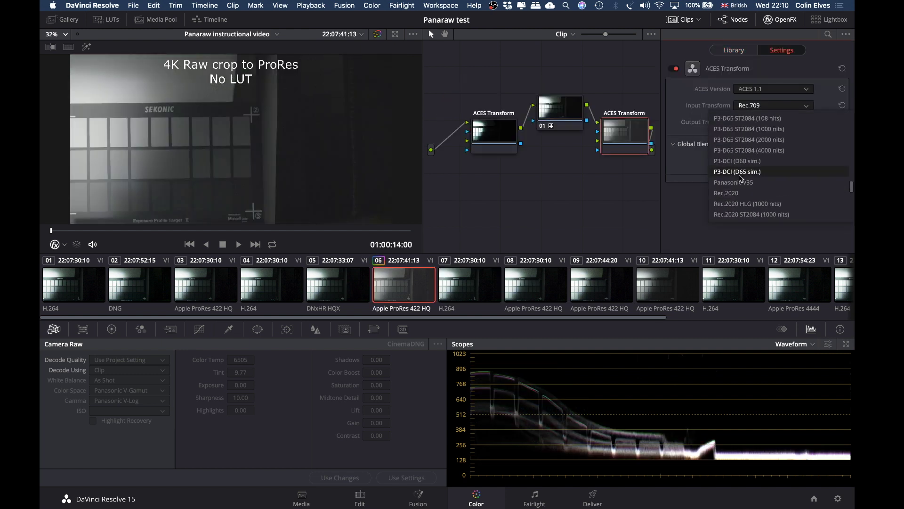
{"action": "left_click", "coordinate": [740, 183]}
{"action": "left_click", "coordinate": [749, 123]}
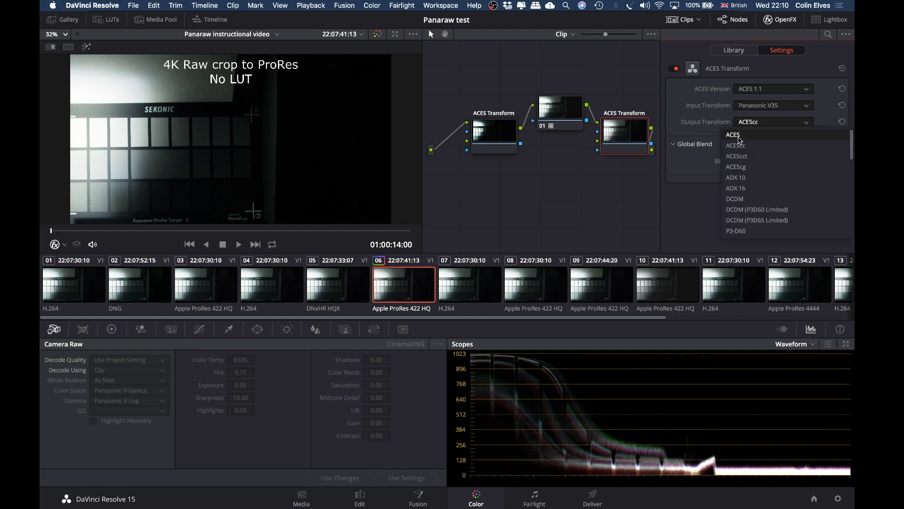
Try ACES as the output transform of clip 06's last ACES Transform node, then restore ACEScc
{"action": "left_click", "coordinate": [739, 137]}
{"action": "left_click", "coordinate": [740, 126]}
{"action": "left_click", "coordinate": [746, 147]}
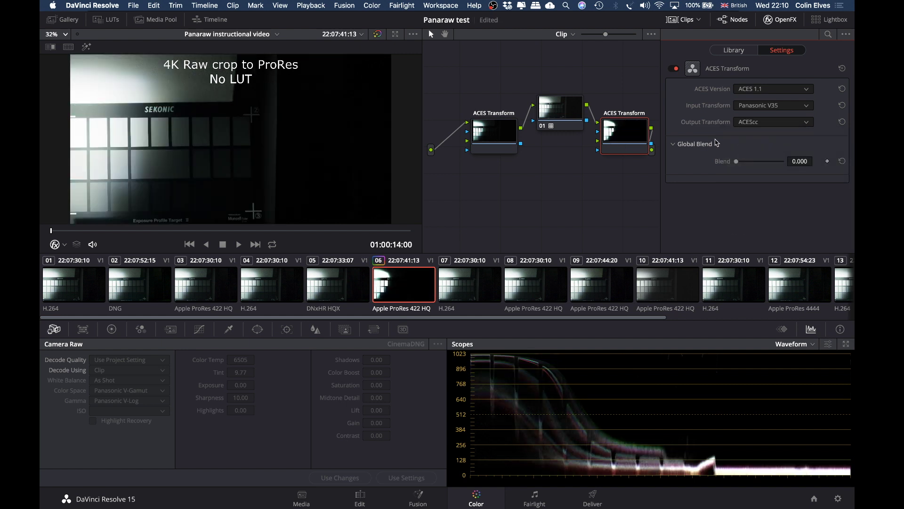
Reselect Rec.709 as the ACES input transform of clip 06
{"action": "right_click", "coordinate": [396, 281]}
{"action": "mouse_move", "coordinate": [415, 282]}
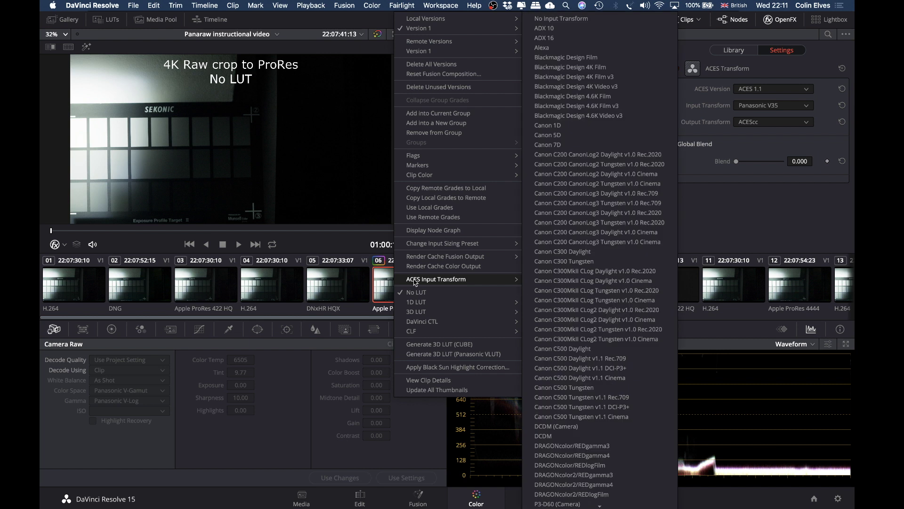
{"action": "scroll", "coordinate": [552, 309], "scroll_direction": "down", "scroll_amount": 15}
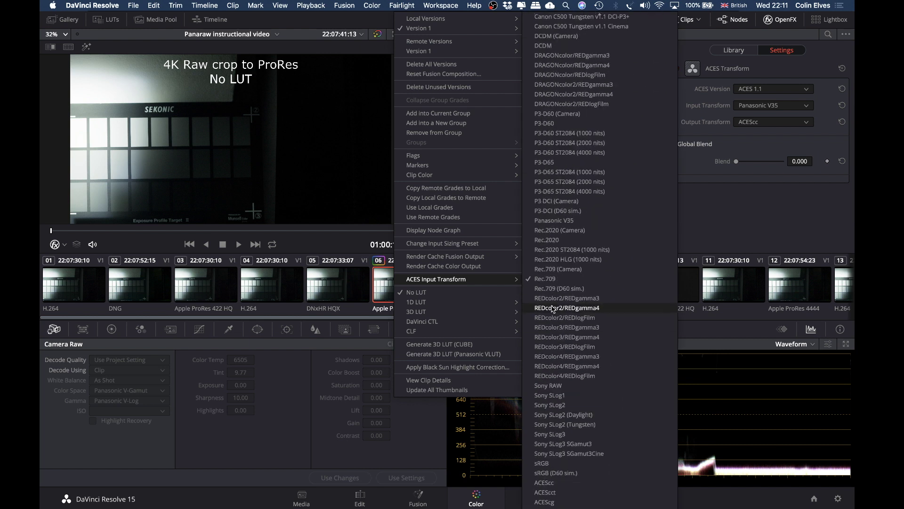
{"action": "left_click", "coordinate": [545, 276]}
Try the Blackmagic Design 4K Video v3 ACES input transform on clip 06
{"action": "right_click", "coordinate": [400, 292]}
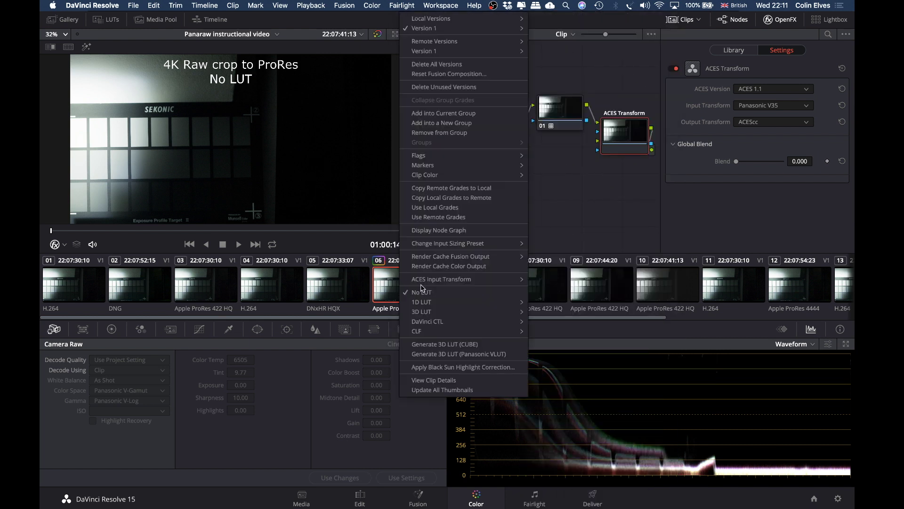
{"action": "mouse_move", "coordinate": [427, 313]}
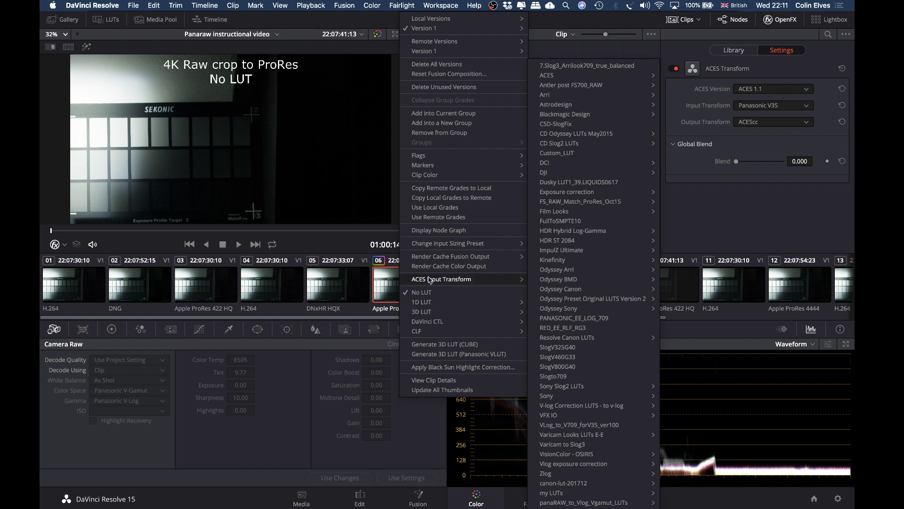
{"action": "mouse_move", "coordinate": [466, 279]}
{"action": "scroll", "coordinate": [582, 285], "scroll_direction": "down", "scroll_amount": 5}
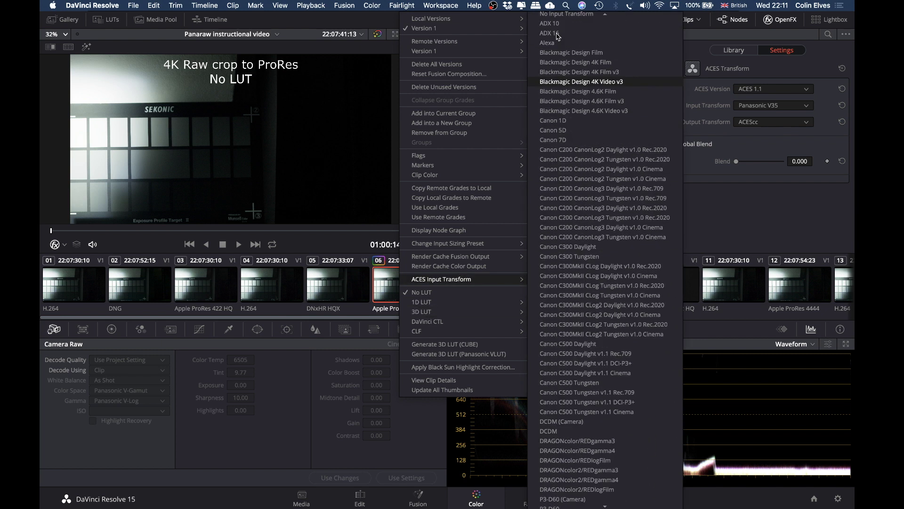
{"action": "left_click", "coordinate": [584, 85]}
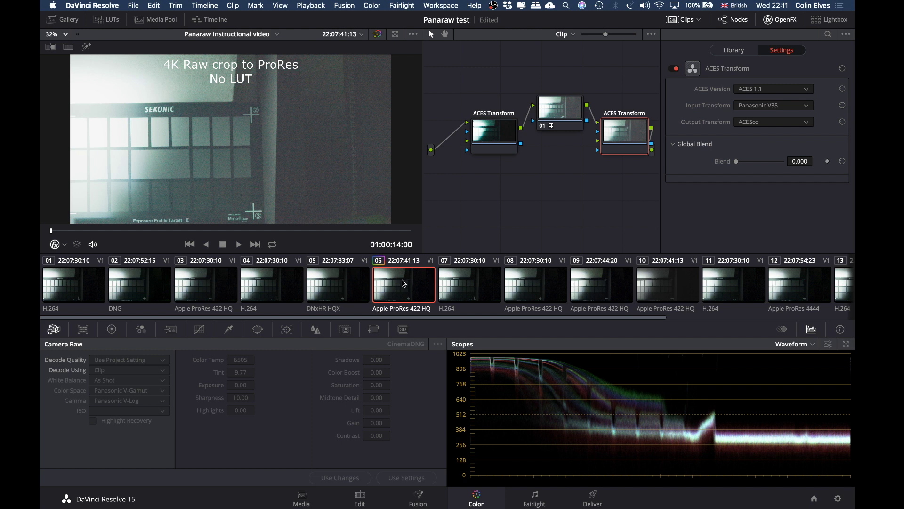
Try the Panasonic V35 ACES input transform on clip 06
{"action": "right_click", "coordinate": [403, 283]}
{"action": "mouse_move", "coordinate": [466, 279]}
{"action": "scroll", "coordinate": [630, 258], "scroll_direction": "down", "scroll_amount": 10}
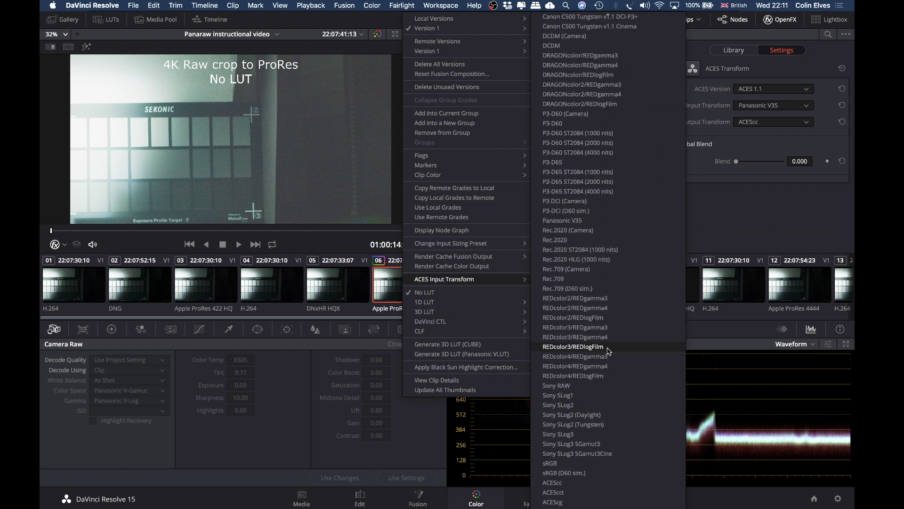
{"action": "scroll", "coordinate": [607, 351], "scroll_direction": "up", "scroll_amount": 10}
{"action": "scroll", "coordinate": [587, 375], "scroll_direction": "down", "scroll_amount": 10}
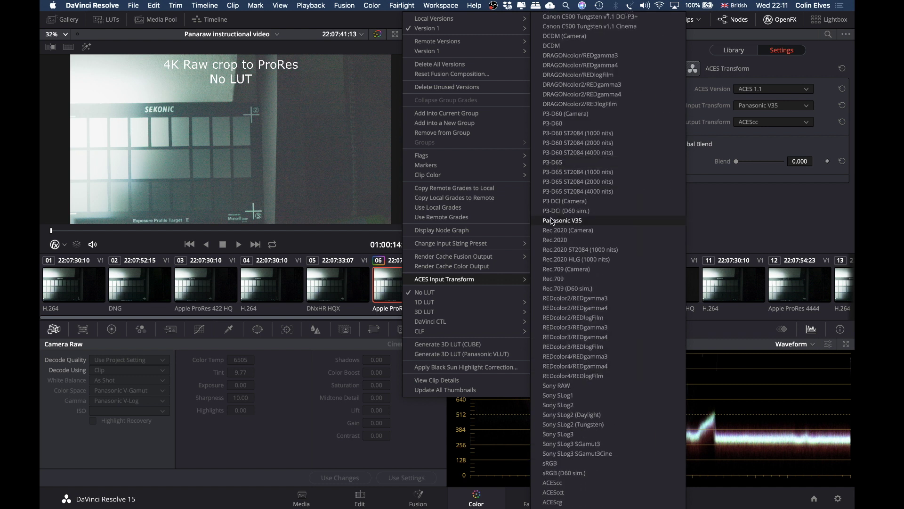
{"action": "left_click", "coordinate": [553, 221]}
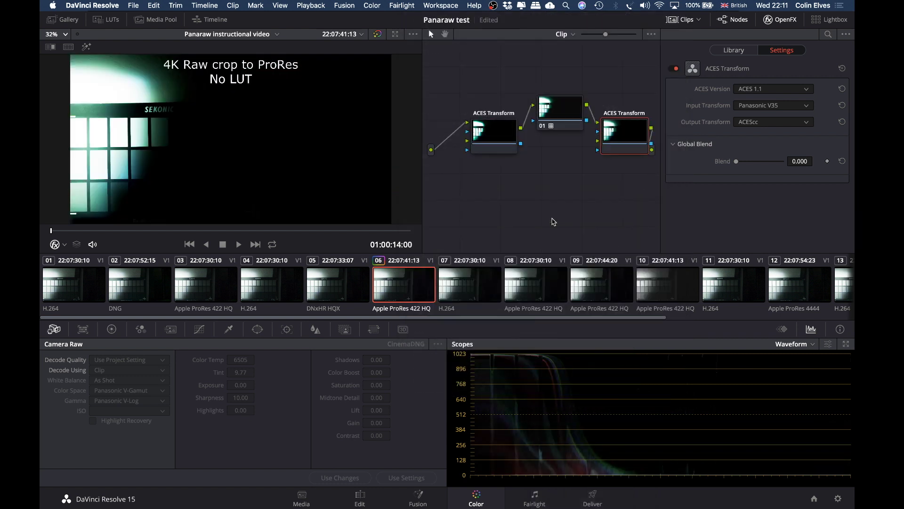
Return clip 06's ACES input transform to Rec.709
{"action": "right_click", "coordinate": [400, 280]}
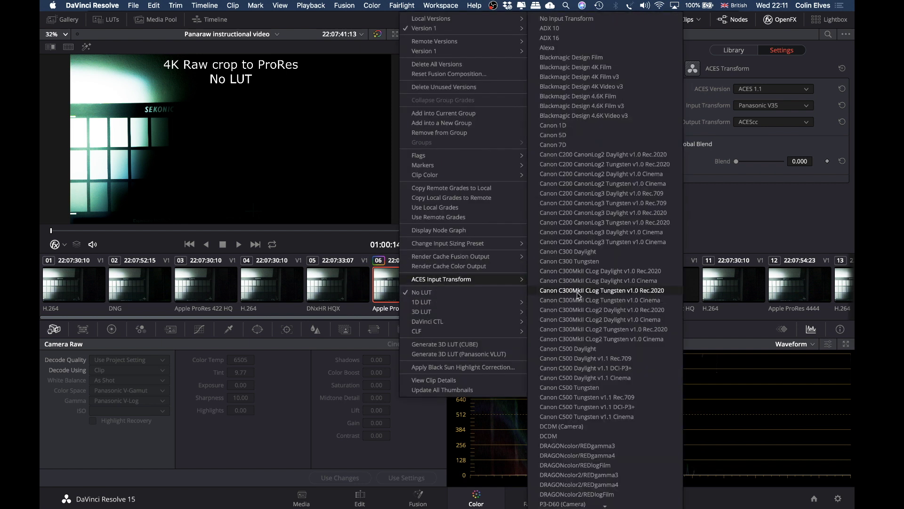
{"action": "scroll", "coordinate": [578, 296], "scroll_direction": "down", "scroll_amount": 10}
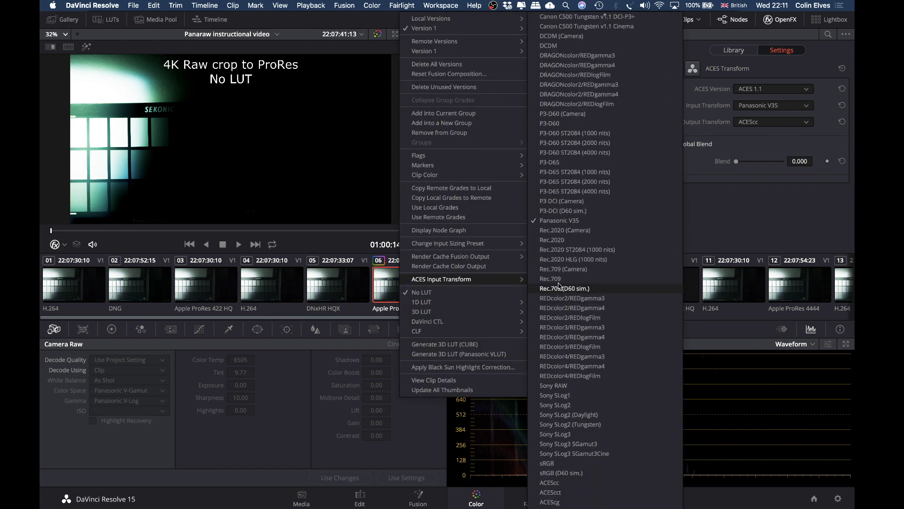
{"action": "left_click", "coordinate": [552, 279]}
Compare the picture and waveform of clip 06 with those of clips 07 to 10, ending on clip 09
{"action": "left_click", "coordinate": [459, 304]}
{"action": "key", "text": "Up"}
{"action": "left_click", "coordinate": [460, 304]}
{"action": "key", "text": "Up"}
{"action": "key", "text": "Down"}
{"action": "key", "text": "Down"}
{"action": "key", "text": "Up"}
{"action": "key", "text": "Down"}
{"action": "key", "text": "Up"}
{"action": "key", "text": "Down"}
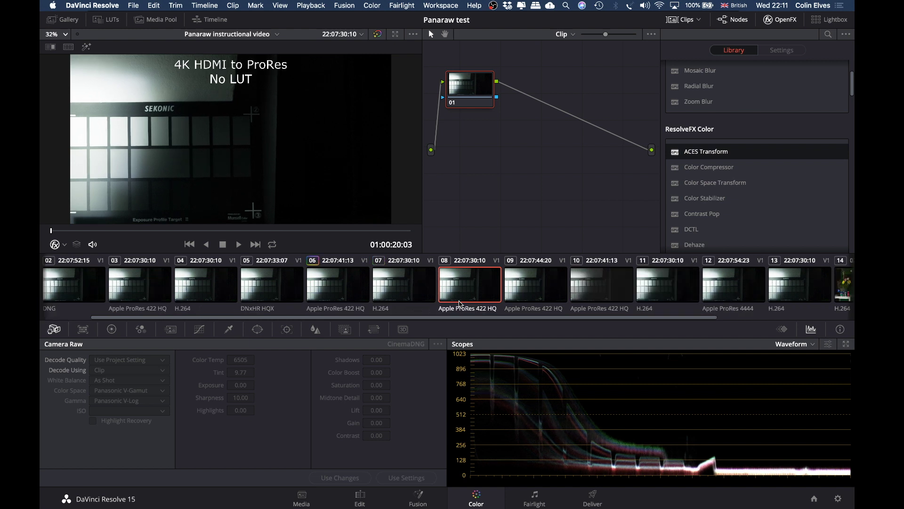
{"action": "key", "text": "Down"}
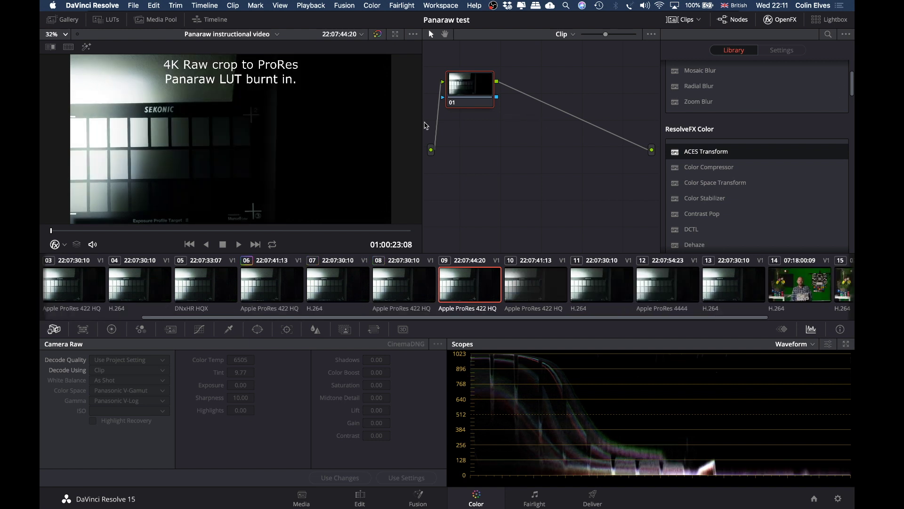
{"action": "key", "text": "Down"}
{"action": "key", "text": "Up"}
Set the data levels of clip 09 to Full in its clip attributes on the edit timeline
{"action": "left_click", "coordinate": [359, 503]}
{"action": "left_click", "coordinate": [586, 379]}
{"action": "right_click", "coordinate": [586, 379]}
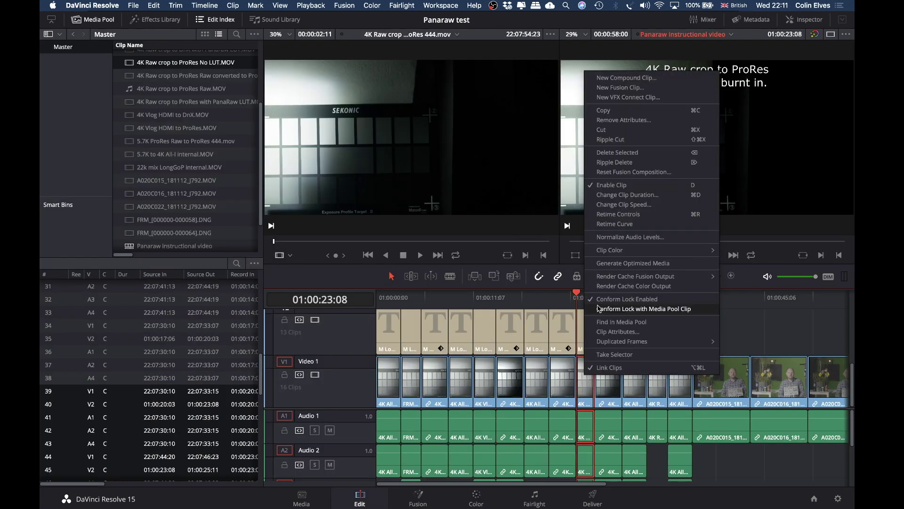
{"action": "left_click", "coordinate": [611, 332]}
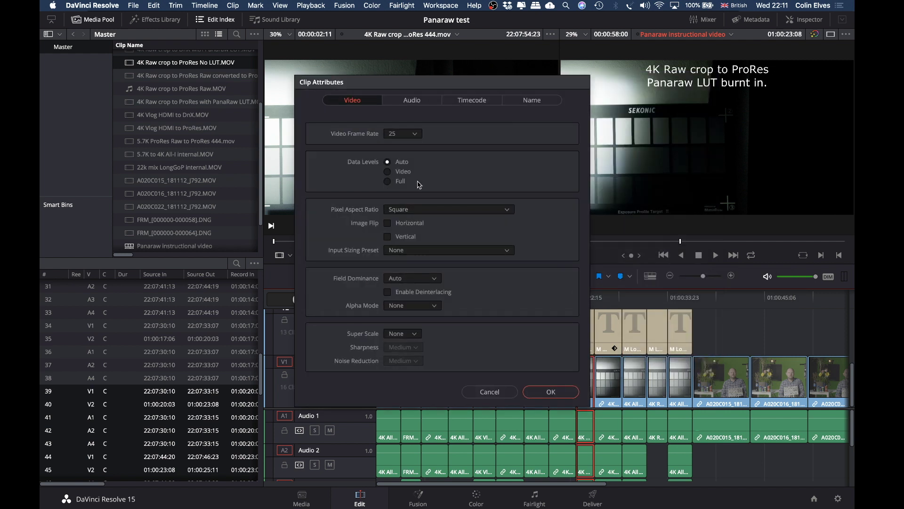
{"action": "left_click", "coordinate": [547, 394]}
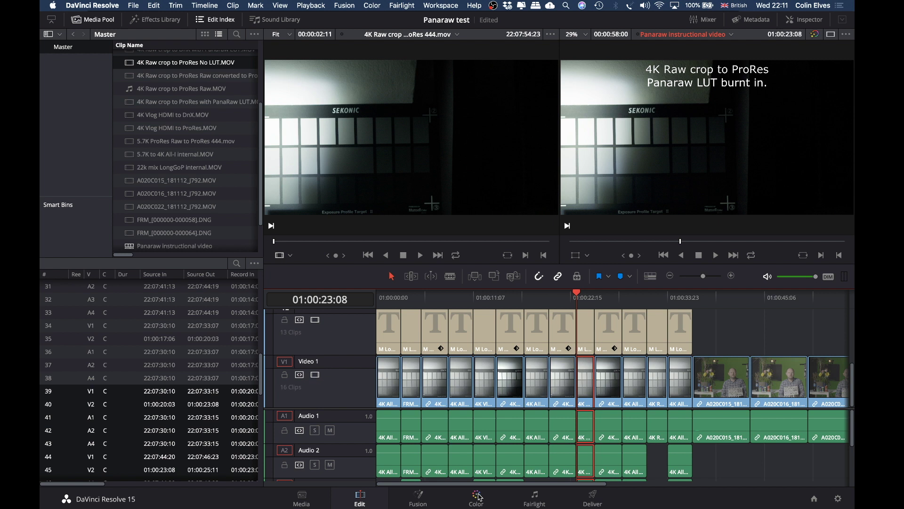
Return to the Color page and compare clip 09's picture and waveform with its neighbouring clips, ending on clip 10
{"action": "left_click", "coordinate": [476, 497]}
{"action": "key", "text": "Down"}
{"action": "key", "text": "Up"}
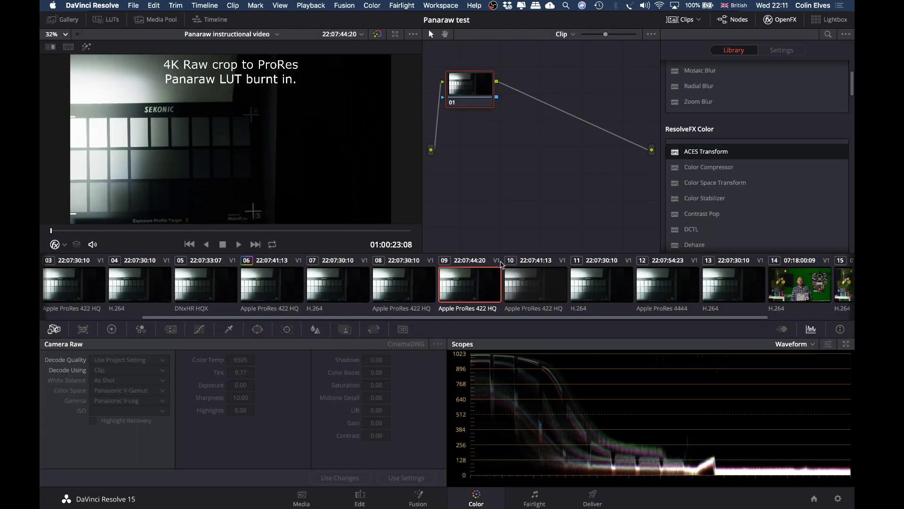
{"action": "key", "text": "Up"}
{"action": "key", "text": "Down"}
{"action": "key", "text": "Down"}
{"action": "key", "text": "Up"}
{"action": "key", "text": "Down"}
{"action": "key", "text": "Up"}
{"action": "key", "text": "Down"}
{"action": "key", "text": "Up"}
{"action": "key", "text": "Down"}
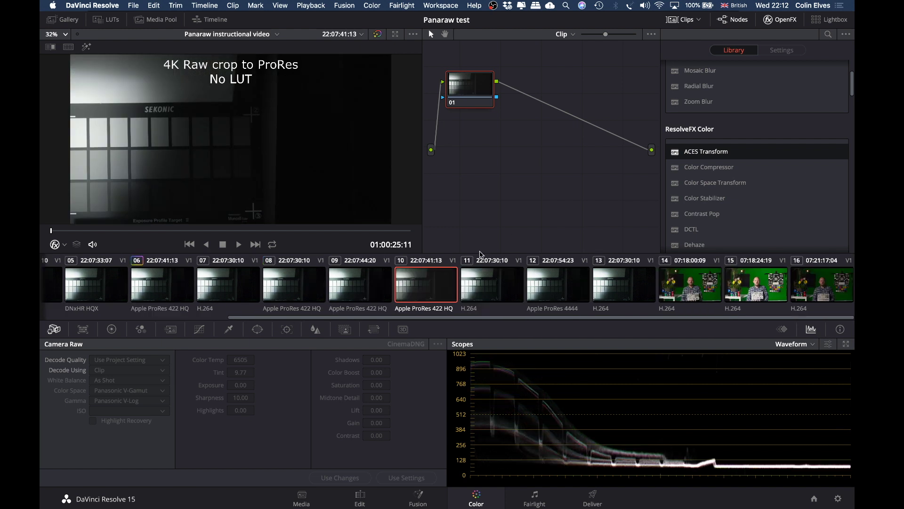
Check the clip attributes of clip 10 on the edit timeline, then return to the Color page
{"action": "right_click", "coordinate": [415, 288]}
{"action": "left_click", "coordinate": [360, 497]}
{"action": "right_click", "coordinate": [589, 372]}
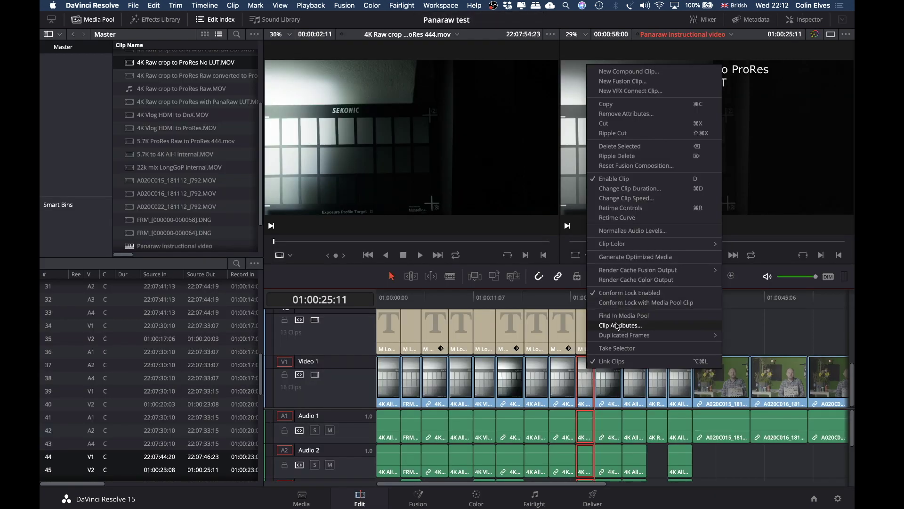
{"action": "left_click", "coordinate": [617, 326]}
{"action": "left_click", "coordinate": [550, 392]}
{"action": "left_click", "coordinate": [476, 497]}
Set the ACES input transform of clip 10 to Rec.709
{"action": "right_click", "coordinate": [420, 280]}
{"action": "mouse_move", "coordinate": [461, 279]}
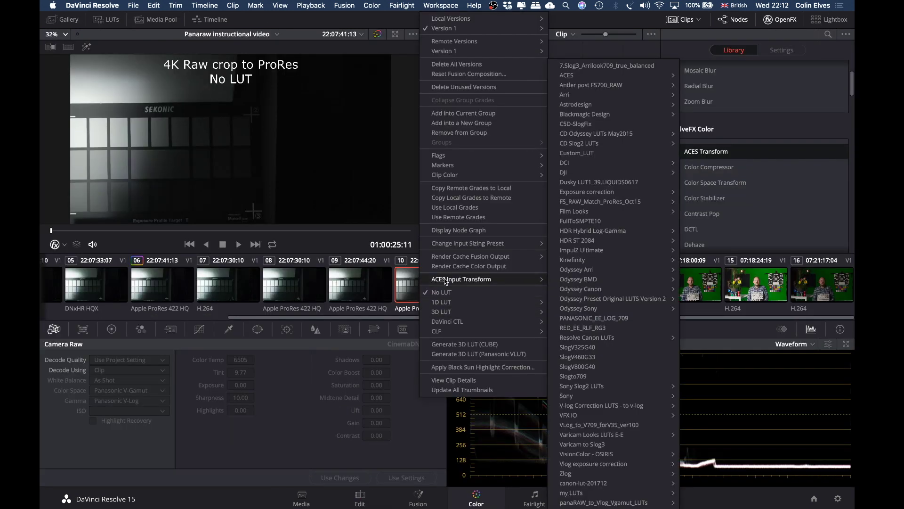
{"action": "scroll", "coordinate": [629, 364], "scroll_direction": "down", "scroll_amount": 10}
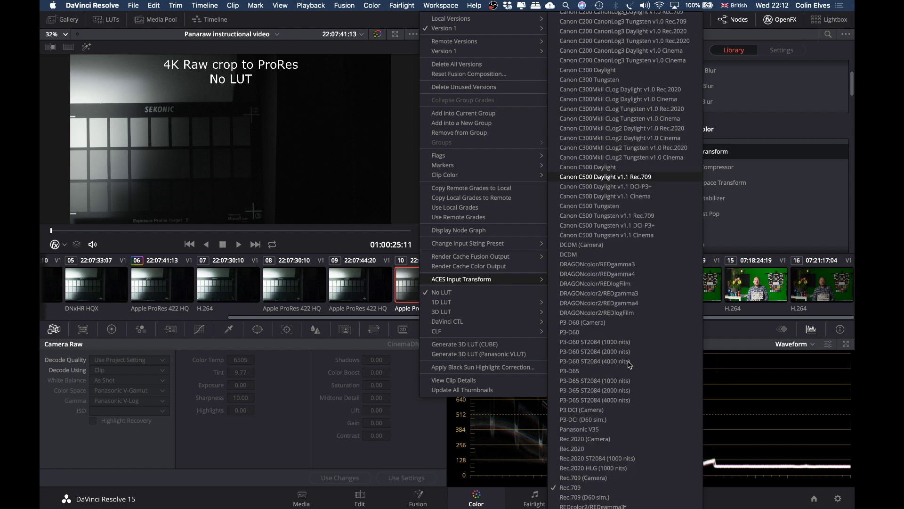
{"action": "left_click", "coordinate": [584, 480]}
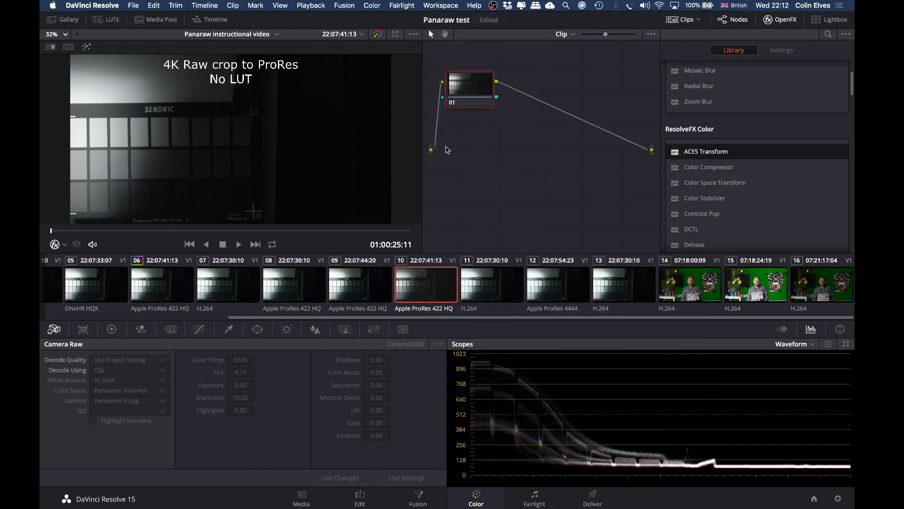
Add an ACES Transform before node 01 of clip 10, with ACEScc as input transform and Rec.709 as output transform
{"action": "left_click_drag", "start_coordinate": [477, 84], "coordinate": [565, 93]}
{"action": "left_click_drag", "start_coordinate": [706, 151], "coordinate": [460, 137]}
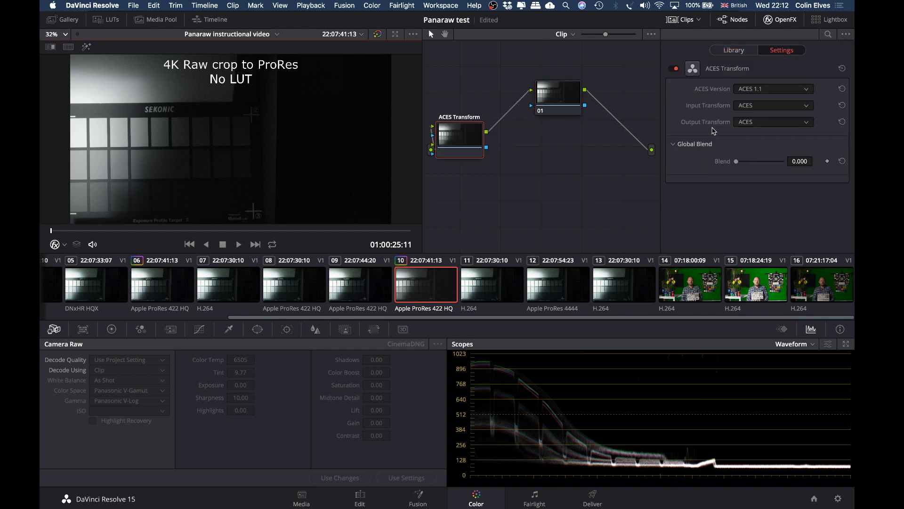
{"action": "left_click", "coordinate": [746, 107]}
{"action": "left_click", "coordinate": [746, 130]}
{"action": "left_click", "coordinate": [753, 122]}
{"action": "scroll", "coordinate": [745, 190], "scroll_direction": "down", "scroll_amount": 10}
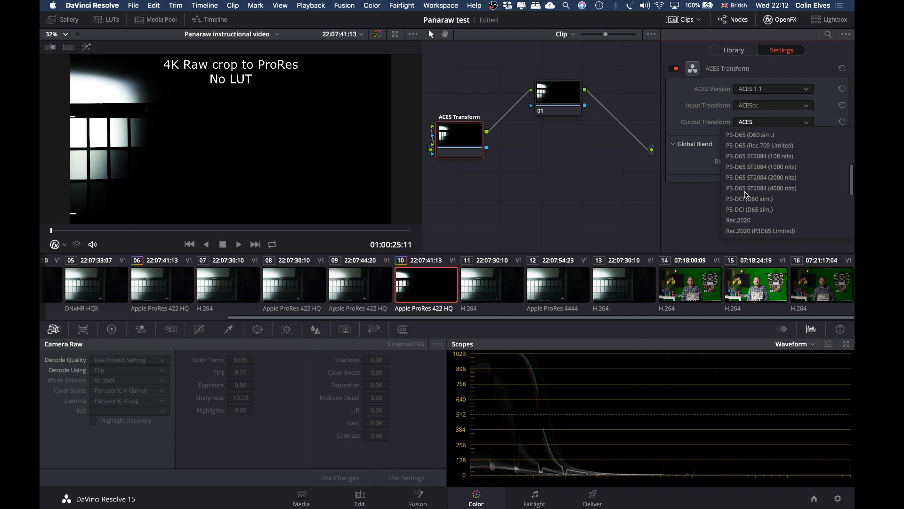
{"action": "scroll", "coordinate": [745, 193], "scroll_direction": "up", "scroll_amount": 5}
{"action": "scroll", "coordinate": [746, 193], "scroll_direction": "down", "scroll_amount": 4}
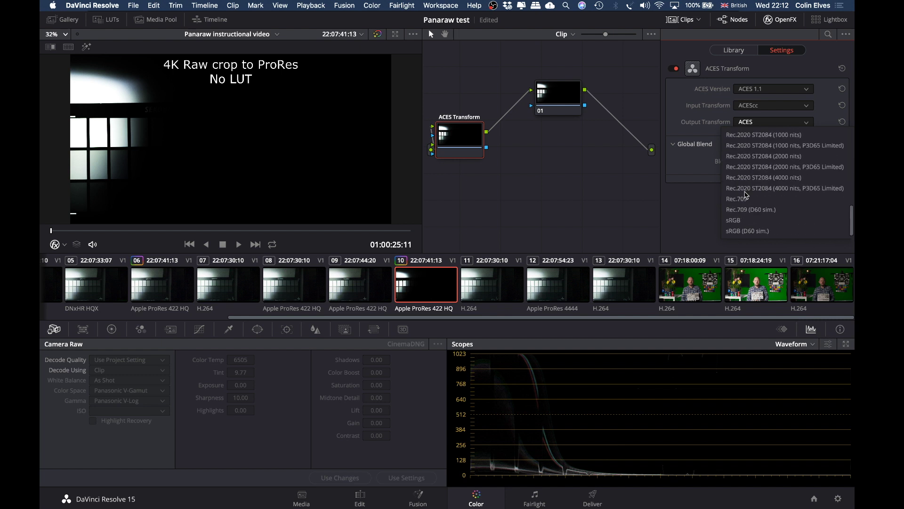
{"action": "left_click", "coordinate": [746, 200]}
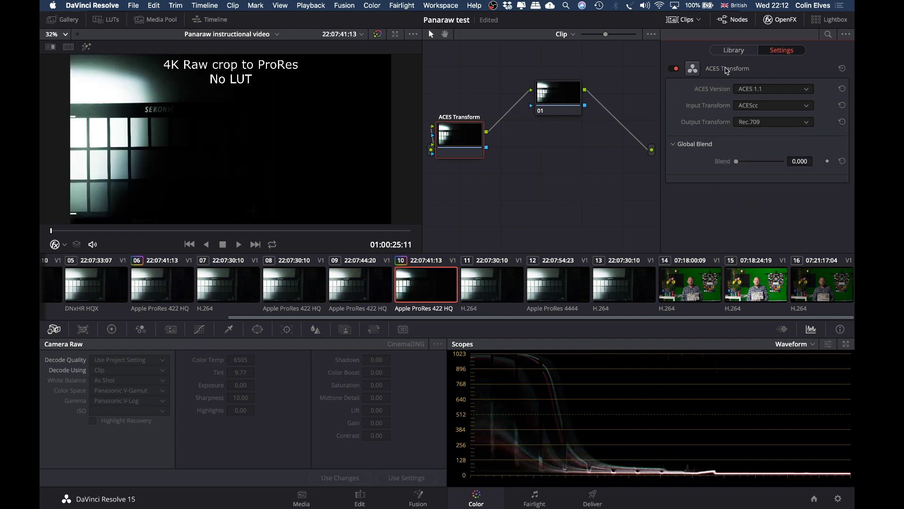
Add a second ACES Transform after node 01, with Panasonic V35 as input transform and ACEScc as output transform
{"action": "left_click", "coordinate": [733, 50]}
{"action": "left_click_drag", "start_coordinate": [704, 155], "coordinate": [627, 129]}
{"action": "left_click", "coordinate": [744, 108]}
{"action": "scroll", "coordinate": [742, 156], "scroll_direction": "down", "scroll_amount": 10}
{"action": "scroll", "coordinate": [742, 155], "scroll_direction": "up", "scroll_amount": 5}
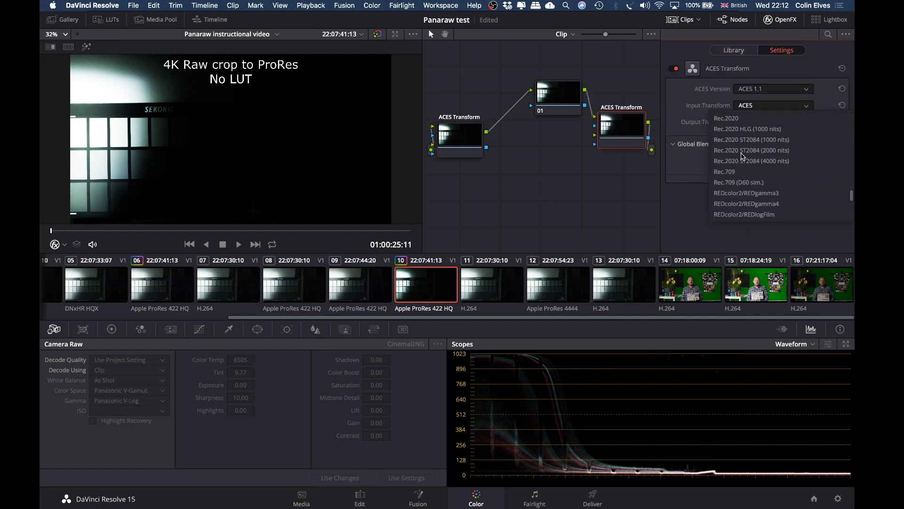
{"action": "left_click", "coordinate": [739, 182]}
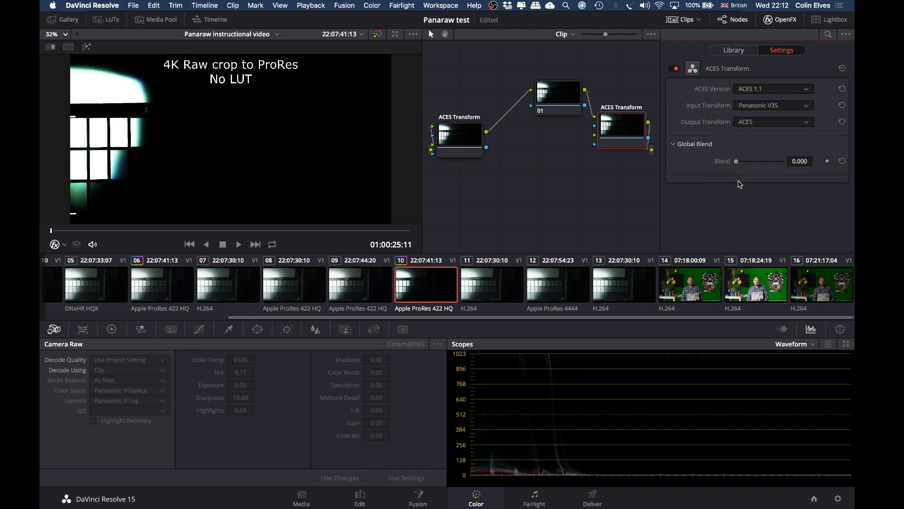
{"action": "left_click", "coordinate": [758, 123]}
{"action": "left_click", "coordinate": [749, 145]}
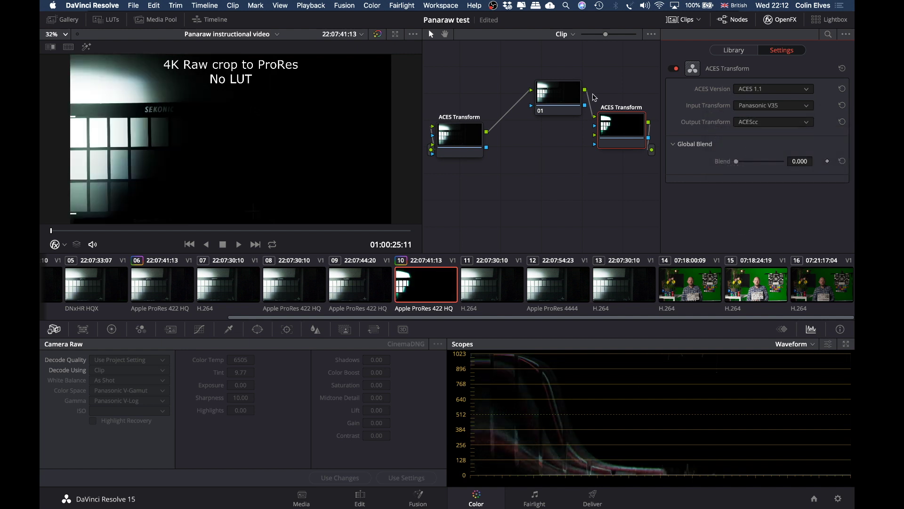
Apply a 3D LUT from the panaRAW_to_Vlog_Vgamut_LUTs folder to node 01 of clip 10
{"action": "left_click", "coordinate": [734, 50]}
{"action": "right_click", "coordinate": [563, 101]}
{"action": "mouse_move", "coordinate": [584, 219]}
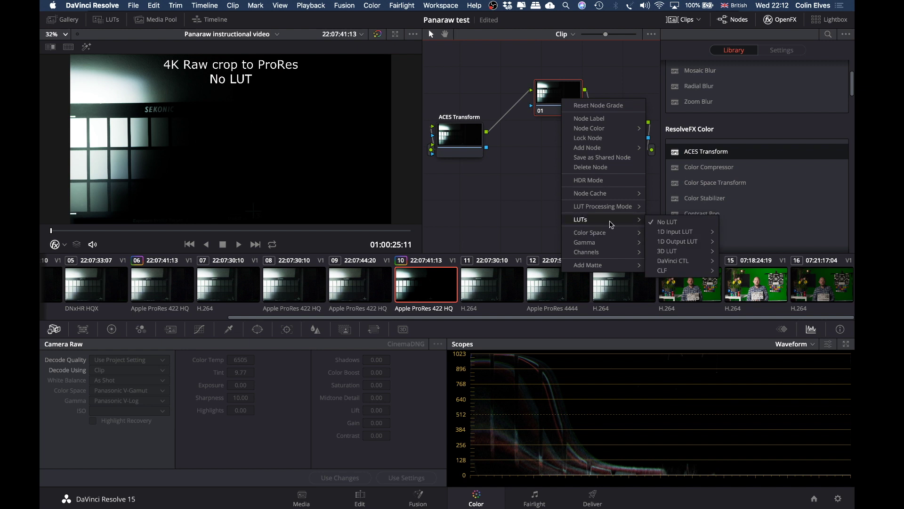
{"action": "mouse_move", "coordinate": [669, 251]}
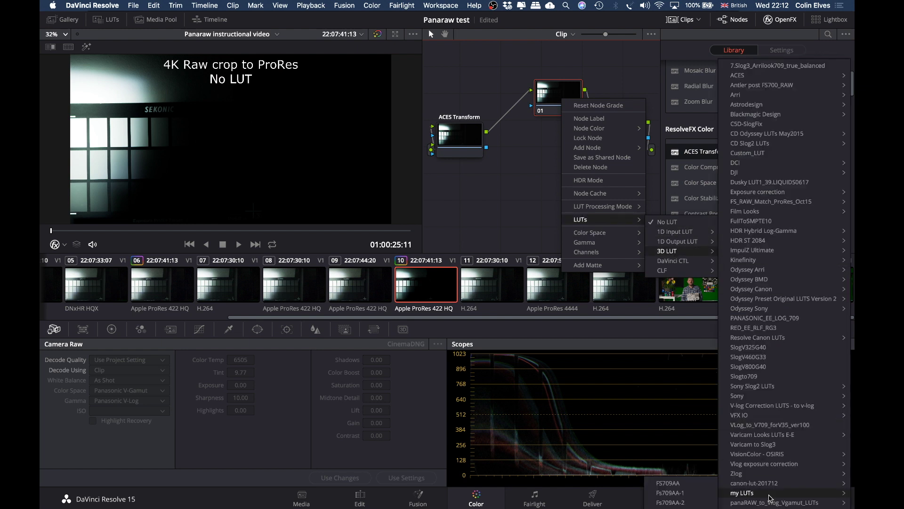
{"action": "mouse_move", "coordinate": [773, 502]}
{"action": "left_click", "coordinate": [661, 493]}
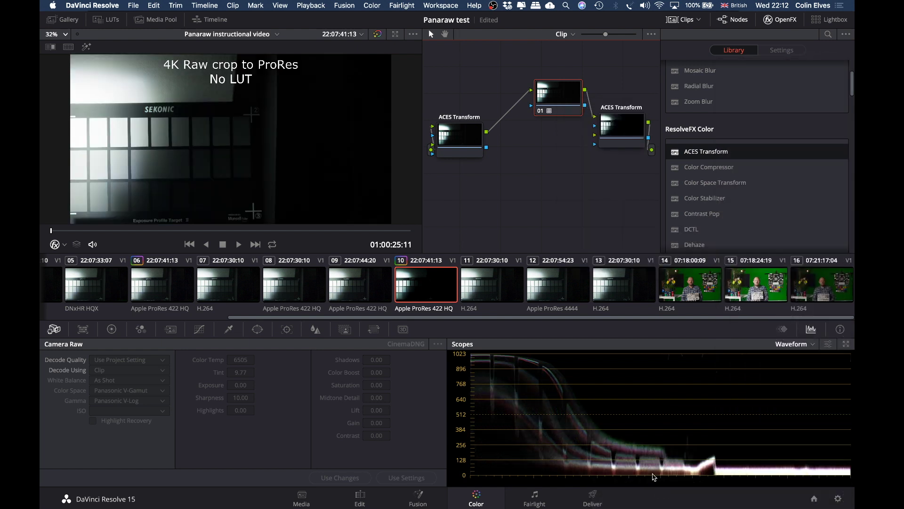
Compare the corrected clip 10 with the other clips by stepping back from clip 11 to clip 04
{"action": "left_click", "coordinate": [477, 285]}
{"action": "key", "text": "Up"}
{"action": "key", "text": "Up"}
{"action": "key", "text": "Up"}
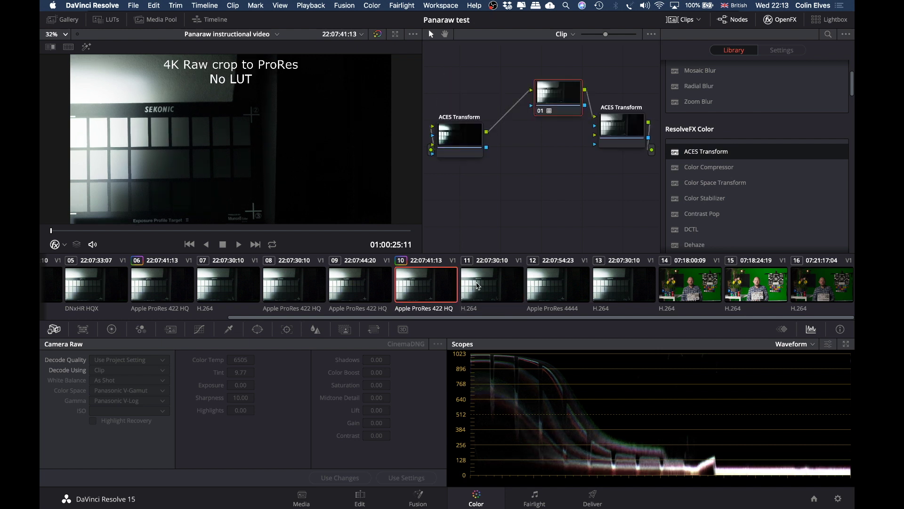
{"action": "key", "text": "Up"}
{"action": "key", "text": "Up"}
{"action": "key", "text": "Up"}
{"action": "key", "text": "Up"}
{"action": "key", "text": "Up"}
{"action": "key", "text": "Up"}
{"action": "key", "text": "Up"}
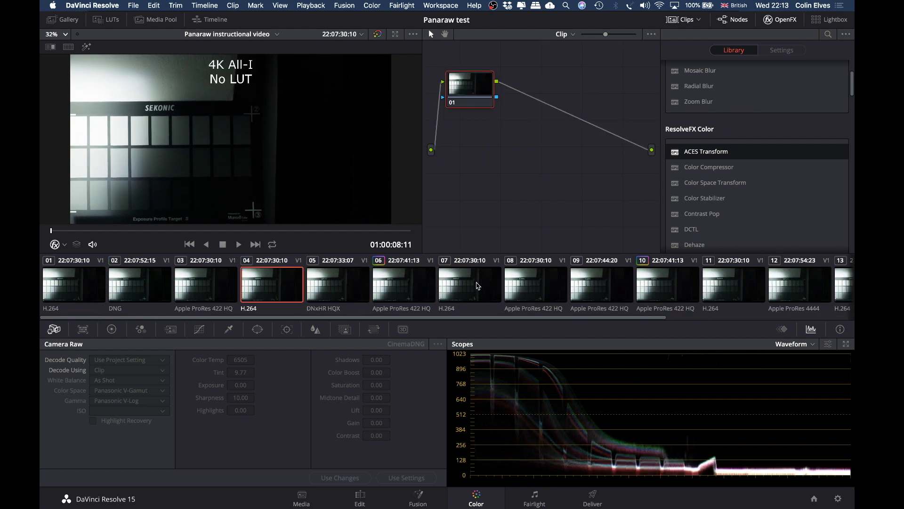
Compare clip 04 with clips 01 and 02 on the waveform, and switch to Premiere Pro
{"action": "key", "text": "Down"}
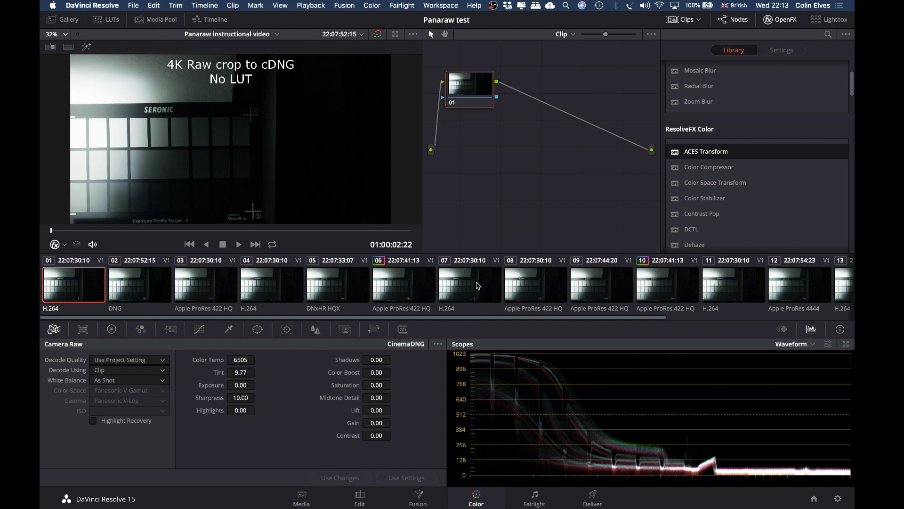
{"action": "key", "text": "Up"}
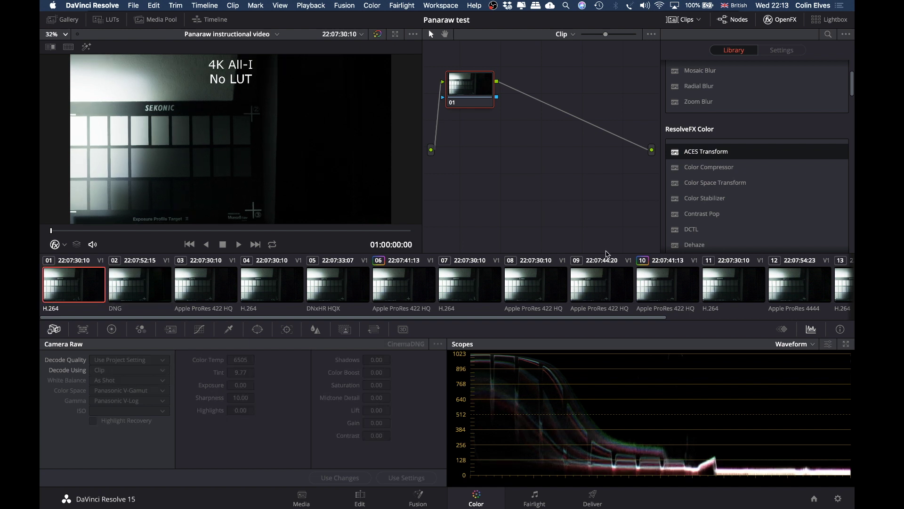
{"action": "key", "text": "ctrl+Right"}
{"action": "key", "text": "ctrl+Left"}
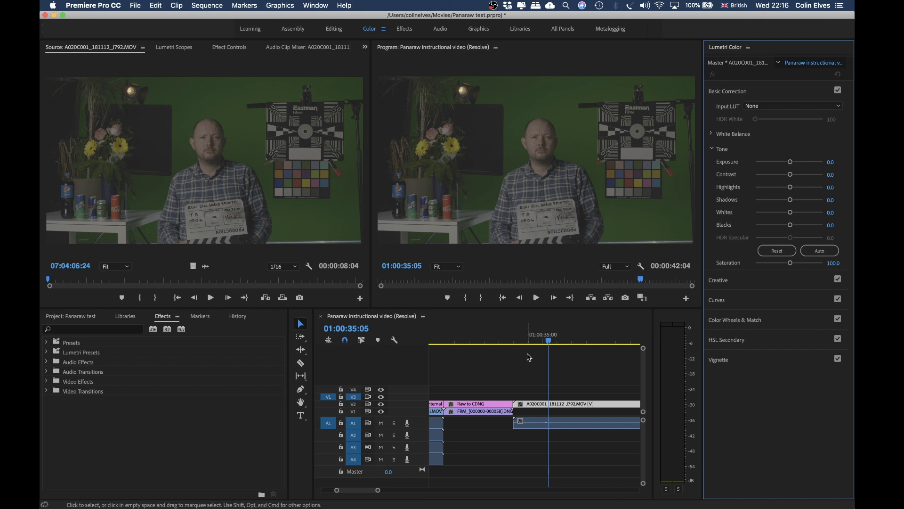
Look through the recording-format clips along the timeline, from the start to the A020C001_181112_J792.MOV clip
{"action": "scroll", "coordinate": [503, 361], "scroll_direction": "left", "scroll_amount": 3}
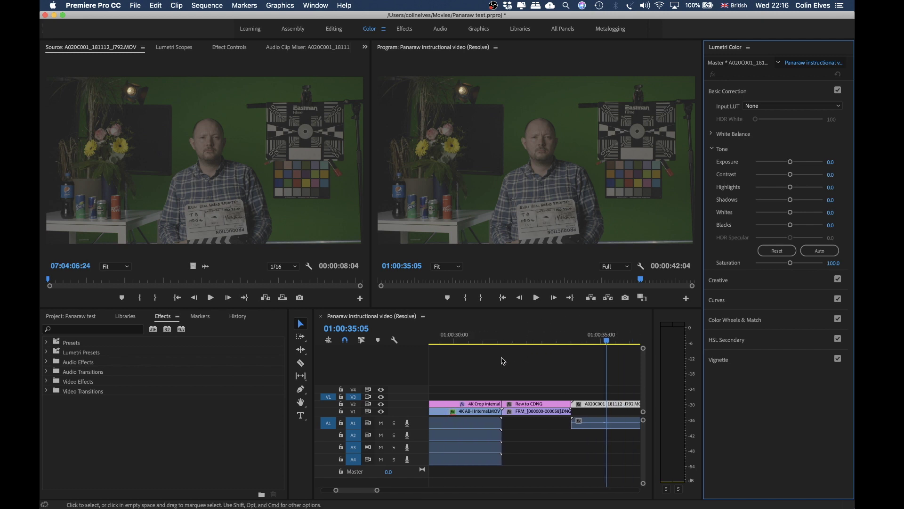
{"action": "scroll", "coordinate": [503, 362], "scroll_direction": "right", "scroll_amount": 4}
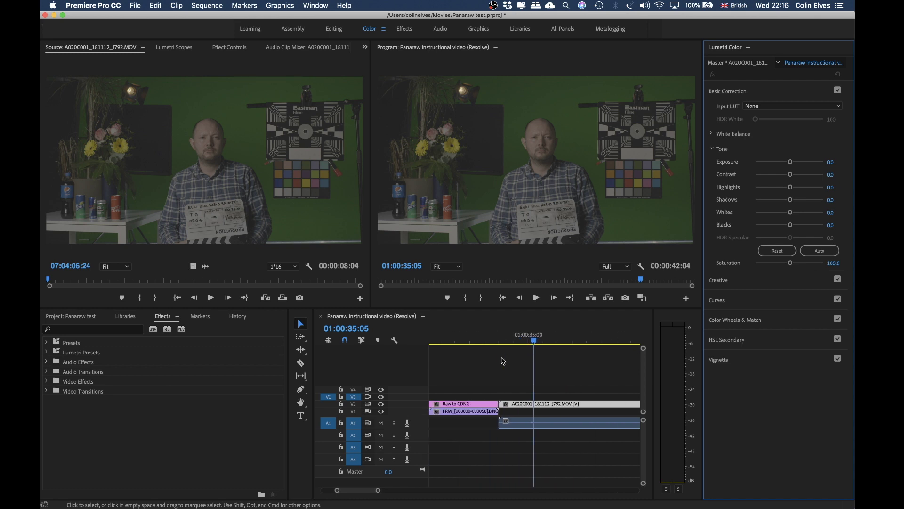
{"action": "scroll", "coordinate": [503, 361], "scroll_direction": "left", "scroll_amount": 3}
{"action": "scroll", "coordinate": [476, 357], "scroll_direction": "right", "scroll_amount": 5}
{"action": "scroll", "coordinate": [476, 357], "scroll_direction": "left", "scroll_amount": 15}
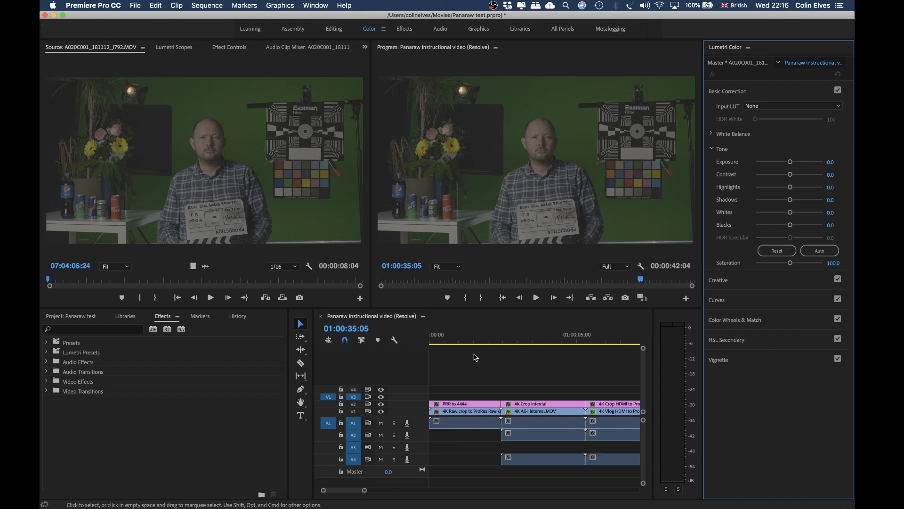
{"action": "scroll", "coordinate": [499, 359], "scroll_direction": "right", "scroll_amount": 10}
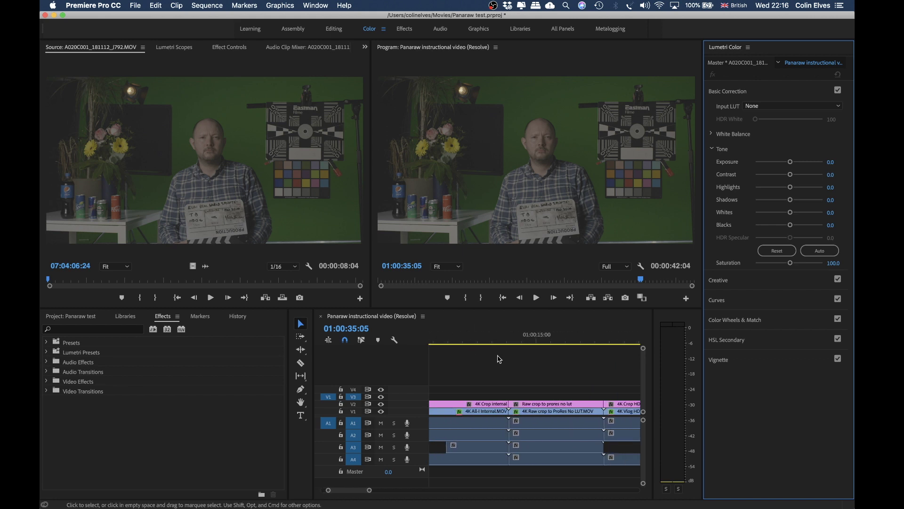
{"action": "scroll", "coordinate": [499, 359], "scroll_direction": "right", "scroll_amount": 4}
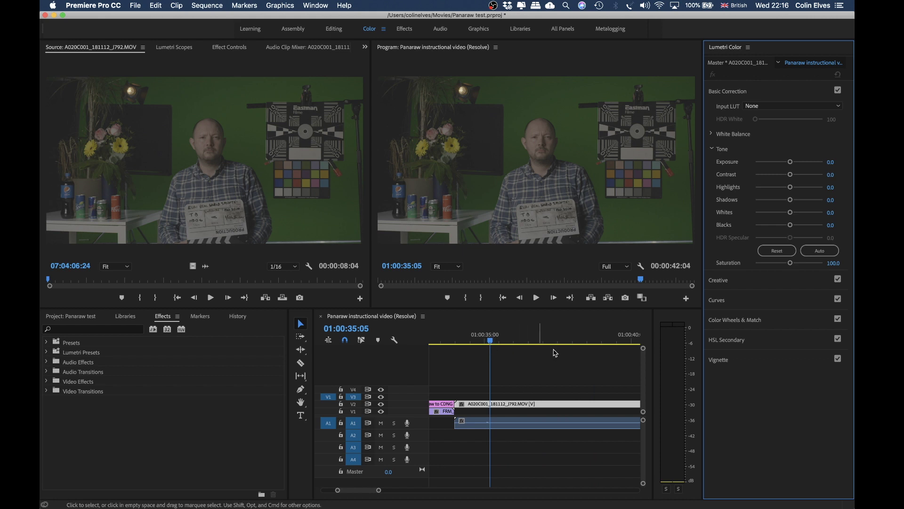
Apply VLog_to_V709_forV35_ver100.cube from the All the LUTs folder as the input LUT of the A020C001_181112_J792.MOV clip
{"action": "left_click", "coordinate": [502, 409]}
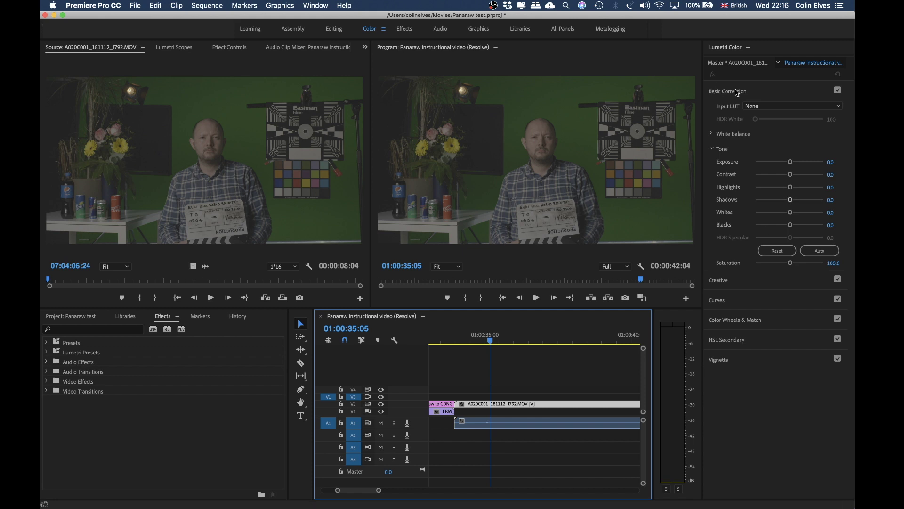
{"action": "left_click", "coordinate": [763, 107]}
{"action": "left_click", "coordinate": [763, 107]}
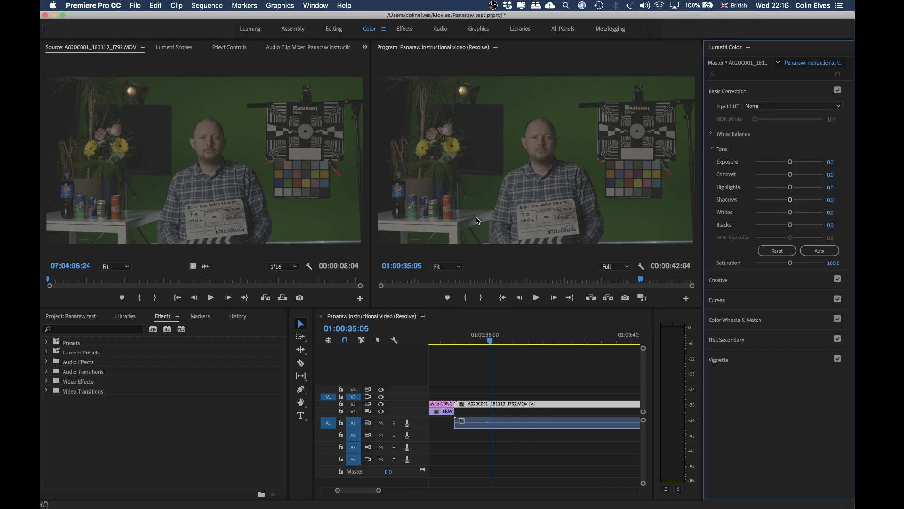
{"action": "left_click", "coordinate": [791, 105]}
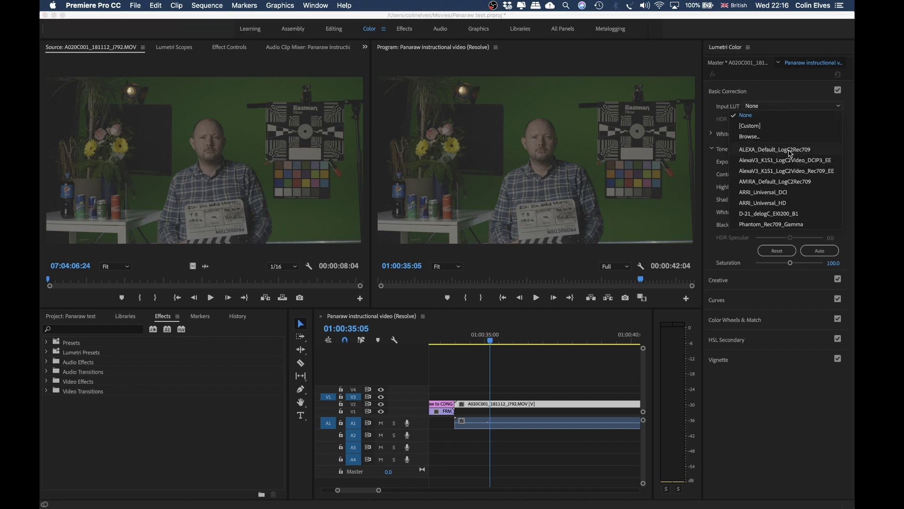
{"action": "left_click", "coordinate": [750, 137]}
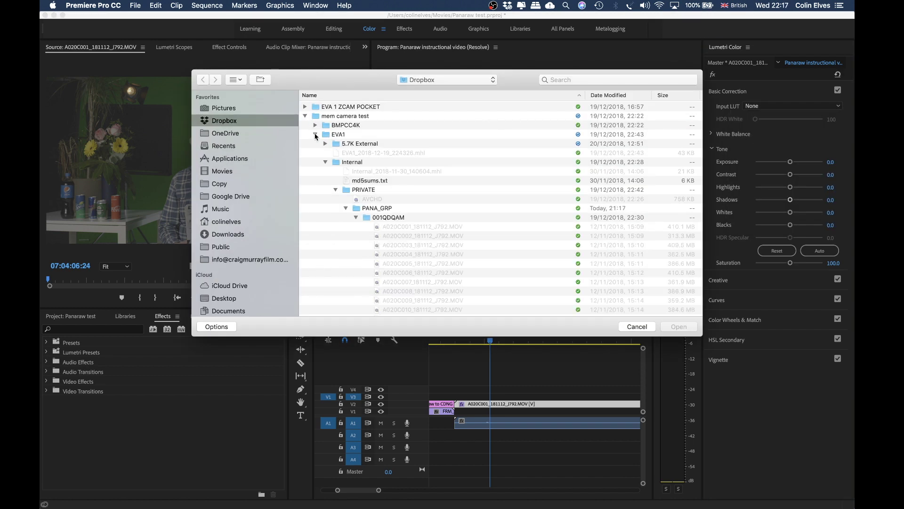
{"action": "left_click", "coordinate": [315, 135]}
{"action": "left_click", "coordinate": [306, 190]}
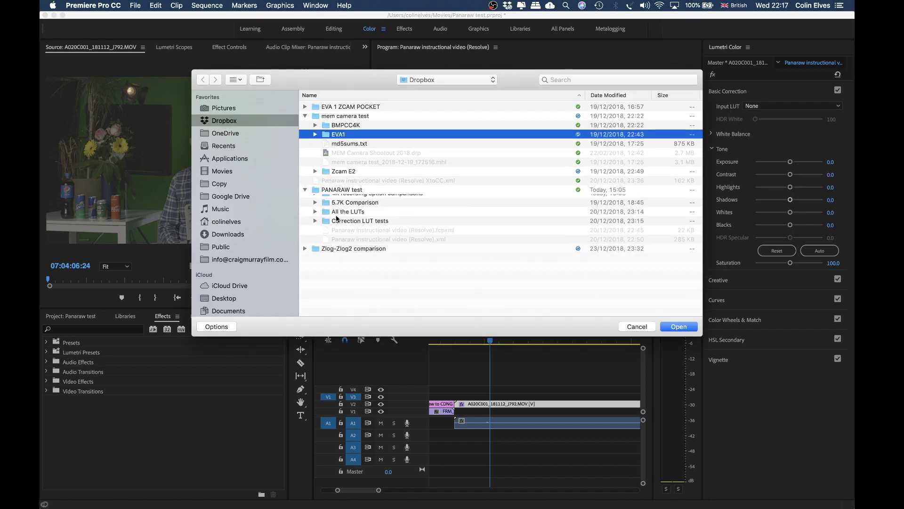
{"action": "left_click", "coordinate": [315, 227]}
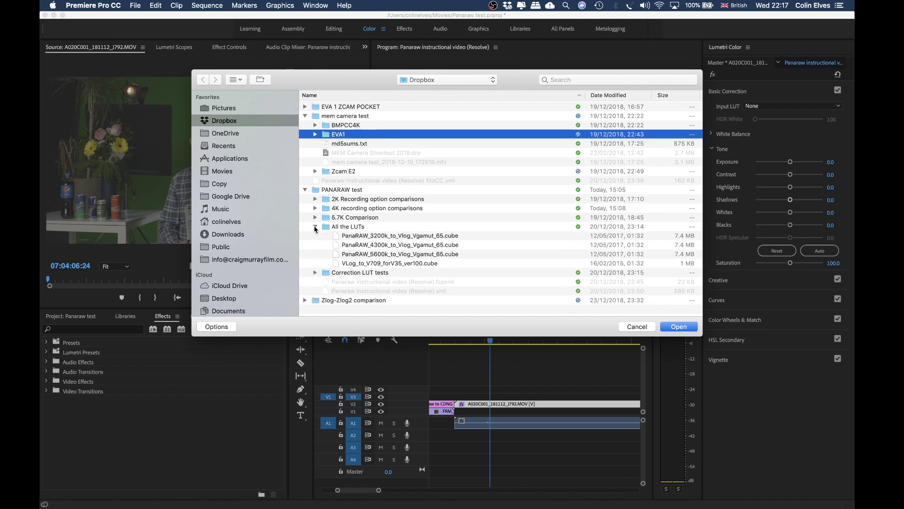
{"action": "left_click", "coordinate": [368, 264]}
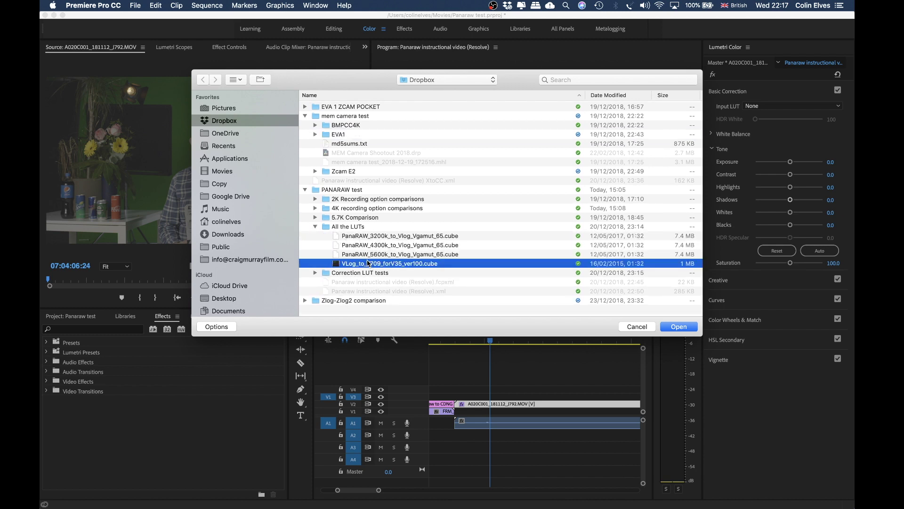
{"action": "left_click", "coordinate": [669, 327]}
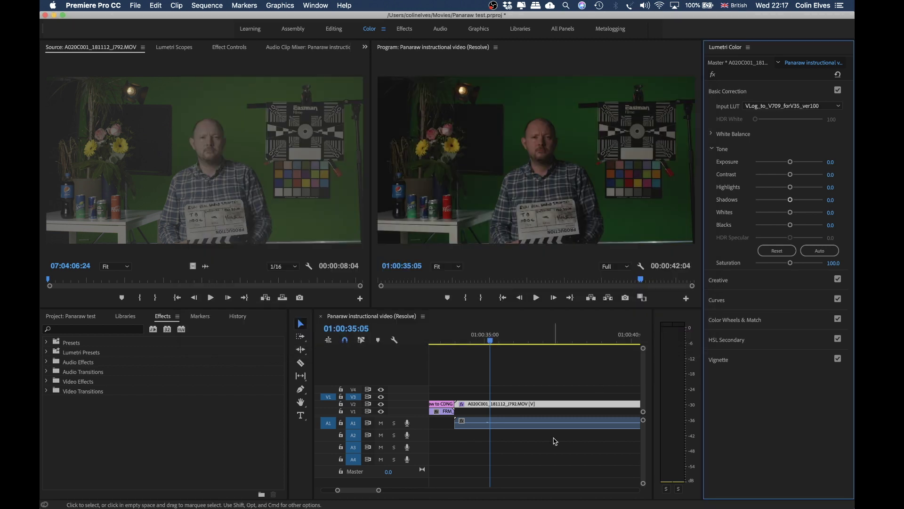
Compare the 4K ProRes Raw, 4K All-I internal and 4K Vlog HDMI to ProRes clips in the program view
{"action": "scroll", "coordinate": [555, 442], "scroll_direction": "up", "scroll_amount": 10}
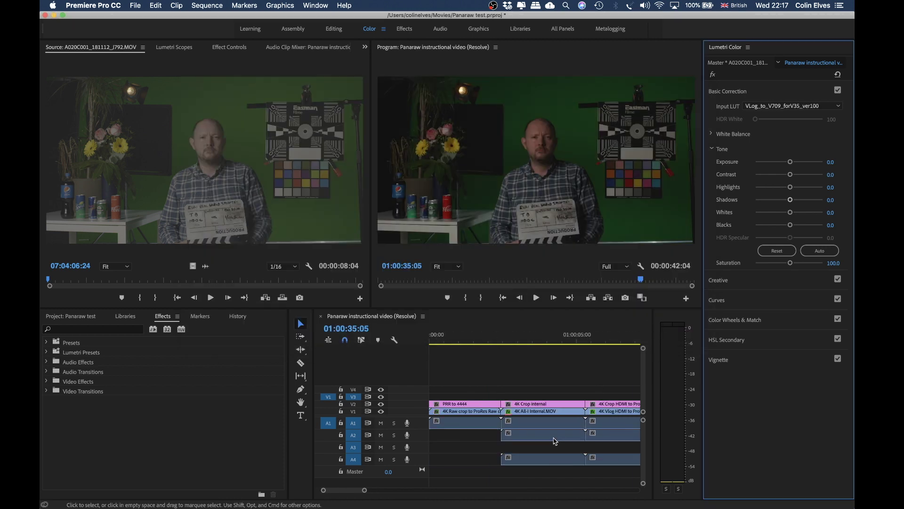
{"action": "left_click", "coordinate": [460, 336]}
{"action": "mouse_move", "coordinate": [461, 335]}
{"action": "left_mouse_down"}
{"action": "mouse_move", "coordinate": [515, 338]}
{"action": "mouse_move", "coordinate": [474, 335]}
{"action": "left_mouse_up"}
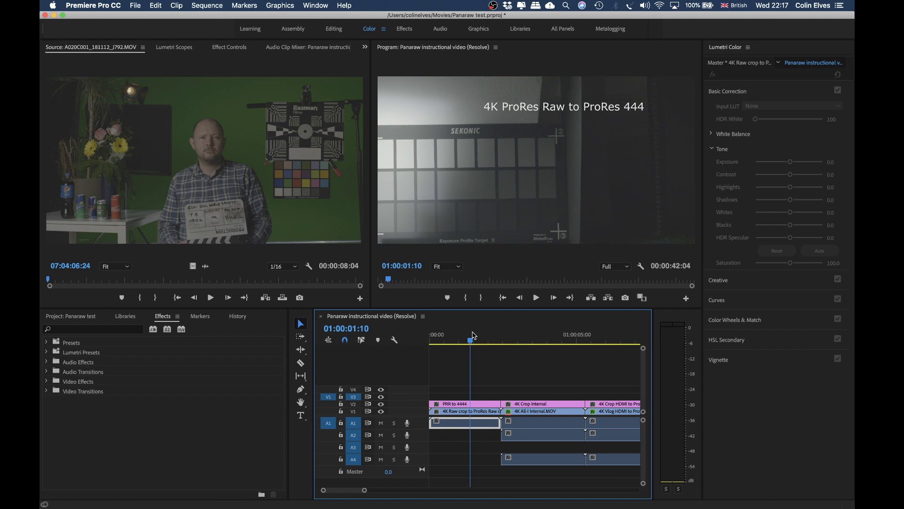
{"action": "left_click_drag", "start_coordinate": [472, 339], "coordinate": [542, 337]}
{"action": "scroll", "coordinate": [544, 337], "scroll_direction": "right", "scroll_amount": 5}
{"action": "scroll", "coordinate": [567, 339], "scroll_direction": "left", "scroll_amount": 5}
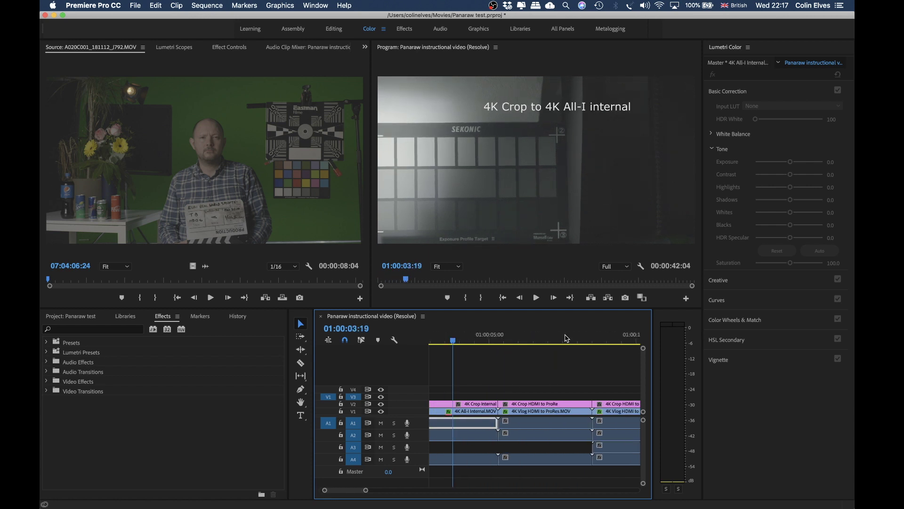
{"action": "left_click_drag", "start_coordinate": [444, 340], "coordinate": [525, 341]}
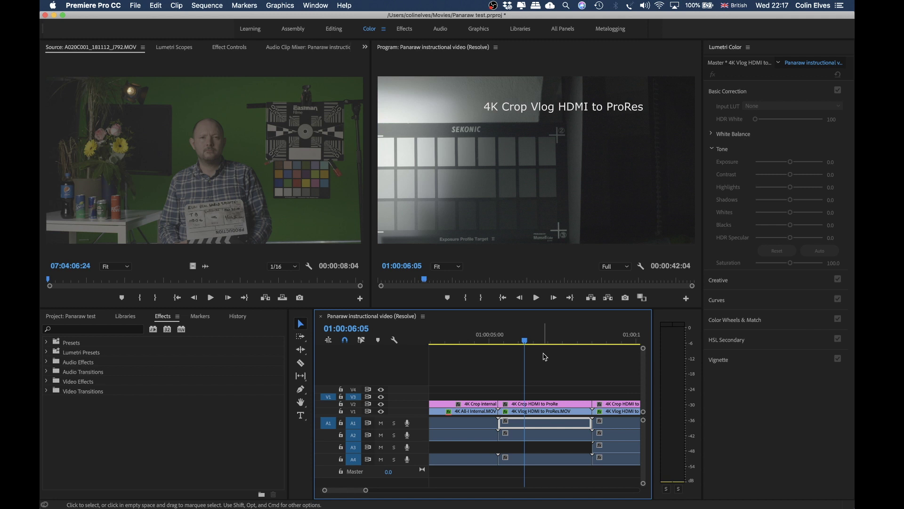
{"action": "mouse_move", "coordinate": [524, 338]}
{"action": "left_mouse_down"}
{"action": "mouse_move", "coordinate": [484, 338]}
{"action": "mouse_move", "coordinate": [531, 336]}
{"action": "mouse_move", "coordinate": [485, 335]}
{"action": "mouse_move", "coordinate": [511, 334]}
{"action": "left_mouse_up"}
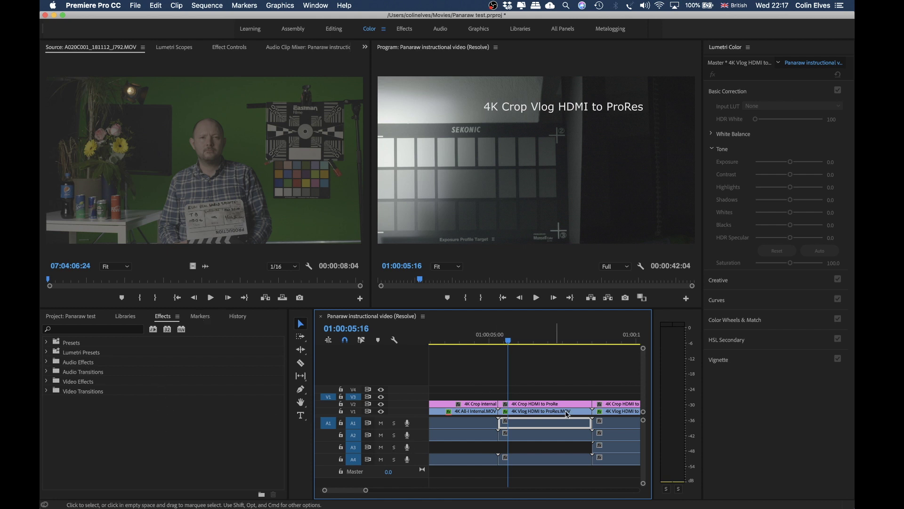
{"action": "left_click_drag", "start_coordinate": [508, 343], "coordinate": [548, 346]}
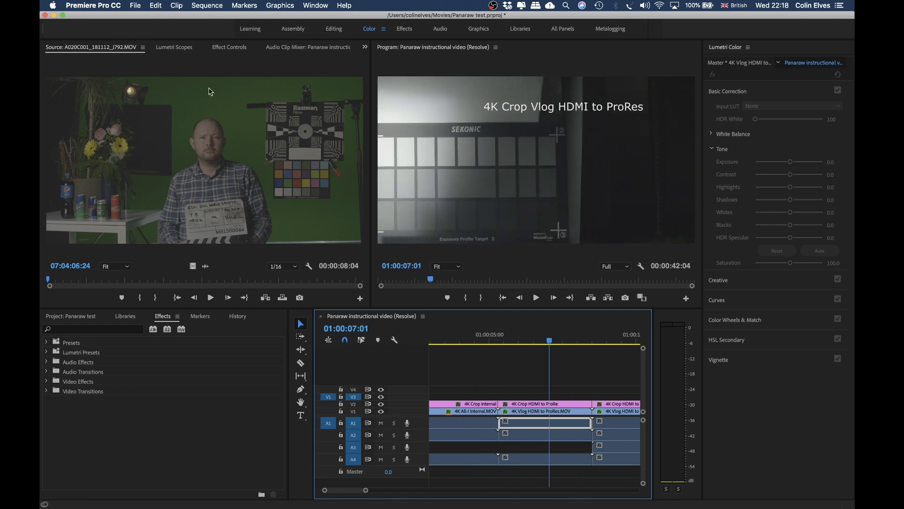
Show the Lumetri Scopes and compare the waveforms on both sides of the 4K All-I internal to Vlog HDMI ProRes edit
{"action": "left_click", "coordinate": [171, 49]}
{"action": "left_click", "coordinate": [548, 346]}
{"action": "left_click_drag", "start_coordinate": [549, 331], "coordinate": [487, 347]}
{"action": "key", "text": "Up"}
{"action": "key", "text": "Down"}
{"action": "key", "text": "Up"}
{"action": "key", "text": "Down"}
{"action": "key", "text": "Up"}
{"action": "key", "text": "Down"}
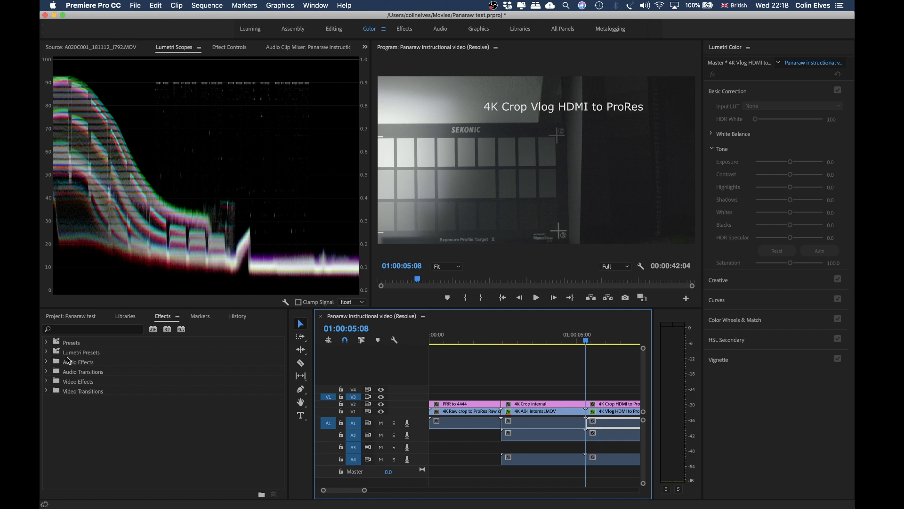
Apply the technical Lumetri preset Full to Legal Range, 10-bit to the 4K Vlog HDMI to ProRes clip
{"action": "left_click", "coordinate": [47, 352]}
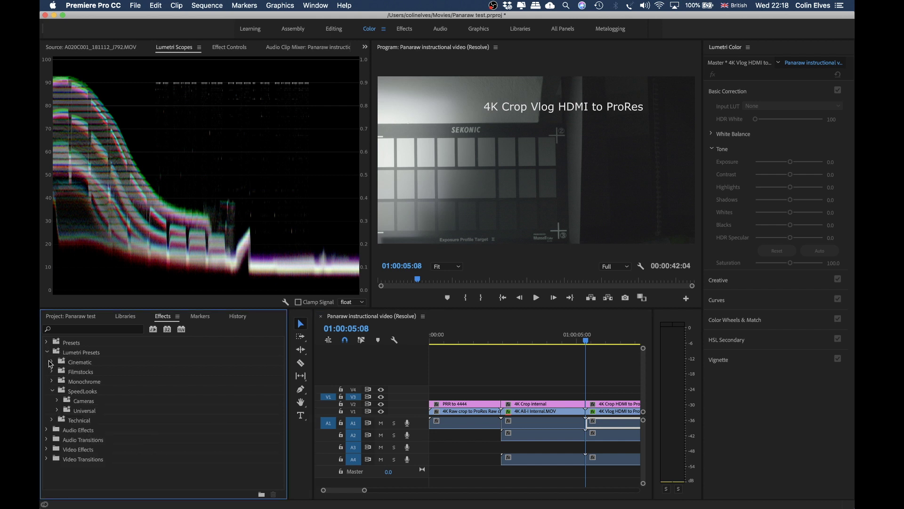
{"action": "left_click", "coordinate": [52, 391]}
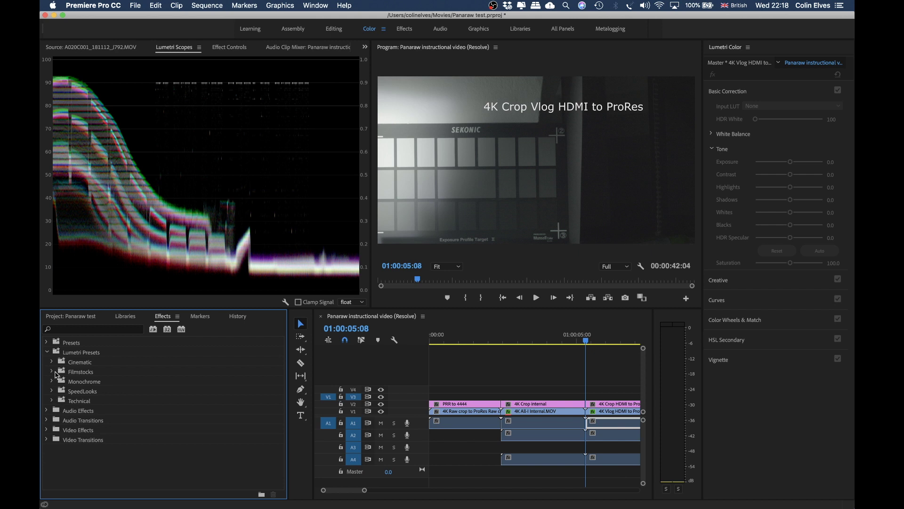
{"action": "left_click", "coordinate": [52, 400]}
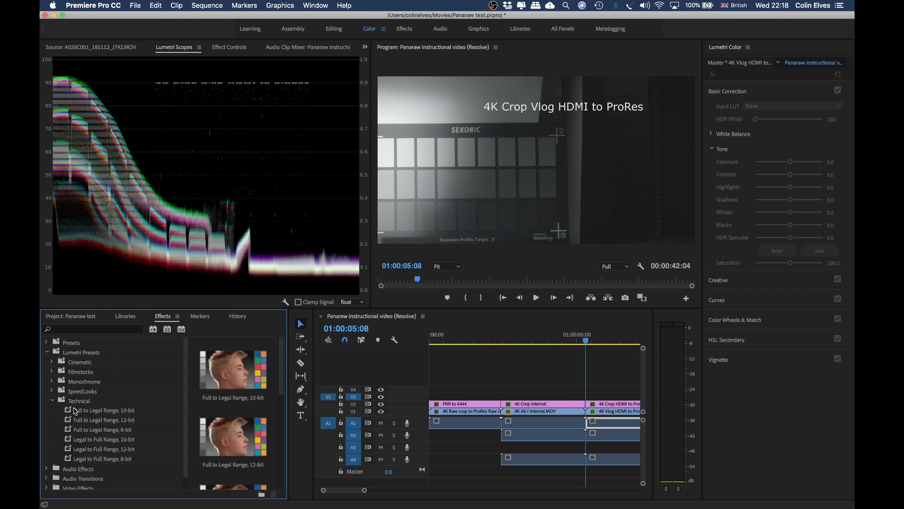
{"action": "left_click", "coordinate": [93, 399]}
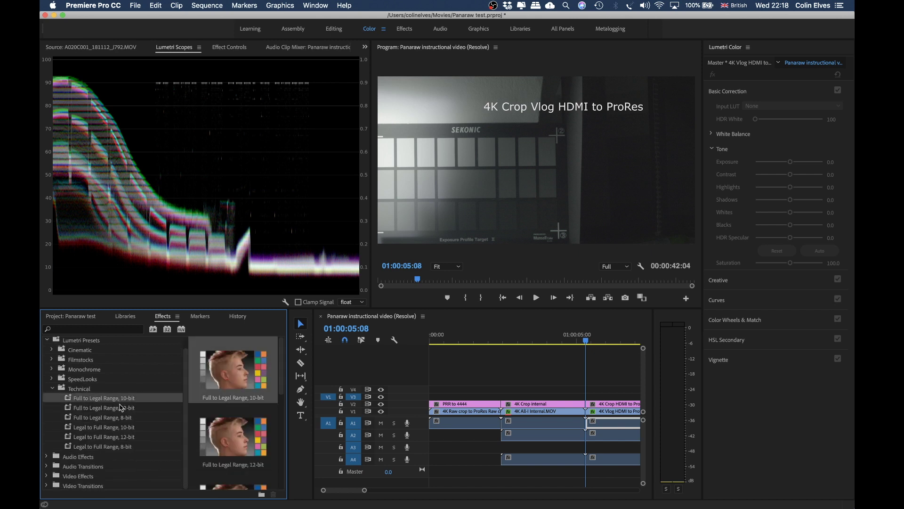
{"action": "left_click_drag", "start_coordinate": [102, 402], "coordinate": [602, 404]}
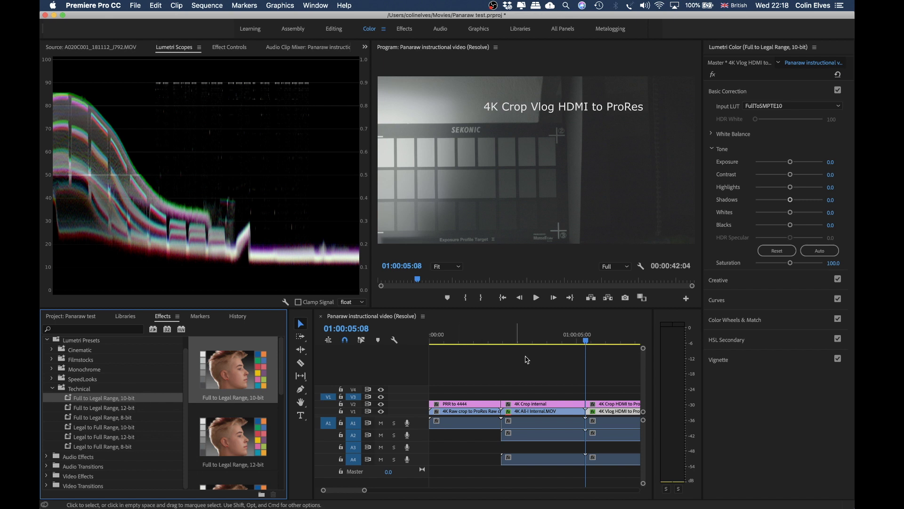
Check the corrected HDMI ProRes clip against 4K All-I internal, and apply Full to Legal Range, 10-bit to the 4K Vlog HDMI to DnX clip
{"action": "mouse_move", "coordinate": [557, 337]}
{"action": "left_mouse_down"}
{"action": "mouse_move", "coordinate": [609, 347]}
{"action": "mouse_move", "coordinate": [569, 349]}
{"action": "left_mouse_up"}
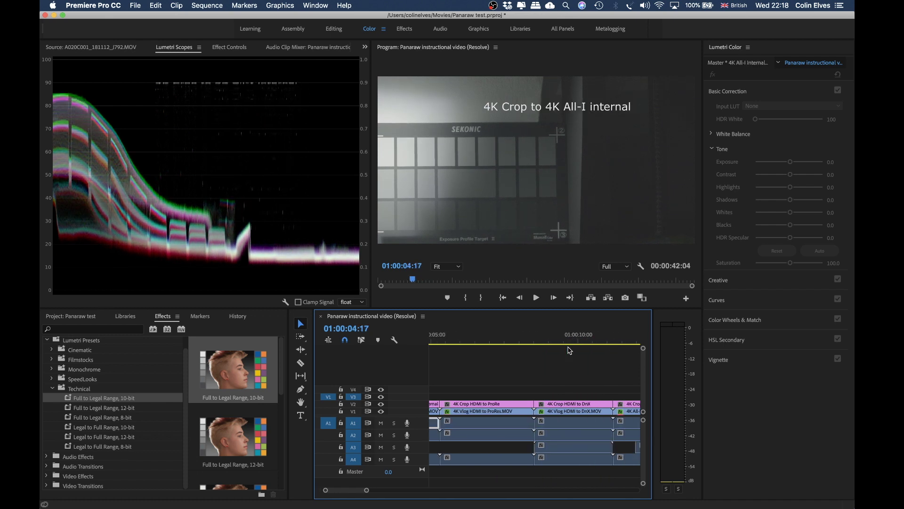
{"action": "left_click", "coordinate": [556, 340]}
{"action": "mouse_move", "coordinate": [573, 344]}
{"action": "left_mouse_down"}
{"action": "mouse_move", "coordinate": [524, 340]}
{"action": "mouse_move", "coordinate": [564, 339]}
{"action": "left_mouse_up"}
{"action": "left_click_drag", "start_coordinate": [79, 400], "coordinate": [560, 411]}
Compare the waveform of the corrected HDMI to DnX clip with the neighbouring HDMI to ProRes and 4K All-I internal clips
{"action": "left_click_drag", "start_coordinate": [542, 342], "coordinate": [534, 344]}
{"action": "scroll", "coordinate": [534, 344], "scroll_direction": "down", "scroll_amount": 5}
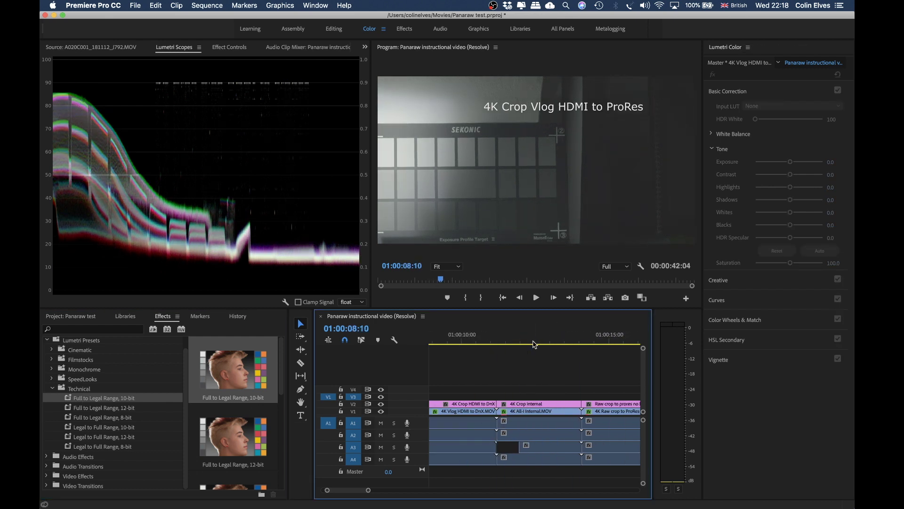
{"action": "left_click_drag", "start_coordinate": [460, 339], "coordinate": [548, 338]}
{"action": "left_click", "coordinate": [558, 335]}
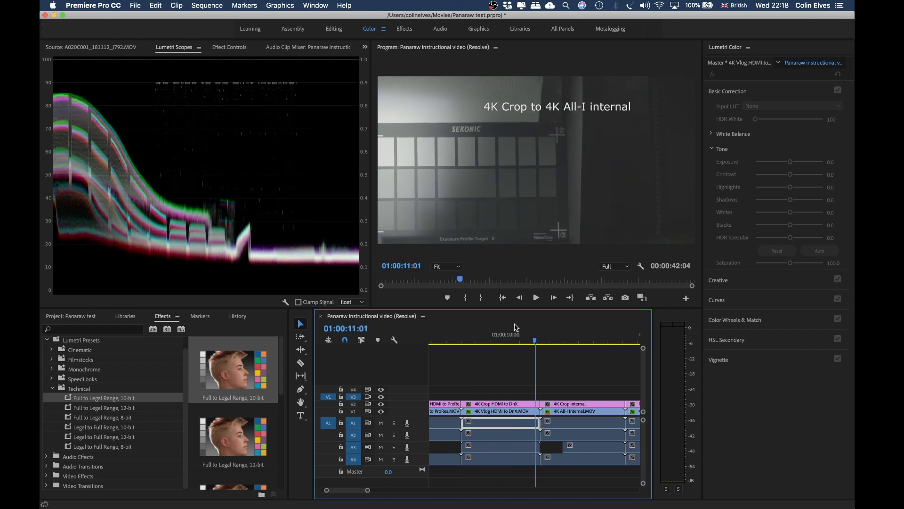
{"action": "scroll", "coordinate": [562, 332], "scroll_direction": "down", "scroll_amount": 5}
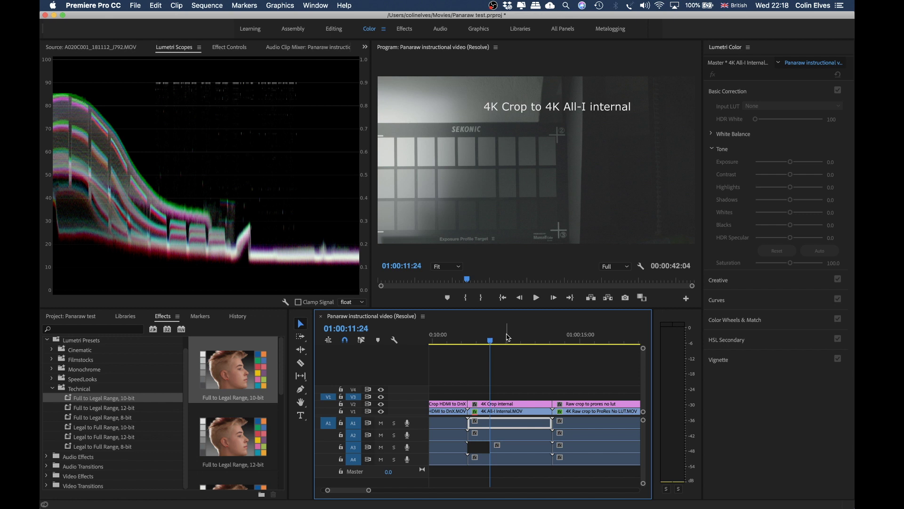
Apply the input LUT PanaRAW_3200k_to_Vlog_Vgamut_65.cube to the 4K Raw crop to ProRes No LUT clip in the sequence
{"action": "mouse_move", "coordinate": [508, 337]}
{"action": "left_mouse_down"}
{"action": "mouse_move", "coordinate": [578, 339]}
{"action": "mouse_move", "coordinate": [484, 338]}
{"action": "mouse_move", "coordinate": [537, 339]}
{"action": "mouse_move", "coordinate": [514, 339]}
{"action": "left_mouse_up"}
{"action": "scroll", "coordinate": [572, 339], "scroll_direction": "right", "scroll_amount": 3}
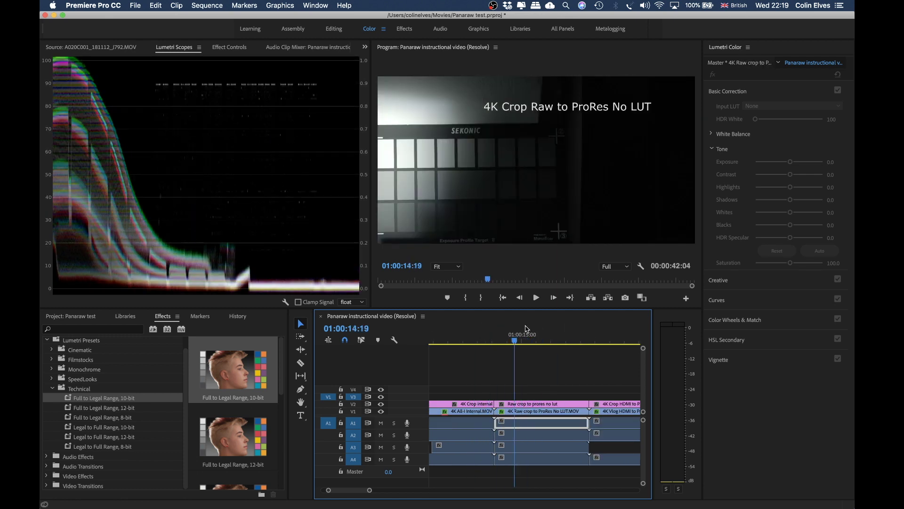
{"action": "left_click", "coordinate": [523, 330]}
{"action": "left_click", "coordinate": [760, 104]}
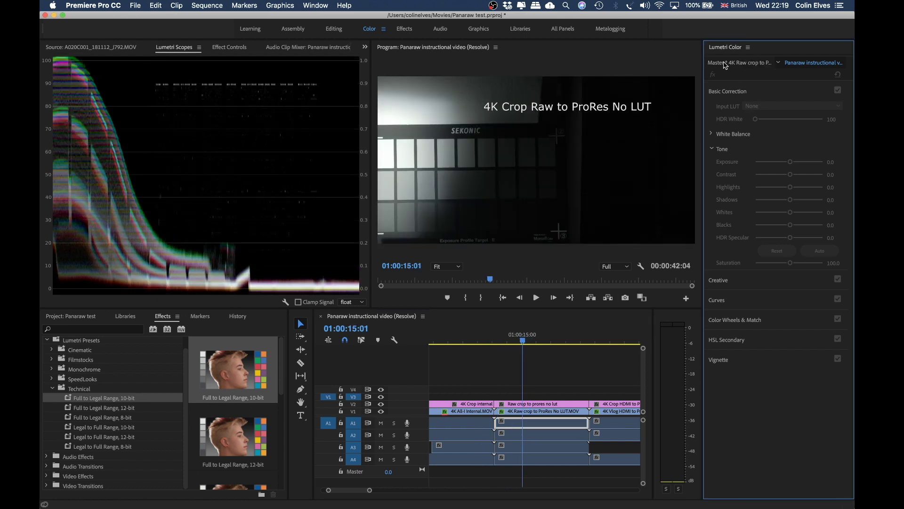
{"action": "left_click", "coordinate": [749, 64]}
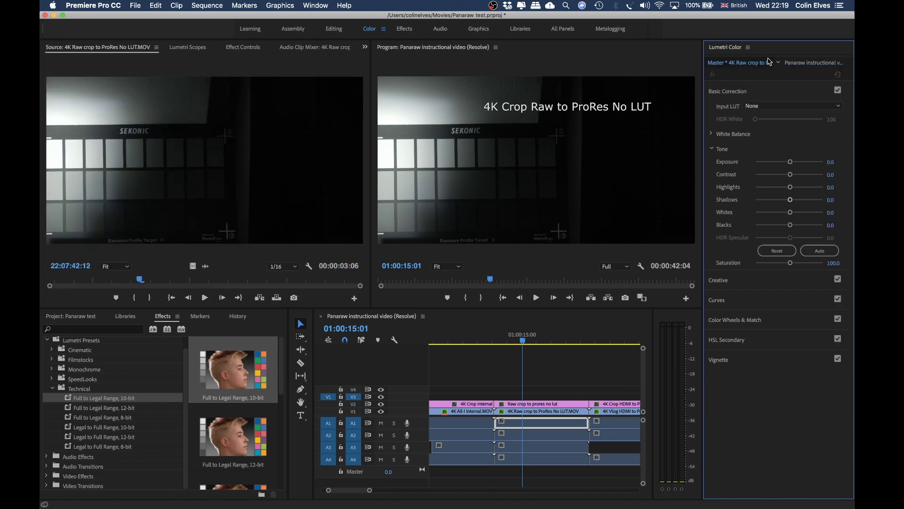
{"action": "left_click", "coordinate": [822, 66]}
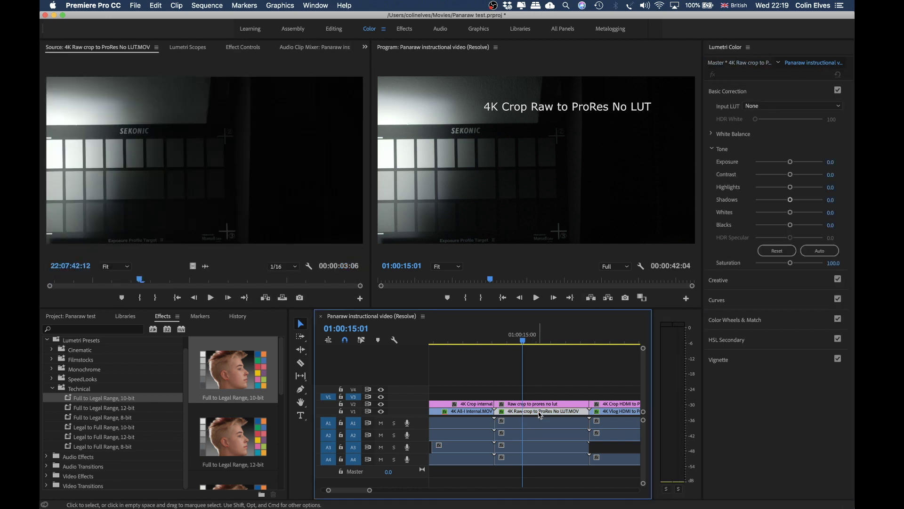
{"action": "left_click", "coordinate": [768, 107]}
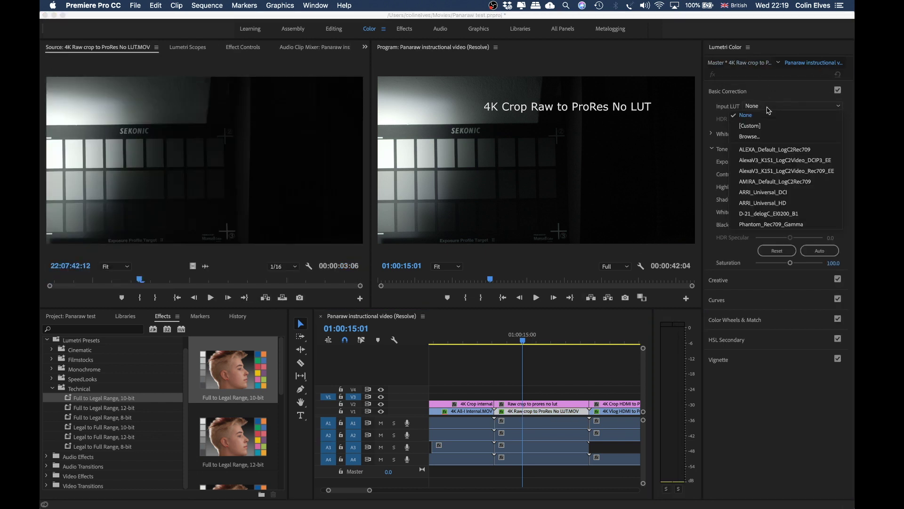
{"action": "left_click", "coordinate": [773, 137]}
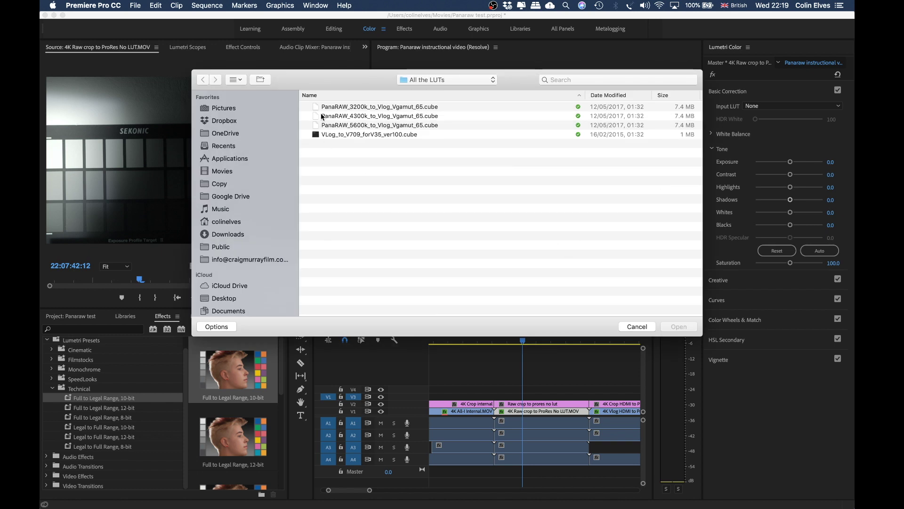
{"action": "left_click", "coordinate": [338, 106]}
{"action": "left_click", "coordinate": [680, 328]}
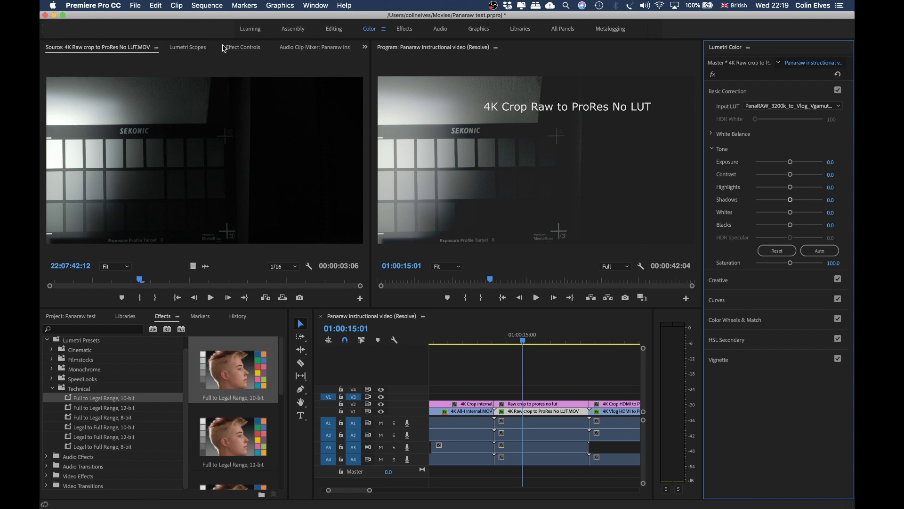
Add the Full to Legal Range, 10-bit preset to the Raw crop to ProRes No LUT clip and place it before the LUT's Lumetri Color effect
{"action": "left_click", "coordinate": [202, 47]}
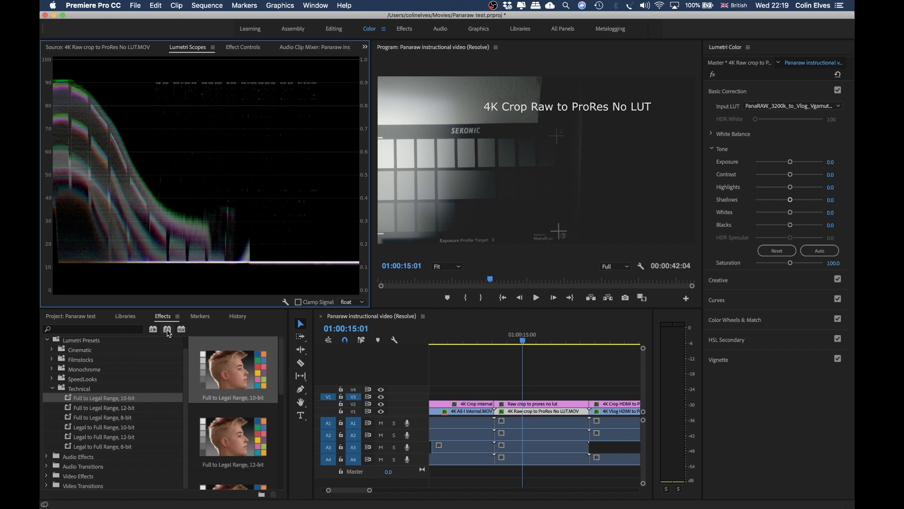
{"action": "left_click_drag", "start_coordinate": [79, 397], "coordinate": [527, 415]}
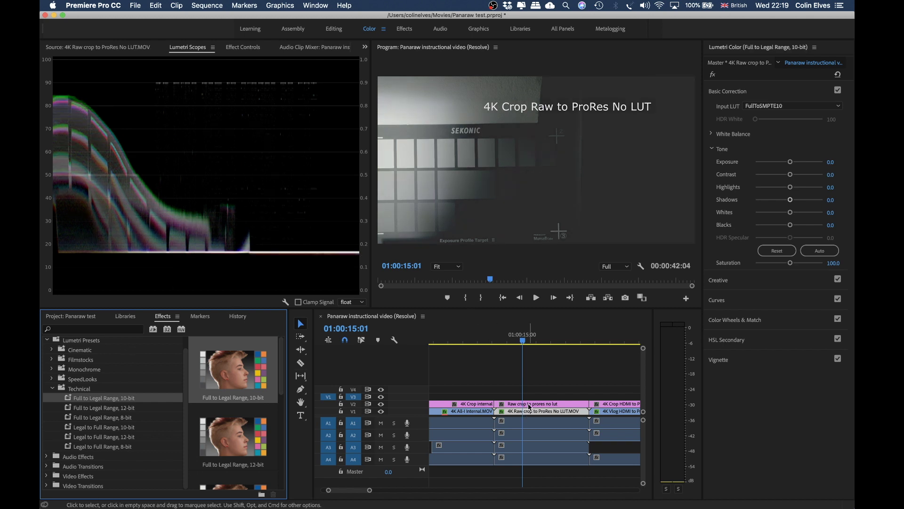
{"action": "left_click", "coordinate": [234, 47]}
{"action": "scroll", "coordinate": [122, 183], "scroll_direction": "down", "scroll_amount": 10}
{"action": "scroll", "coordinate": [122, 183], "scroll_direction": "up", "scroll_amount": 2}
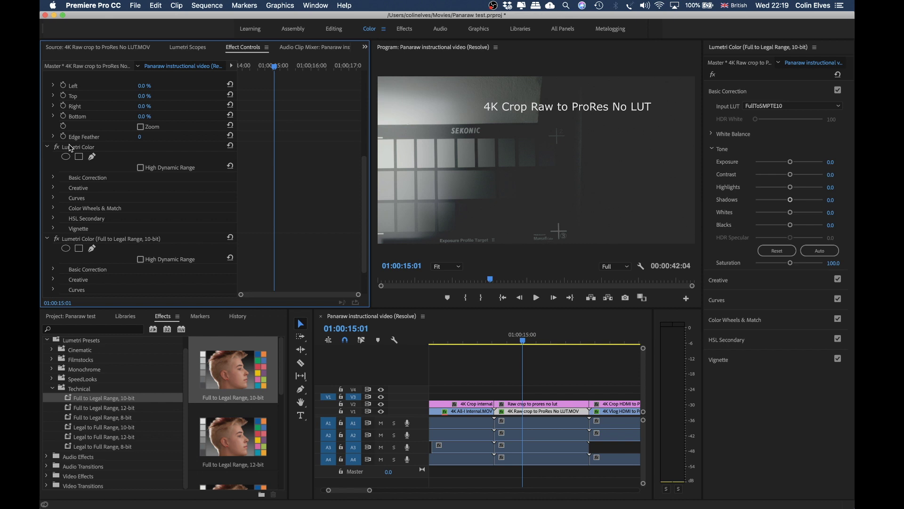
{"action": "left_click_drag", "start_coordinate": [126, 243], "coordinate": [121, 208]}
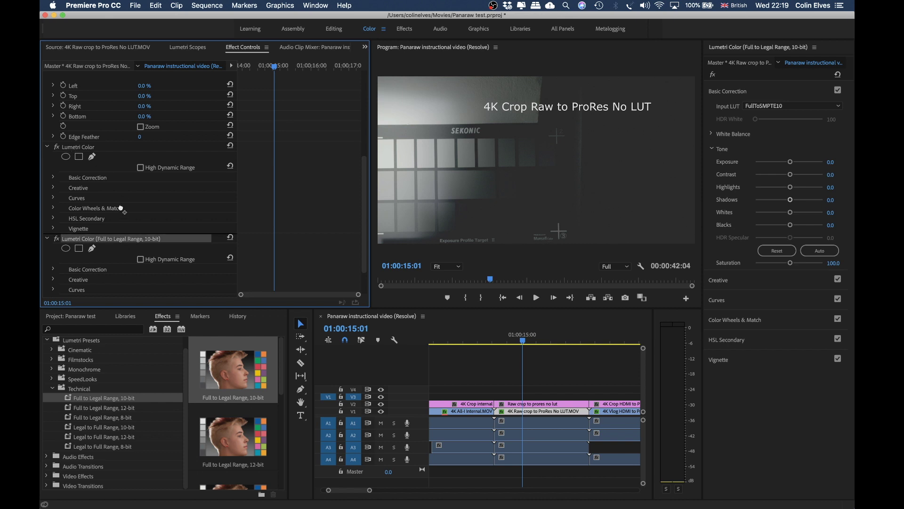
{"action": "left_click_drag", "start_coordinate": [126, 157], "coordinate": [139, 144]}
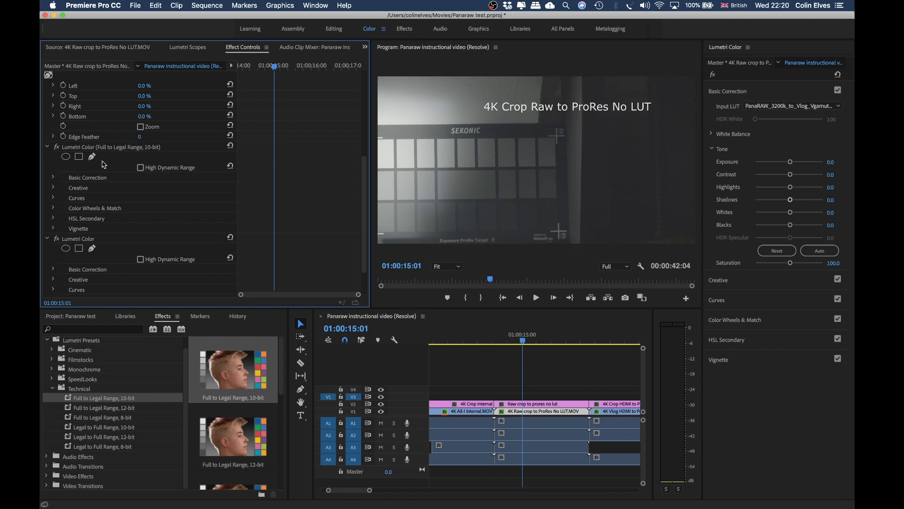
Review the order of the two Lumetri effects and check the raw clip's waveform against the neighbouring 4K All-I internal clip
{"action": "left_click", "coordinate": [70, 242]}
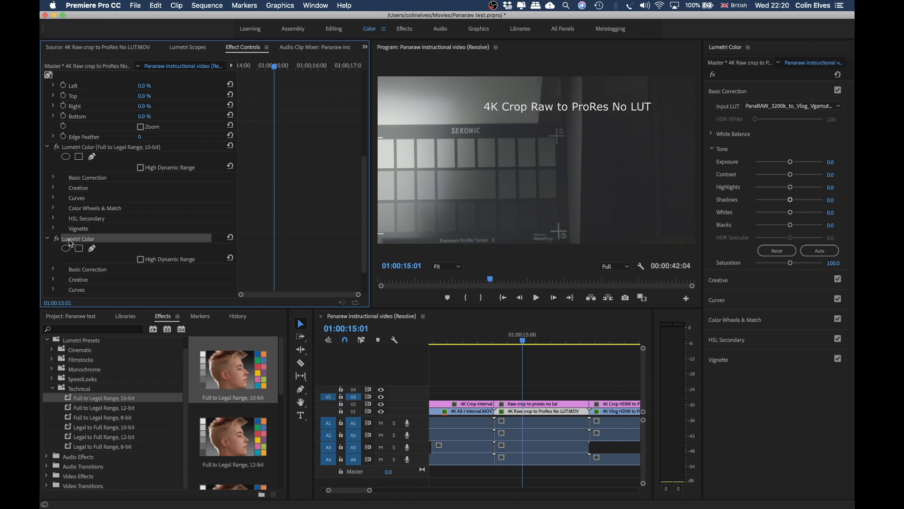
{"action": "left_click", "coordinate": [63, 150]}
{"action": "scroll", "coordinate": [83, 245], "scroll_direction": "down", "scroll_amount": 3}
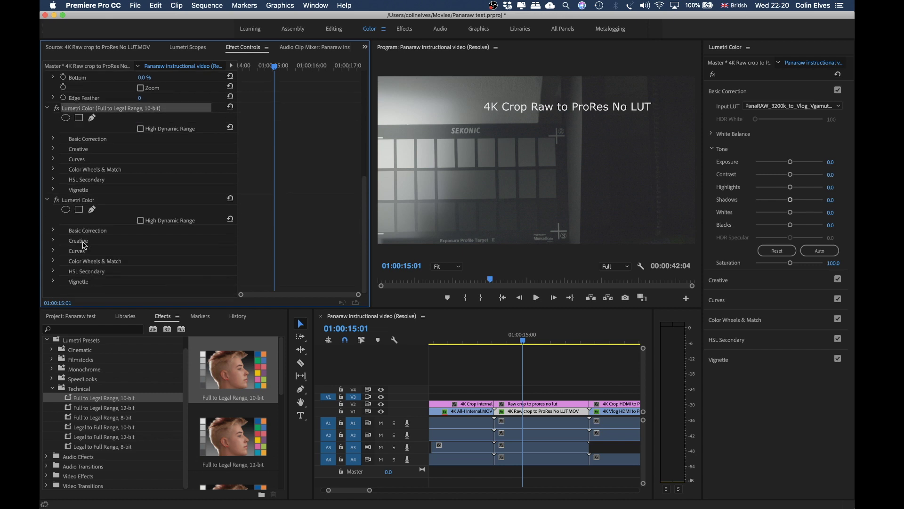
{"action": "scroll", "coordinate": [56, 211], "scroll_direction": "up", "scroll_amount": 5}
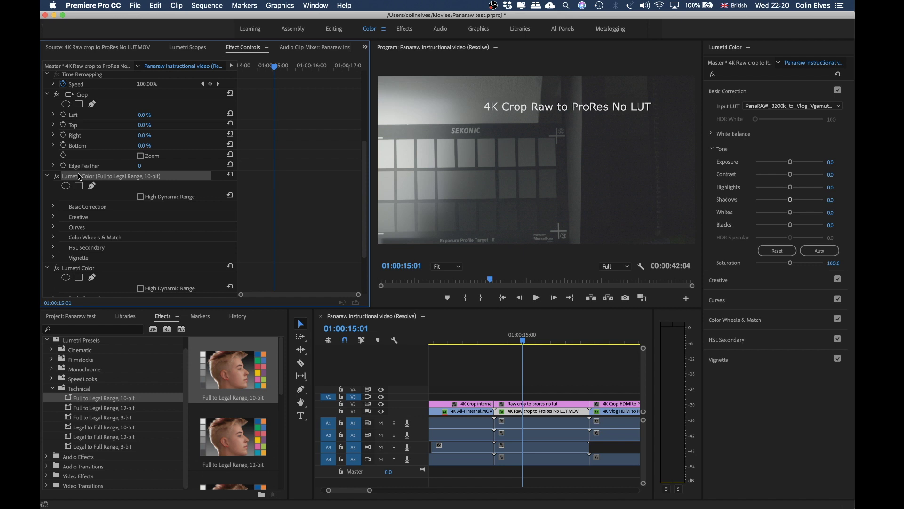
{"action": "left_click", "coordinate": [480, 344]}
{"action": "left_click_drag", "start_coordinate": [480, 346], "coordinate": [522, 345]}
{"action": "left_click", "coordinate": [187, 47]}
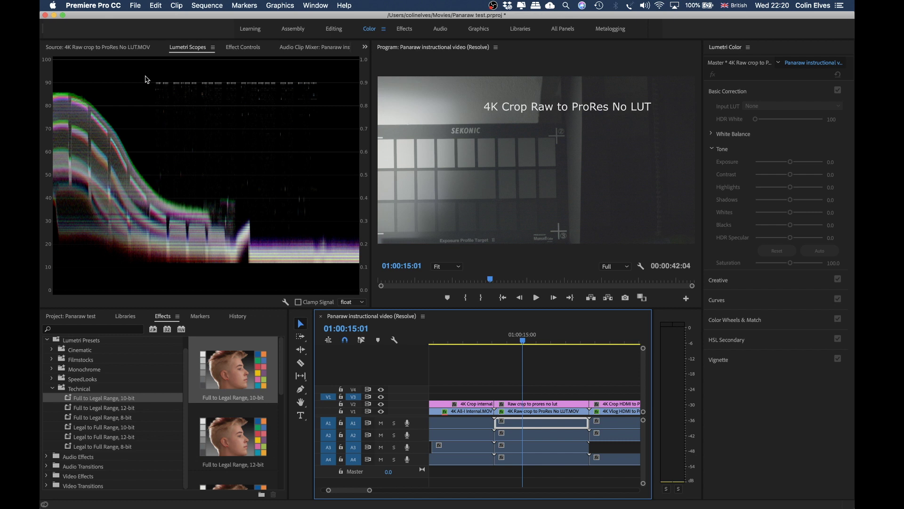
Compare the uncorrected source of the raw clip with its corrected picture in the sequence and check its input LUT
{"action": "left_click", "coordinate": [124, 47]}
{"action": "scroll", "coordinate": [520, 406], "scroll_direction": "right", "scroll_amount": 2}
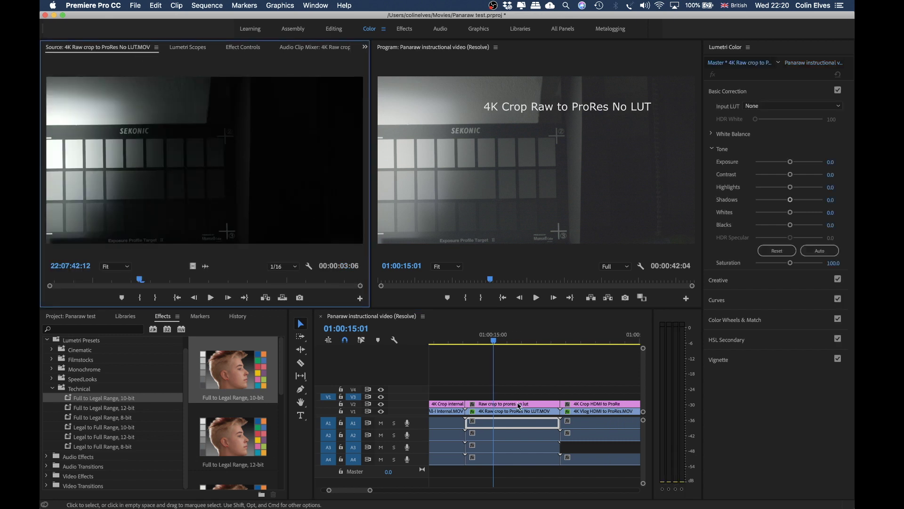
{"action": "scroll", "coordinate": [508, 367], "scroll_direction": "right", "scroll_amount": 3}
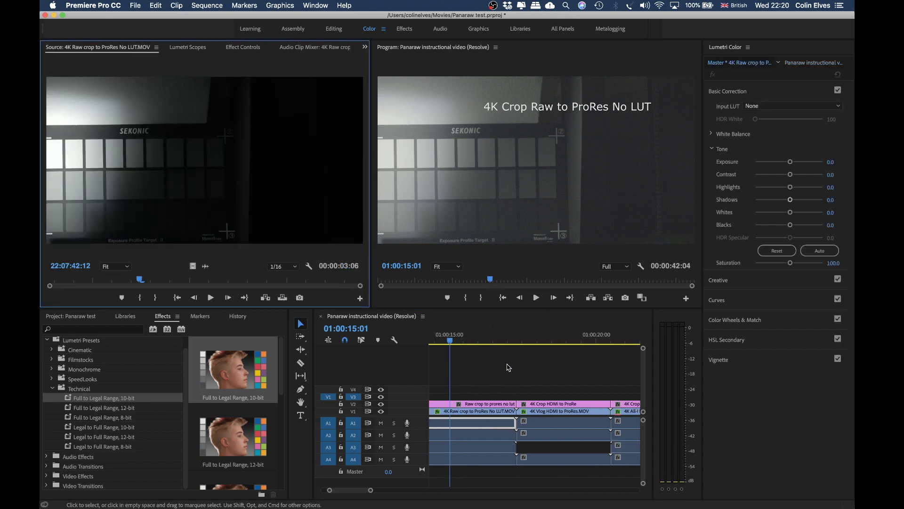
{"action": "left_click", "coordinate": [477, 340]}
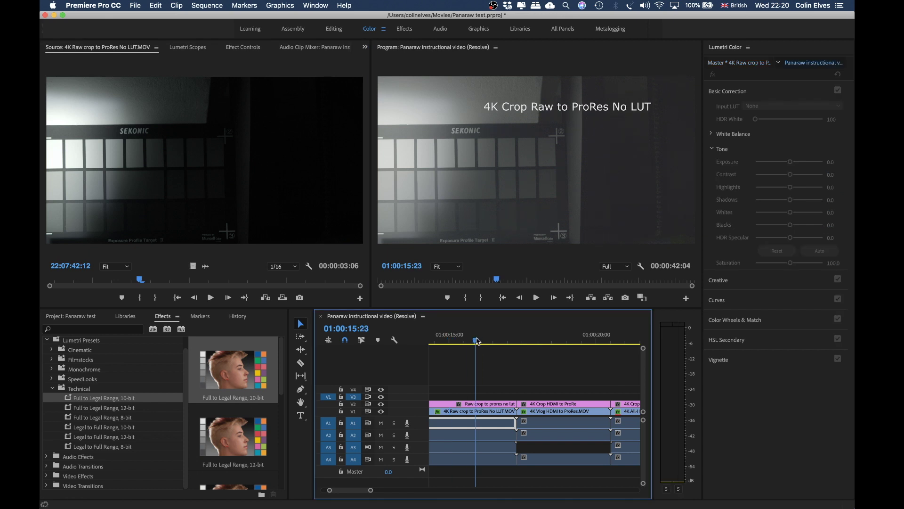
{"action": "scroll", "coordinate": [478, 340], "scroll_direction": "left", "scroll_amount": 12}
{"action": "scroll", "coordinate": [478, 340], "scroll_direction": "right", "scroll_amount": 5}
{"action": "left_click", "coordinate": [172, 47]}
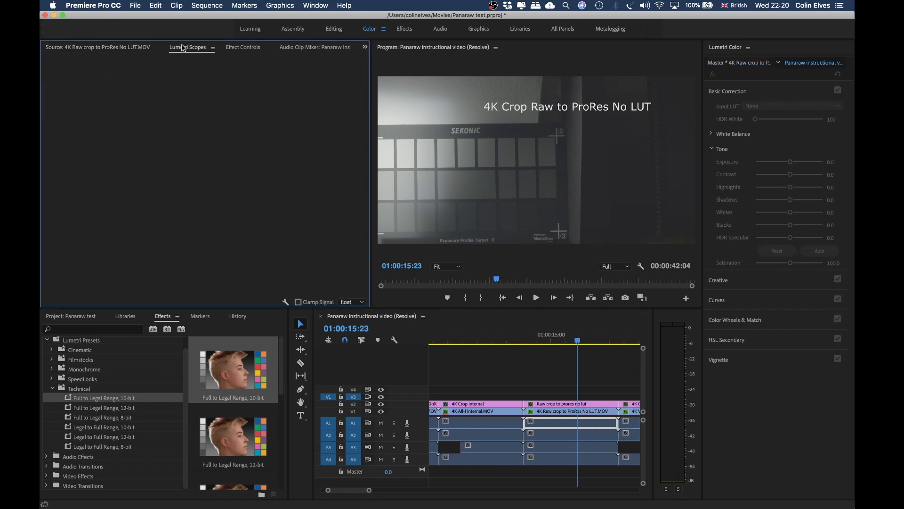
{"action": "left_click", "coordinate": [131, 48]}
{"action": "left_click", "coordinate": [180, 46]}
{"action": "left_click", "coordinate": [140, 48]}
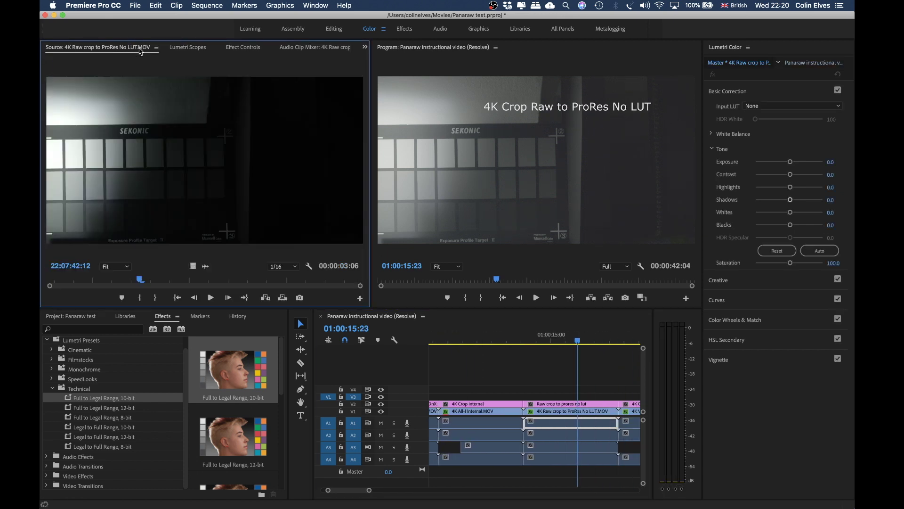
{"action": "left_click", "coordinate": [564, 404]}
{"action": "left_click", "coordinate": [560, 413]}
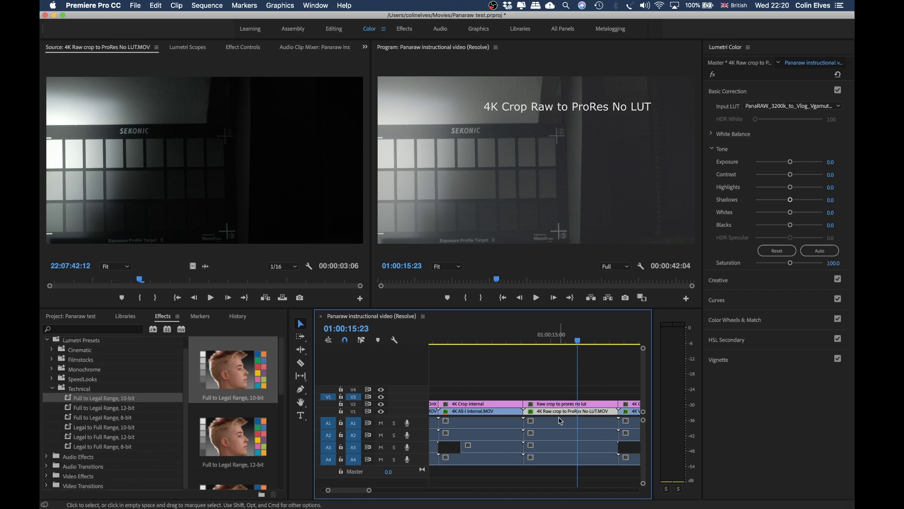
{"action": "left_click", "coordinate": [581, 404]}
{"action": "left_click", "coordinate": [581, 410]}
Copy the Lumetri Color effect with the VLog_to_V709_forV35_ver100 LUT from the A020C001_181112_J792.MOV clip
{"action": "scroll", "coordinate": [496, 377], "scroll_direction": "down", "scroll_amount": 5}
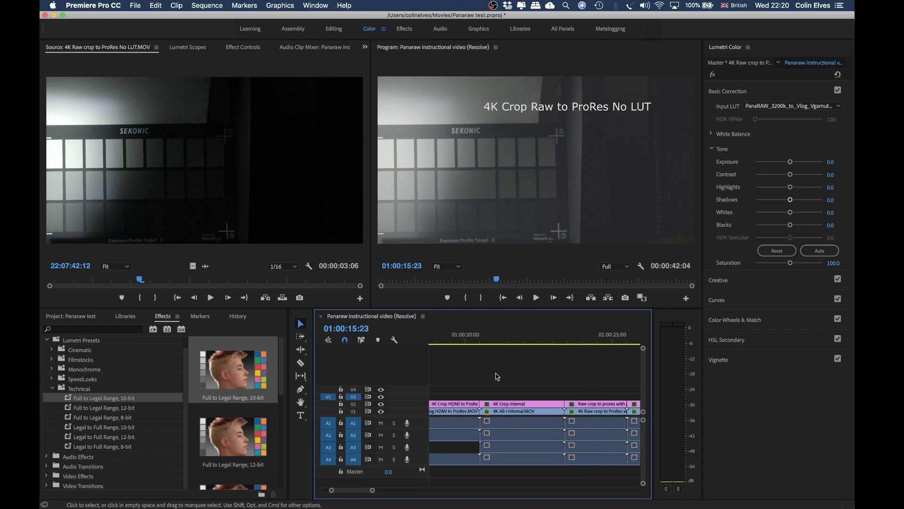
{"action": "left_click", "coordinate": [574, 337]}
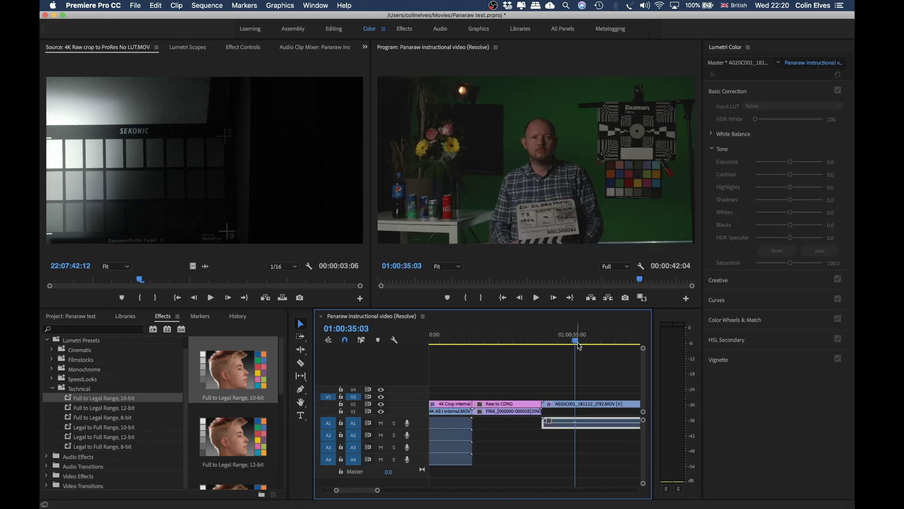
{"action": "left_click", "coordinate": [592, 404]}
{"action": "left_click", "coordinate": [188, 47]}
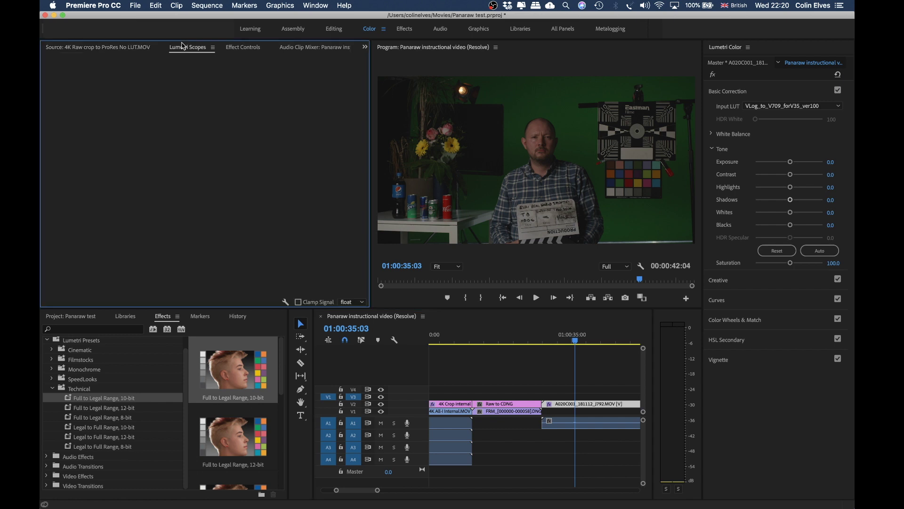
{"action": "left_click", "coordinate": [241, 47]}
{"action": "scroll", "coordinate": [80, 239], "scroll_direction": "down", "scroll_amount": 2}
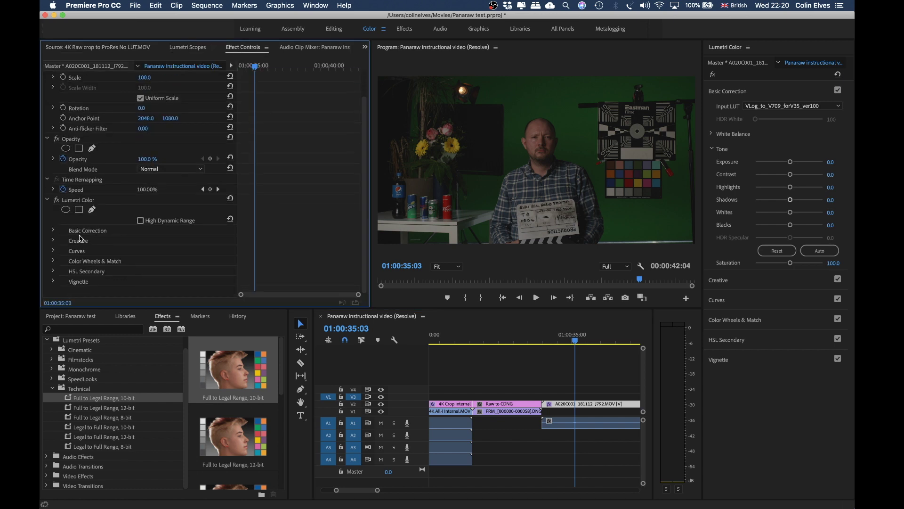
{"action": "scroll", "coordinate": [80, 238], "scroll_direction": "up", "scroll_amount": 2}
{"action": "left_click", "coordinate": [69, 230]}
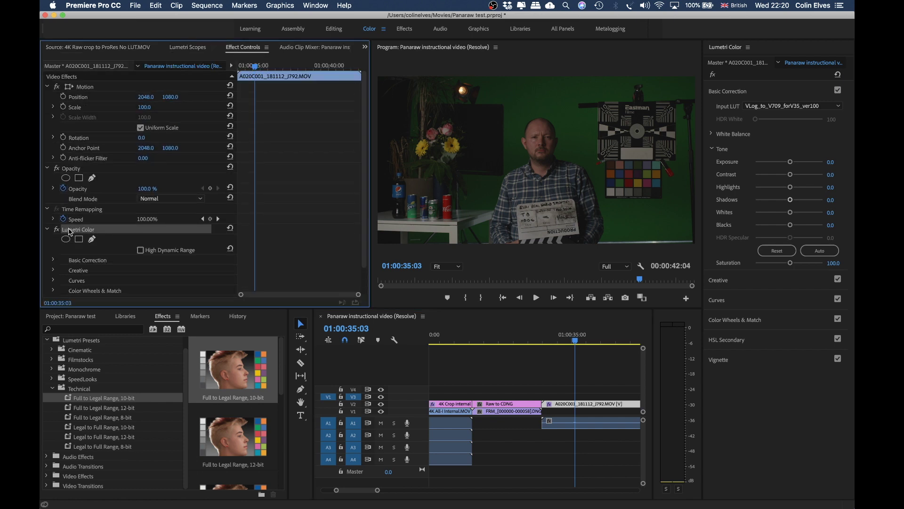
Paste the copied VLog_to_V709_forV35_ver100 Lumetri Color effect onto the 4K Crop internal title clip
{"action": "scroll", "coordinate": [535, 371], "scroll_direction": "up", "scroll_amount": 5}
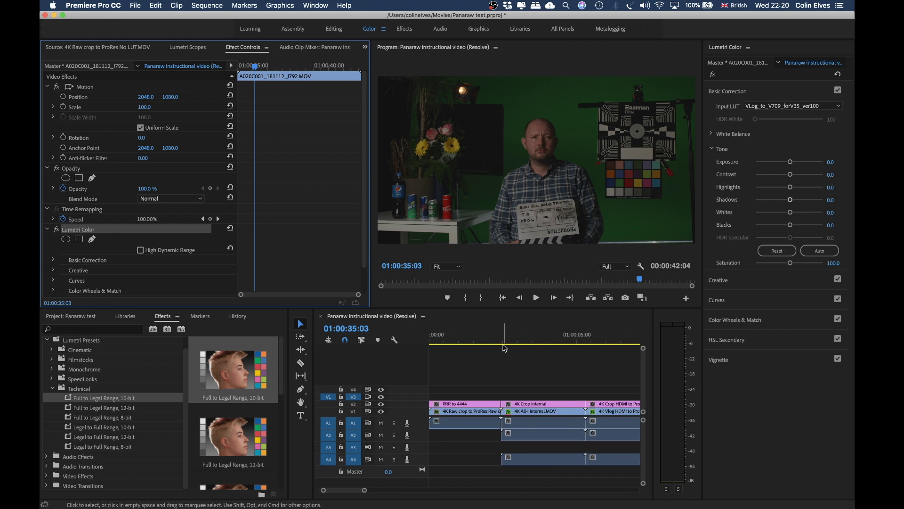
{"action": "mouse_move", "coordinate": [558, 349]}
{"action": "left_mouse_down"}
{"action": "mouse_move", "coordinate": [531, 346]}
{"action": "mouse_move", "coordinate": [571, 346]}
{"action": "left_mouse_up"}
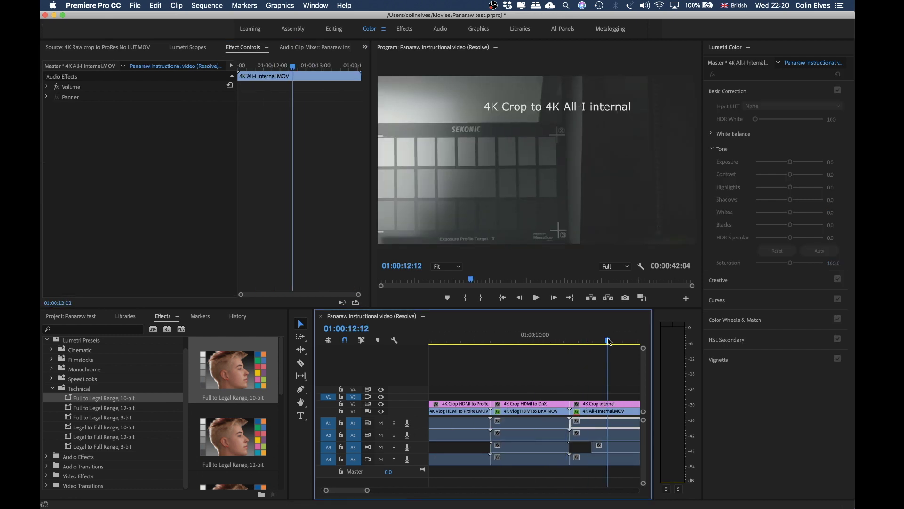
{"action": "scroll", "coordinate": [608, 341], "scroll_direction": "right", "scroll_amount": 2}
{"action": "left_click", "coordinate": [488, 406]}
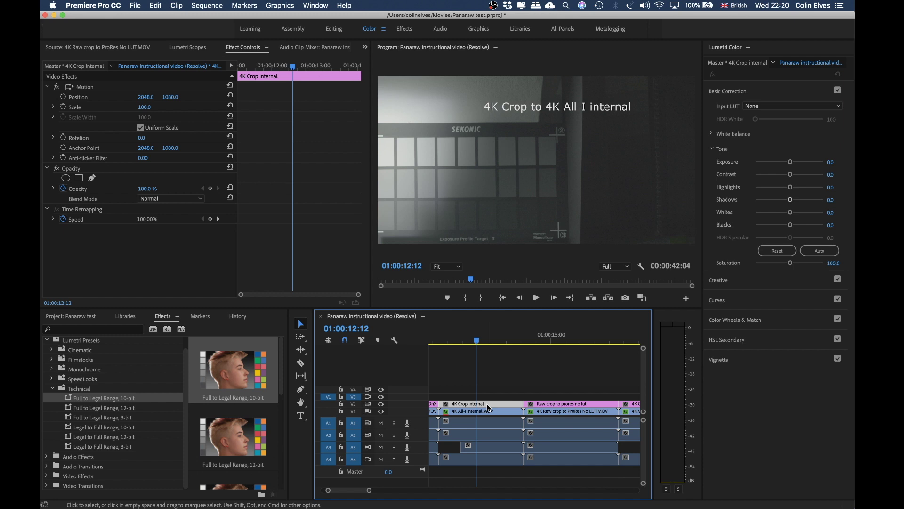
{"action": "scroll", "coordinate": [499, 372], "scroll_direction": "right", "scroll_amount": 2}
{"action": "left_click_drag", "start_coordinate": [513, 336], "coordinate": [450, 336]}
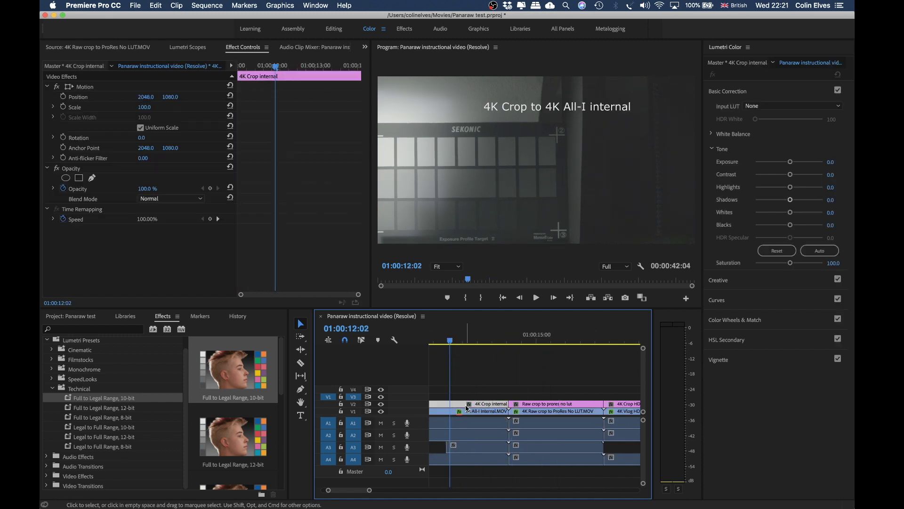
{"action": "left_click_drag", "start_coordinate": [449, 344], "coordinate": [461, 346]}
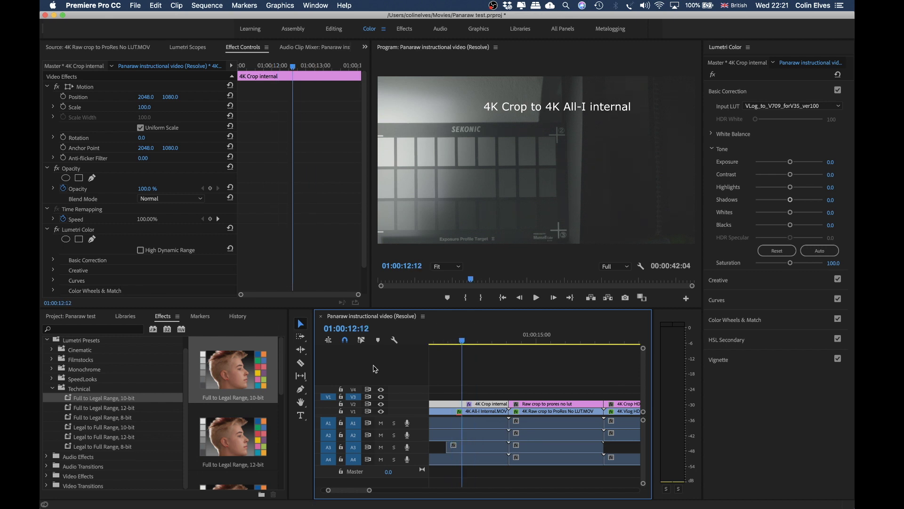
Toggle the pasted Lumetri Color effect off and on and check its input LUT choice on the 4K Crop internal clip
{"action": "left_click", "coordinate": [57, 230]}
{"action": "left_click", "coordinate": [58, 231]}
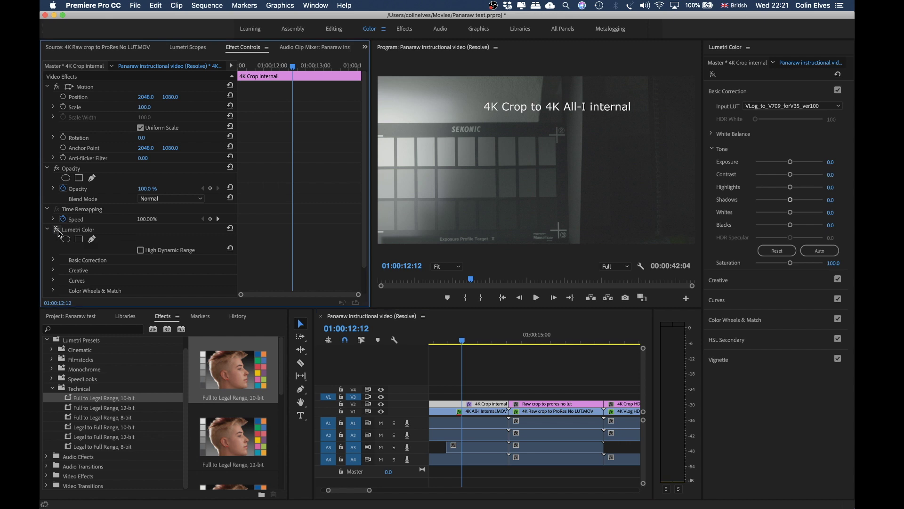
{"action": "left_click", "coordinate": [75, 230]}
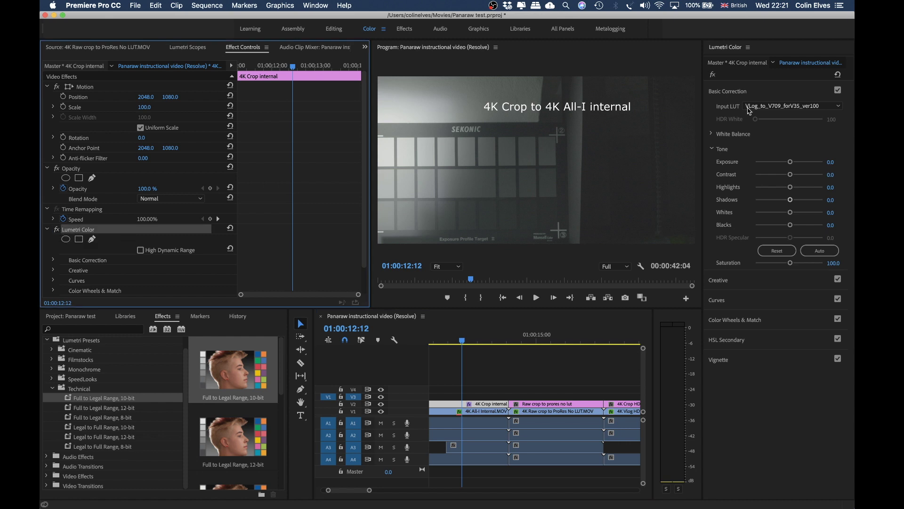
{"action": "left_click", "coordinate": [772, 106]}
{"action": "left_click", "coordinate": [776, 118]}
{"action": "left_click", "coordinate": [772, 108]}
{"action": "left_click", "coordinate": [775, 126]}
{"action": "scroll", "coordinate": [489, 372], "scroll_direction": "up", "scroll_amount": 3}
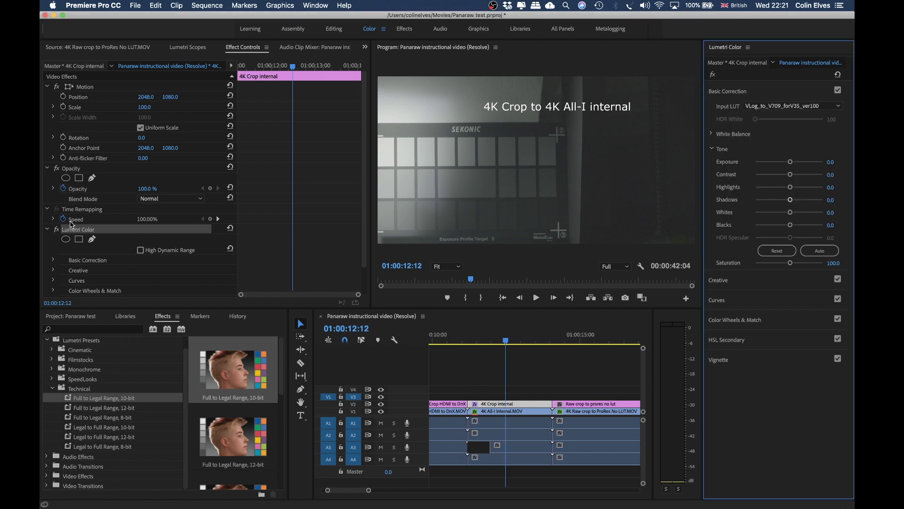
Open the 4K All-I Internal.MOV clip beneath the 4K Crop internal title and check its input LUT choices
{"action": "left_click", "coordinate": [88, 67]}
{"action": "left_click", "coordinate": [131, 67]}
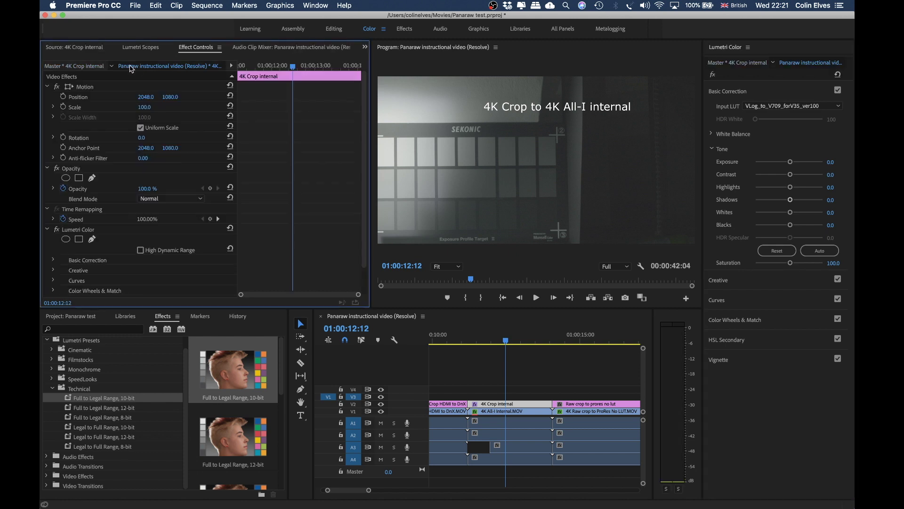
{"action": "left_click_drag", "start_coordinate": [521, 330], "coordinate": [501, 334]}
{"action": "left_click", "coordinate": [515, 403]}
{"action": "double_click", "coordinate": [514, 411]}
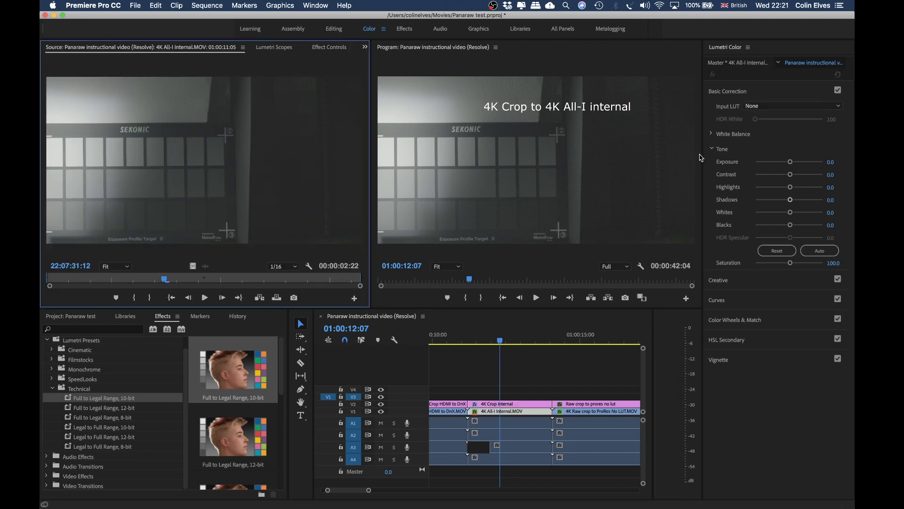
{"action": "left_click", "coordinate": [756, 112]}
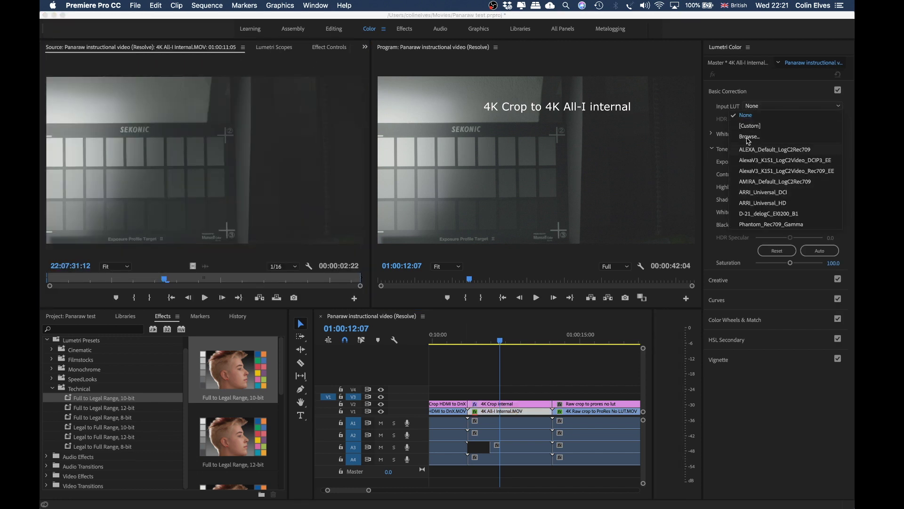
{"action": "left_click", "coordinate": [764, 115]}
Paste the copied VLog_to_V709_forV35_ver100 Lumetri Color effect onto the 4K All-I Internal.MOV clip
{"action": "left_click", "coordinate": [499, 412]}
{"action": "left_click", "coordinate": [498, 404]}
{"action": "left_click", "coordinate": [502, 414]}
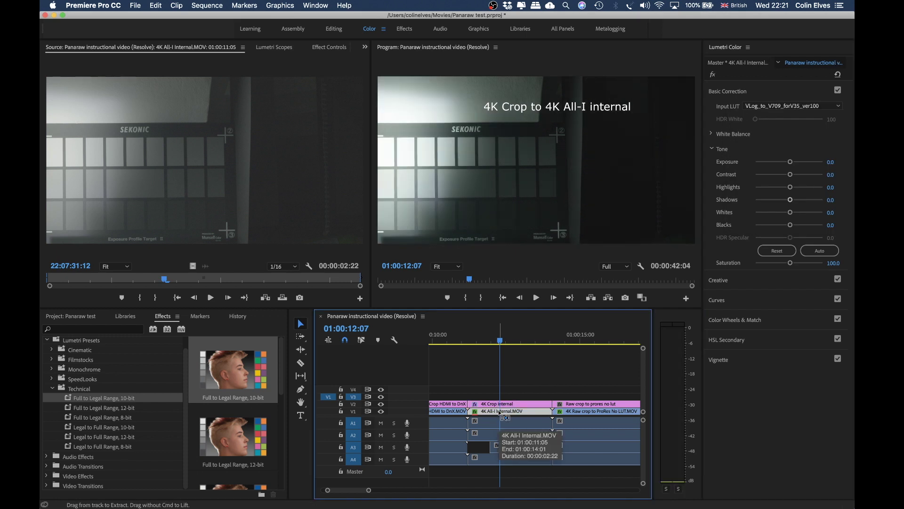
{"action": "left_click", "coordinate": [502, 342]}
{"action": "mouse_move", "coordinate": [503, 342]}
{"action": "left_mouse_down"}
{"action": "mouse_move", "coordinate": [484, 341]}
{"action": "mouse_move", "coordinate": [591, 342]}
{"action": "mouse_move", "coordinate": [504, 342]}
{"action": "left_mouse_up"}
Paste the copied VLog_to_V709_forV35_ver100 effect onto the following 4K Raw crop to ProRes No LUT.MOV clip and review its source and effect stack
{"action": "left_click", "coordinate": [576, 338]}
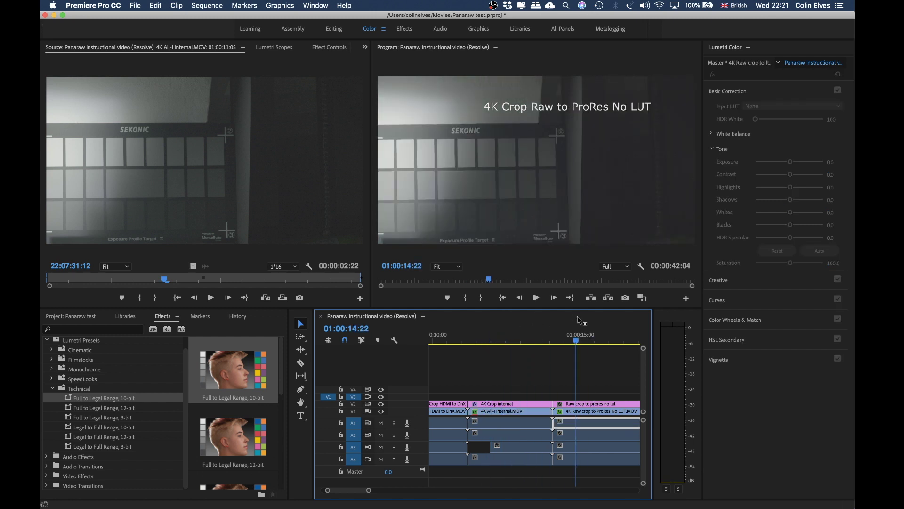
{"action": "left_click", "coordinate": [599, 411]}
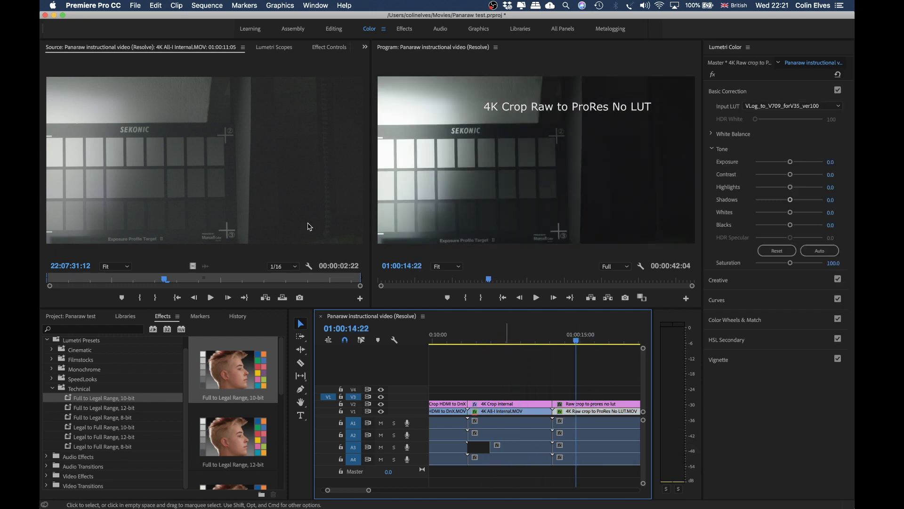
{"action": "left_click", "coordinate": [176, 56]}
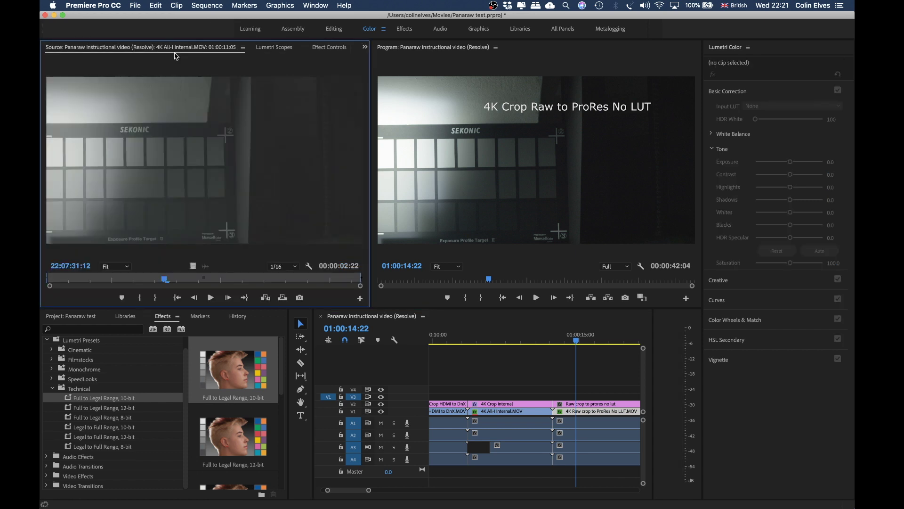
{"action": "double_click", "coordinate": [591, 411]}
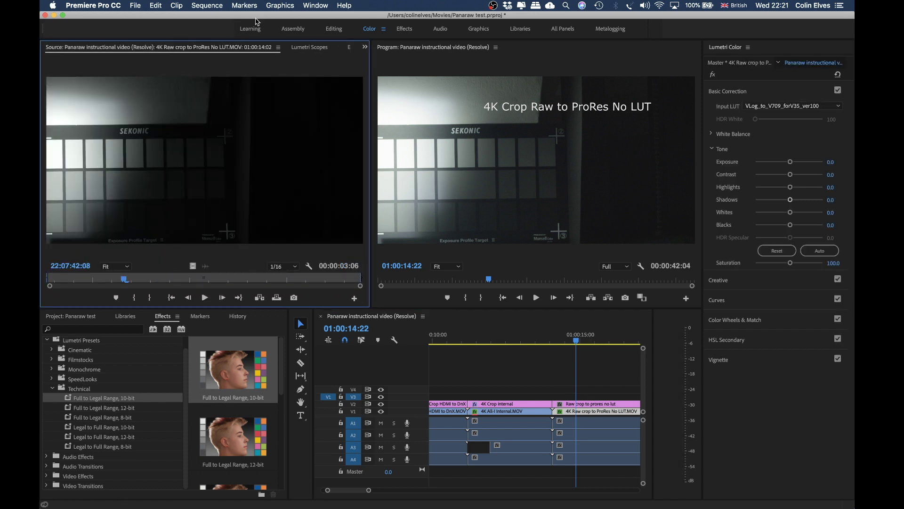
{"action": "left_click", "coordinate": [288, 45]}
{"action": "left_click", "coordinate": [345, 47]}
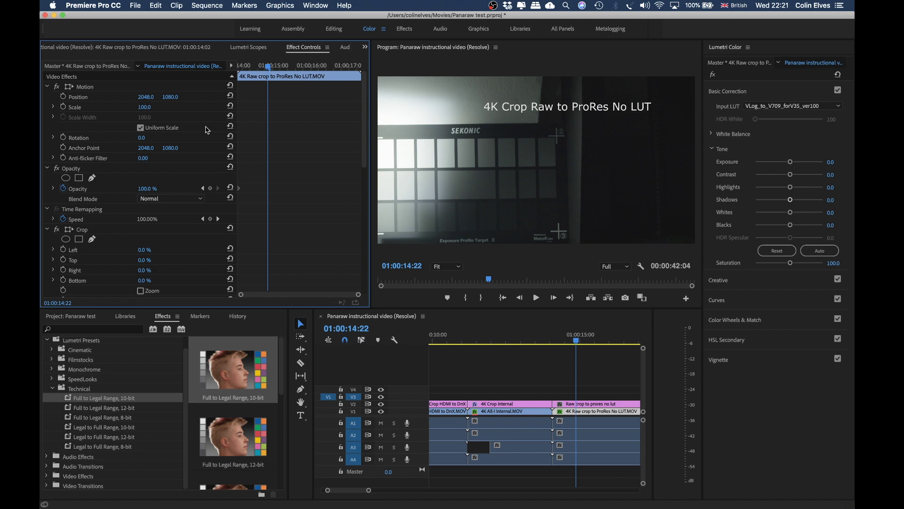
{"action": "scroll", "coordinate": [171, 169], "scroll_direction": "up", "scroll_amount": 3}
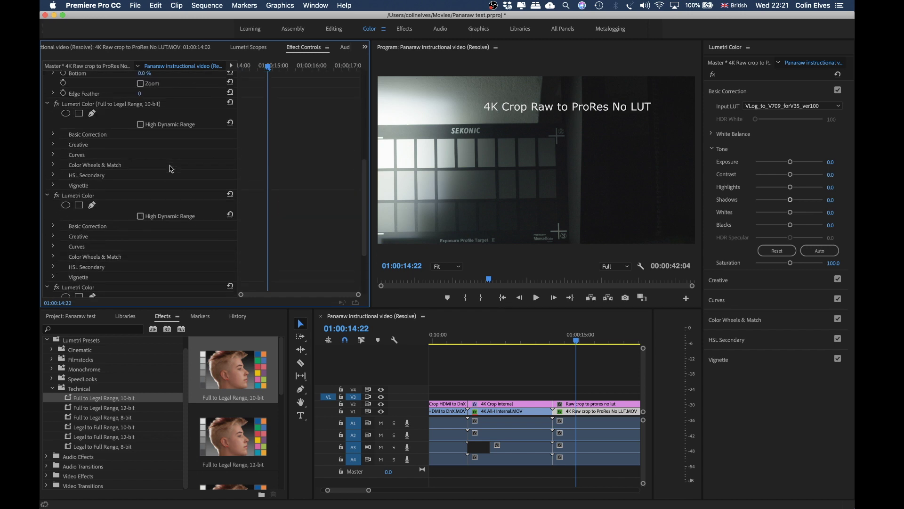
{"action": "scroll", "coordinate": [69, 130], "scroll_direction": "down", "scroll_amount": 3}
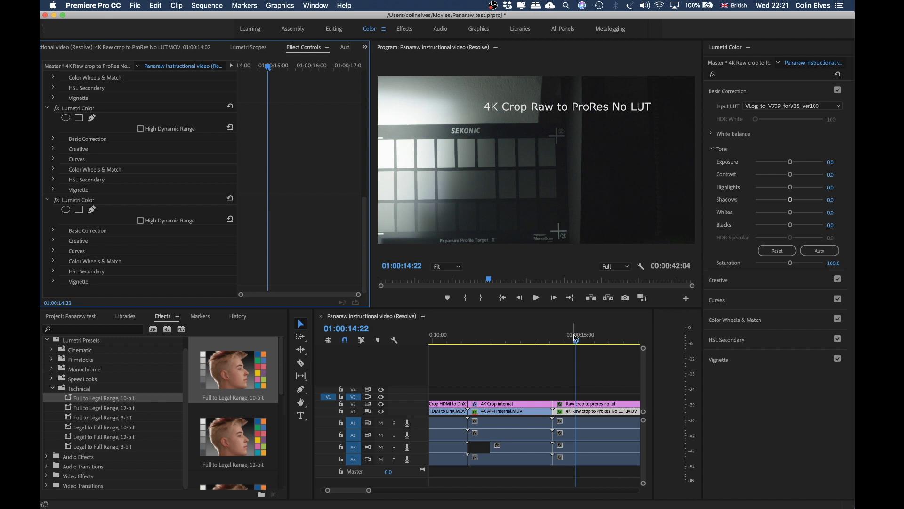
Scrub from the corrected 4K raw clip through the later clips to the uncorrected ProRes No LUT clip to compare their pictures
{"action": "left_click", "coordinate": [521, 344]}
{"action": "left_click_drag", "start_coordinate": [521, 344], "coordinate": [580, 331]}
{"action": "scroll", "coordinate": [582, 332], "scroll_direction": "down", "scroll_amount": 2}
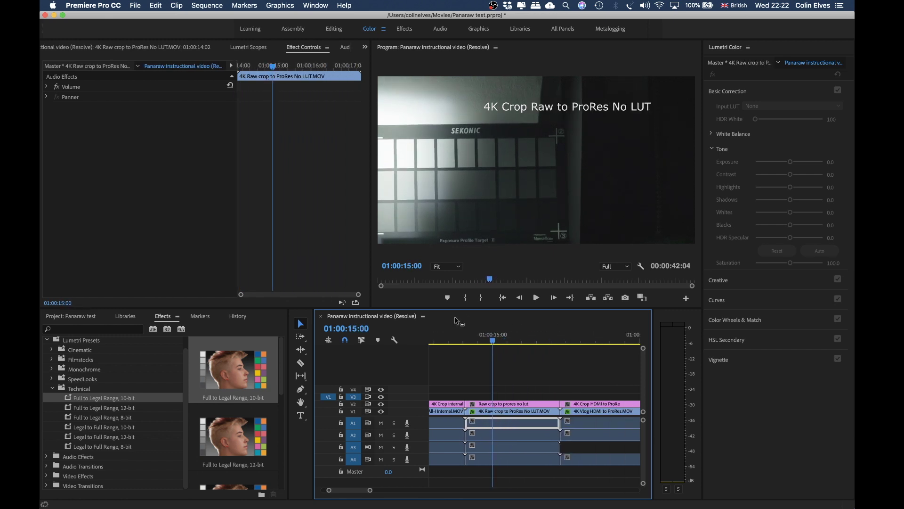
{"action": "mouse_move", "coordinate": [493, 336]}
{"action": "left_mouse_down"}
{"action": "mouse_move", "coordinate": [501, 332]}
{"action": "mouse_move", "coordinate": [445, 332]}
{"action": "mouse_move", "coordinate": [505, 324]}
{"action": "left_mouse_up"}
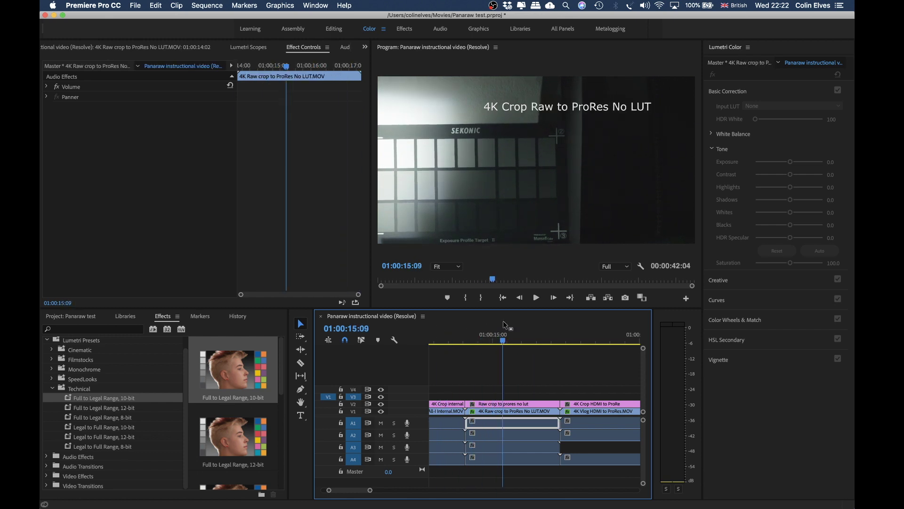
{"action": "left_click_drag", "start_coordinate": [485, 322], "coordinate": [575, 339]}
{"action": "scroll", "coordinate": [505, 330], "scroll_direction": "down", "scroll_amount": 2}
{"action": "scroll", "coordinate": [561, 333], "scroll_direction": "down", "scroll_amount": 4}
{"action": "scroll", "coordinate": [550, 336], "scroll_direction": "down", "scroll_amount": 4}
{"action": "scroll", "coordinate": [576, 339], "scroll_direction": "down", "scroll_amount": 4}
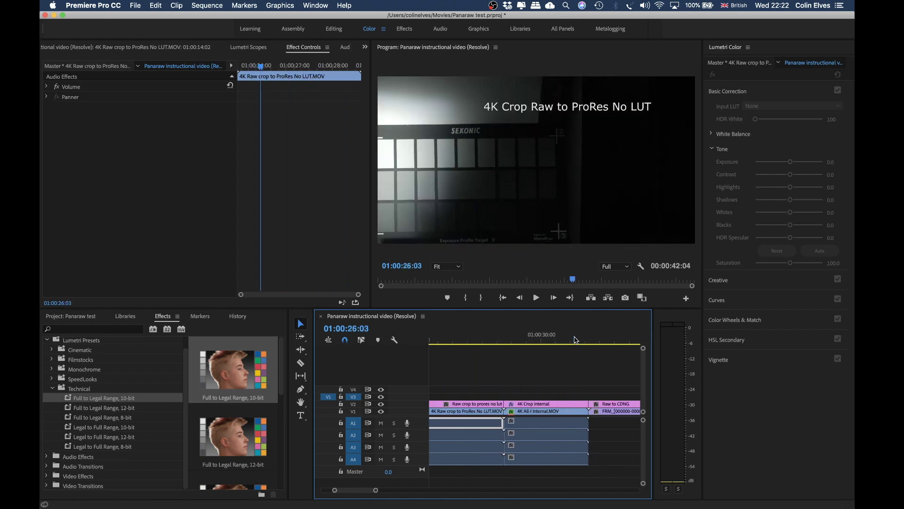
{"action": "mouse_move", "coordinate": [464, 335]}
{"action": "left_mouse_down"}
{"action": "mouse_move", "coordinate": [522, 341]}
{"action": "mouse_move", "coordinate": [456, 337]}
{"action": "mouse_move", "coordinate": [465, 335]}
{"action": "left_mouse_up"}
Apply the Full to Legal Range, 10-bit preset to the 4K Raw crop to ProRes with PanaRaw LUT.MOV clip
{"action": "scroll", "coordinate": [465, 335], "scroll_direction": "up", "scroll_amount": 4}
{"action": "scroll", "coordinate": [464, 335], "scroll_direction": "up", "scroll_amount": 4}
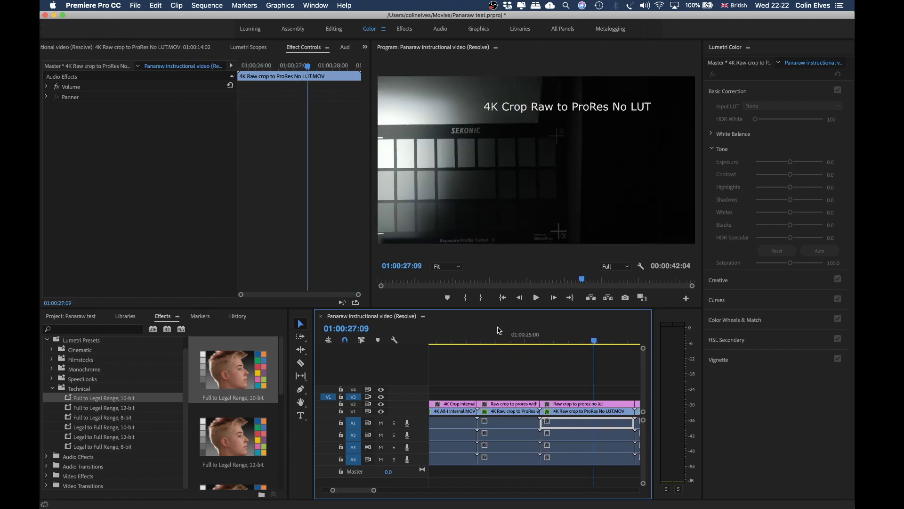
{"action": "left_click_drag", "start_coordinate": [528, 338], "coordinate": [507, 337]}
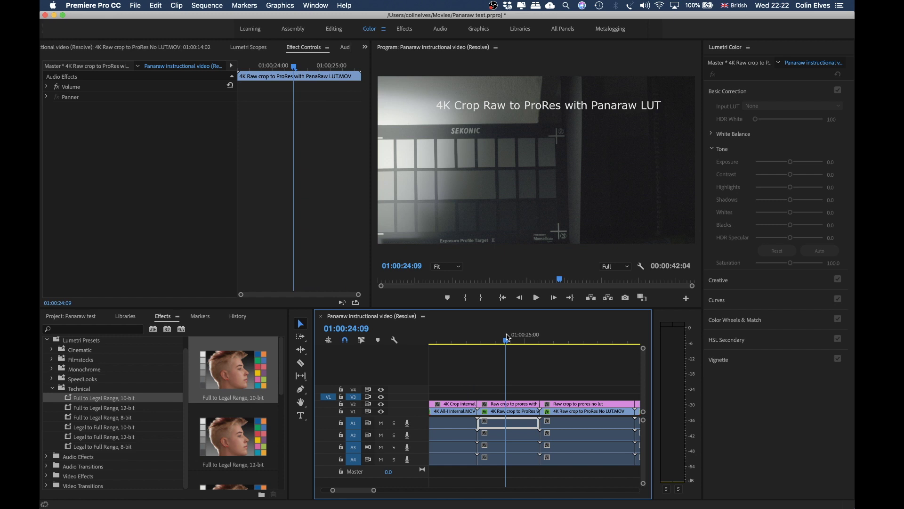
{"action": "left_click_drag", "start_coordinate": [96, 401], "coordinate": [522, 411]}
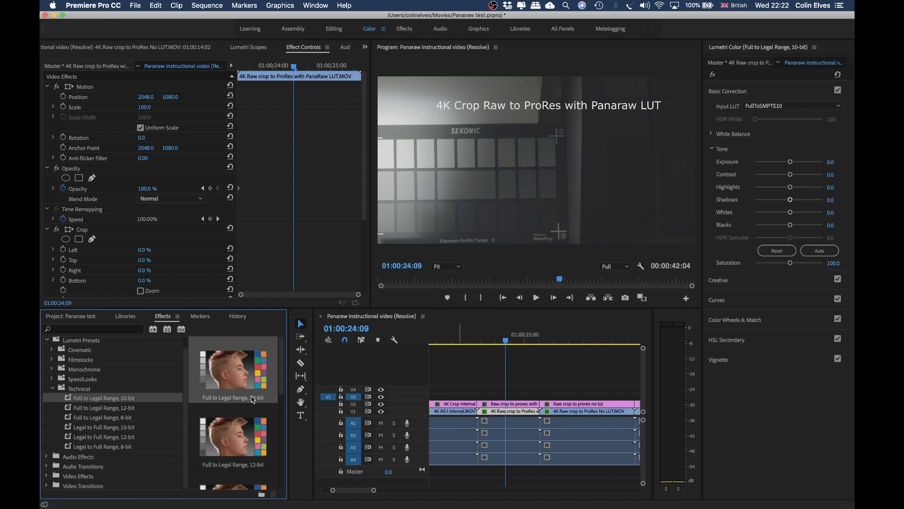
{"action": "scroll", "coordinate": [500, 364], "scroll_direction": "left", "scroll_amount": 2}
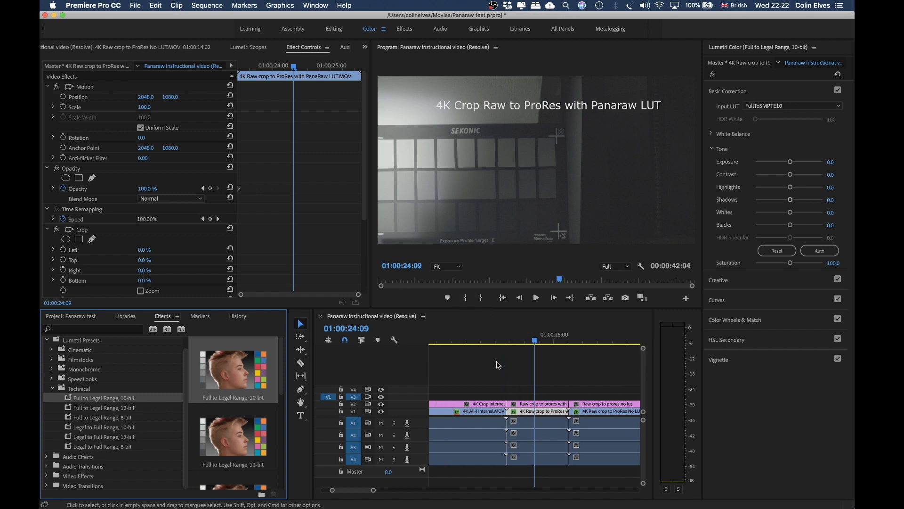
Compare the pictures of the PanaRaw LUT, 4K All-I internal and 4K Raw to CDNG clips in the sequence
{"action": "left_click_drag", "start_coordinate": [522, 340], "coordinate": [527, 306]}
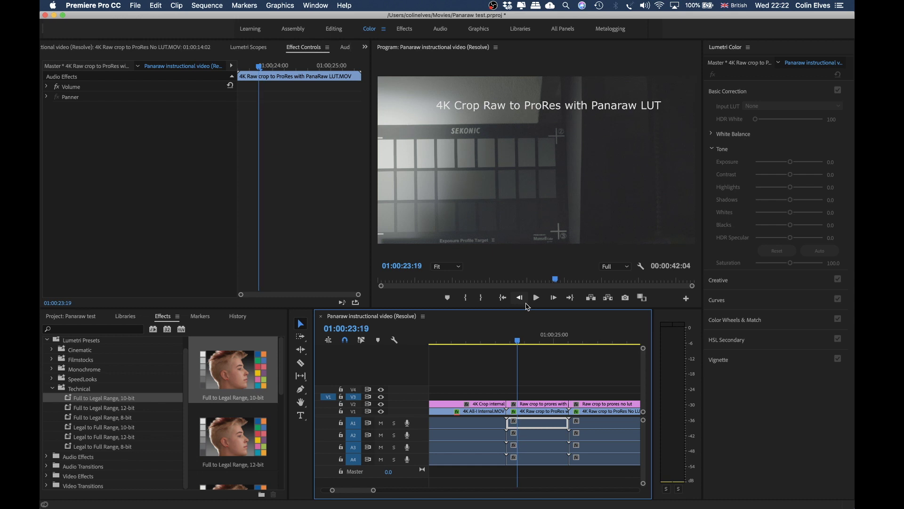
{"action": "scroll", "coordinate": [539, 338], "scroll_direction": "right", "scroll_amount": 3}
{"action": "mouse_move", "coordinate": [540, 338]}
{"action": "left_mouse_down"}
{"action": "mouse_move", "coordinate": [518, 339]}
{"action": "mouse_move", "coordinate": [550, 340]}
{"action": "left_mouse_up"}
{"action": "scroll", "coordinate": [550, 344], "scroll_direction": "right", "scroll_amount": 2}
{"action": "left_click", "coordinate": [550, 340]}
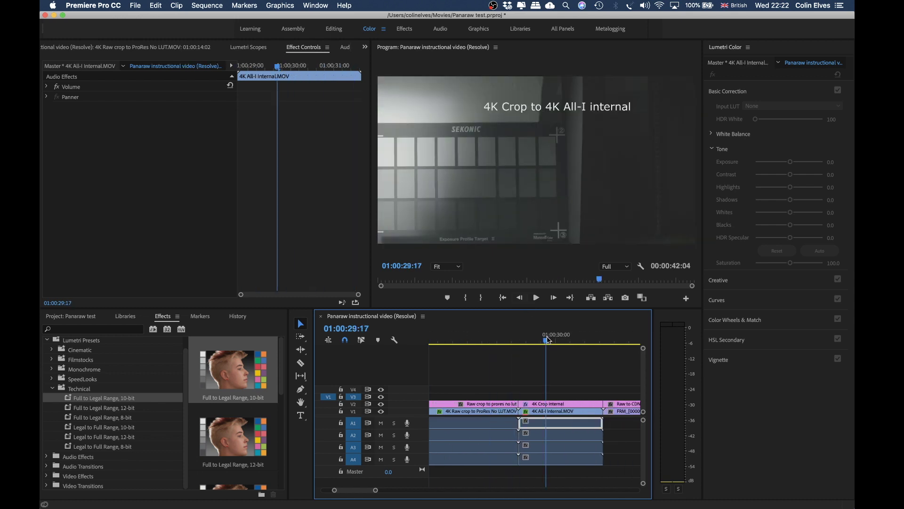
{"action": "scroll", "coordinate": [550, 340], "scroll_direction": "right", "scroll_amount": 2}
{"action": "left_click_drag", "start_coordinate": [498, 339], "coordinate": [579, 330]}
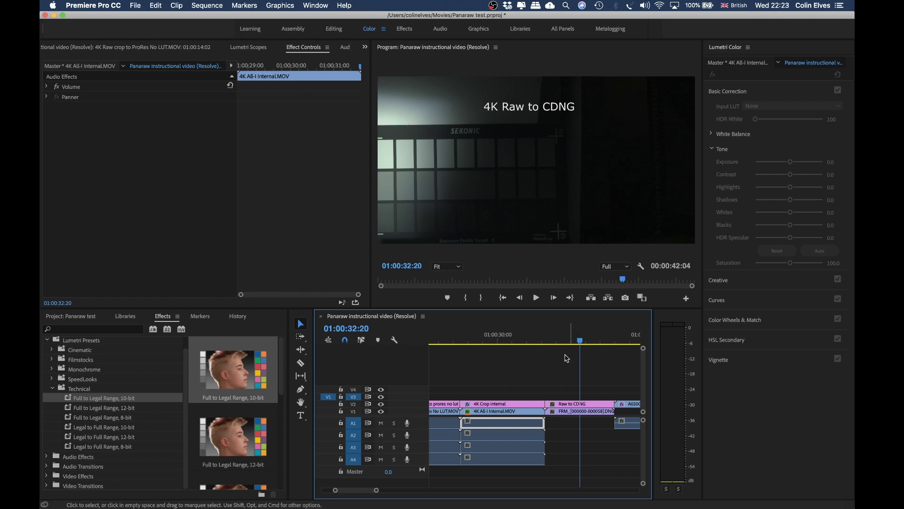
Show the Lumetri Scopes and compare the waveforms of the 4K Raw to CDNG and 4K All-I internal clips
{"action": "left_click", "coordinate": [248, 47]}
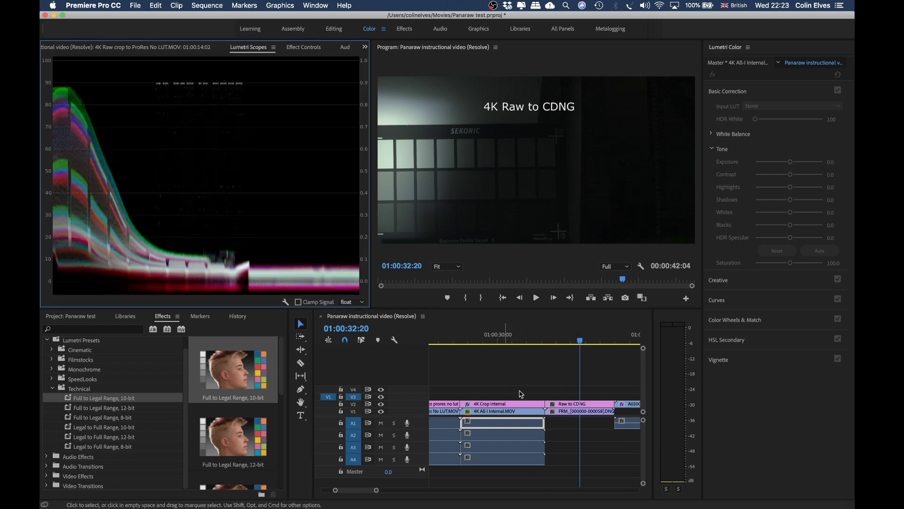
{"action": "left_click_drag", "start_coordinate": [579, 335], "coordinate": [451, 335]}
{"action": "left_click", "coordinate": [520, 335]}
{"action": "scroll", "coordinate": [522, 343], "scroll_direction": "right", "scroll_amount": 2}
{"action": "scroll", "coordinate": [435, 380], "scroll_direction": "left", "scroll_amount": 5}
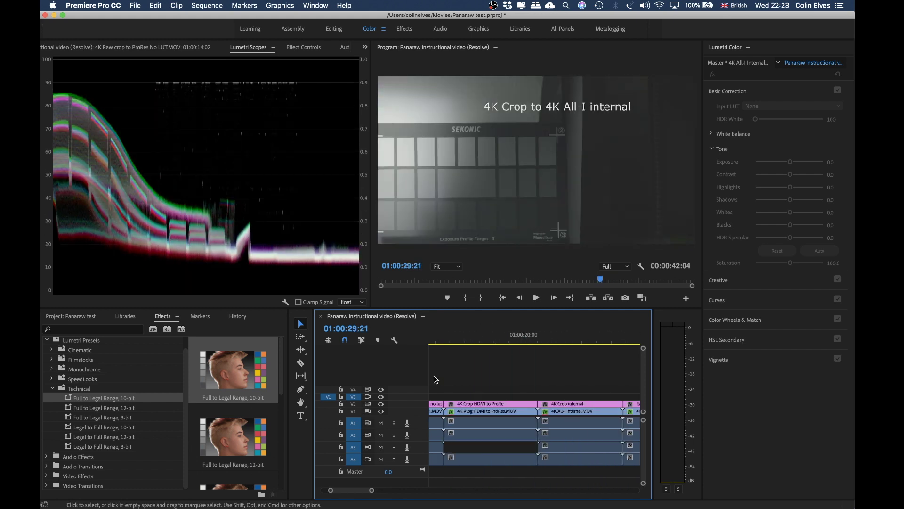
Examine the waveforms of the earlier 4K All-I internal and 4K Raw crop to ProRes No LUT clips with the V709 LUT
{"action": "scroll", "coordinate": [435, 379], "scroll_direction": "left", "scroll_amount": 3}
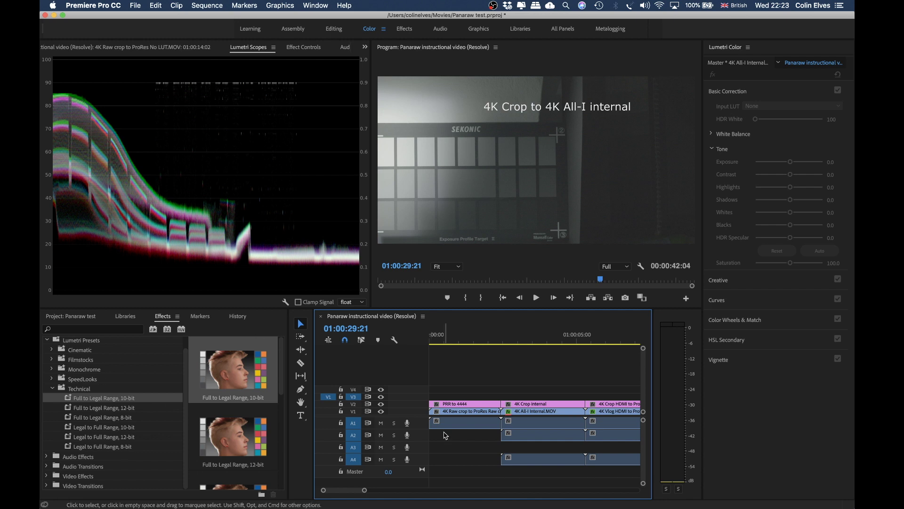
{"action": "scroll", "coordinate": [520, 367], "scroll_direction": "right", "scroll_amount": 2}
{"action": "scroll", "coordinate": [521, 367], "scroll_direction": "right", "scroll_amount": 3}
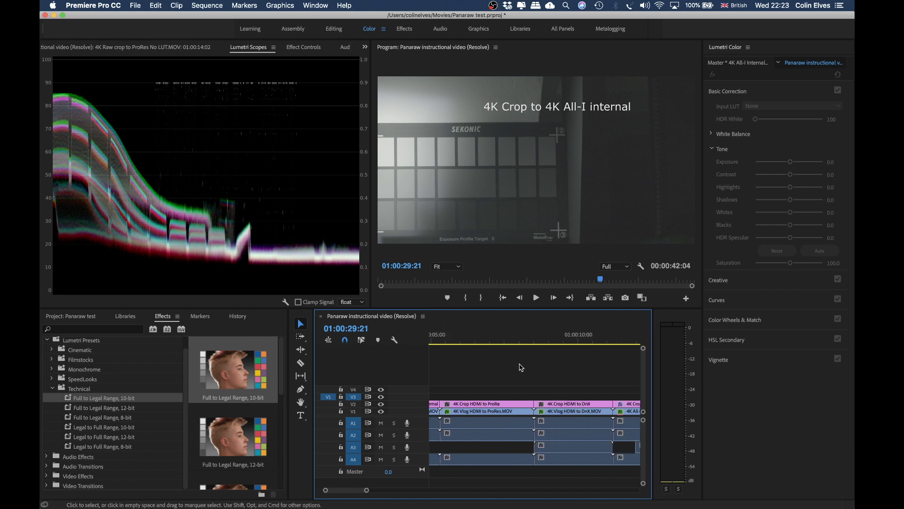
{"action": "scroll", "coordinate": [521, 367], "scroll_direction": "right", "scroll_amount": 1}
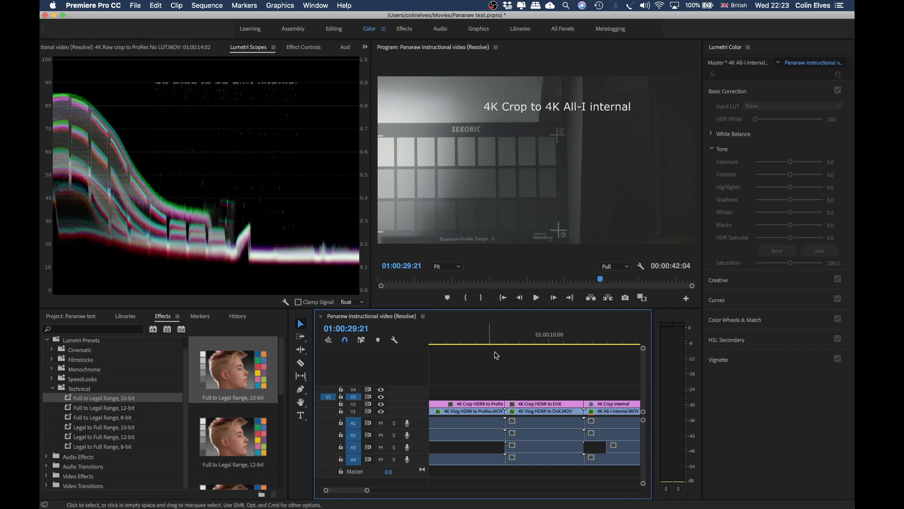
{"action": "left_click", "coordinate": [495, 337]}
{"action": "left_click", "coordinate": [614, 339]}
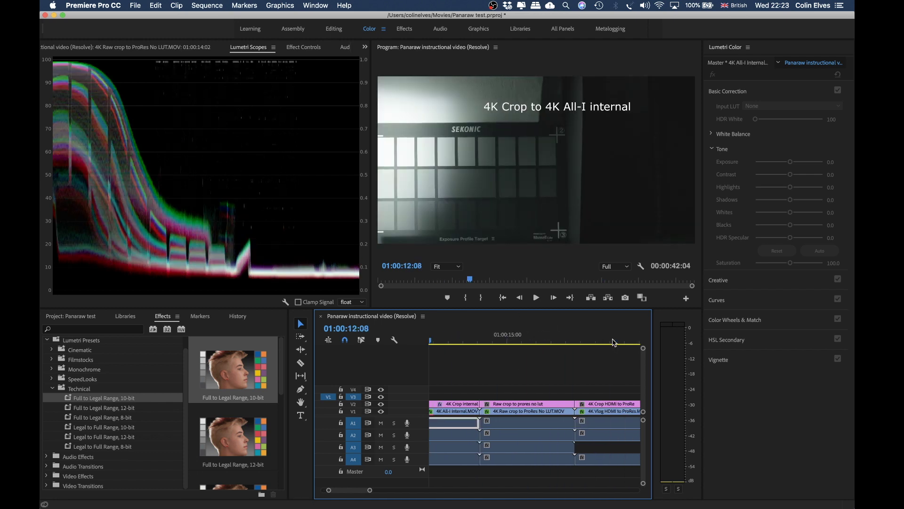
{"action": "left_click_drag", "start_coordinate": [463, 344], "coordinate": [536, 344]}
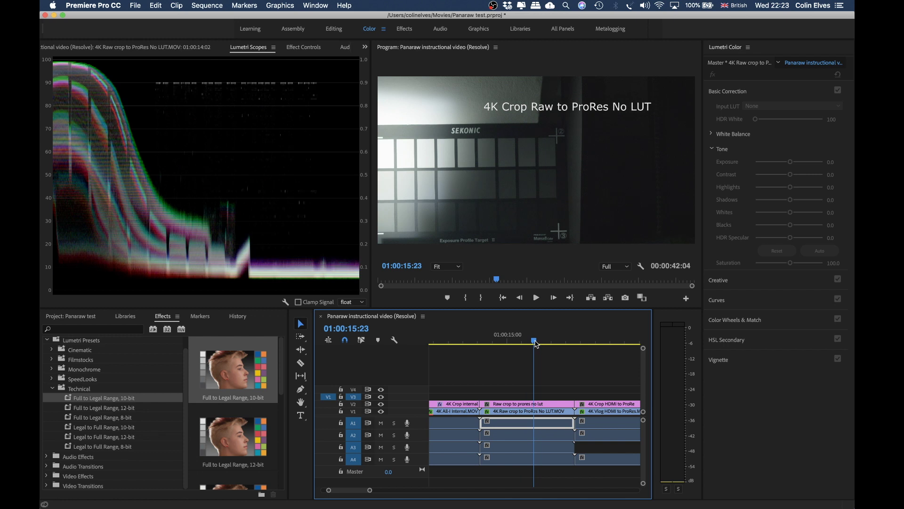
Apply the Full to Legal Range, 10-bit preset to the 4K Vlog HDMI to ProRes.MOV clip near 01:00:18 and check its waveform
{"action": "left_click_drag", "start_coordinate": [507, 340], "coordinate": [592, 343]}
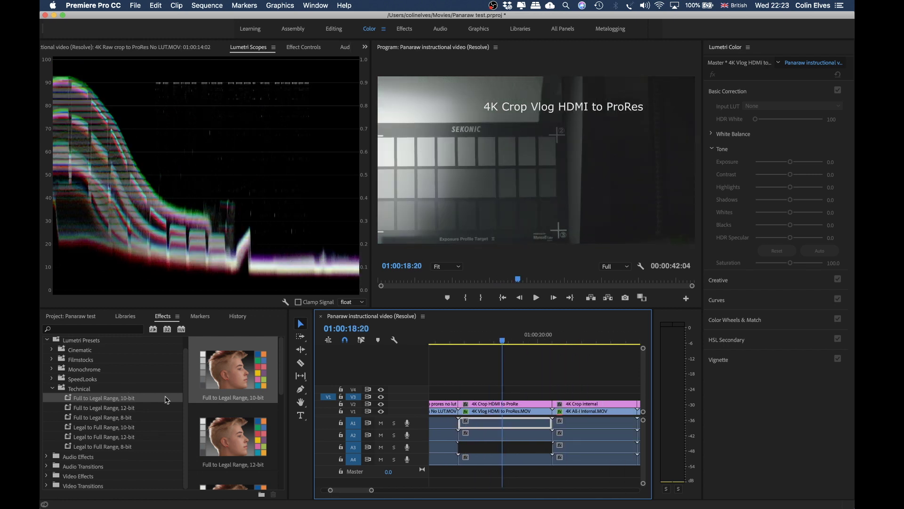
{"action": "left_click_drag", "start_coordinate": [100, 398], "coordinate": [502, 406]}
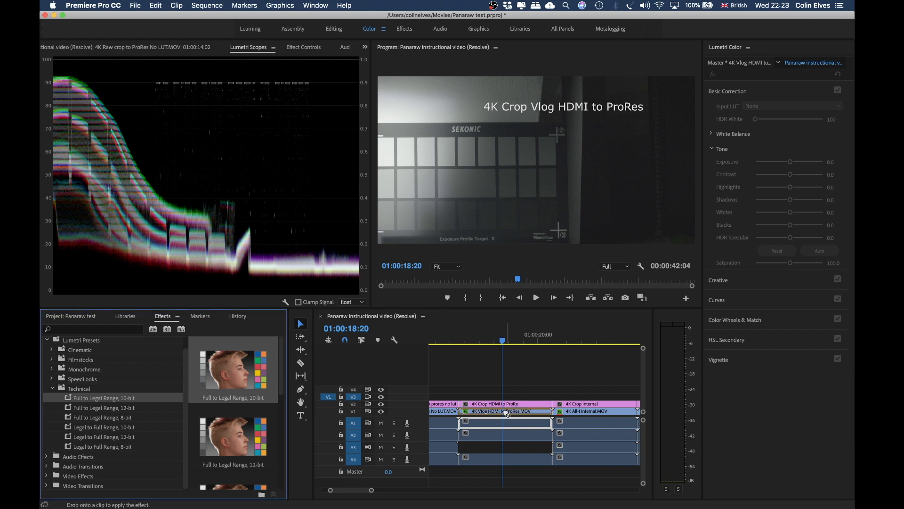
{"action": "left_click", "coordinate": [515, 340]}
{"action": "left_click_drag", "start_coordinate": [524, 340], "coordinate": [498, 340]}
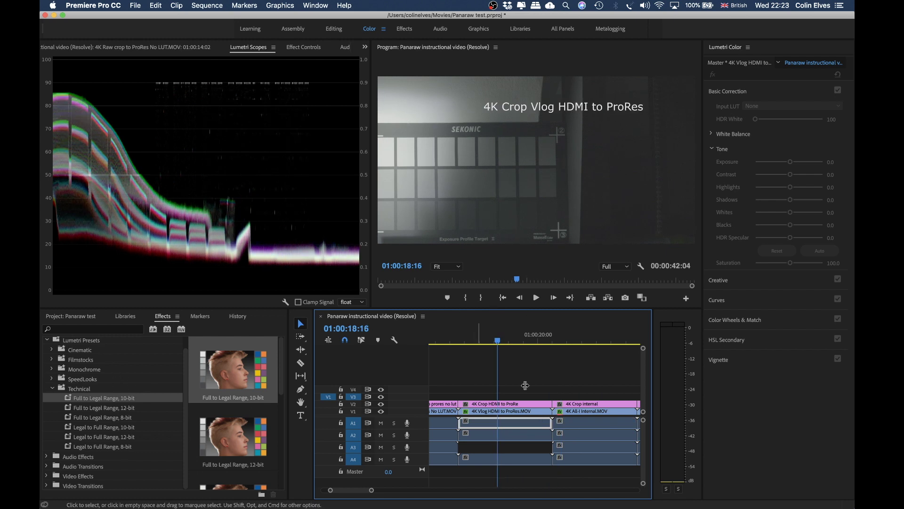
Apply the Full to Legal Range, 10-bit preset to the 4K Raw crop to ProRes No LUT.MOV clip near 01:00:26
{"action": "scroll", "coordinate": [545, 396], "scroll_direction": "down", "scroll_amount": 5}
{"action": "left_click_drag", "start_coordinate": [510, 340], "coordinate": [589, 335]}
{"action": "scroll", "coordinate": [542, 380], "scroll_direction": "down", "scroll_amount": 3}
{"action": "left_click_drag", "start_coordinate": [104, 398], "coordinate": [510, 412]}
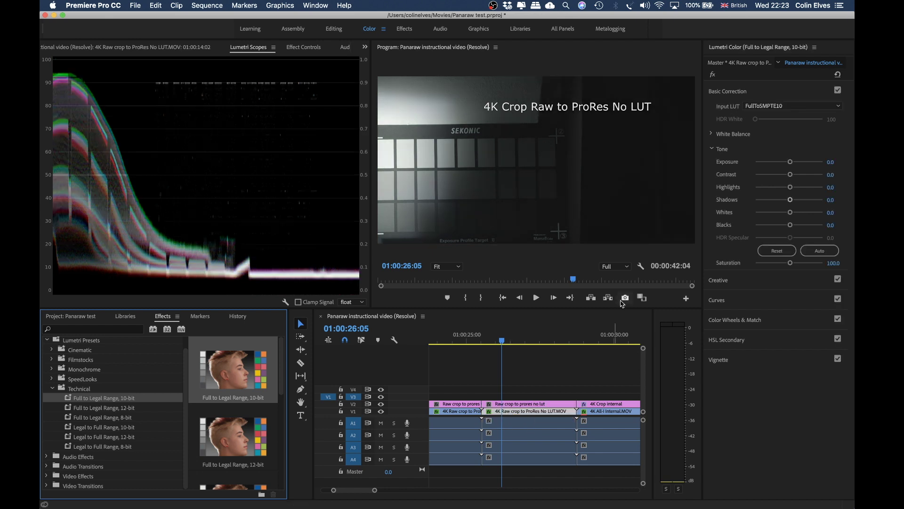
Check the source picture, input LUT and effect stack of the 4K Raw crop to ProRes No LUT.MOV clip
{"action": "left_click", "coordinate": [745, 61]}
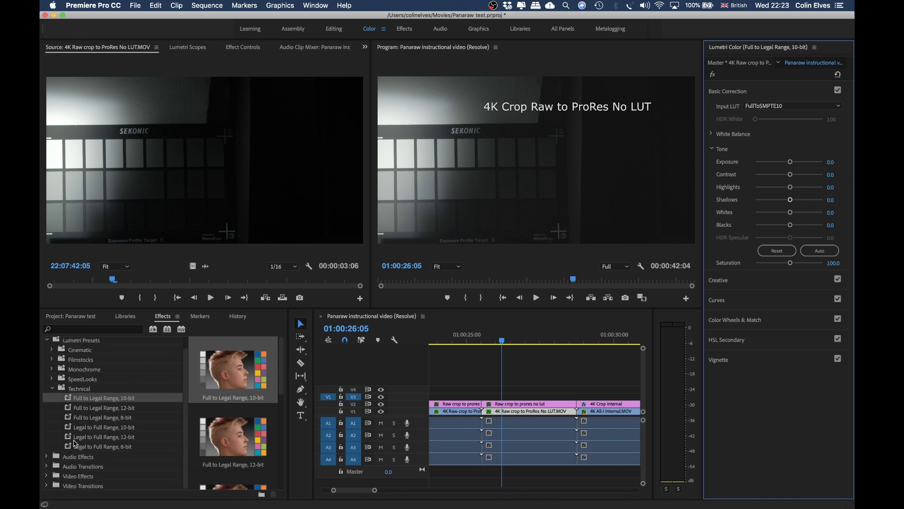
{"action": "left_click", "coordinate": [769, 107]}
{"action": "left_click", "coordinate": [769, 115]}
{"action": "left_click", "coordinate": [518, 410]}
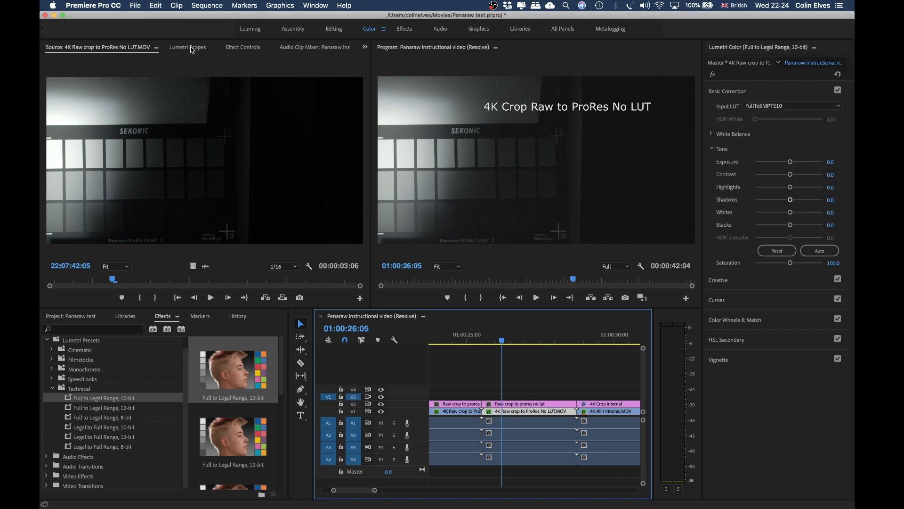
{"action": "left_click", "coordinate": [245, 48]}
{"action": "scroll", "coordinate": [91, 180], "scroll_direction": "down", "scroll_amount": 5}
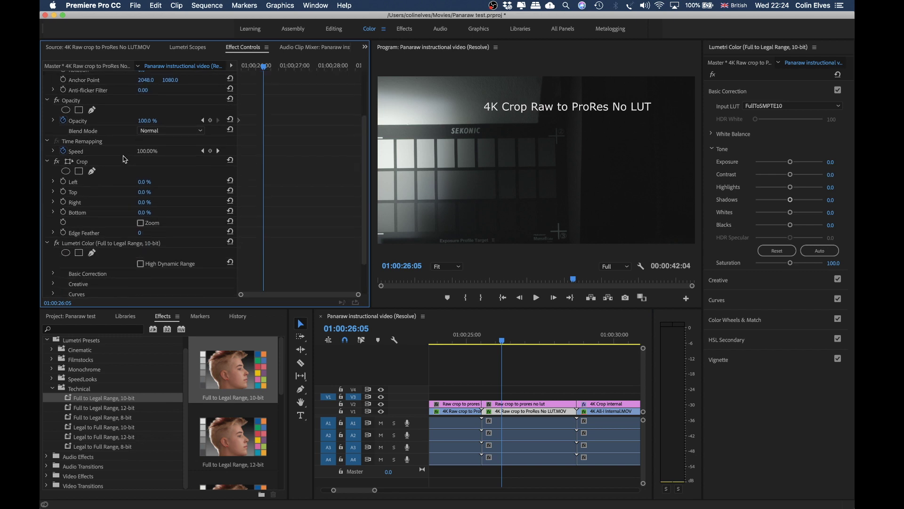
Duplicate the Lumetri Color (Full to Legal Range, 10-bit) effect on the 4K Raw crop to ProRes No LUT.MOV clip
{"action": "left_click", "coordinate": [82, 201]}
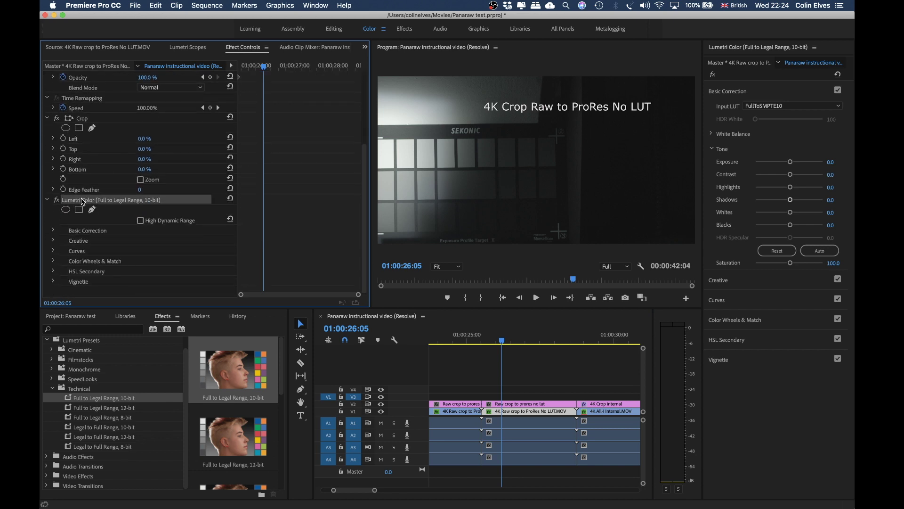
{"action": "key", "text": "super+c"}
{"action": "key", "text": "super+v"}
{"action": "scroll", "coordinate": [96, 228], "scroll_direction": "down", "scroll_amount": 4}
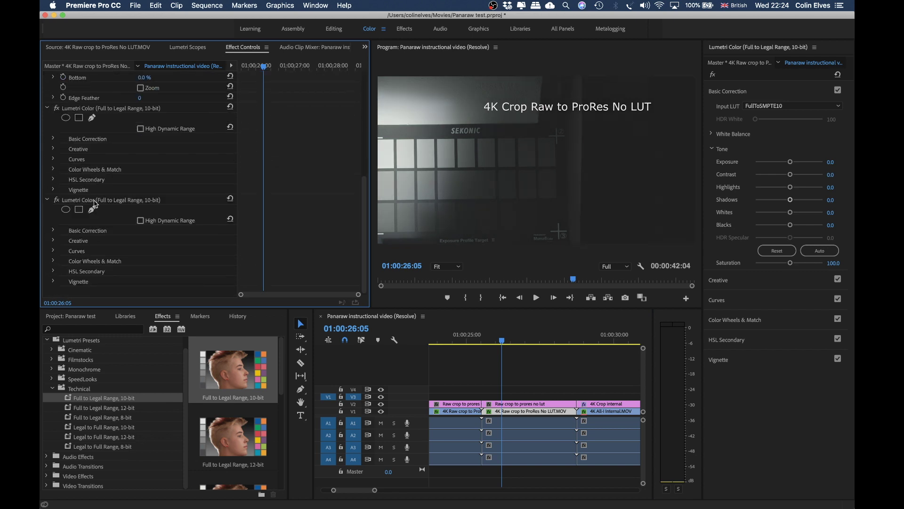
Load PanaRAW_5600k_to_Vlog_Vgamut_65.cube from the Dropbox folder All the LUTs as the second Lumetri Color effect's input LUT
{"action": "left_click", "coordinate": [94, 202]}
{"action": "left_click", "coordinate": [756, 106]}
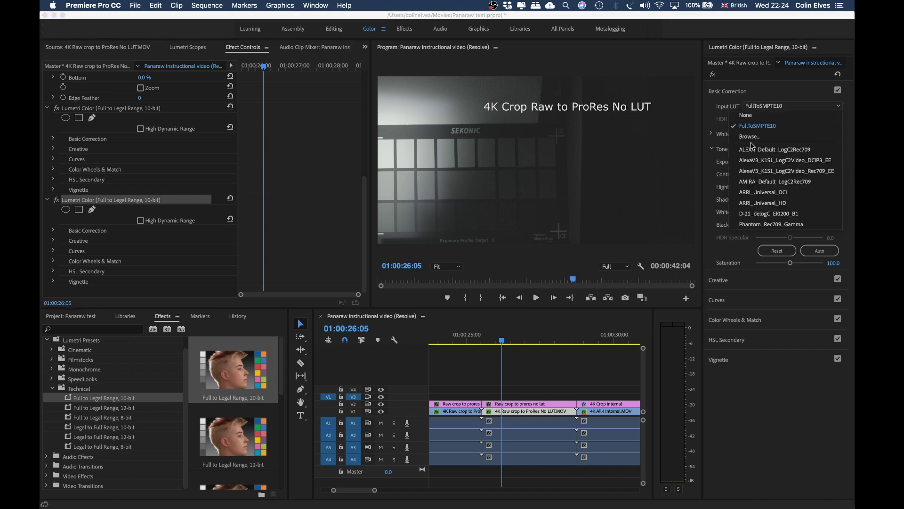
{"action": "left_click", "coordinate": [751, 137]}
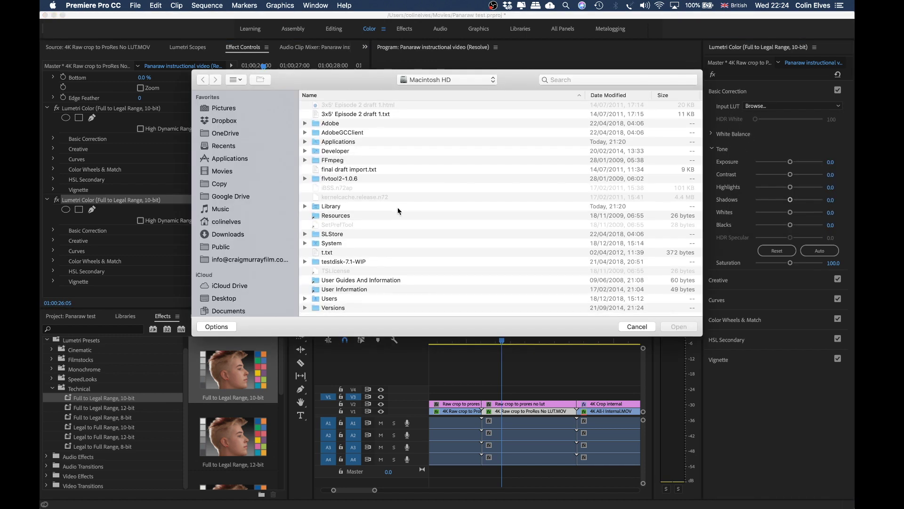
{"action": "left_click", "coordinate": [225, 119]}
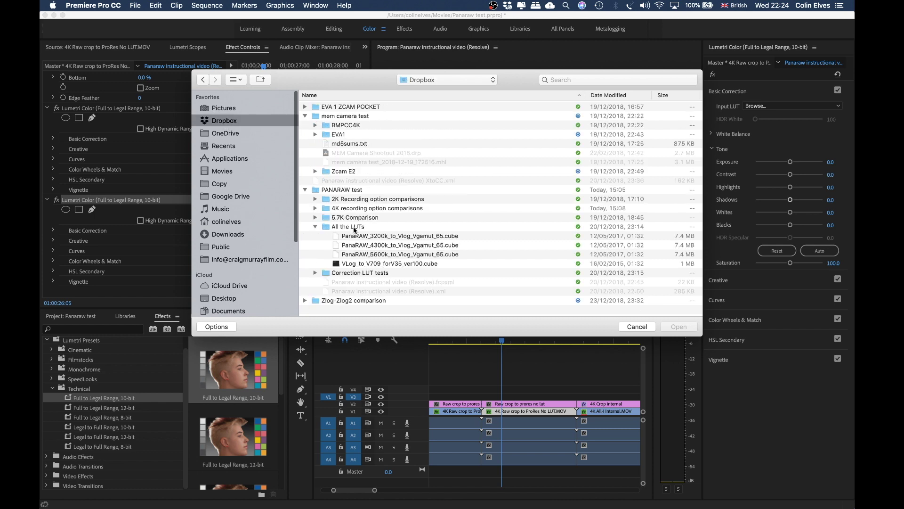
{"action": "left_click", "coordinate": [382, 255]}
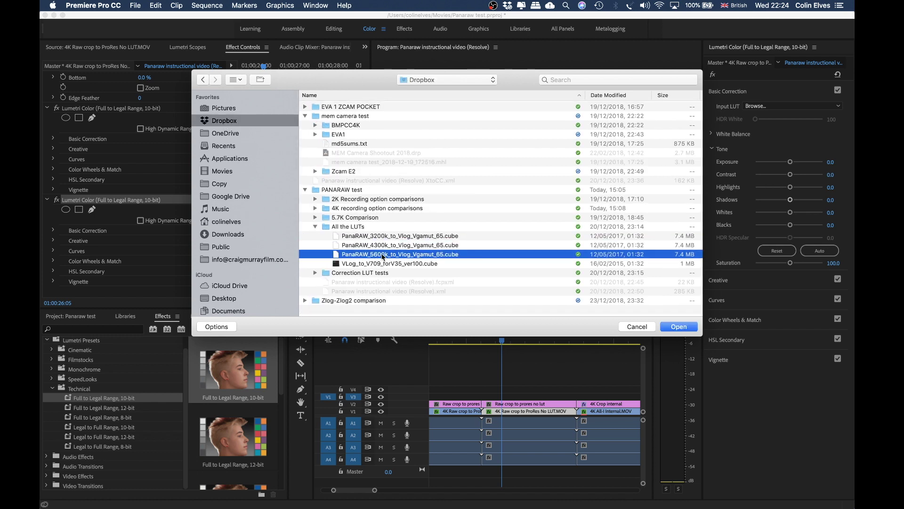
{"action": "double_click", "coordinate": [394, 258]}
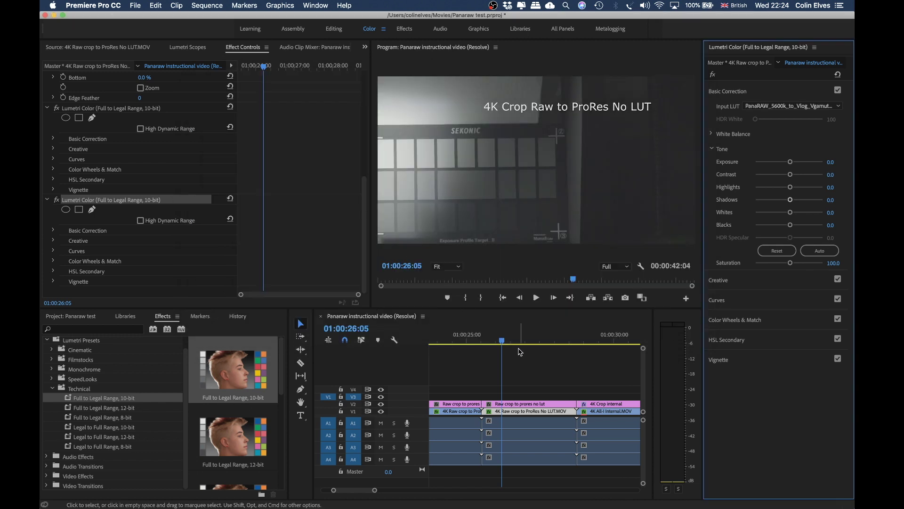
Replace the second Lumetri Color effect's input LUT with PanaRAW_3200k_to_Vlog_Vgamut_65.cube and check the clip's picture near 01:00:27
{"action": "left_click_drag", "start_coordinate": [504, 344], "coordinate": [531, 347]}
{"action": "left_click", "coordinate": [541, 411]}
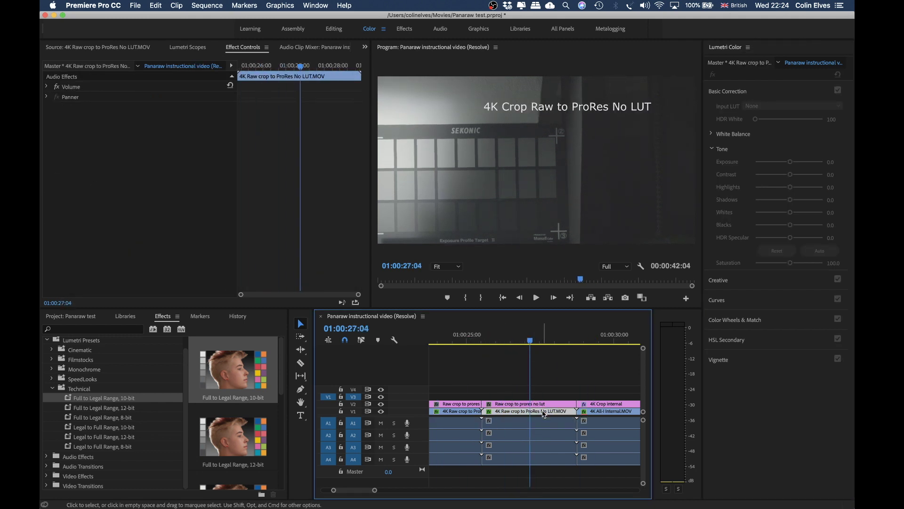
{"action": "scroll", "coordinate": [100, 259], "scroll_direction": "down", "scroll_amount": 8}
{"action": "left_click", "coordinate": [108, 203]}
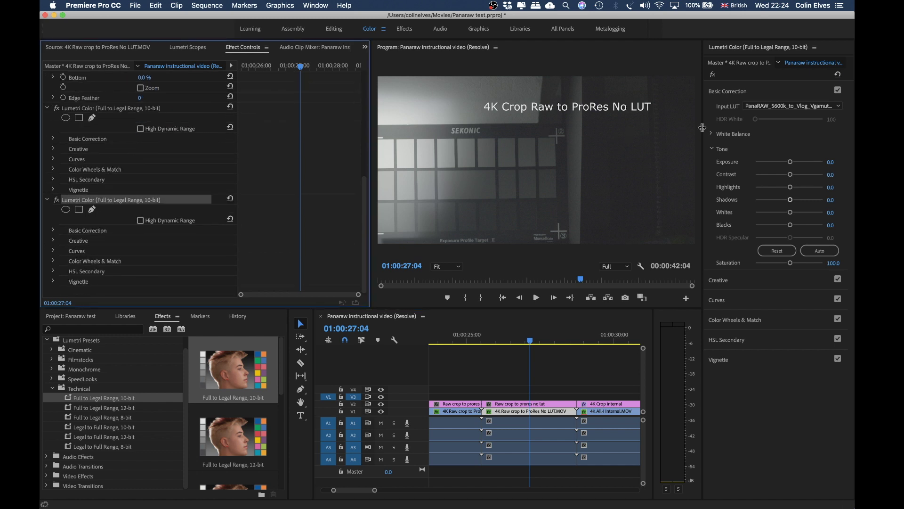
{"action": "left_click", "coordinate": [762, 106]}
{"action": "left_click", "coordinate": [753, 136]}
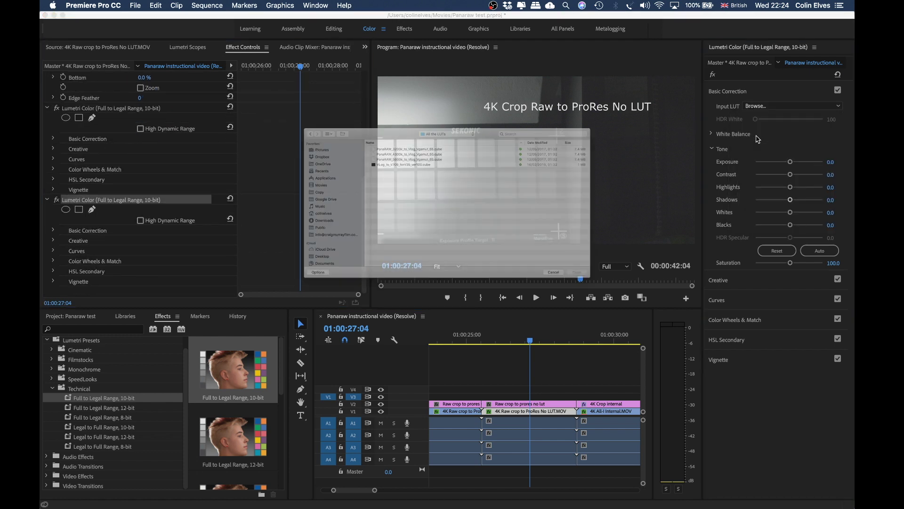
{"action": "left_click", "coordinate": [368, 121]}
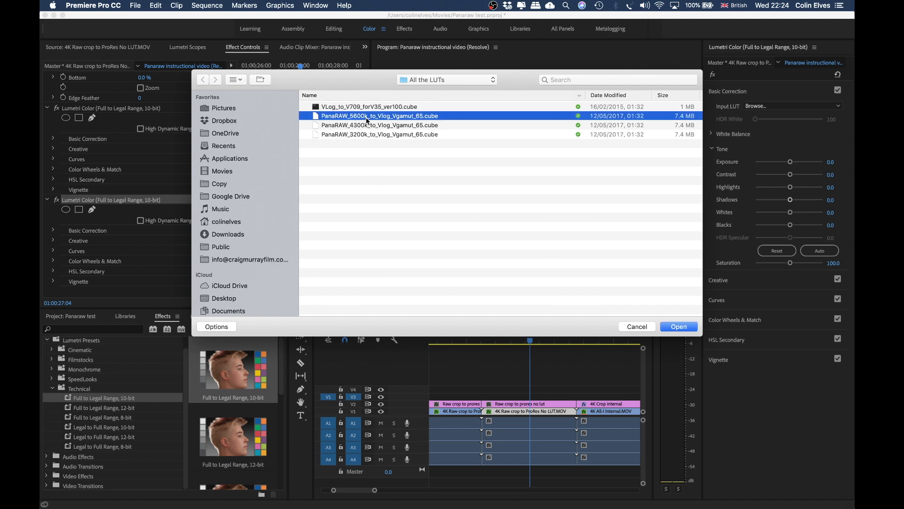
{"action": "left_click", "coordinate": [412, 125]}
{"action": "double_click", "coordinate": [418, 134]}
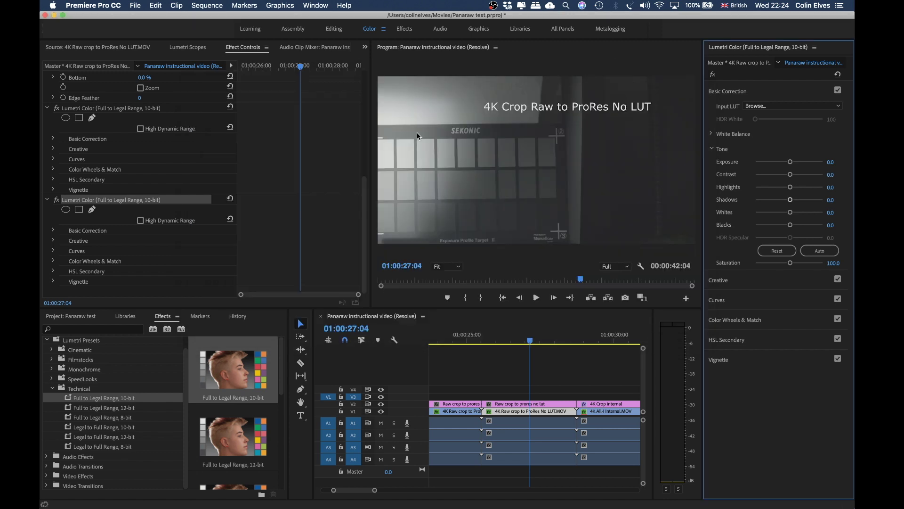
{"action": "left_click", "coordinate": [769, 106]}
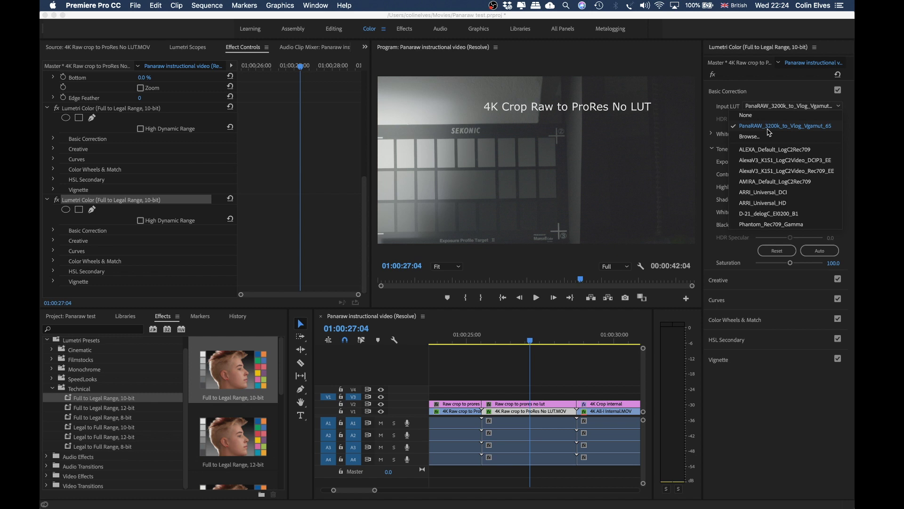
{"action": "left_click", "coordinate": [768, 131]}
{"action": "left_click", "coordinate": [532, 347]}
{"action": "mouse_move", "coordinate": [532, 342]}
{"action": "left_mouse_down"}
{"action": "mouse_move", "coordinate": [585, 341]}
{"action": "mouse_move", "coordinate": [534, 345]}
{"action": "left_mouse_up"}
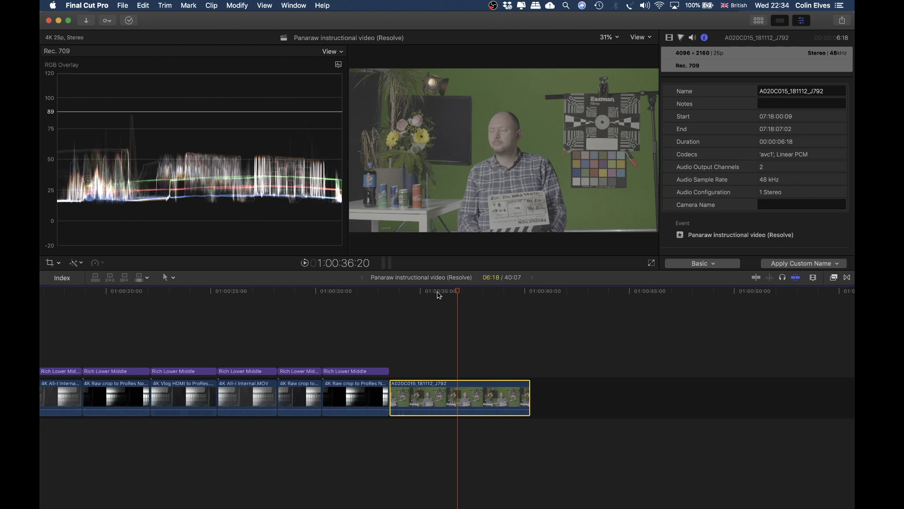
Switch to Final Cut Pro and examine the picture, waveform, effects and metadata of the A020C015_181112_J792 clip near 01:00:35
{"action": "mouse_move", "coordinate": [438, 292]}
{"action": "left_mouse_down"}
{"action": "mouse_move", "coordinate": [410, 292]}
{"action": "mouse_move", "coordinate": [438, 292]}
{"action": "mouse_move", "coordinate": [413, 292]}
{"action": "mouse_move", "coordinate": [429, 292]}
{"action": "left_mouse_up"}
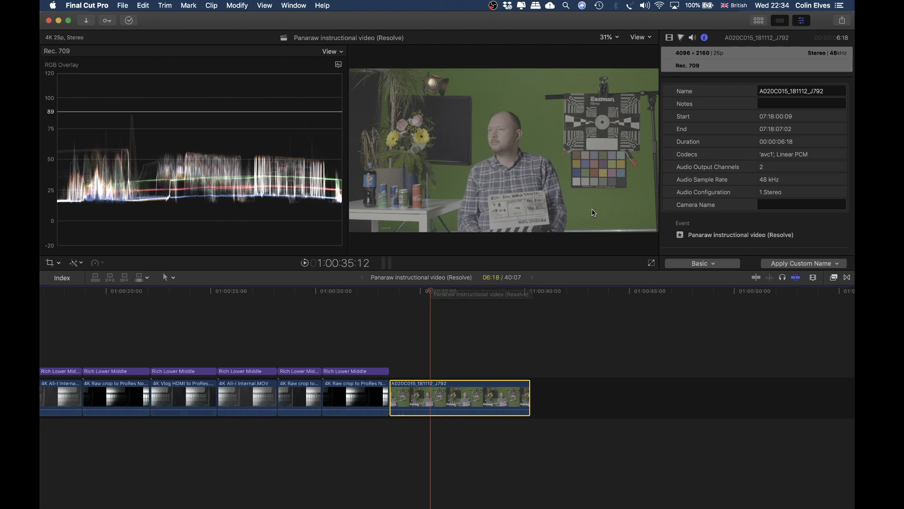
{"action": "scroll", "coordinate": [711, 157], "scroll_direction": "down", "scroll_amount": 2}
{"action": "scroll", "coordinate": [711, 157], "scroll_direction": "up", "scroll_amount": 3}
{"action": "scroll", "coordinate": [711, 160], "scroll_direction": "down", "scroll_amount": 1}
{"action": "scroll", "coordinate": [711, 160], "scroll_direction": "up", "scroll_amount": 1}
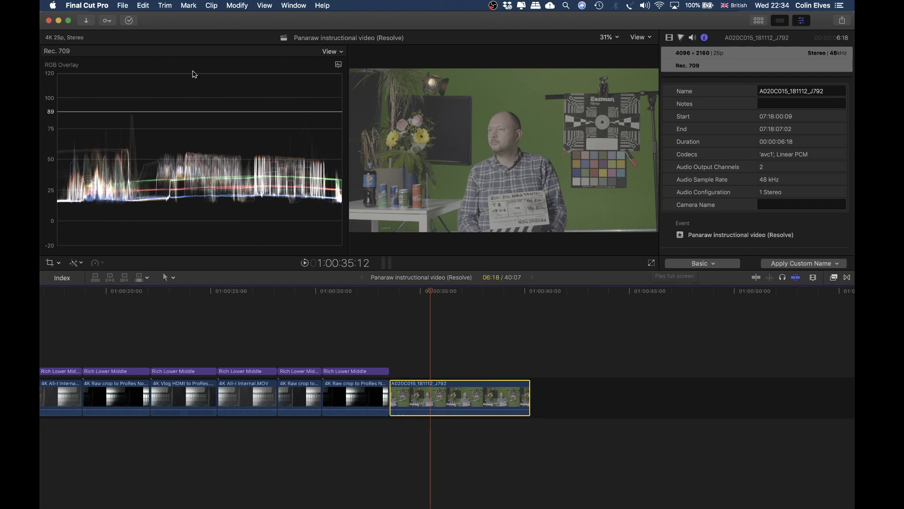
{"action": "left_click", "coordinate": [669, 41]}
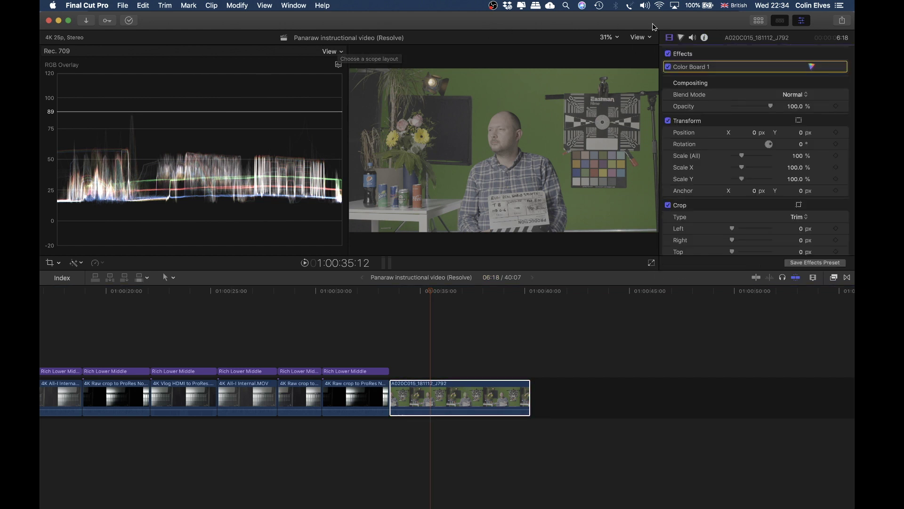
{"action": "left_click", "coordinate": [758, 20]}
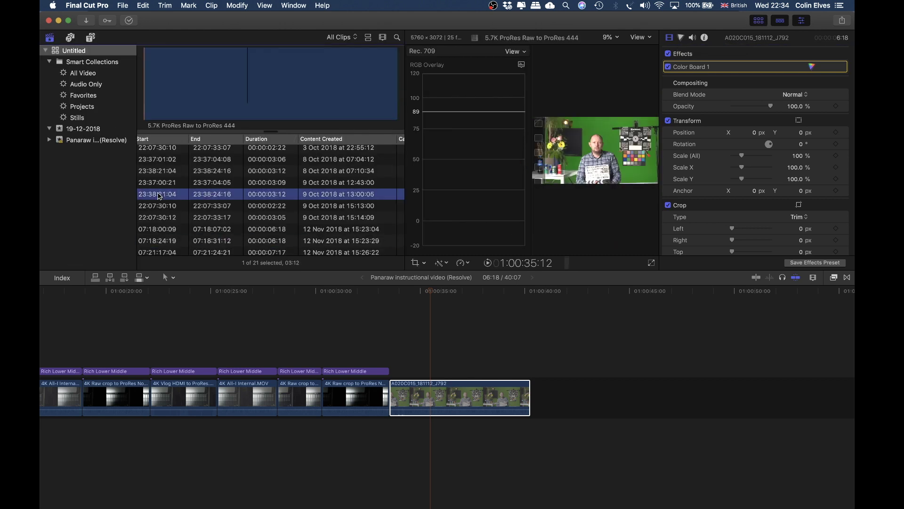
{"action": "left_click", "coordinate": [693, 39]}
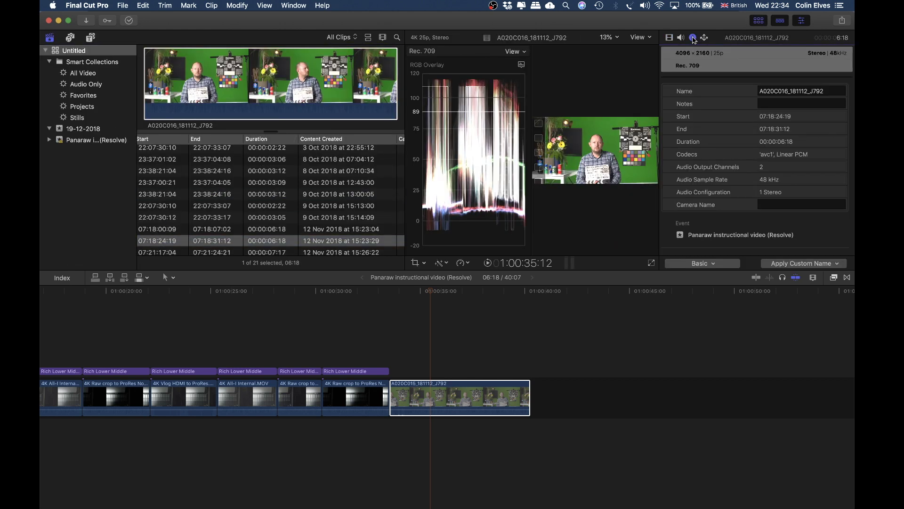
{"action": "left_click", "coordinate": [448, 413]}
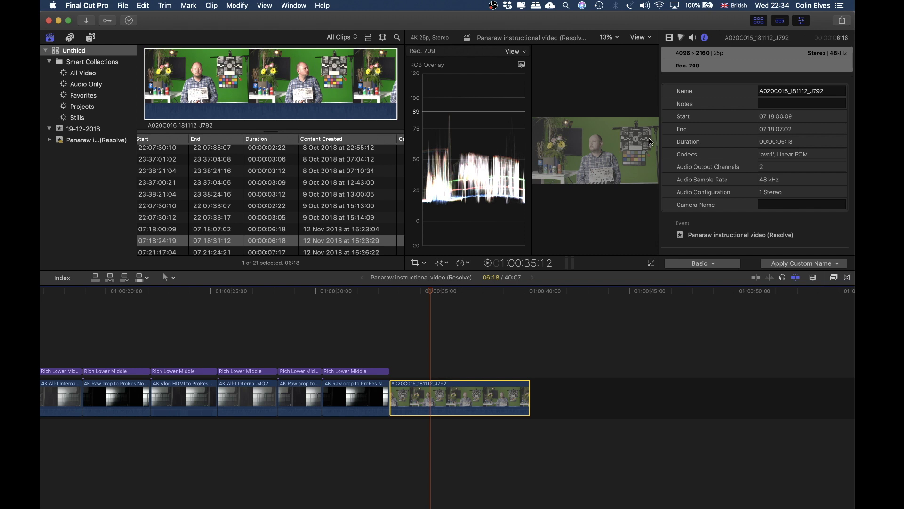
{"action": "left_click", "coordinate": [758, 20]}
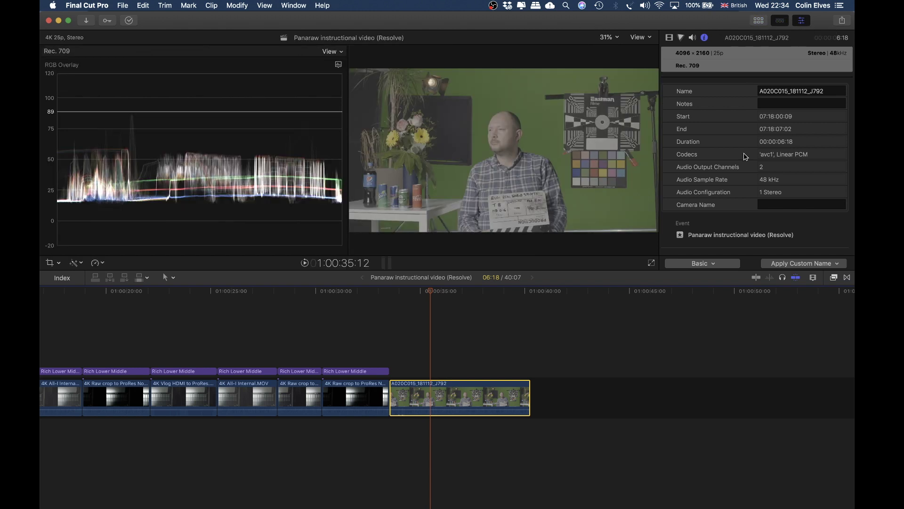
Show the Settings metadata view for the A020C015_181112_J792 clip and set its Camera LUT to Panasonic V-Log
{"action": "left_click", "coordinate": [720, 263]}
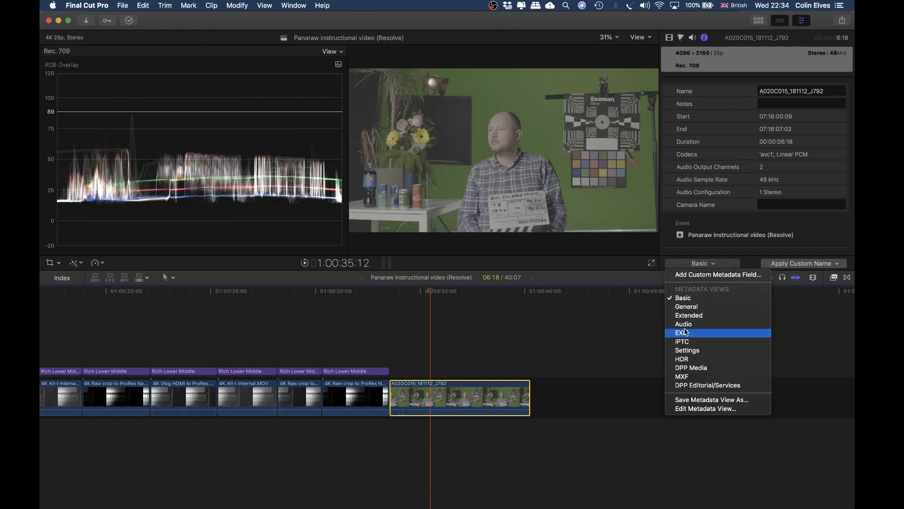
{"action": "left_click", "coordinate": [692, 349]}
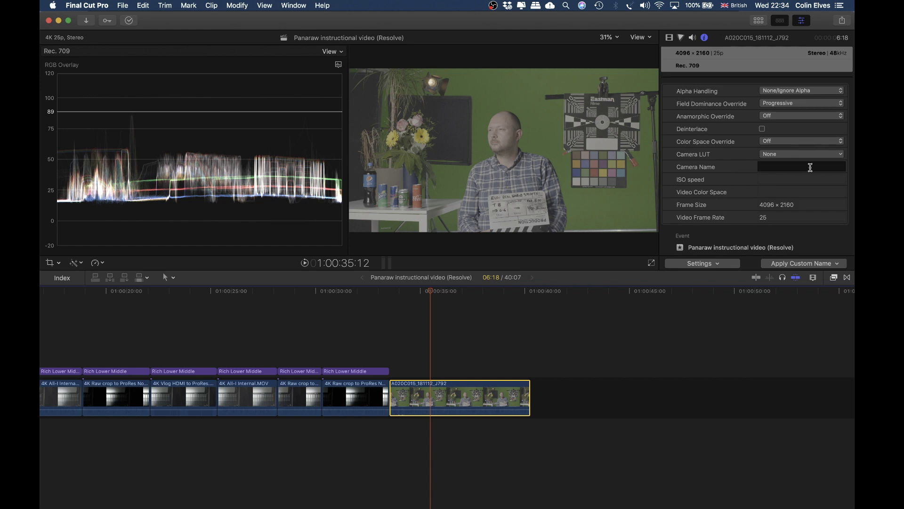
{"action": "left_click", "coordinate": [785, 156]}
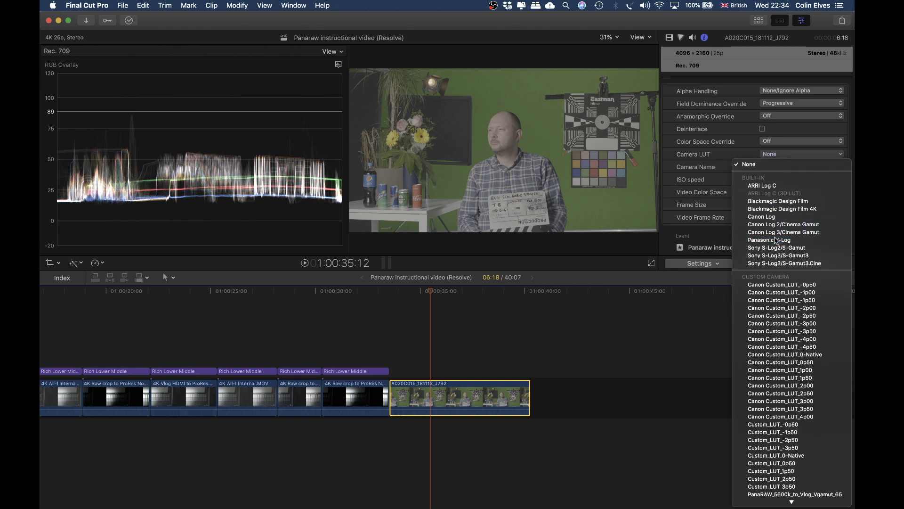
{"action": "left_click", "coordinate": [776, 240]}
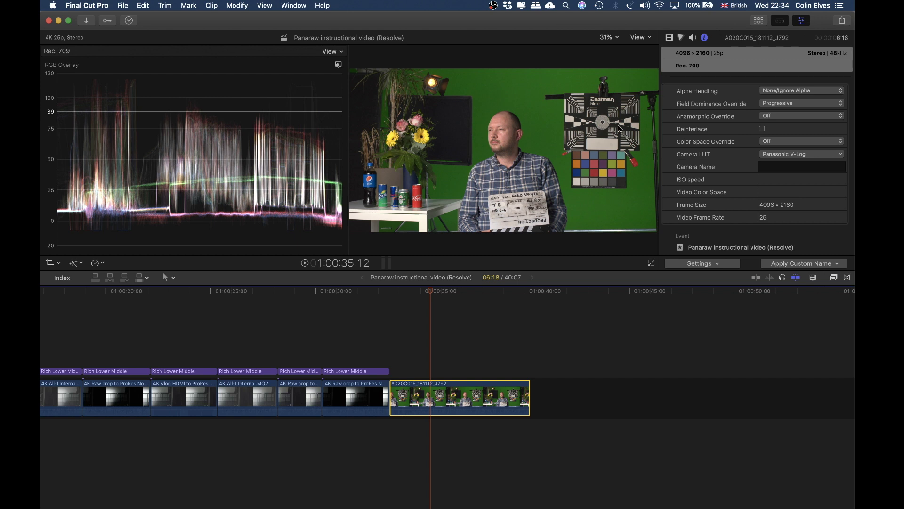
{"action": "left_click", "coordinate": [777, 157]}
{"action": "left_click", "coordinate": [779, 317]}
Find the Custom LUT effect by searching for "lut", add it to the A020C015_181112_J792 clip, and clear the search
{"action": "scroll", "coordinate": [807, 313], "scroll_direction": "left", "scroll_amount": 5}
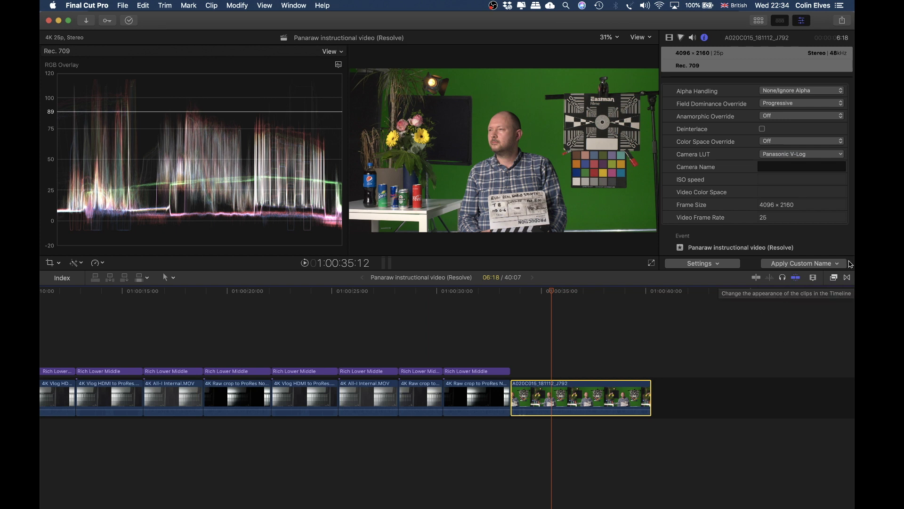
{"action": "left_click", "coordinate": [834, 276]}
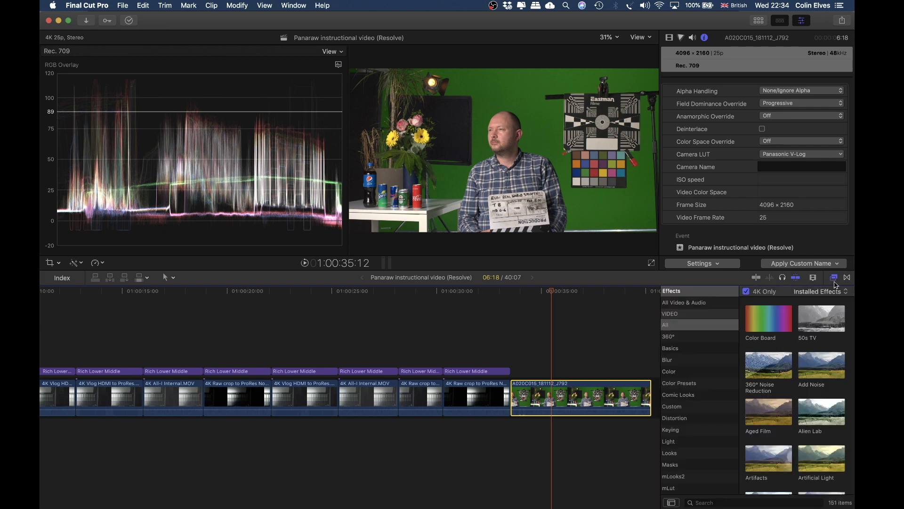
{"action": "left_click", "coordinate": [722, 502]}
{"action": "type", "text": "lut"}
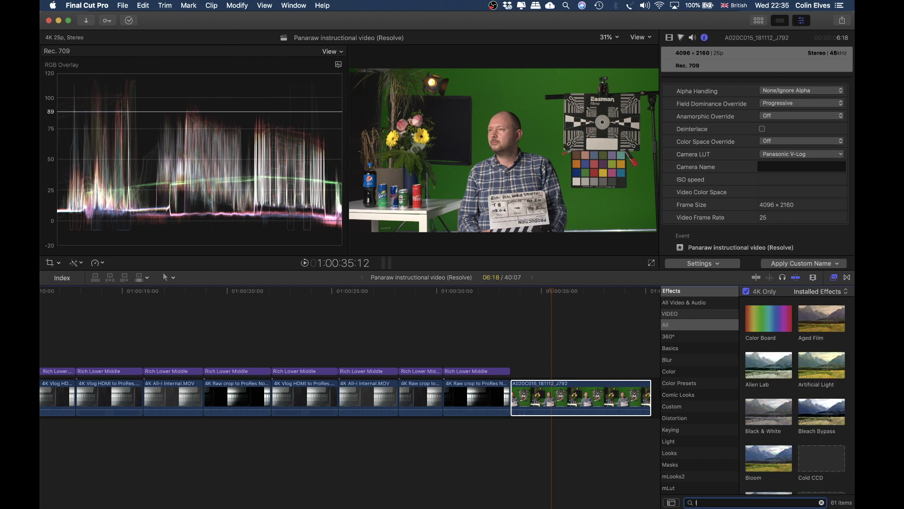
{"action": "left_click_drag", "start_coordinate": [760, 323], "coordinate": [579, 398]}
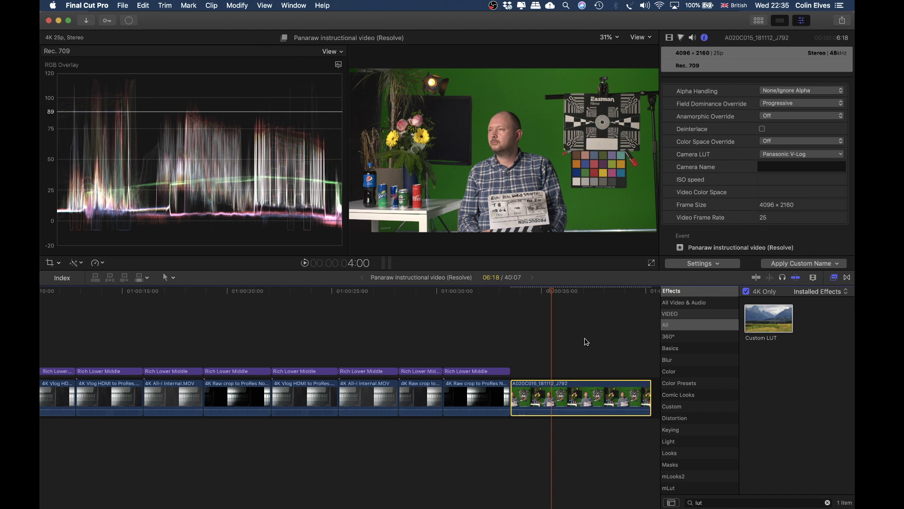
{"action": "left_click", "coordinate": [583, 339]}
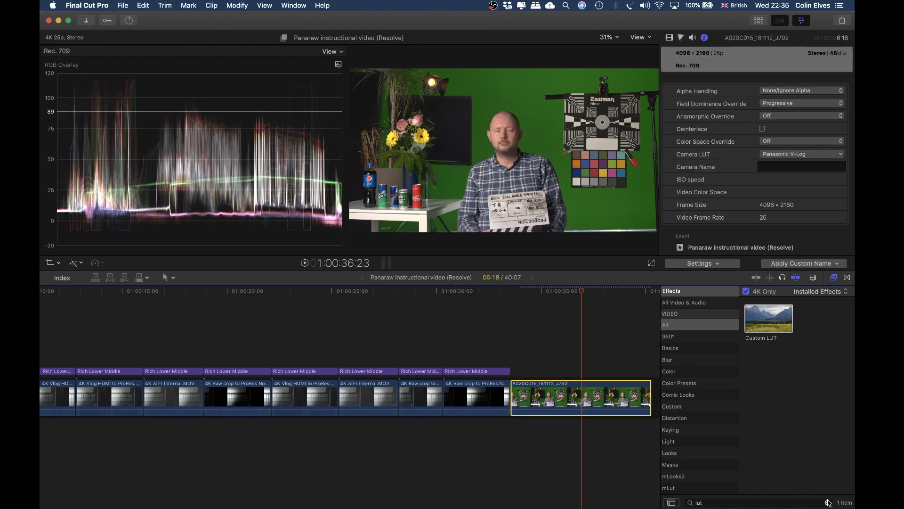
{"action": "left_click", "coordinate": [828, 503]}
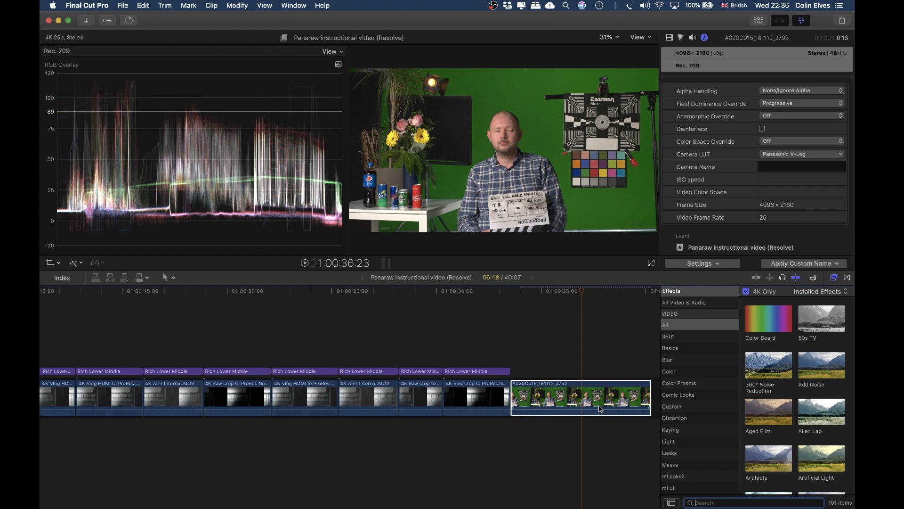
Set the Custom LUT effect on the A020C015_181112_J792 clip to Nicest709_2.605UT0IF and select the Color Board 1 effect
{"action": "left_click", "coordinate": [668, 37]}
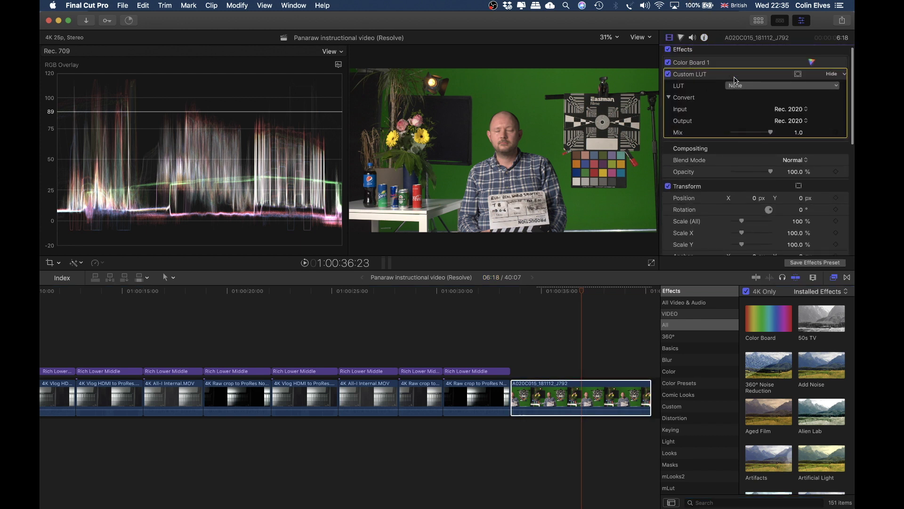
{"action": "left_click", "coordinate": [737, 85]}
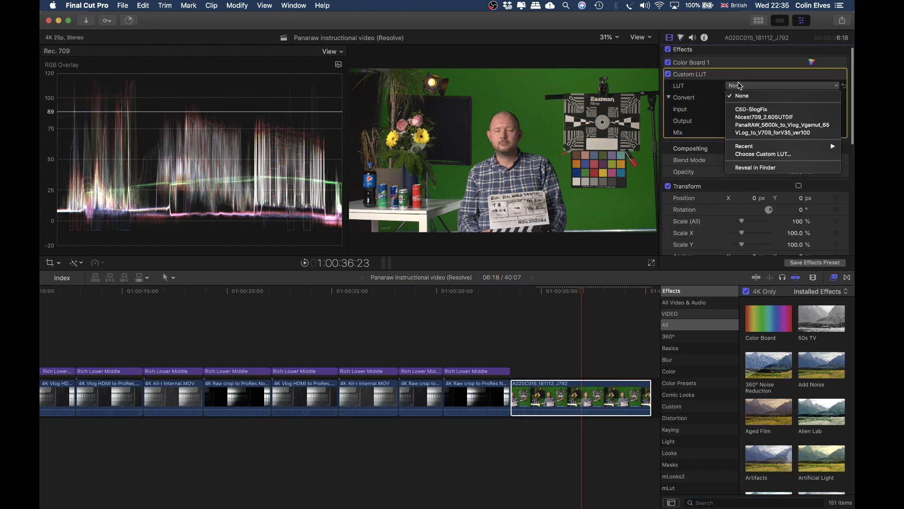
{"action": "left_click", "coordinate": [750, 117]}
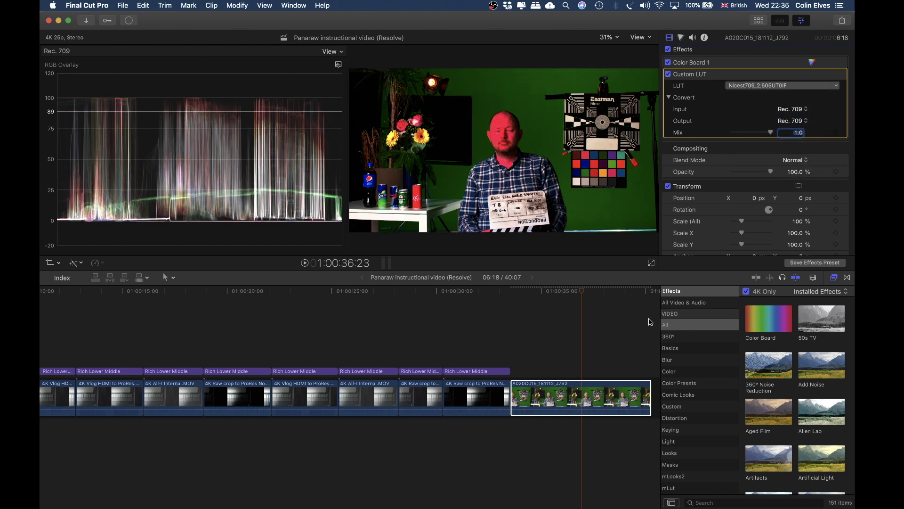
{"action": "left_click", "coordinate": [689, 63]}
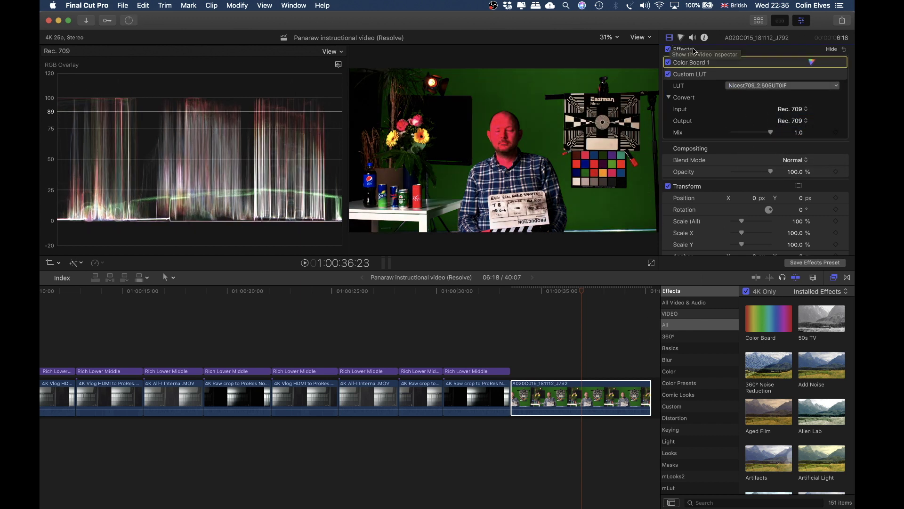
Set the Camera LUT of the A020C015_181112_J792 clip to None in its Settings metadata
{"action": "left_click", "coordinate": [704, 37]}
{"action": "left_click", "coordinate": [772, 154]}
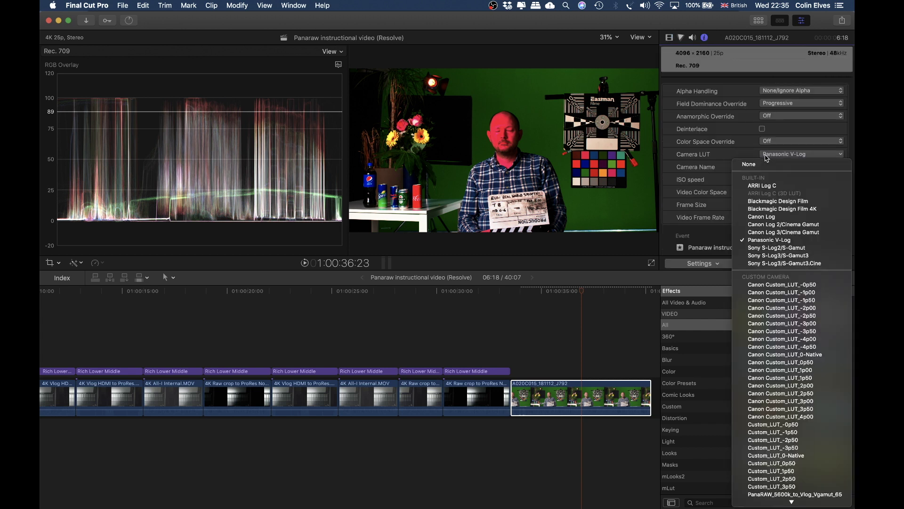
{"action": "left_click", "coordinate": [765, 163]}
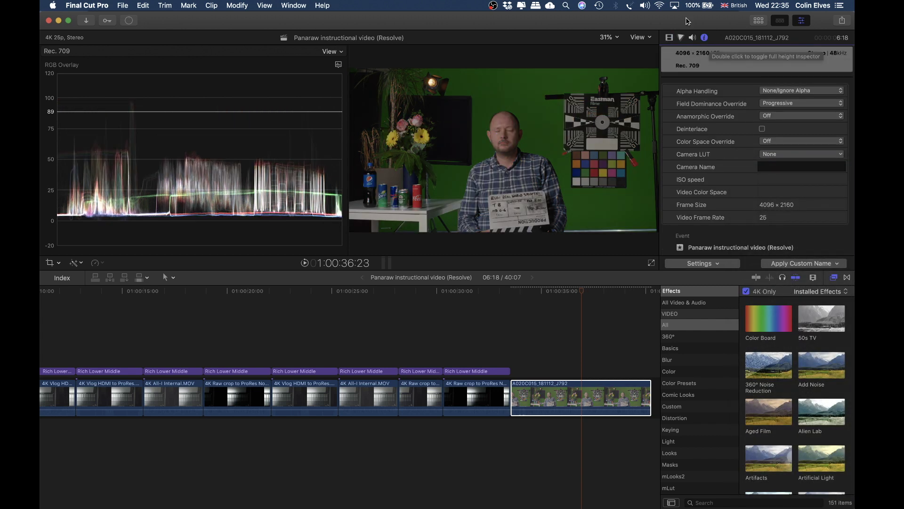
Set the Custom LUT effect on the A020C015_181112_J792 clip to VLog_to_V709_forV35_ver100
{"action": "left_click", "coordinate": [669, 37]}
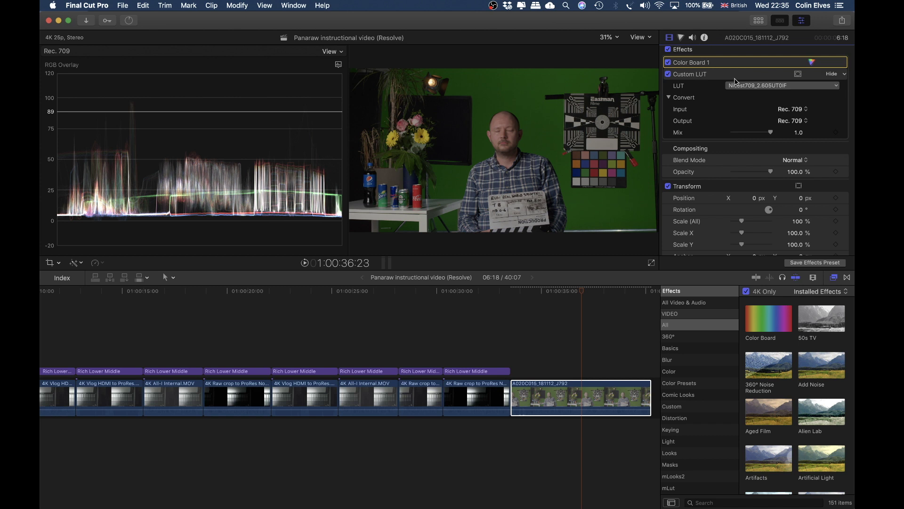
{"action": "left_click", "coordinate": [746, 86]}
{"action": "left_click", "coordinate": [760, 133]}
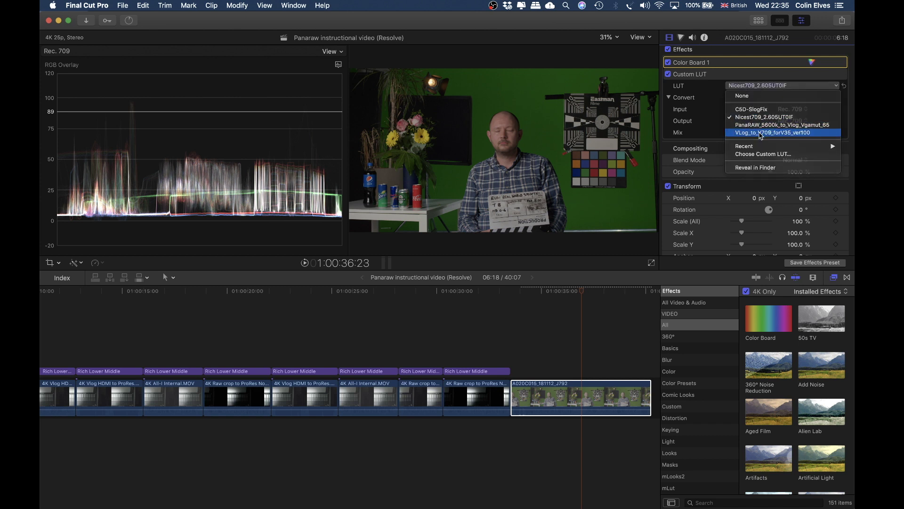
{"action": "left_click", "coordinate": [751, 86]}
{"action": "left_click", "coordinate": [752, 86]}
{"action": "left_click", "coordinate": [751, 86]}
{"action": "left_click", "coordinate": [751, 86]}
{"action": "left_click", "coordinate": [752, 86]}
{"action": "left_click", "coordinate": [751, 88]}
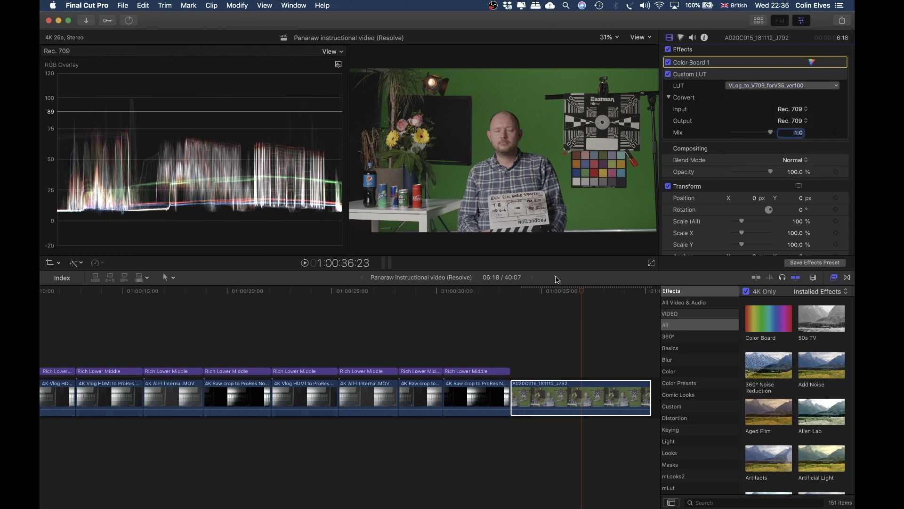
Return to the start of the timeline, examine the 4K Raw crop to ProRes Raw picture and waveform, and select that clip
{"action": "scroll", "coordinate": [572, 323], "scroll_direction": "left", "scroll_amount": 15}
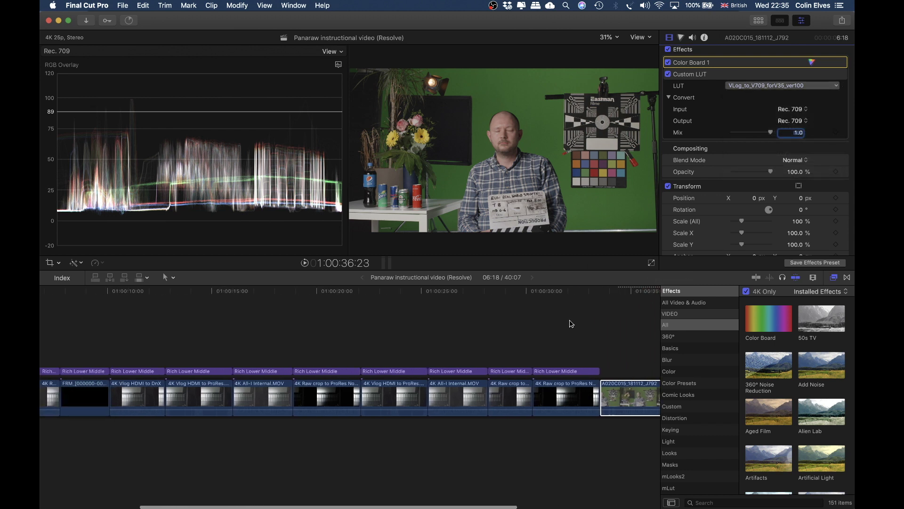
{"action": "left_click", "coordinate": [69, 291]}
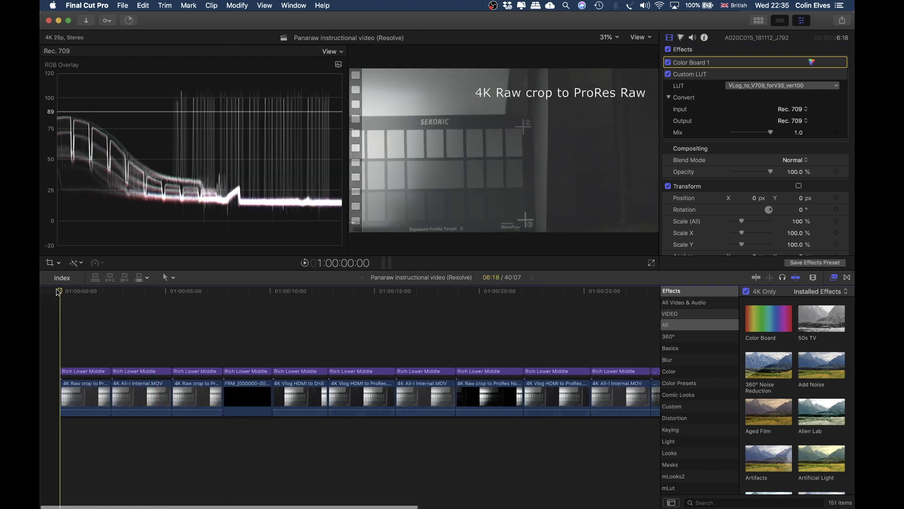
{"action": "left_click_drag", "start_coordinate": [70, 291], "coordinate": [103, 291]}
{"action": "left_click_drag", "start_coordinate": [113, 257], "coordinate": [67, 250]}
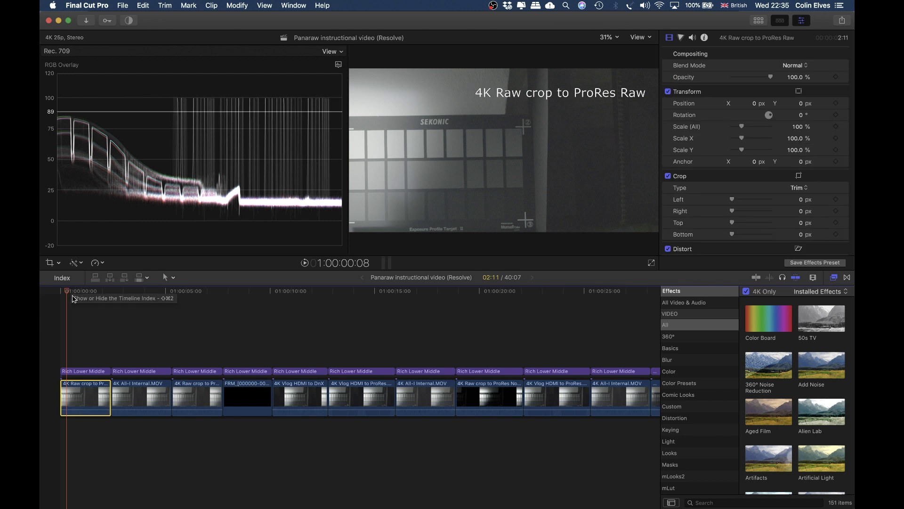
{"action": "left_click", "coordinate": [71, 295]}
{"action": "mouse_move", "coordinate": [69, 294]}
{"action": "left_mouse_down"}
{"action": "mouse_move", "coordinate": [131, 292]}
{"action": "mouse_move", "coordinate": [78, 292]}
{"action": "left_mouse_up"}
{"action": "left_click", "coordinate": [103, 391]}
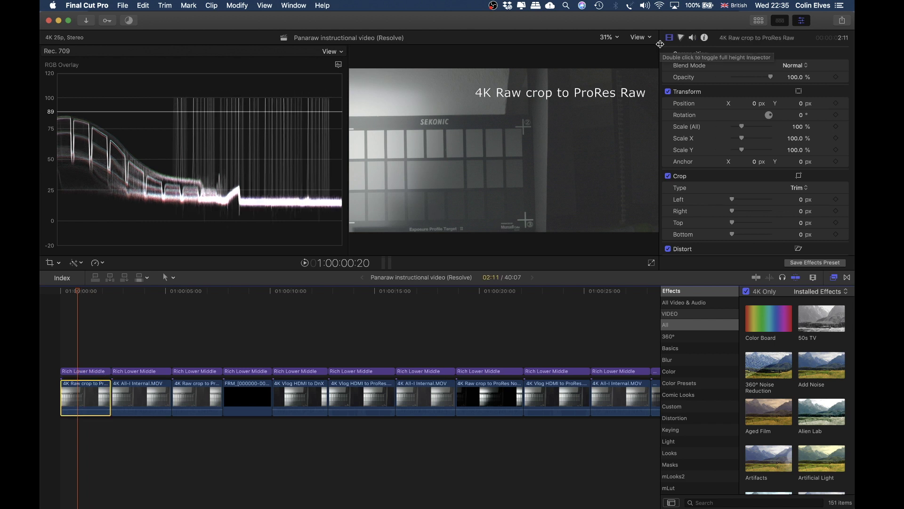
Inspect the RAW to Log Conversion options of the first 4K Raw crop to ProRes Raw clip and set its Camera LUT to Panasonic V-Log
{"action": "left_click", "coordinate": [705, 38]}
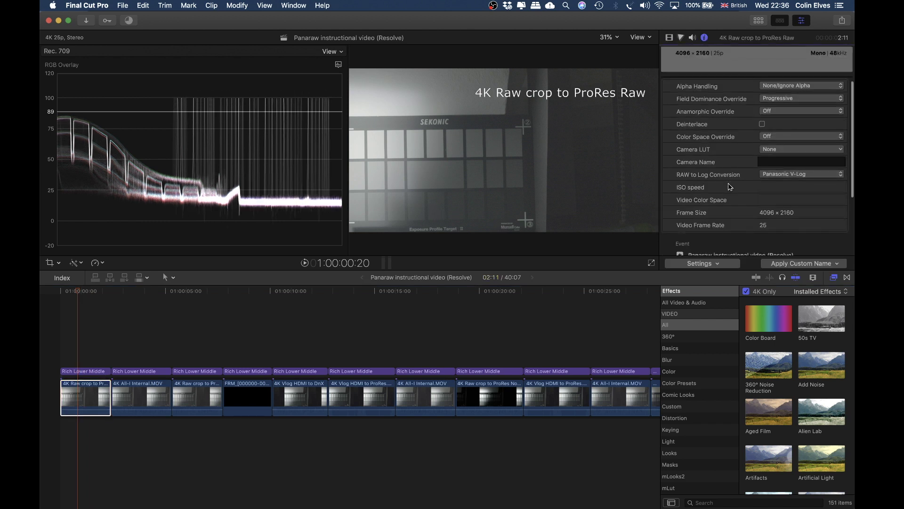
{"action": "left_click", "coordinate": [775, 177]}
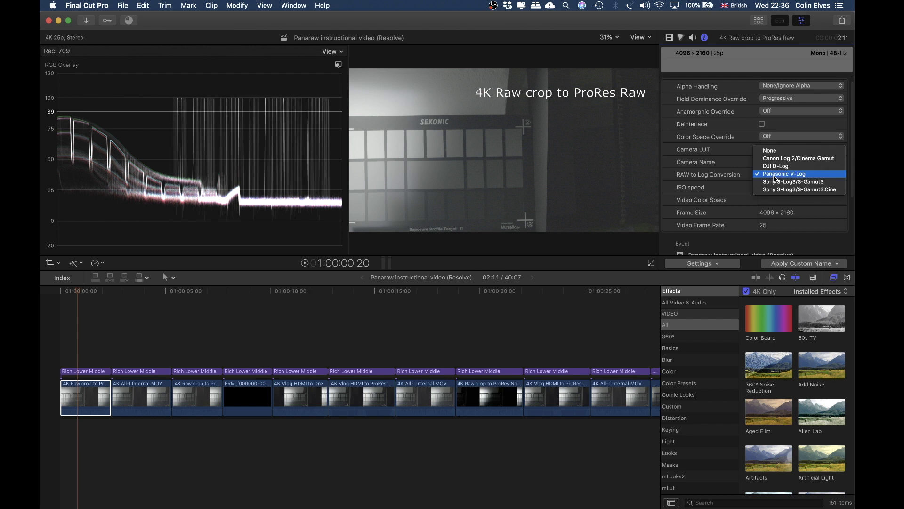
{"action": "left_click", "coordinate": [775, 178]}
{"action": "left_click", "coordinate": [766, 151]}
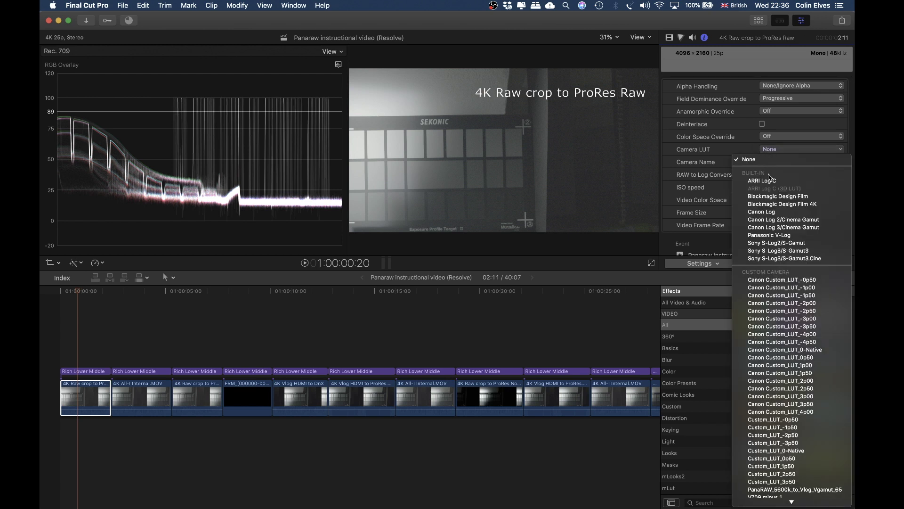
{"action": "left_click", "coordinate": [777, 235]}
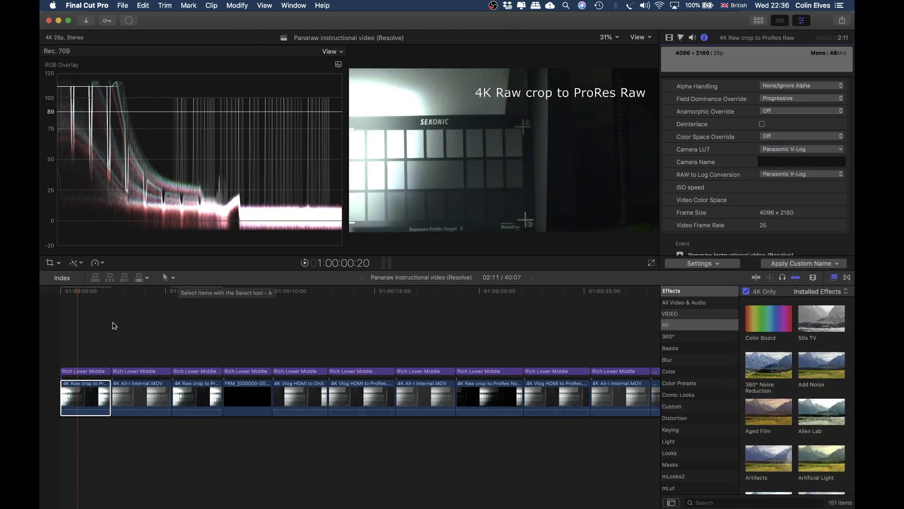
Set the Camera LUT of the first 4K All-I Internal.MOV clip to Panasonic V-Log and review the opening of the timeline
{"action": "left_click", "coordinate": [138, 387]}
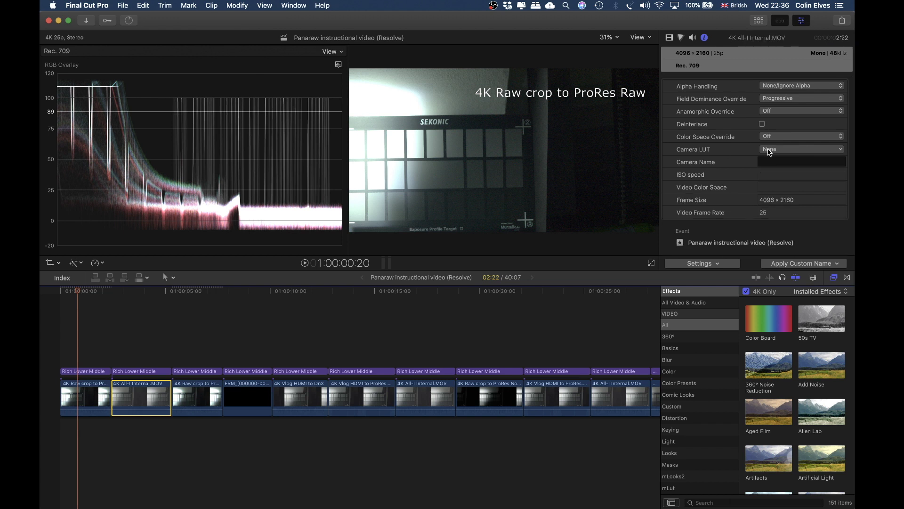
{"action": "left_click", "coordinate": [769, 152]}
{"action": "left_click", "coordinate": [777, 234]}
{"action": "left_click_drag", "start_coordinate": [90, 293], "coordinate": [72, 301]}
Set the Camera LUT back to None on the first 4K Raw crop to ProRes Raw and 4K All-I Internal.MOV clips
{"action": "left_click", "coordinate": [96, 397]}
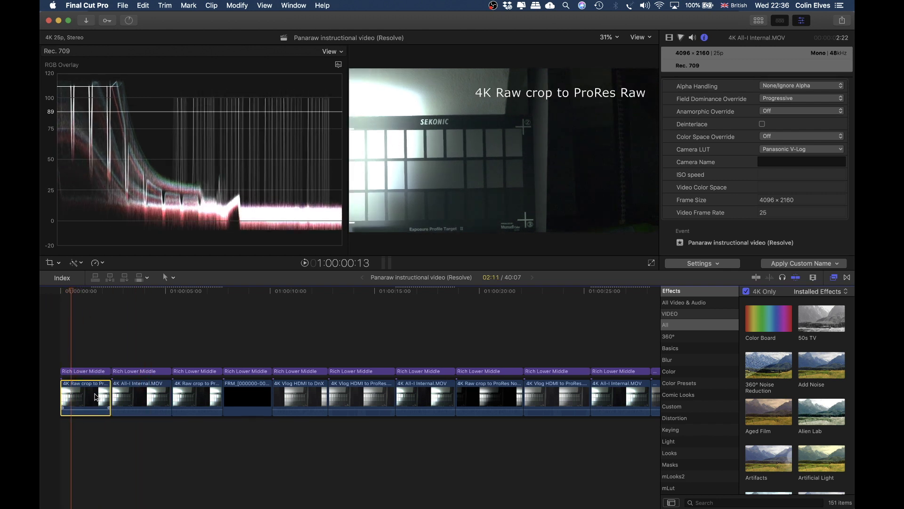
{"action": "left_click", "coordinate": [789, 150]}
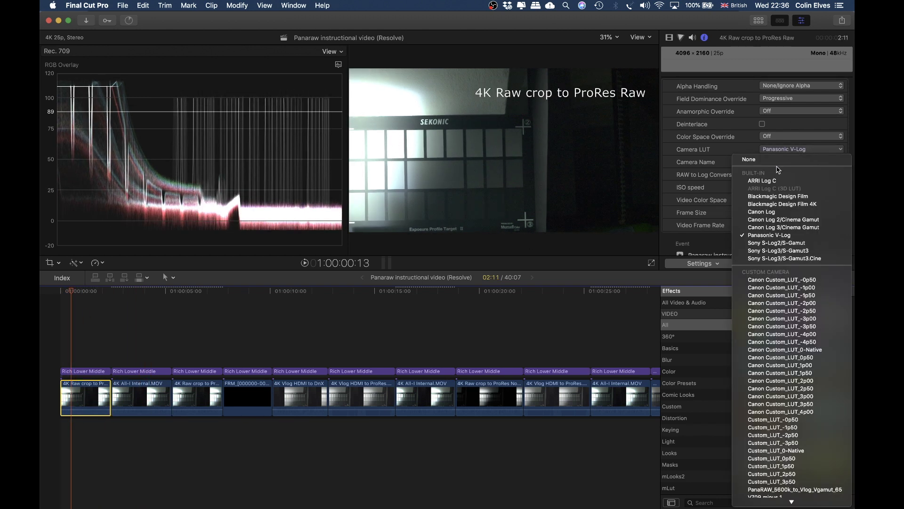
{"action": "left_click", "coordinate": [777, 160]}
{"action": "left_click", "coordinate": [141, 393]}
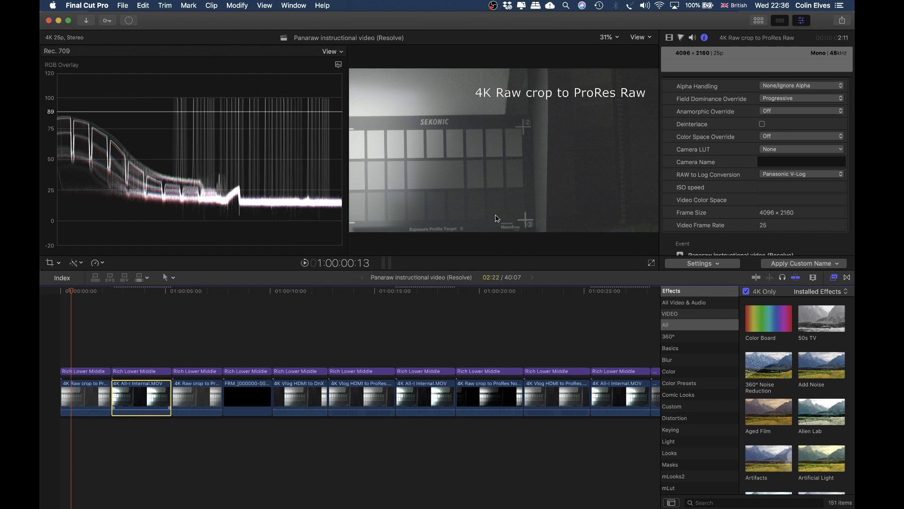
{"action": "left_click", "coordinate": [770, 150]}
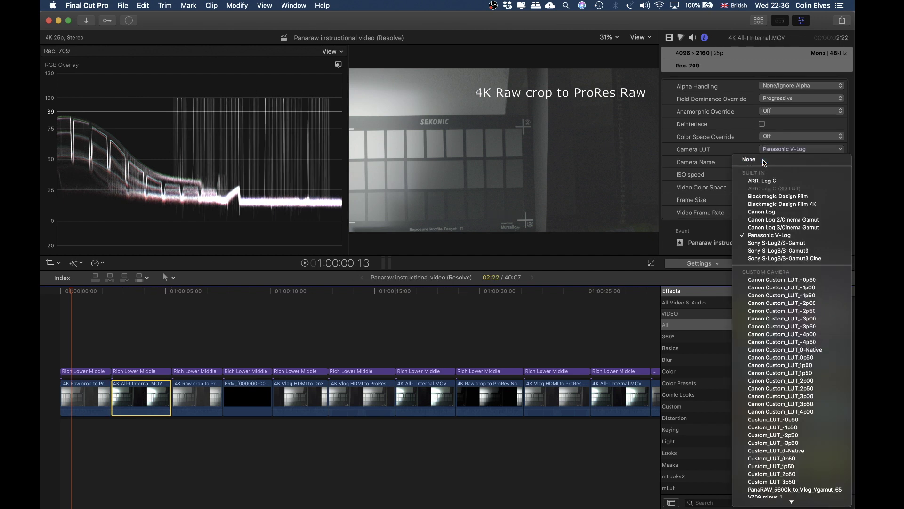
{"action": "left_click", "coordinate": [776, 160]}
Compare the waveforms of the ProRes 4444, Avid DnX and HDMI to ProRes clips, and select 4K Vlog HDMI to ProRes.MOV near 01:00:15
{"action": "left_click_drag", "start_coordinate": [73, 296], "coordinate": [186, 304]}
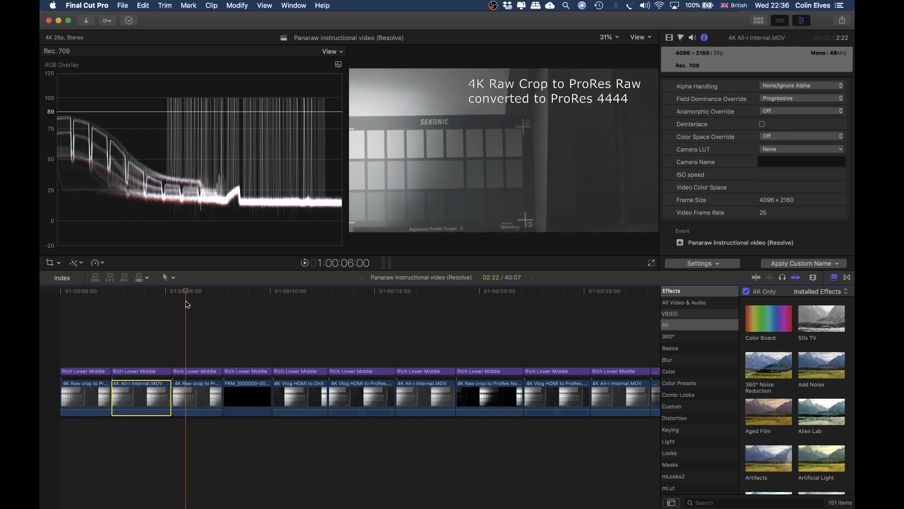
{"action": "left_click_drag", "start_coordinate": [187, 292], "coordinate": [309, 288]}
{"action": "left_click", "coordinate": [315, 391]}
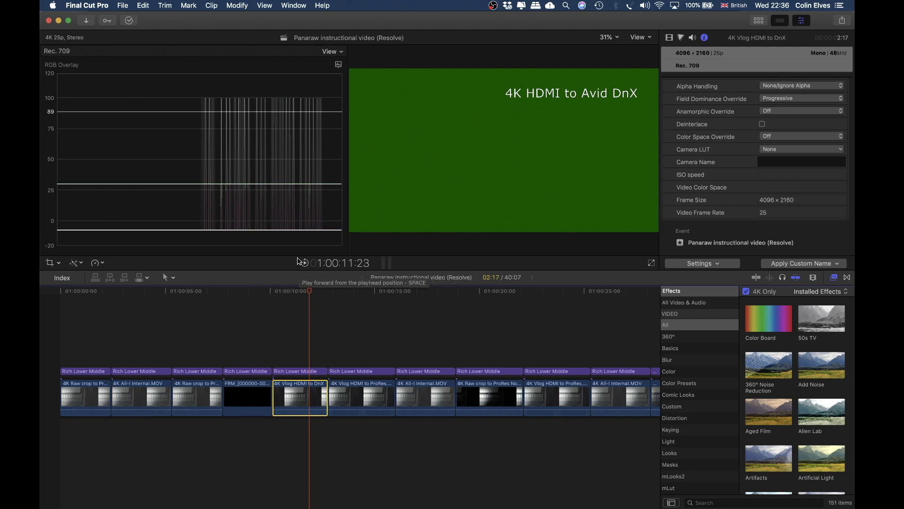
{"action": "left_click_drag", "start_coordinate": [310, 292], "coordinate": [378, 293]}
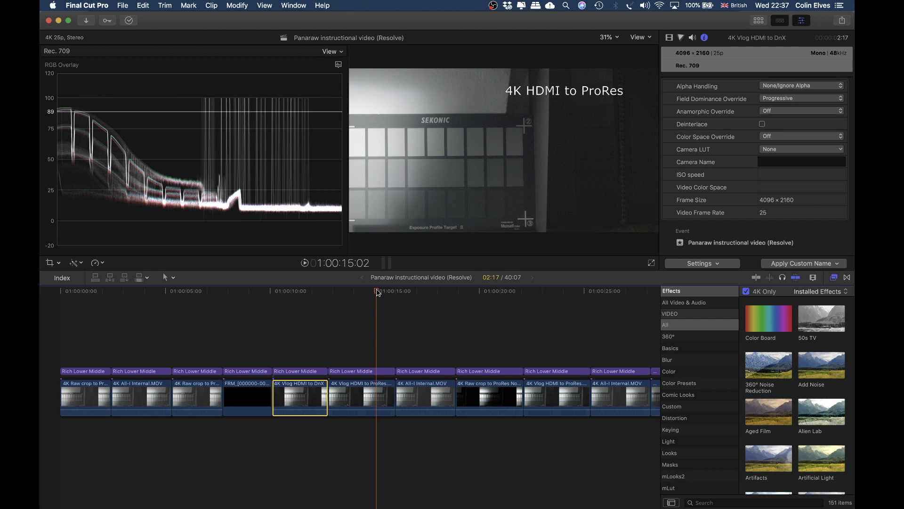
{"action": "mouse_move", "coordinate": [379, 292]}
{"action": "left_mouse_down"}
{"action": "mouse_move", "coordinate": [425, 290]}
{"action": "mouse_move", "coordinate": [355, 291]}
{"action": "mouse_move", "coordinate": [414, 288]}
{"action": "mouse_move", "coordinate": [365, 277]}
{"action": "mouse_move", "coordinate": [423, 278]}
{"action": "mouse_move", "coordinate": [368, 278]}
{"action": "mouse_move", "coordinate": [416, 292]}
{"action": "mouse_move", "coordinate": [424, 304]}
{"action": "mouse_move", "coordinate": [378, 297]}
{"action": "left_mouse_up"}
{"action": "left_click", "coordinate": [372, 401]}
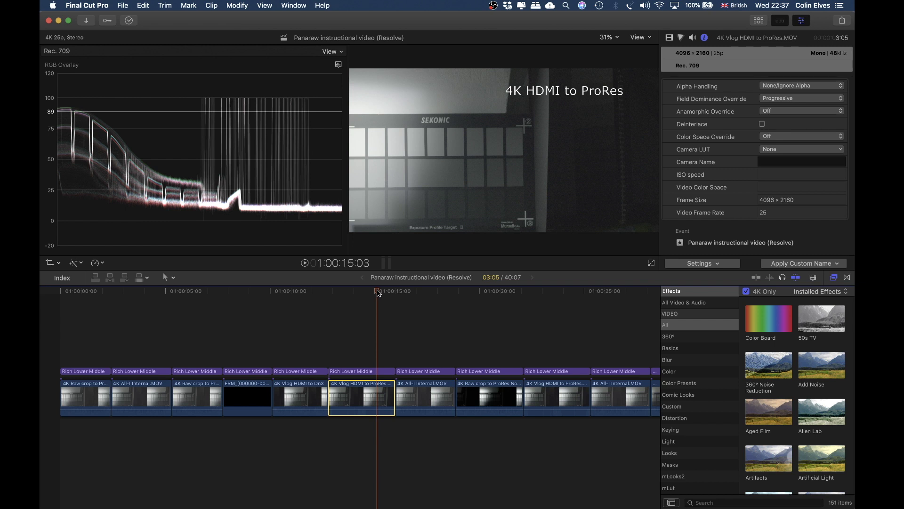
Find the Custom LUT effect by searching for "custom" and add it to the first 4K Vlog HDMI to ProRes.MOV clip
{"action": "scroll", "coordinate": [729, 335], "scroll_direction": "down", "scroll_amount": 6}
{"action": "scroll", "coordinate": [729, 335], "scroll_direction": "up", "scroll_amount": 6}
{"action": "left_click", "coordinate": [710, 502]}
{"action": "type", "text": "custom"}
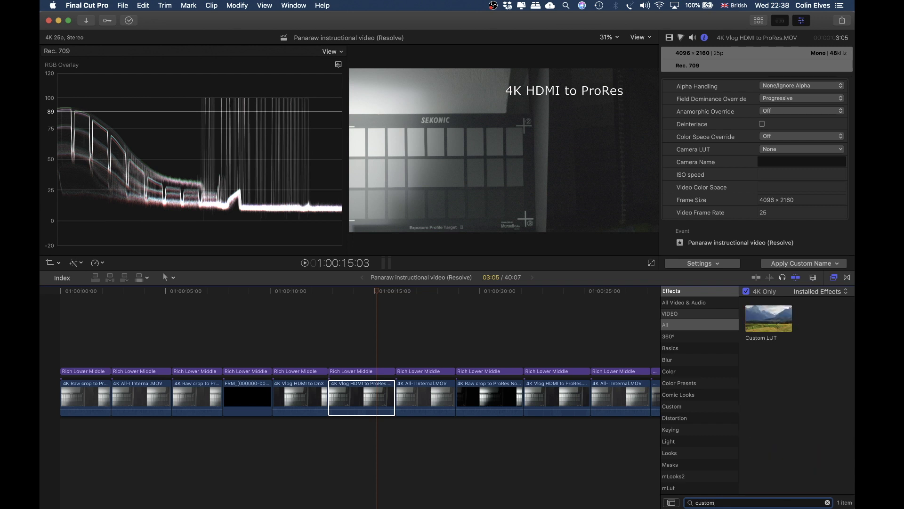
{"action": "left_click_drag", "start_coordinate": [768, 312], "coordinate": [364, 394]}
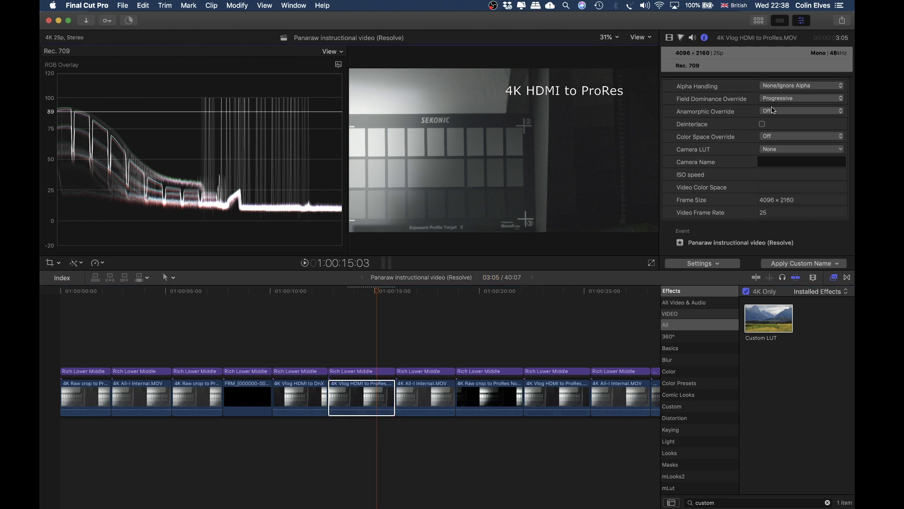
Set the Custom LUT effect on the 4K Vlog HDMI to ProRes.MOV clip to C5D-SlogFix and check the waveform near 01:00:14
{"action": "left_click", "coordinate": [669, 38]}
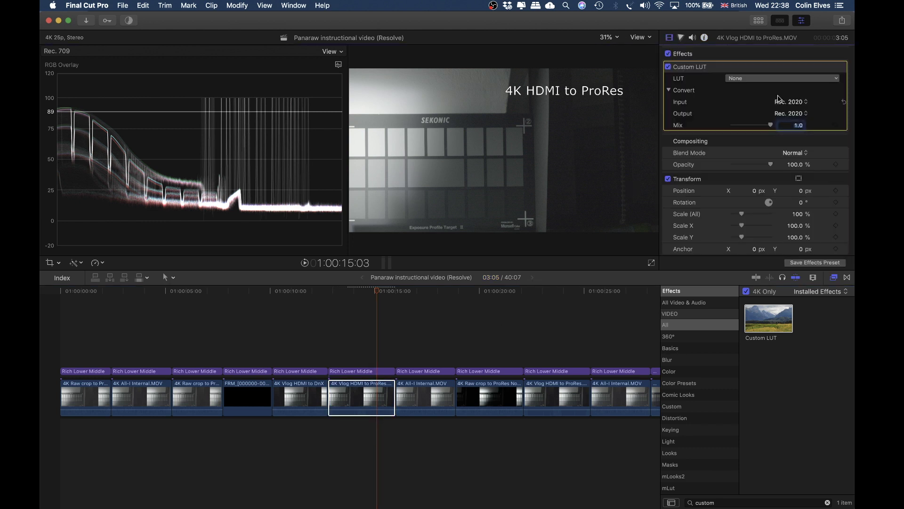
{"action": "left_click", "coordinate": [735, 79]}
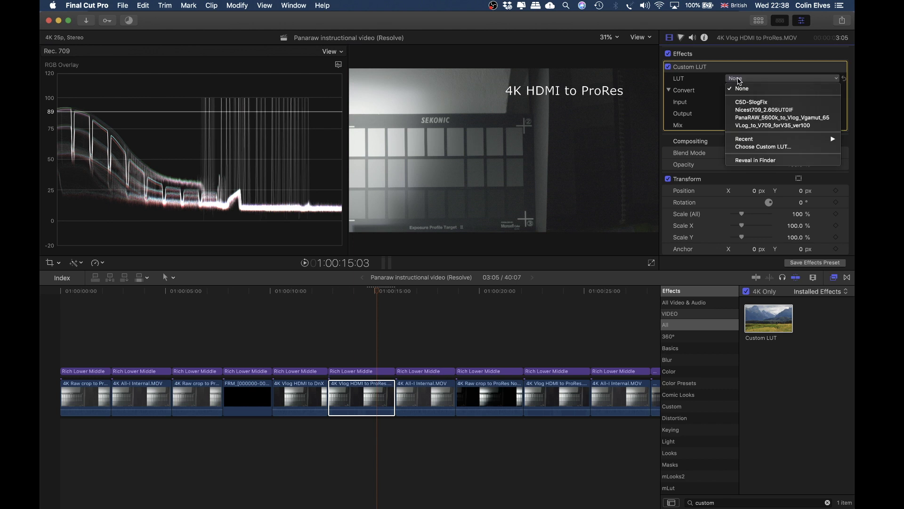
{"action": "left_click", "coordinate": [757, 103]}
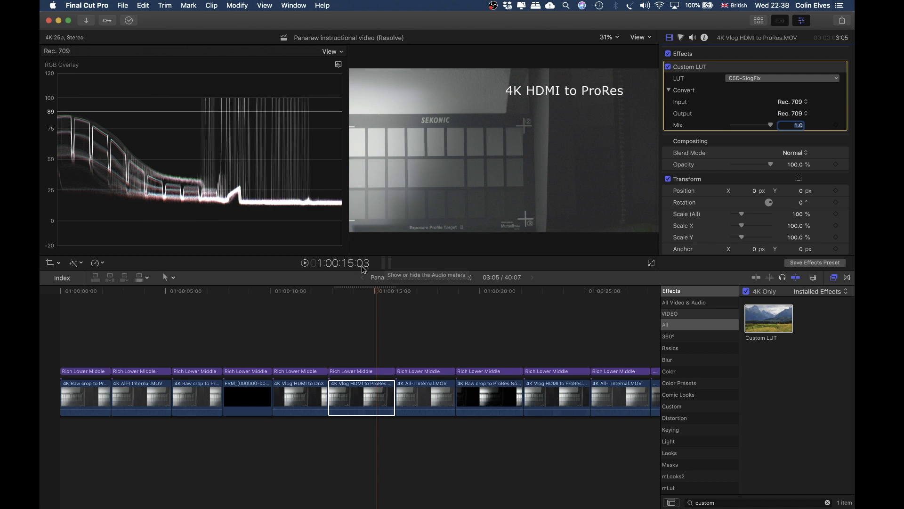
{"action": "left_click_drag", "start_coordinate": [378, 291], "coordinate": [352, 290]}
{"action": "left_click", "coordinate": [732, 83]}
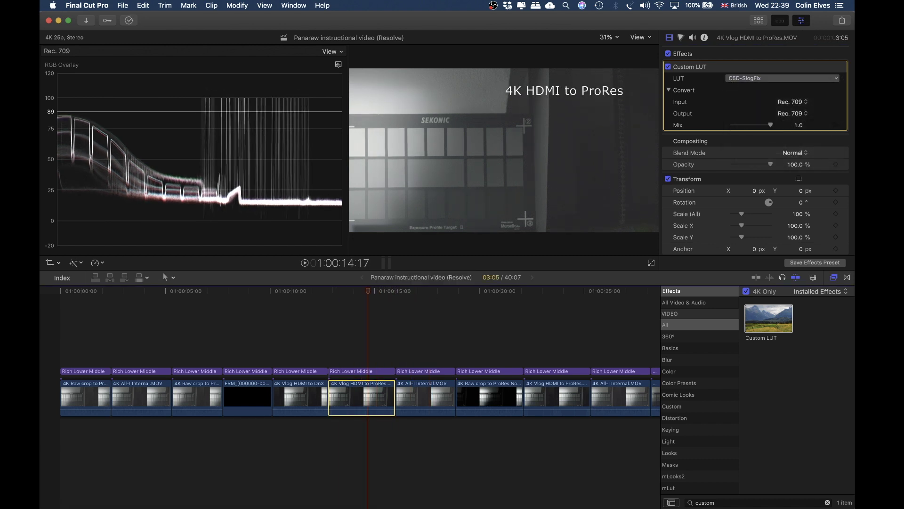
Switch to Safari to view the C5D LUT Slog Fix product page on sellfy.com, and return to Final Cut Pro
{"action": "mouse_move", "coordinate": [364, 506]}
{"action": "left_click", "coordinate": [227, 501]}
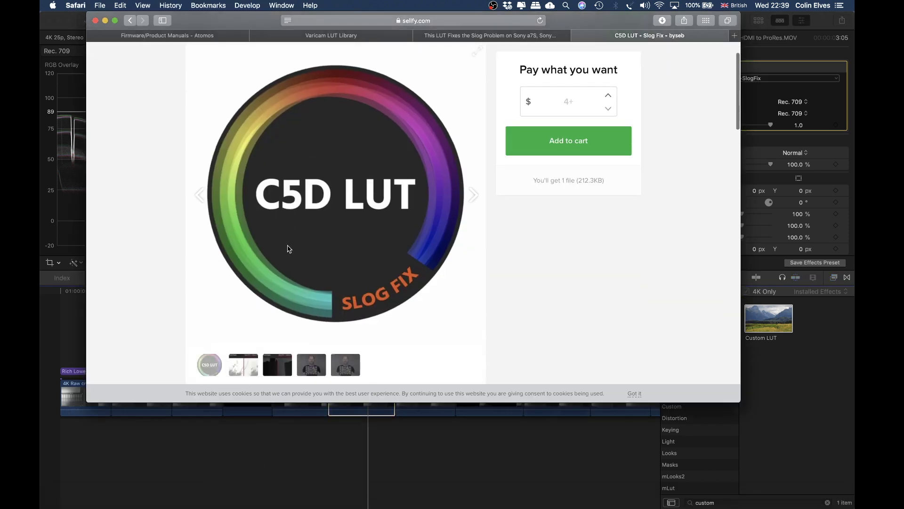
{"action": "scroll", "coordinate": [462, 294], "scroll_direction": "down", "scroll_amount": 5}
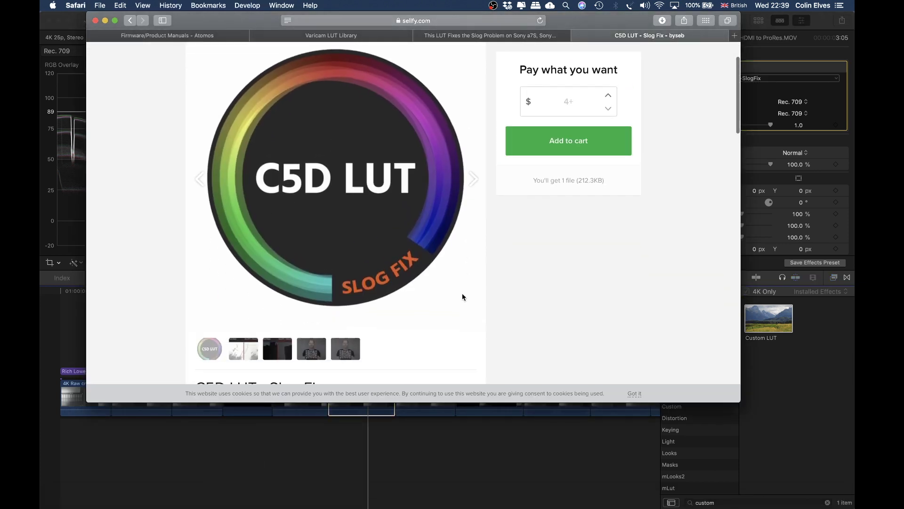
{"action": "scroll", "coordinate": [462, 295], "scroll_direction": "up", "scroll_amount": 5}
{"action": "scroll", "coordinate": [462, 295], "scroll_direction": "down", "scroll_amount": 3}
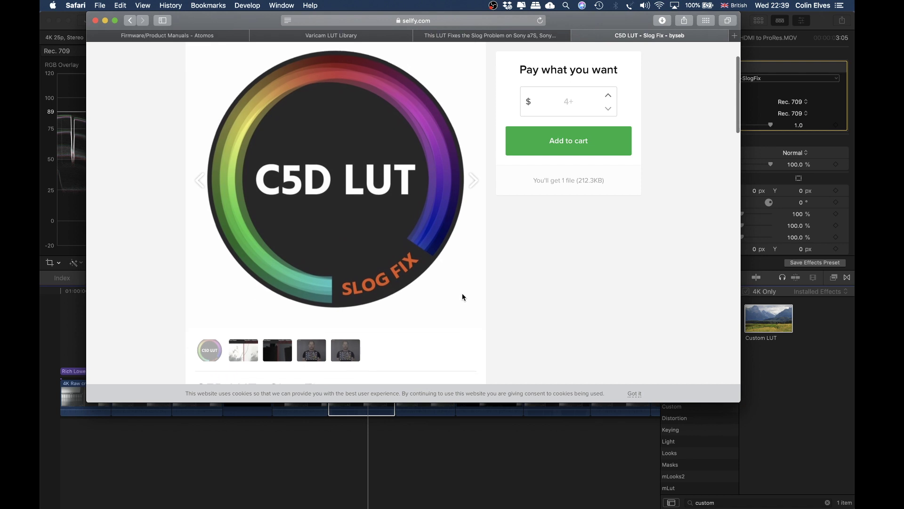
{"action": "scroll", "coordinate": [462, 295], "scroll_direction": "up", "scroll_amount": 3}
{"action": "left_click", "coordinate": [508, 451]}
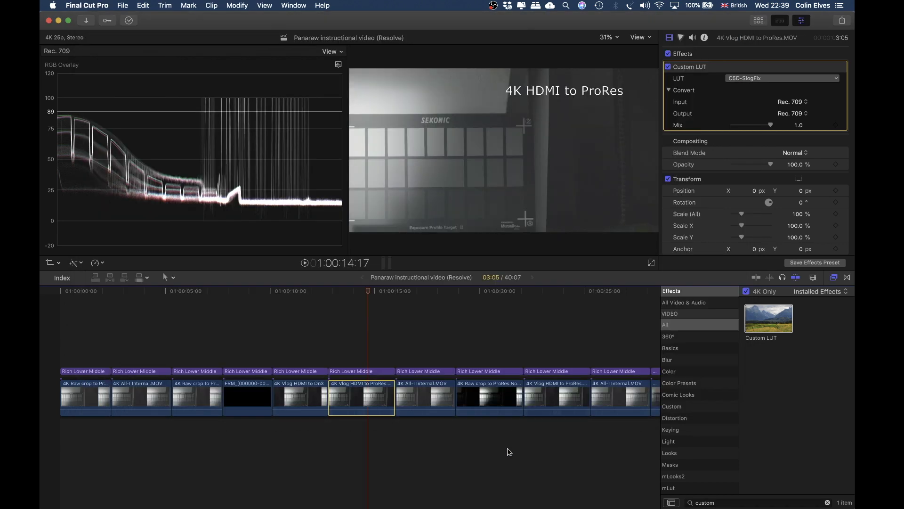
Open the custom LUT file chooser with its input and output color space options, and close it without loading a LUT
{"action": "left_click", "coordinate": [739, 79]}
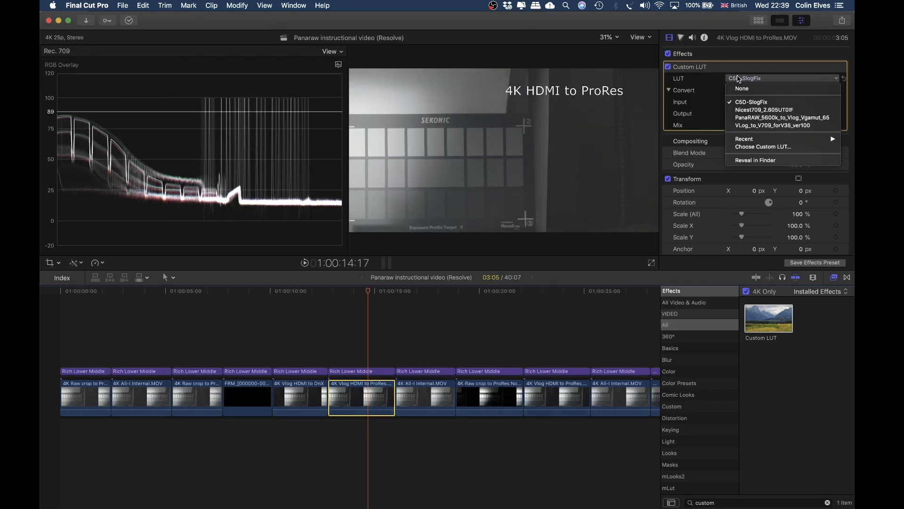
{"action": "left_click", "coordinate": [751, 147]}
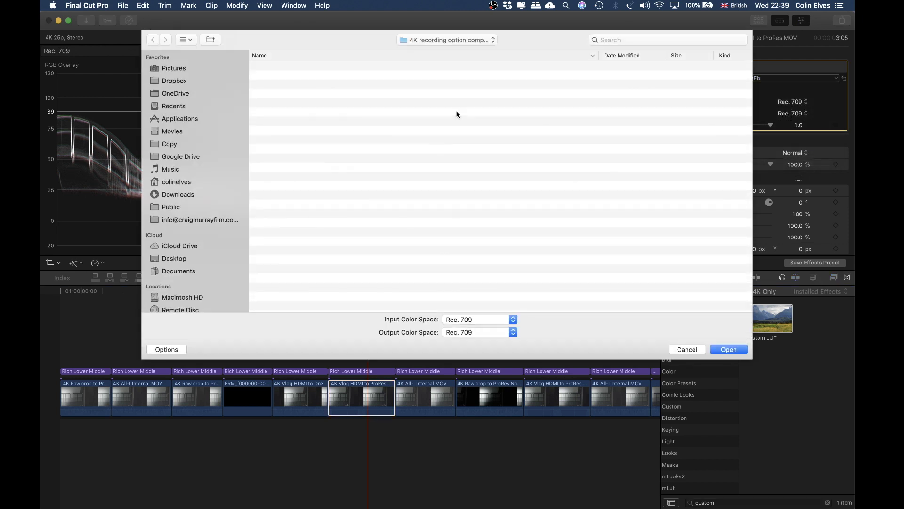
{"action": "left_click", "coordinate": [697, 350]}
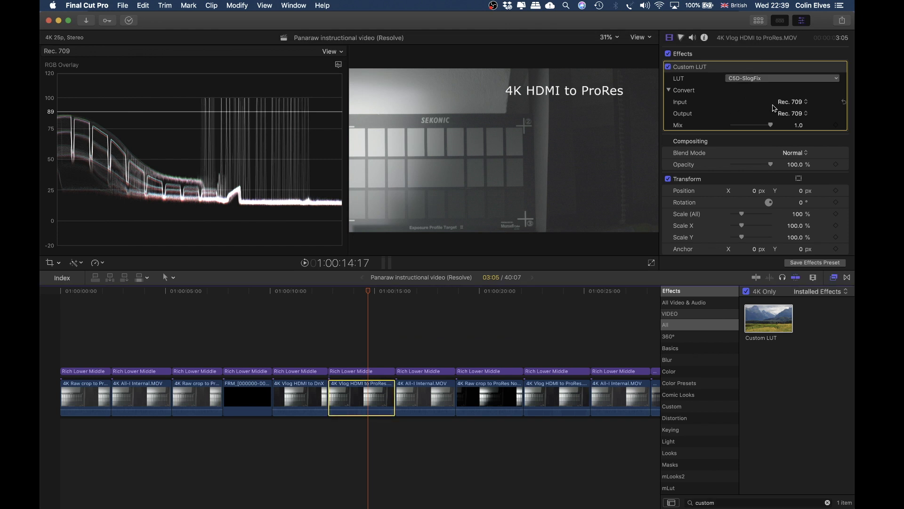
Add the Custom LUT effect to the 4K Raw crop to ProRes No LUT.MOV clip and set it to PanaRAW_5600k_to_Vlog_Vgamut_65
{"action": "left_click", "coordinate": [379, 294]}
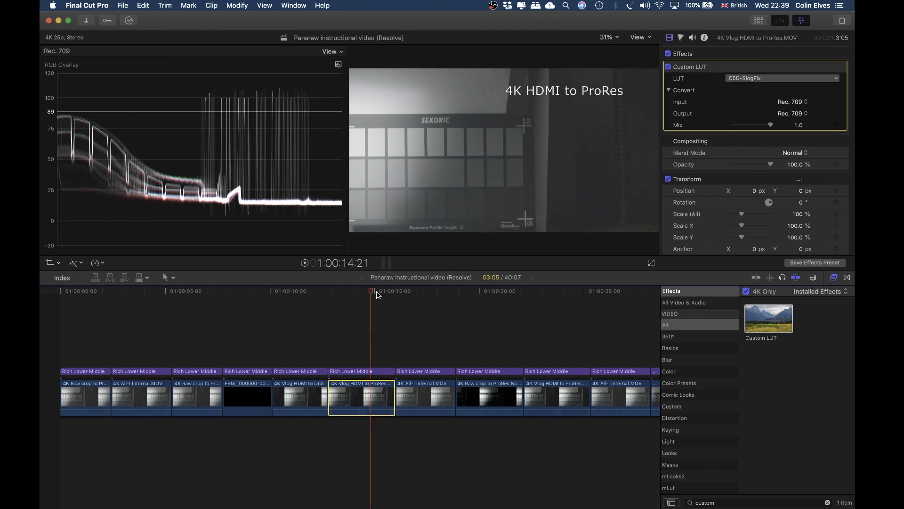
{"action": "key", "text": "space"}
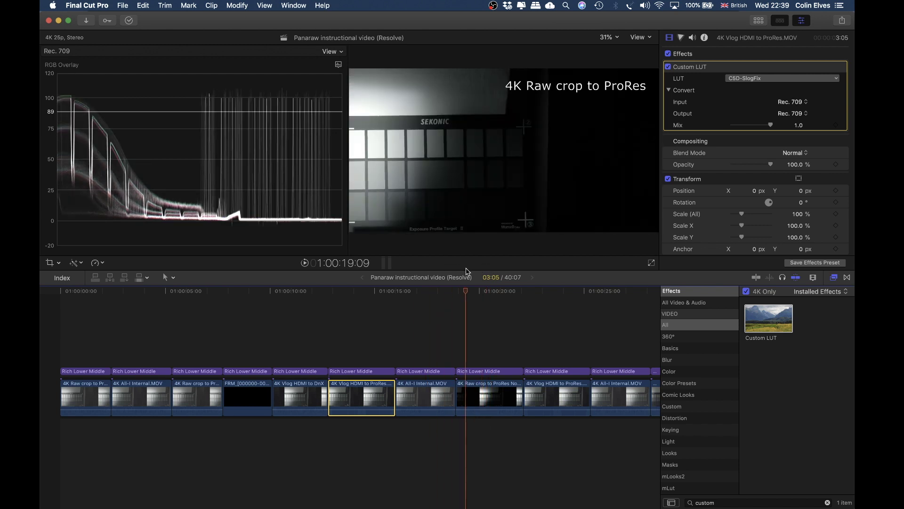
{"action": "left_click", "coordinate": [465, 398]}
{"action": "left_click_drag", "start_coordinate": [769, 318], "coordinate": [489, 397]}
{"action": "left_click", "coordinate": [735, 79]}
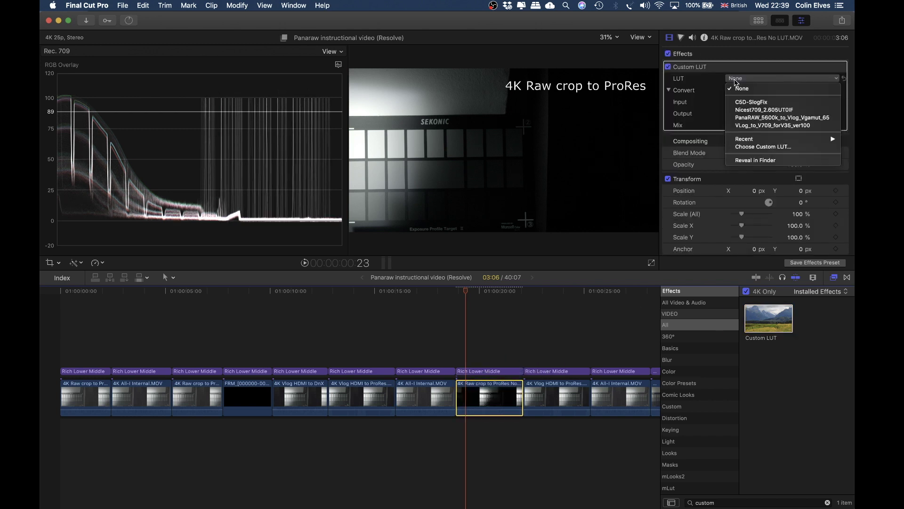
{"action": "left_click", "coordinate": [746, 118]}
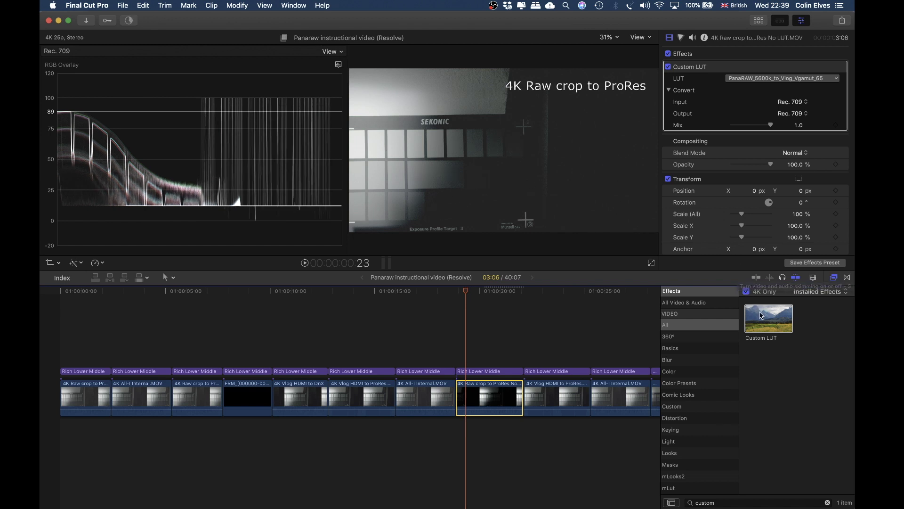
Add a second Custom LUT effect set to C5D-SlogFix to the raw crop clip and move it above the PanaRAW LUT
{"action": "left_click_drag", "start_coordinate": [762, 318], "coordinate": [490, 398]}
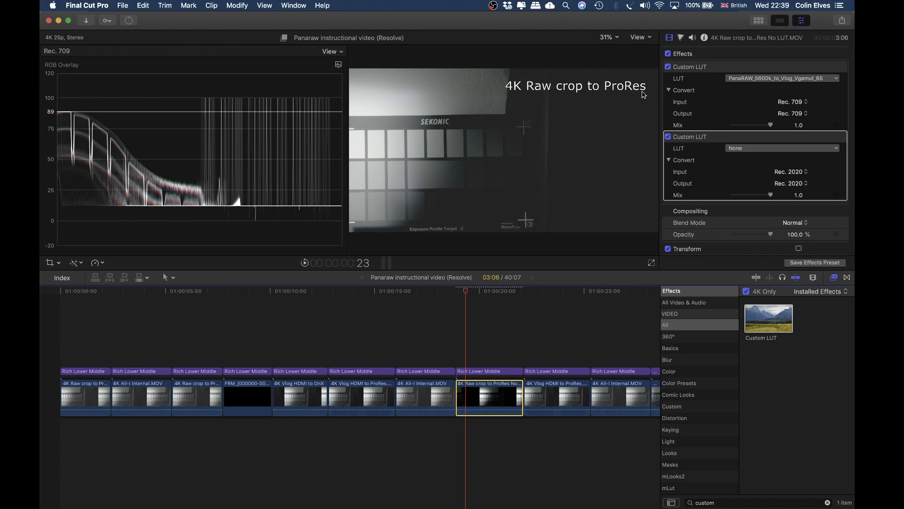
{"action": "left_click", "coordinate": [738, 149]}
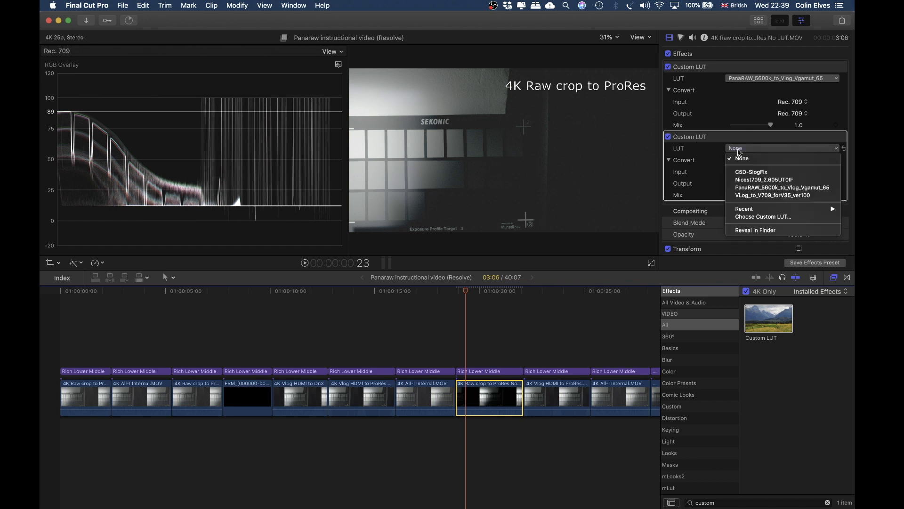
{"action": "left_click", "coordinate": [751, 174]}
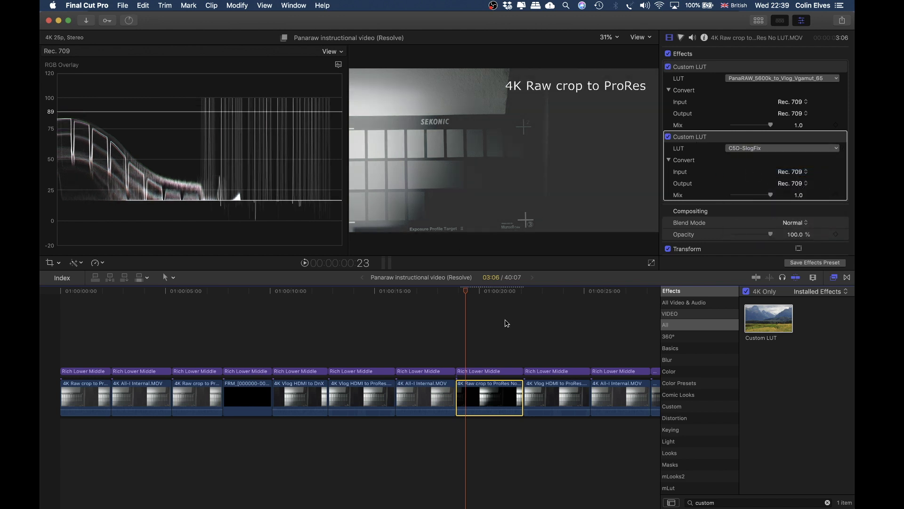
{"action": "left_click", "coordinate": [713, 137]}
{"action": "left_click_drag", "start_coordinate": [712, 137], "coordinate": [734, 75]}
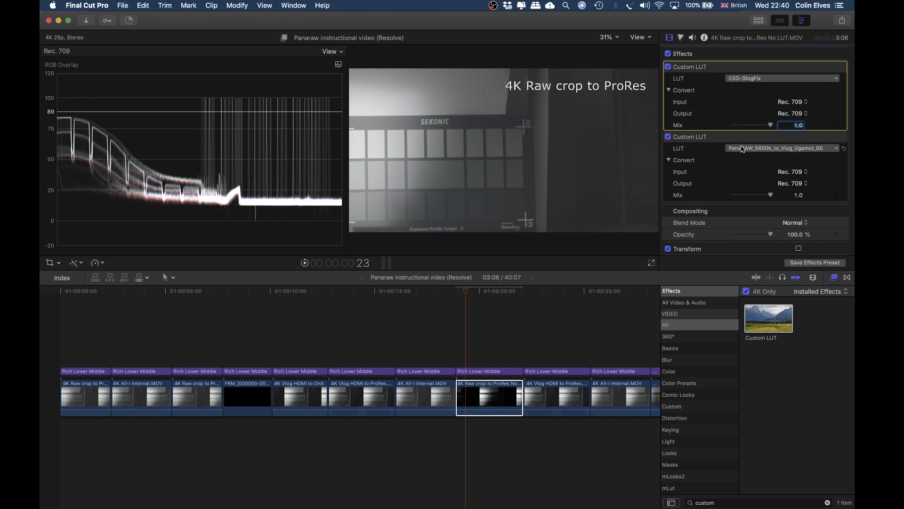
Try the PanaRAW LUT above C5D-SlogFix on the raw crop clip to compare waveforms, and restore C5D-SlogFix to first in the effect order
{"action": "left_click_drag", "start_coordinate": [467, 295], "coordinate": [488, 291]}
{"action": "left_click_drag", "start_coordinate": [715, 144], "coordinate": [718, 69]}
{"action": "key", "text": "super+2"}
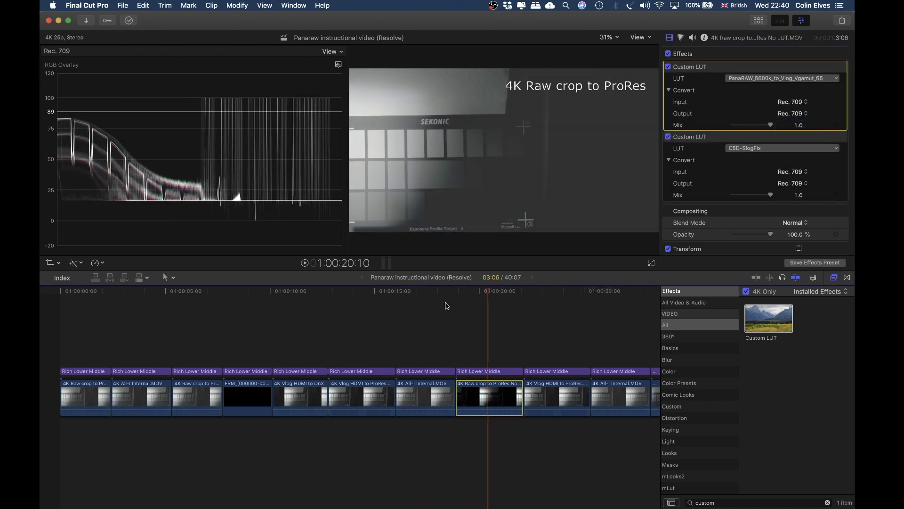
{"action": "left_click_drag", "start_coordinate": [473, 292], "coordinate": [439, 299]}
{"action": "left_click", "coordinate": [442, 292]}
{"action": "left_click", "coordinate": [479, 292]}
{"action": "left_click", "coordinate": [504, 385]}
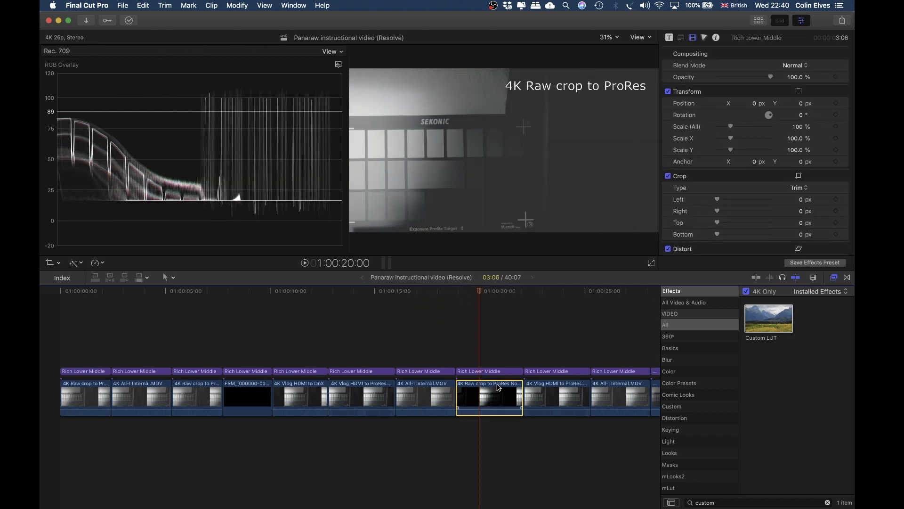
{"action": "left_click_drag", "start_coordinate": [707, 76], "coordinate": [709, 66]}
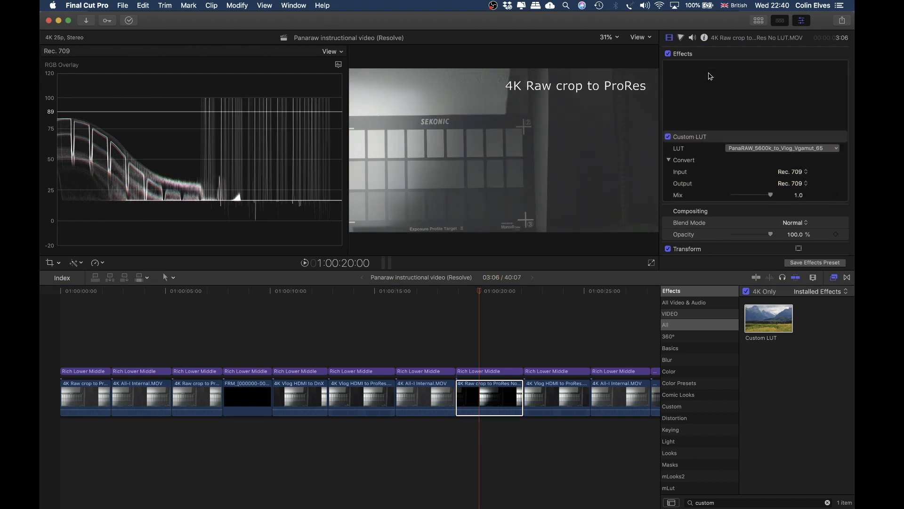
{"action": "left_click", "coordinate": [479, 297]}
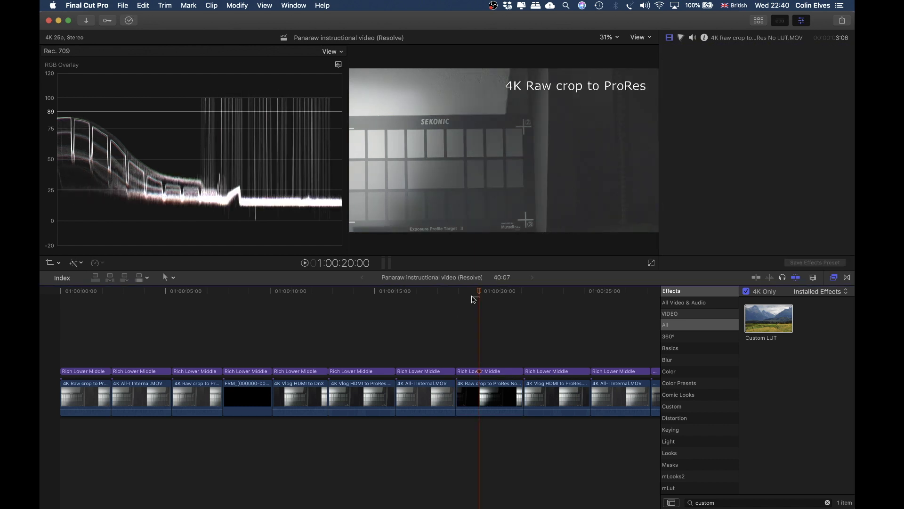
Set the Camera LUT of the 4K All-I Internal.MOV clip near 01:00:17 to Panasonic V-Log
{"action": "left_click_drag", "start_coordinate": [476, 296], "coordinate": [422, 314]}
{"action": "key", "text": "c"}
{"action": "left_click", "coordinate": [704, 38]}
{"action": "scroll", "coordinate": [723, 178], "scroll_direction": "down", "scroll_amount": 5}
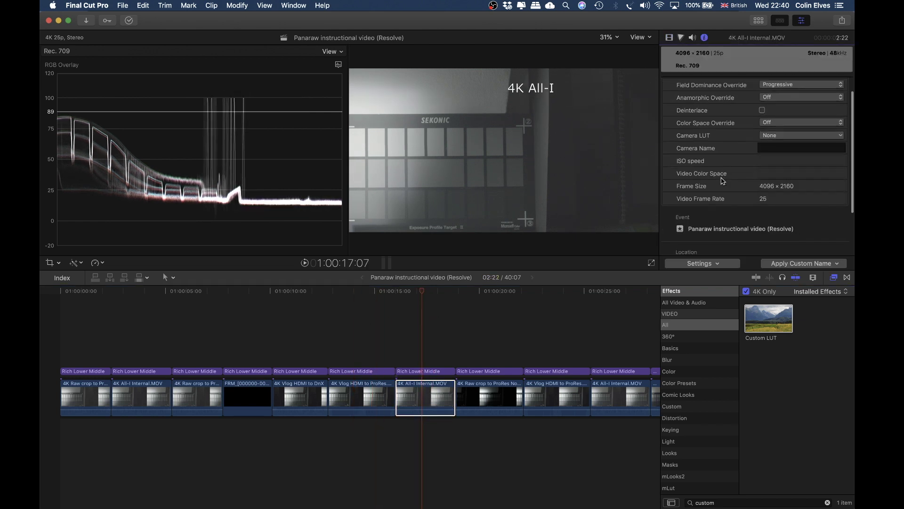
{"action": "scroll", "coordinate": [723, 178], "scroll_direction": "up", "scroll_amount": 5}
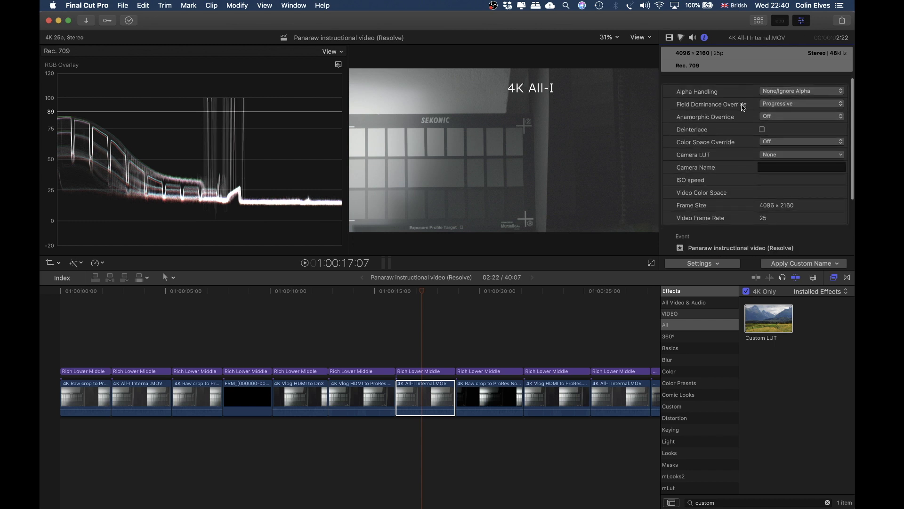
{"action": "left_click", "coordinate": [773, 154]}
{"action": "left_click", "coordinate": [772, 240]}
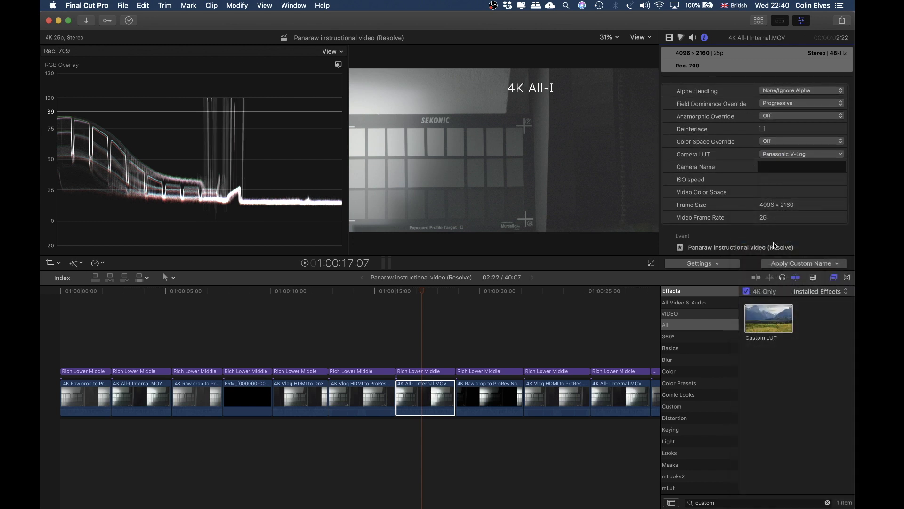
Try Panasonic V-Log as the Camera LUT on the 4K Vlog HDMI to ProRes.MOV clip, and reset it to None
{"action": "left_click_drag", "start_coordinate": [379, 297], "coordinate": [358, 300]}
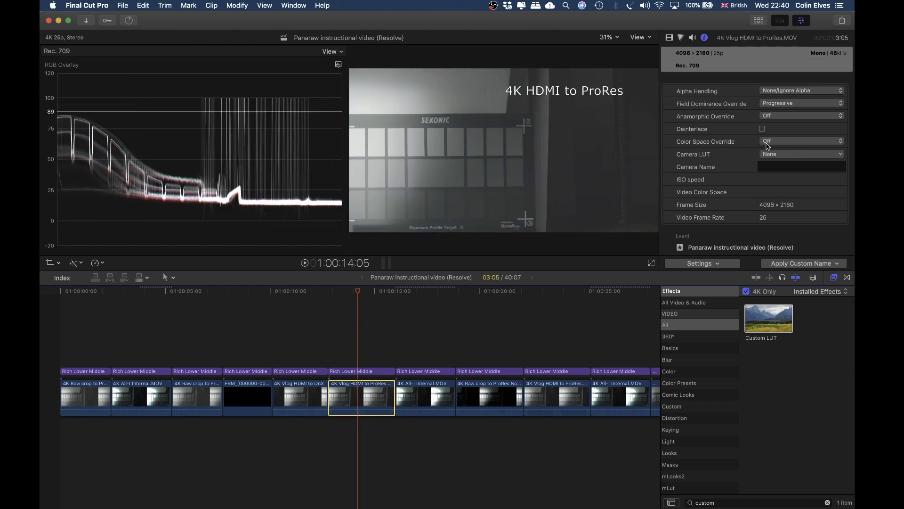
{"action": "left_click", "coordinate": [768, 153]}
{"action": "left_click", "coordinate": [773, 240]}
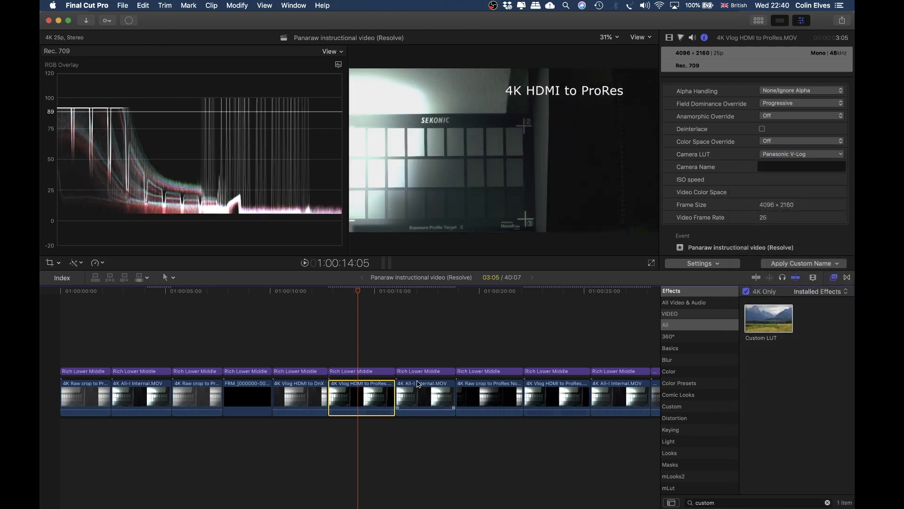
{"action": "left_click_drag", "start_coordinate": [359, 300], "coordinate": [363, 320]}
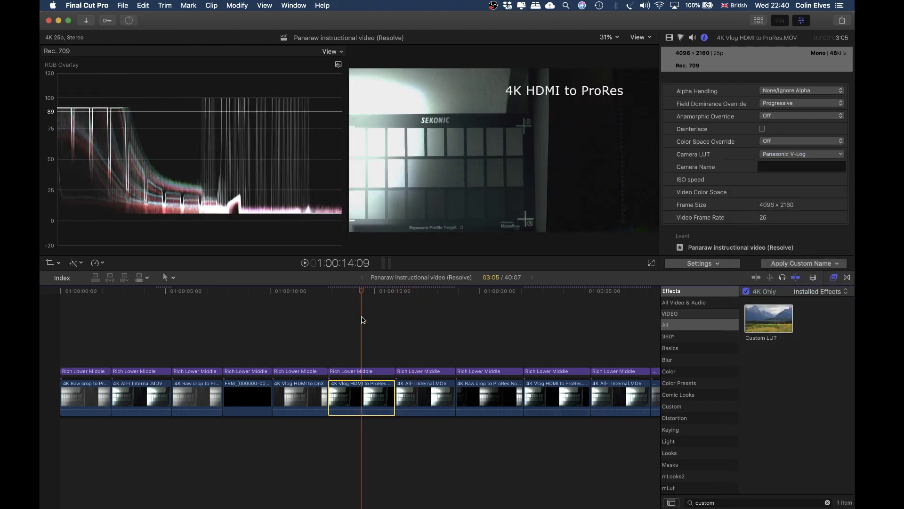
{"action": "left_click", "coordinate": [786, 154]}
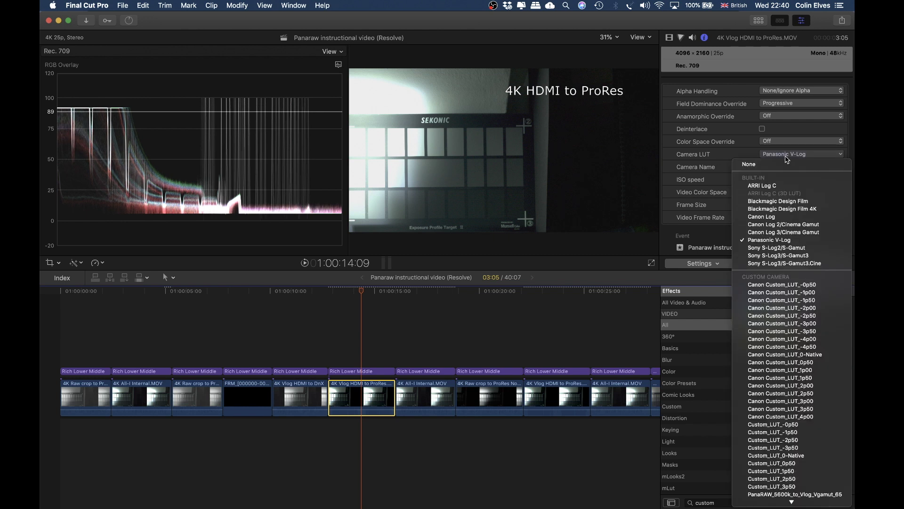
{"action": "left_click", "coordinate": [786, 163]}
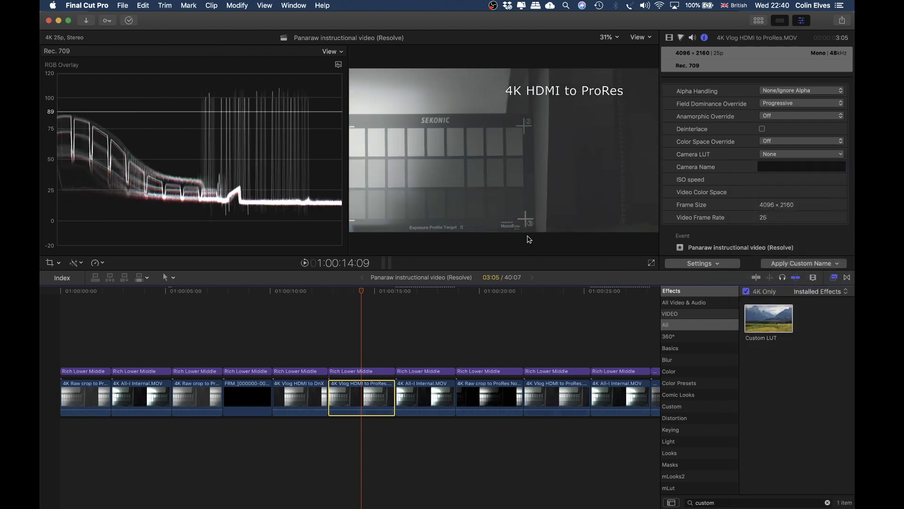
Add a second Custom LUT effect to the 4K Vlog HDMI to ProRes.MOV clip and set it to the Nicest709 LUT
{"action": "left_click", "coordinate": [669, 38]}
{"action": "left_click_drag", "start_coordinate": [769, 318], "coordinate": [375, 391]}
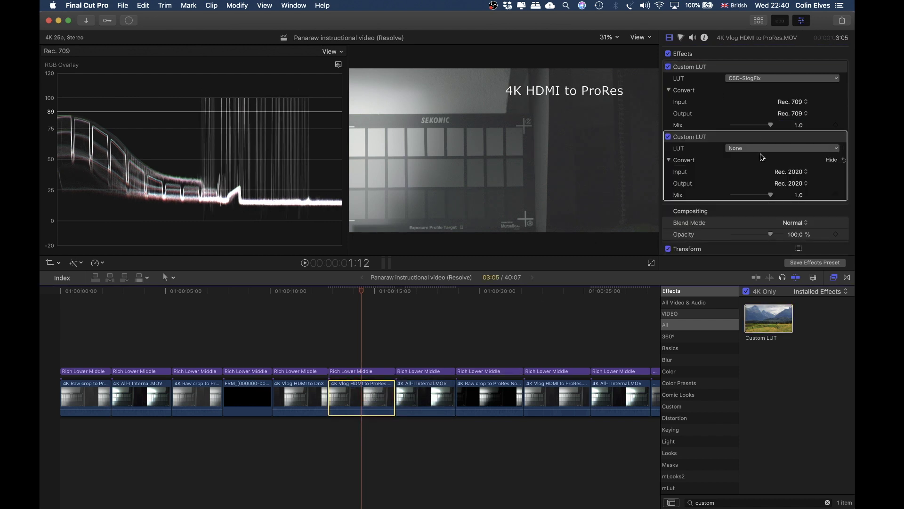
{"action": "left_click", "coordinate": [761, 149]}
{"action": "left_click", "coordinate": [755, 180]}
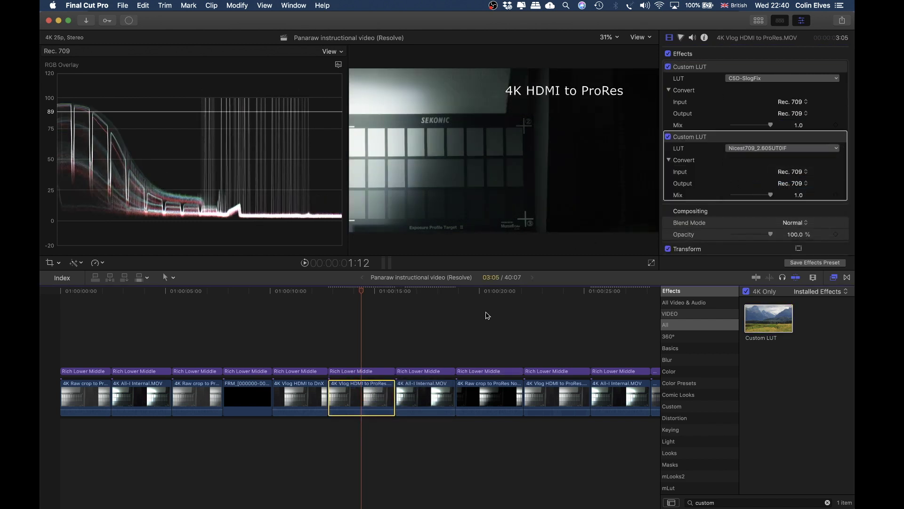
Reset the Camera LUT of the 4K All-I Internal.MOV clip near 01:00:17 to None
{"action": "left_click", "coordinate": [420, 293]}
{"action": "left_click", "coordinate": [430, 411]}
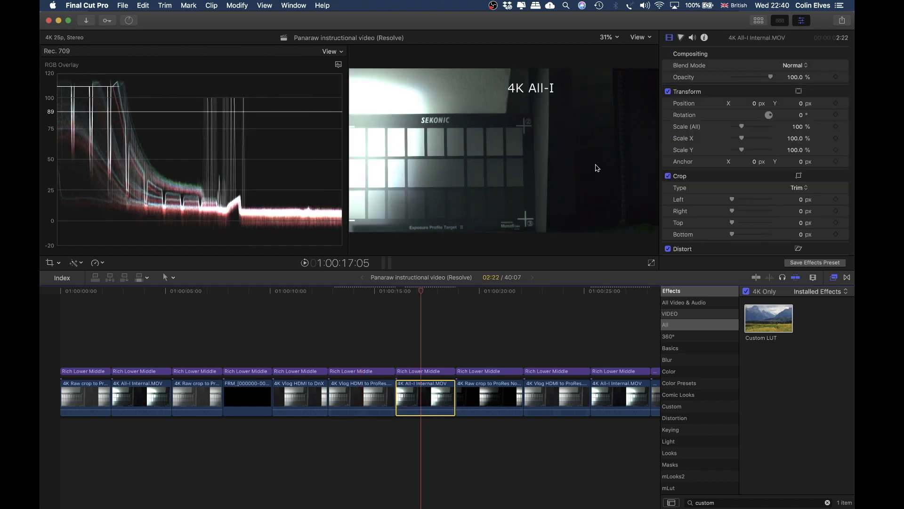
{"action": "left_click", "coordinate": [704, 38]}
{"action": "left_click", "coordinate": [781, 153]}
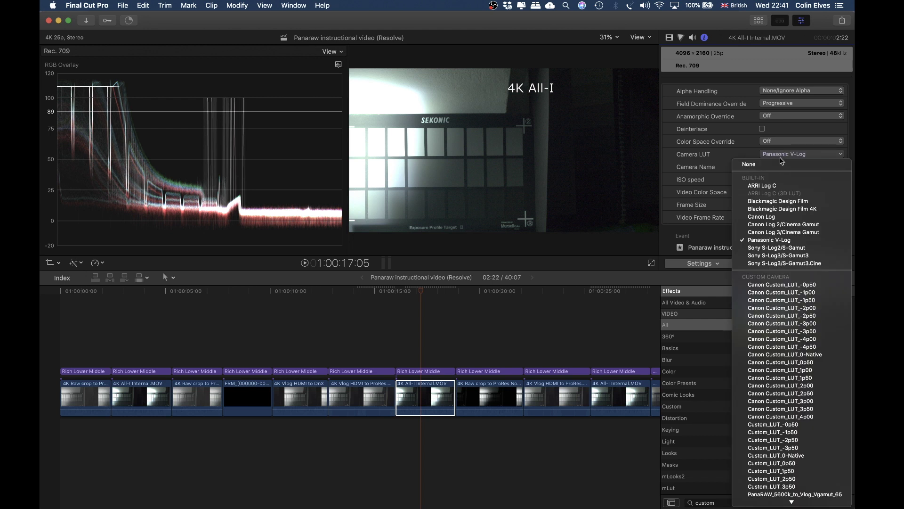
{"action": "left_click", "coordinate": [782, 164]}
Add the Custom LUT effect to the 4K All-I Internal.MOV clip and set it to the Nicest709 LUT
{"action": "left_click", "coordinate": [669, 37]}
{"action": "left_click_drag", "start_coordinate": [774, 325], "coordinate": [430, 396]}
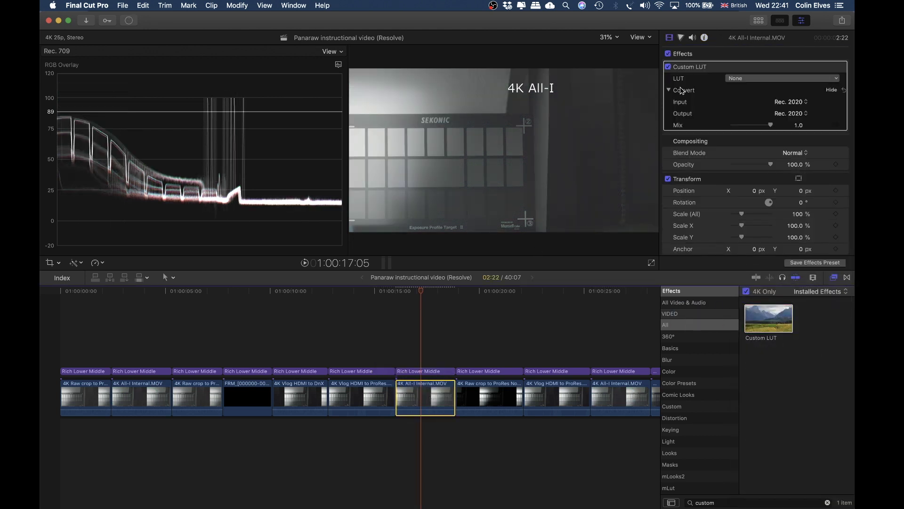
{"action": "left_click", "coordinate": [735, 79]}
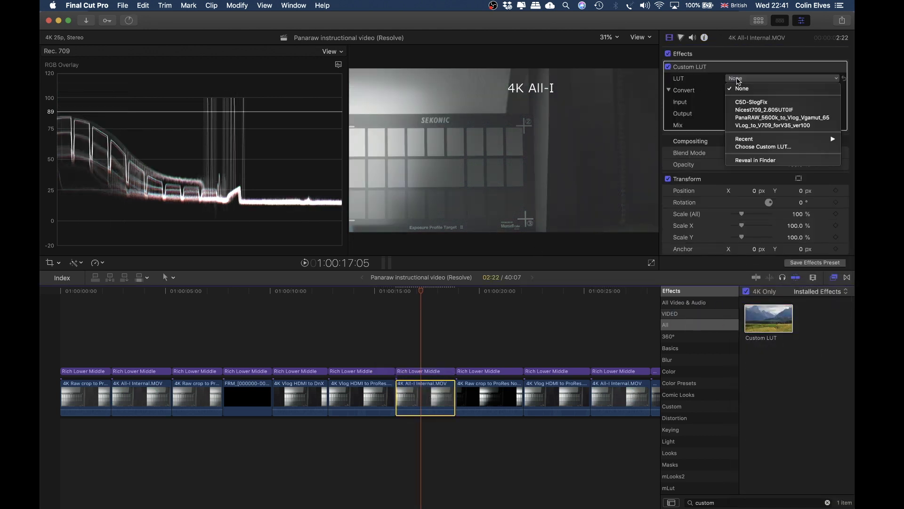
{"action": "left_click", "coordinate": [742, 110]}
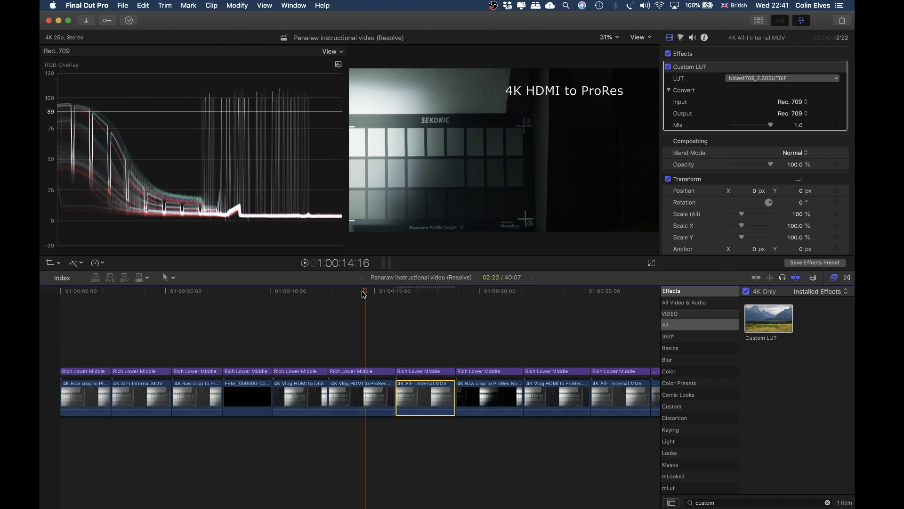
Try Nicest709 above C5D-SlogFix on the 4K Vlog HDMI to ProRes.MOV clip, and restore C5D-SlogFix to first in the effect order
{"action": "left_click", "coordinate": [381, 386]}
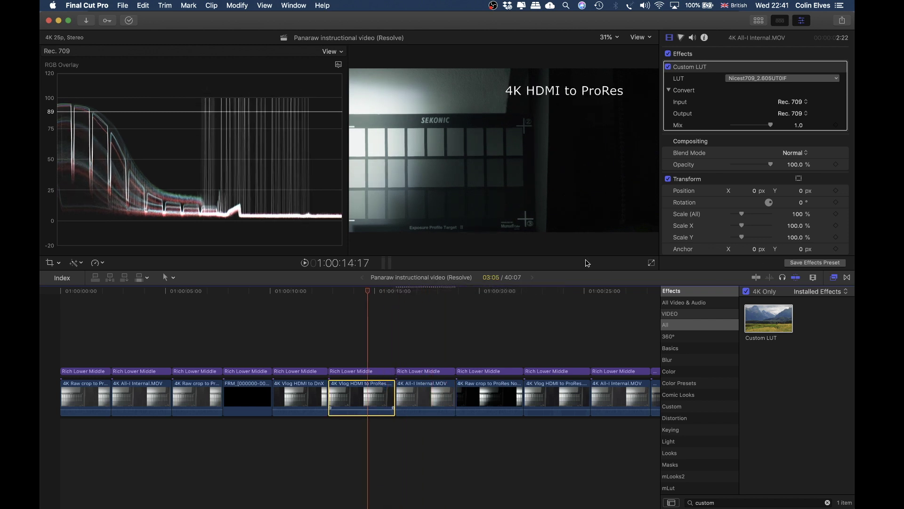
{"action": "left_click_drag", "start_coordinate": [724, 133], "coordinate": [725, 69]}
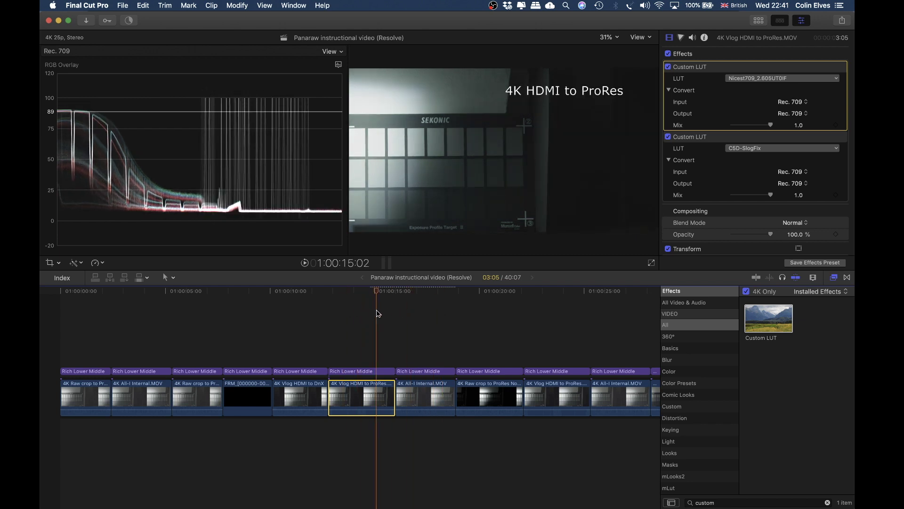
{"action": "left_click_drag", "start_coordinate": [713, 135], "coordinate": [718, 73]}
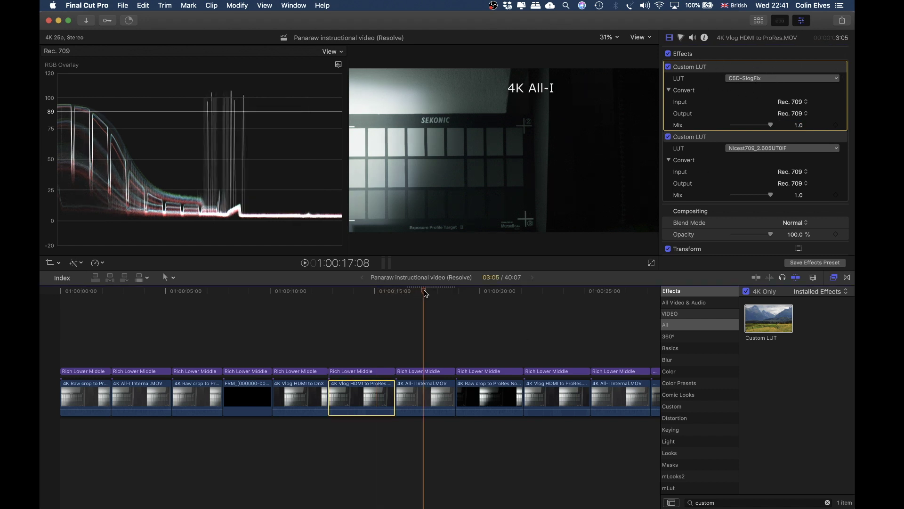
Add a third Custom LUT effect to the 4K Raw crop to ProRes No LUT.MOV clip near 01:00:20 and set it to Nicest709_2.605UT0IF
{"action": "left_click", "coordinate": [356, 299]}
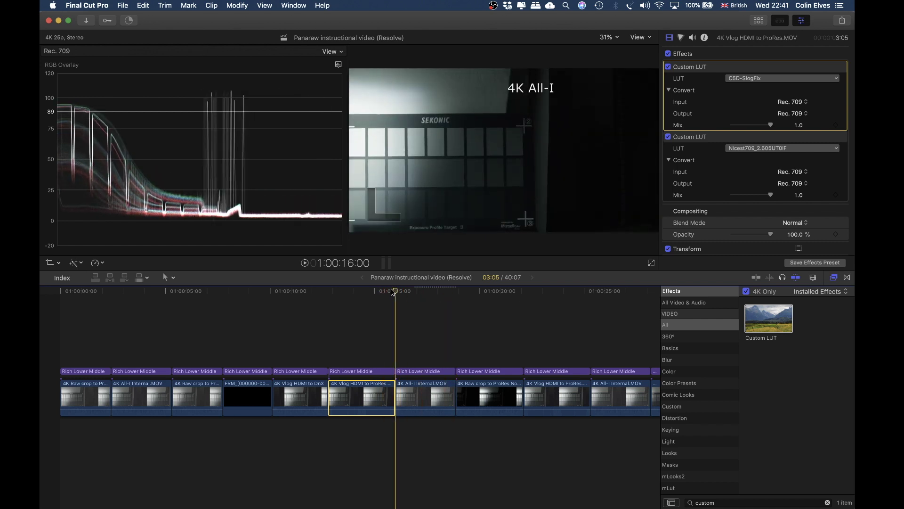
{"action": "left_click", "coordinate": [367, 289]}
{"action": "left_click_drag", "start_coordinate": [369, 282], "coordinate": [479, 275]}
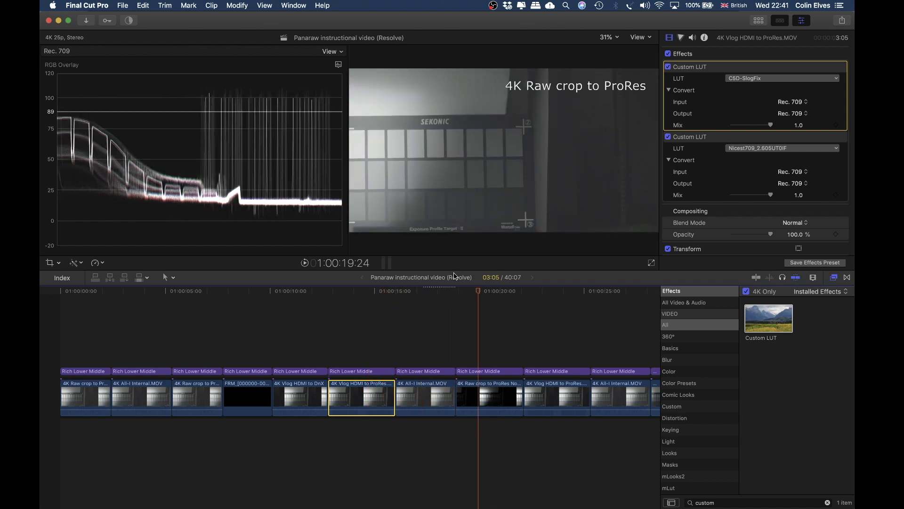
{"action": "scroll", "coordinate": [711, 160], "scroll_direction": "down", "scroll_amount": 3}
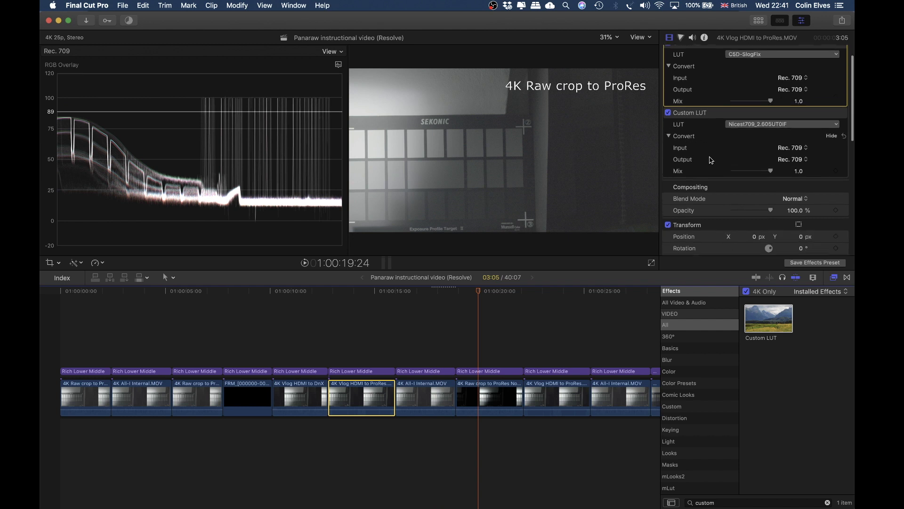
{"action": "left_click", "coordinate": [490, 390]}
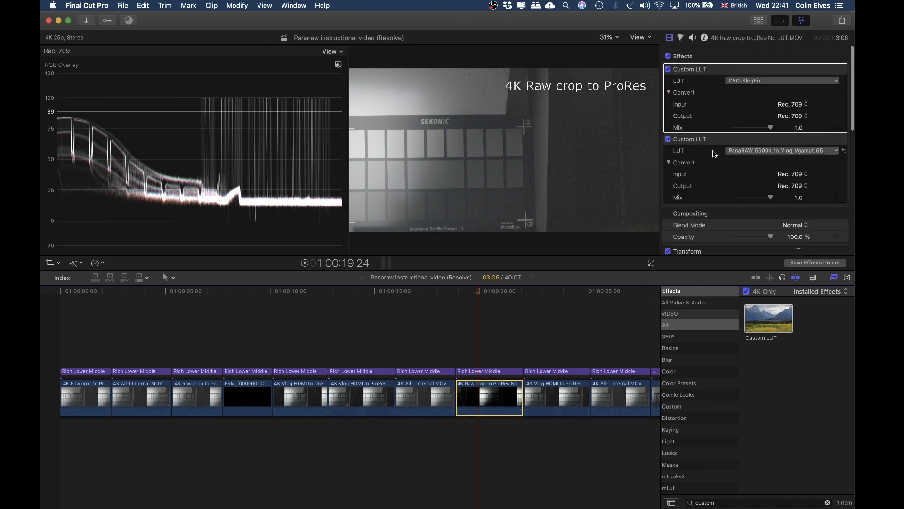
{"action": "left_click", "coordinate": [771, 320]}
{"action": "left_click_drag", "start_coordinate": [741, 225], "coordinate": [515, 391]}
{"action": "scroll", "coordinate": [739, 181], "scroll_direction": "down", "scroll_amount": 2}
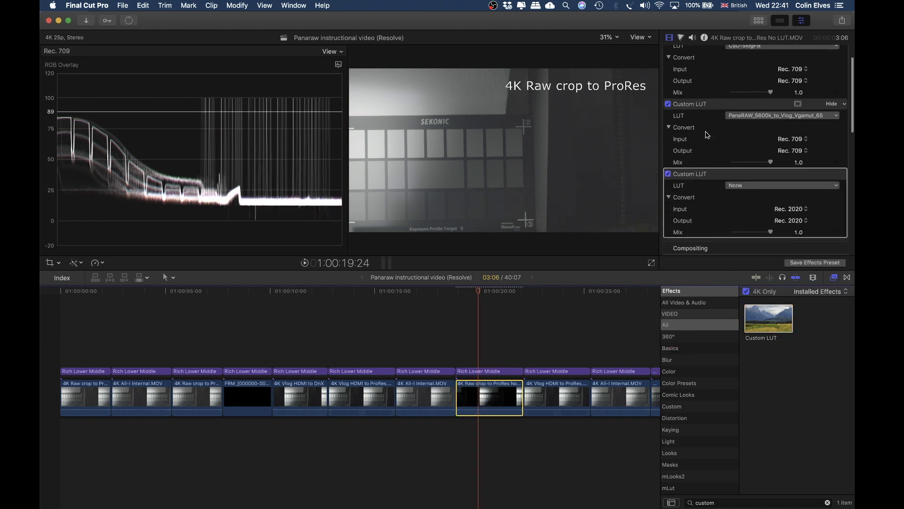
{"action": "left_click", "coordinate": [739, 182]}
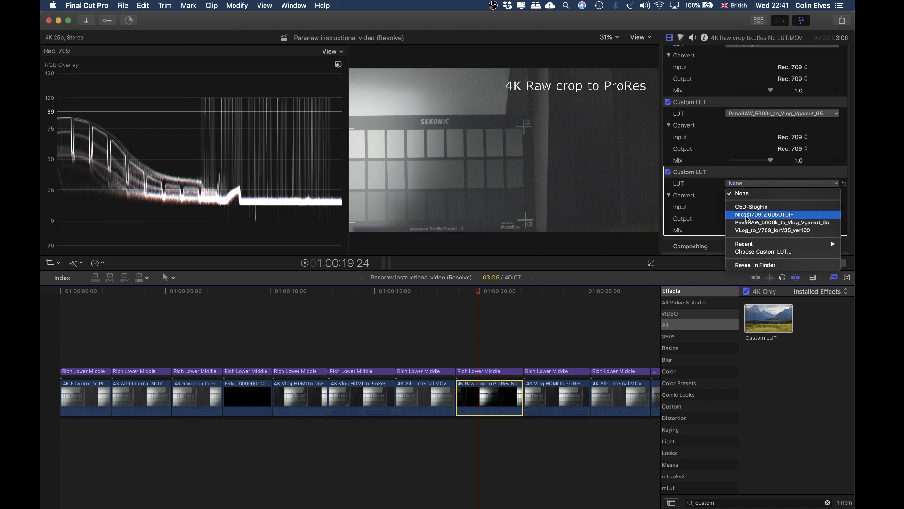
{"action": "left_click", "coordinate": [764, 214]}
{"action": "left_click", "coordinate": [422, 291]}
{"action": "left_click", "coordinate": [489, 291]}
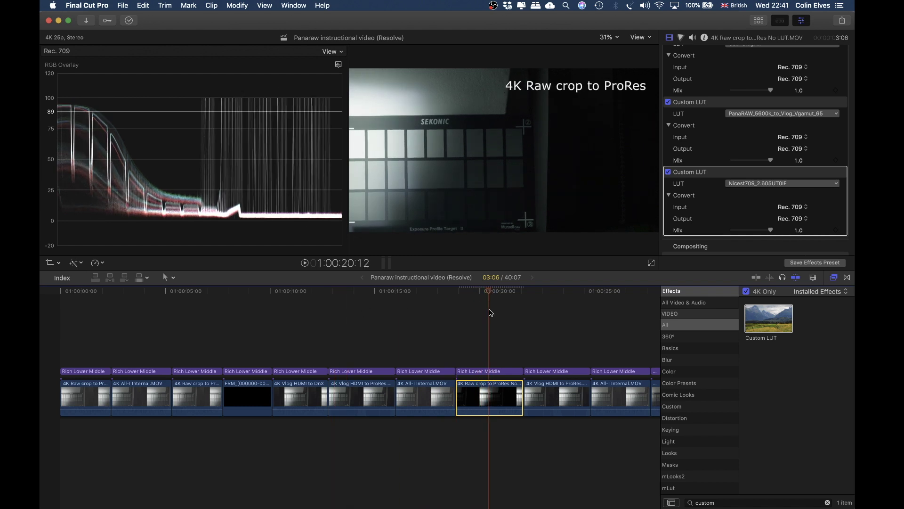
{"action": "scroll", "coordinate": [725, 72], "scroll_direction": "up", "scroll_amount": 3}
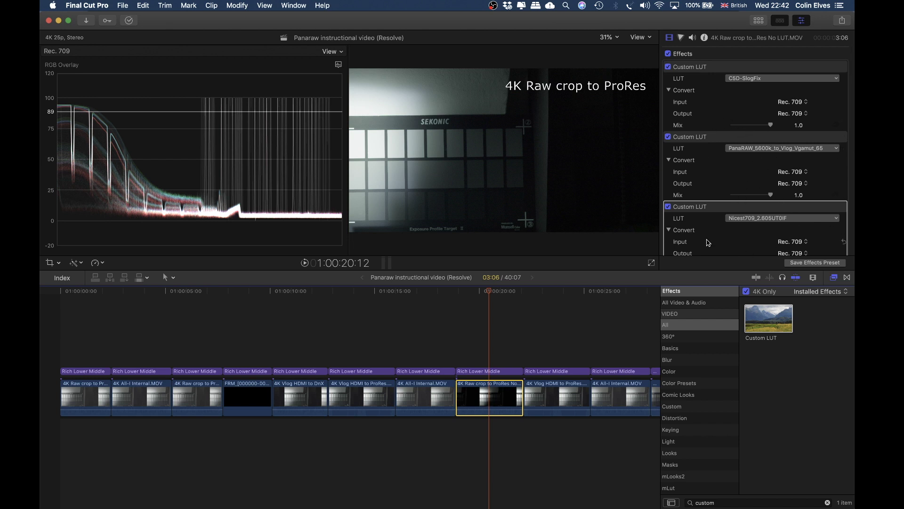
Add the Custom LUT effect to the 4K Raw crop to ProRes with PanaRaw LUT clip near 01:00:28 and set it to C5D-SlogFix
{"action": "scroll", "coordinate": [518, 315], "scroll_direction": "right", "scroll_amount": 3}
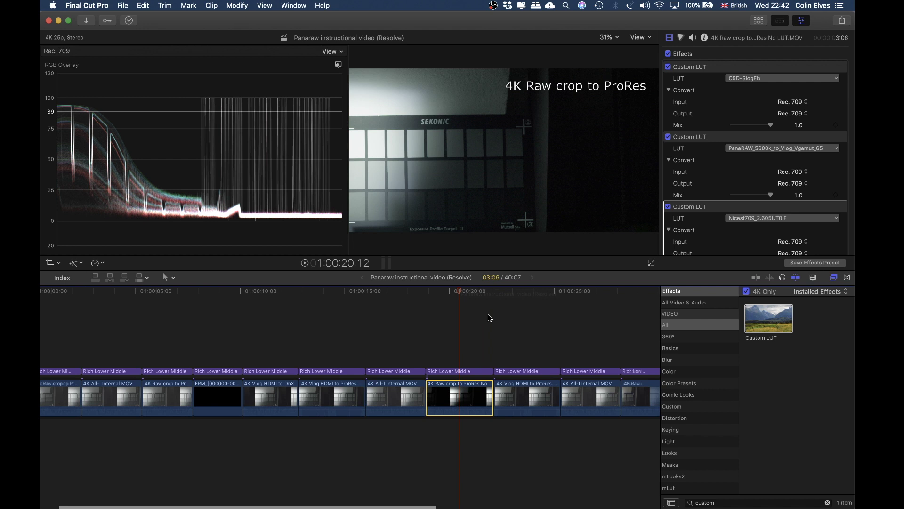
{"action": "left_click_drag", "start_coordinate": [448, 290], "coordinate": [562, 291]}
{"action": "scroll", "coordinate": [580, 295], "scroll_direction": "right", "scroll_amount": 4}
{"action": "left_click", "coordinate": [602, 293]}
{"action": "left_click", "coordinate": [567, 400]}
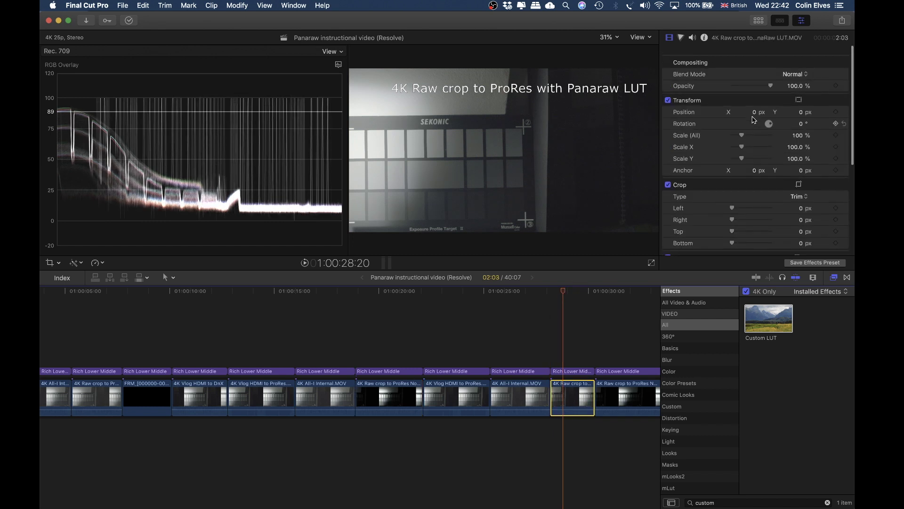
{"action": "left_click_drag", "start_coordinate": [769, 318], "coordinate": [568, 402]}
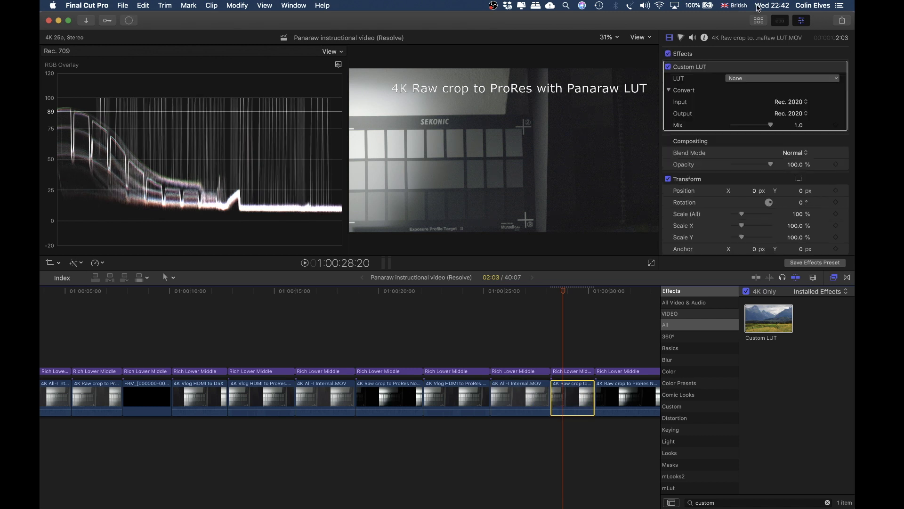
{"action": "left_click", "coordinate": [779, 78]}
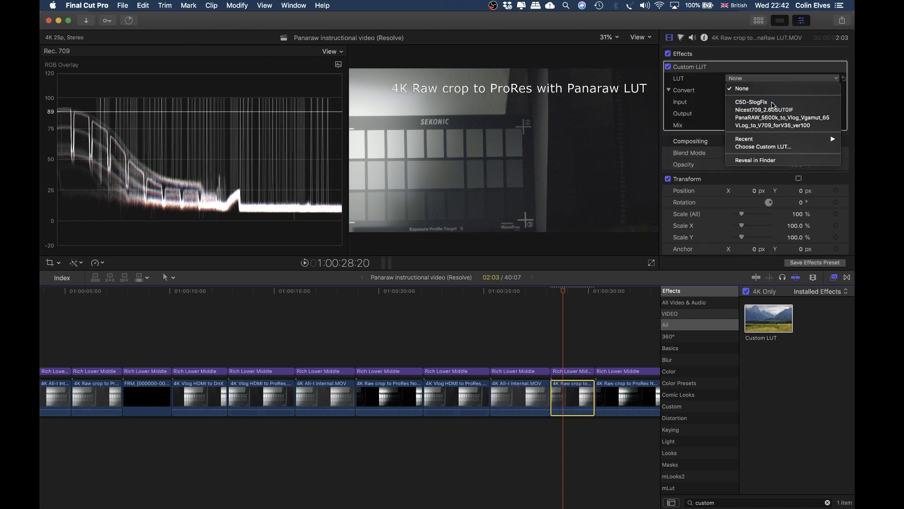
{"action": "left_click", "coordinate": [774, 102]}
Add a second Custom LUT effect below C5D-SlogFix on the PanaRaw LUT clip and set it to Nicest709_2.605UT0IF
{"action": "mouse_move", "coordinate": [580, 295]}
{"action": "left_mouse_down"}
{"action": "mouse_move", "coordinate": [505, 291]}
{"action": "mouse_move", "coordinate": [568, 291]}
{"action": "left_mouse_up"}
{"action": "left_click_drag", "start_coordinate": [746, 308], "coordinate": [572, 399]}
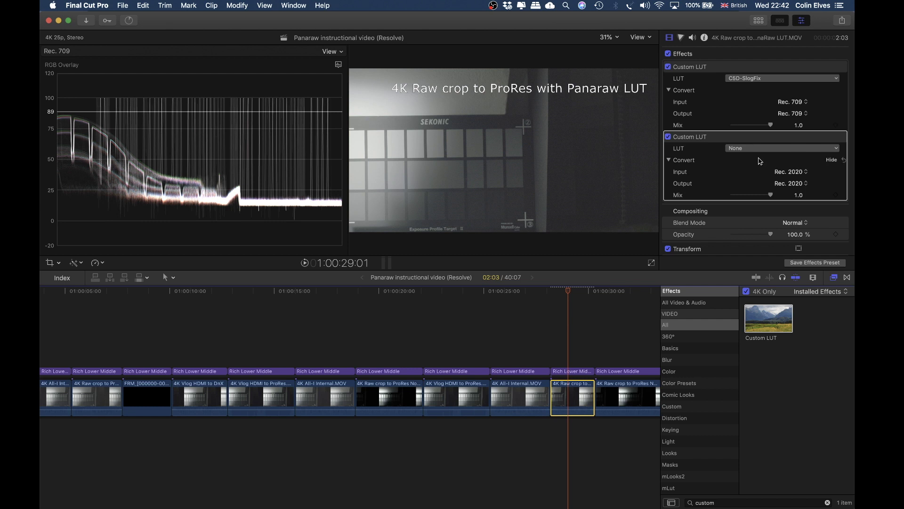
{"action": "left_click", "coordinate": [782, 148]}
{"action": "left_click", "coordinate": [591, 307]}
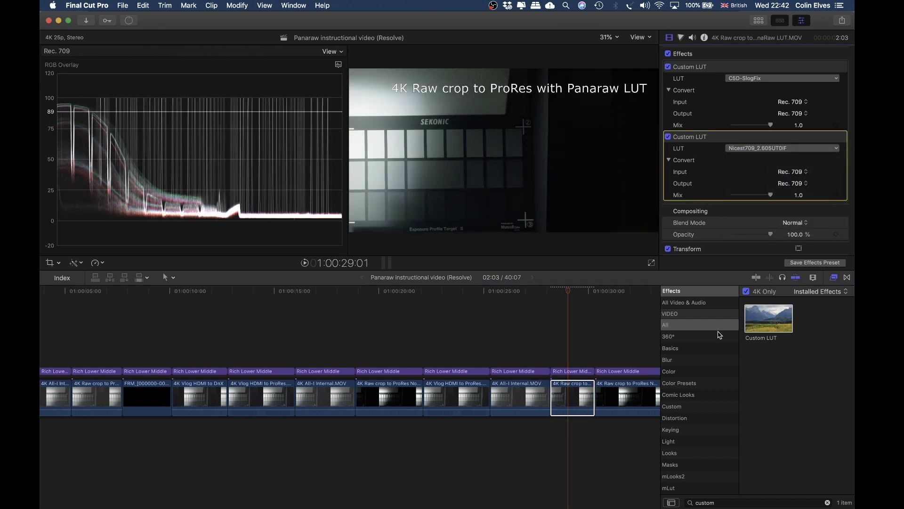
Add the Custom LUT effect to the 4K All-I Internal.MOV clip starting near 01:00:25 and set it to Nicest709_2.605UT0IF
{"action": "left_click", "coordinate": [536, 388]}
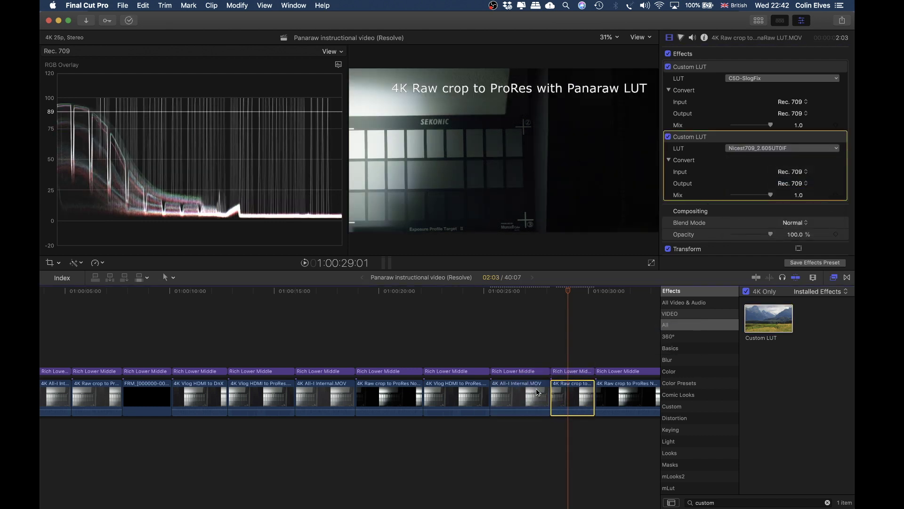
{"action": "left_click", "coordinate": [750, 78]}
{"action": "left_click", "coordinate": [752, 110]}
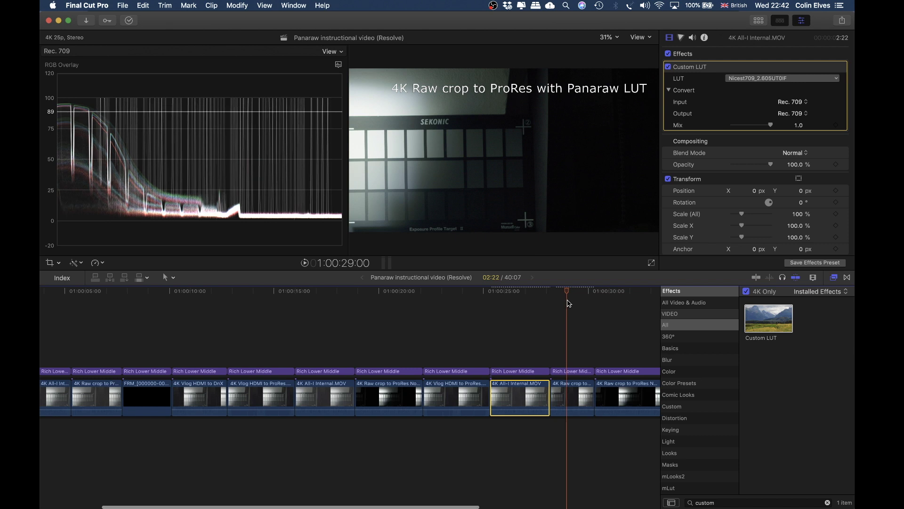
{"action": "left_click_drag", "start_coordinate": [564, 295], "coordinate": [629, 291]}
{"action": "scroll", "coordinate": [524, 399], "scroll_direction": "right", "scroll_amount": 5}
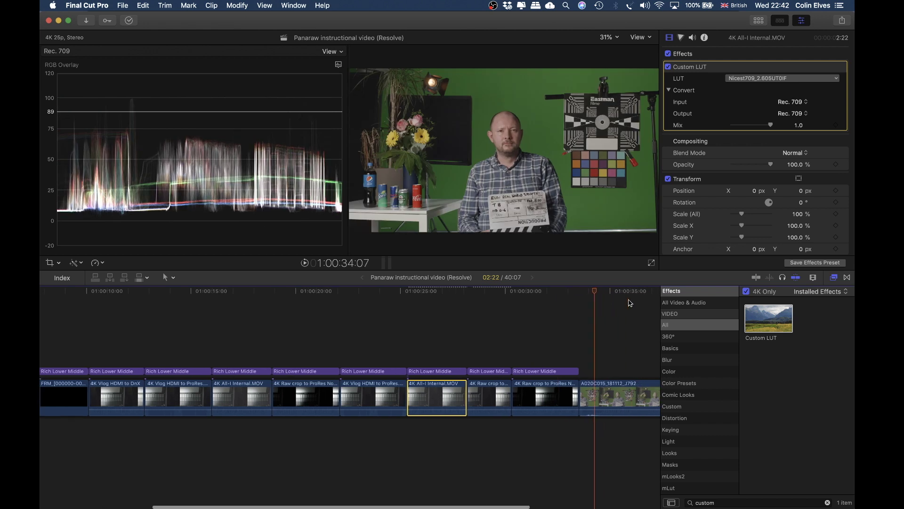
{"action": "left_click", "coordinate": [524, 399]}
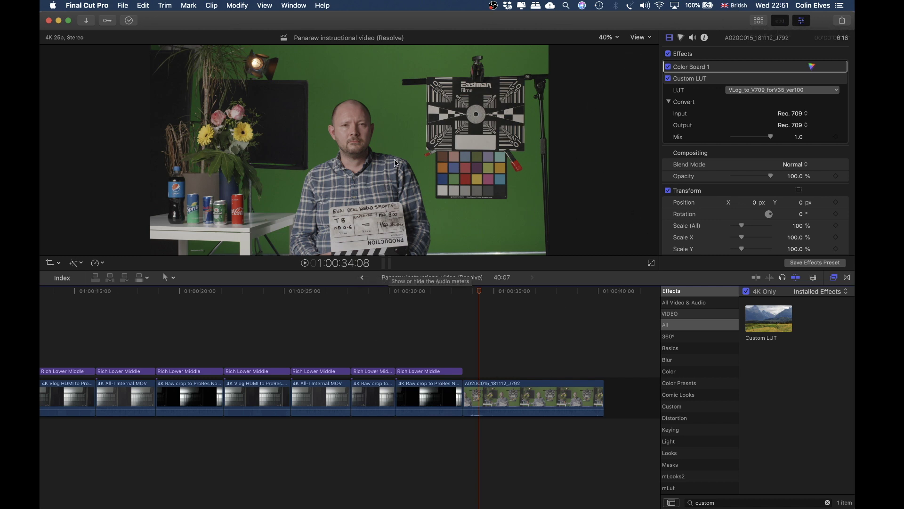
Show the clip browser and open the ProRes Raw keyword collection of the Panaraw instructional video event
{"action": "left_click", "coordinate": [758, 21]}
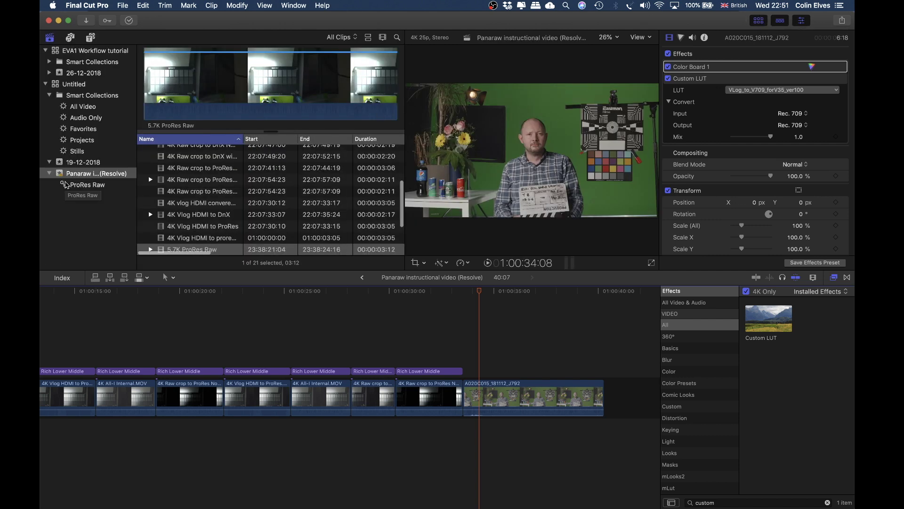
{"action": "left_click", "coordinate": [85, 187]}
{"action": "left_click", "coordinate": [193, 150]}
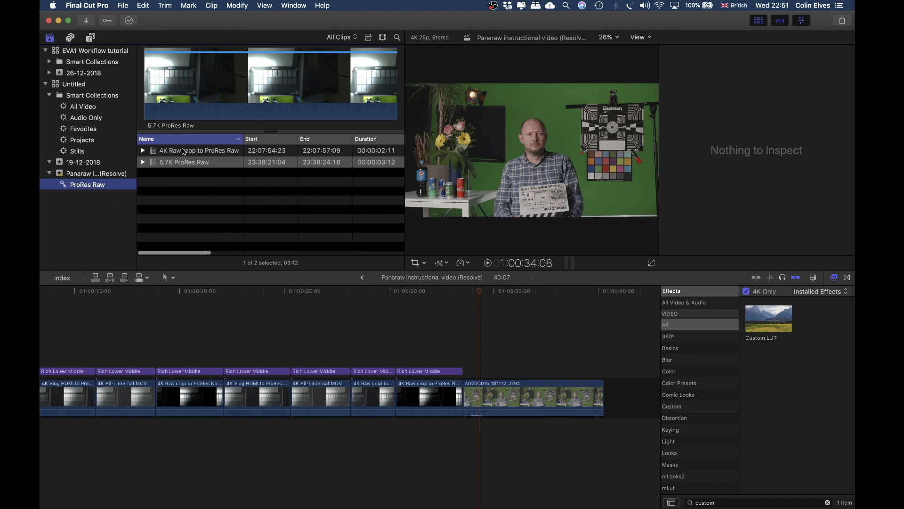
Examine the codec details listed for the 4K Raw crop to ProRes Raw and 5.7K ProRes Raw clips
{"action": "left_click", "coordinate": [207, 163]}
{"action": "scroll", "coordinate": [222, 160], "scroll_direction": "right", "scroll_amount": 10}
{"action": "scroll", "coordinate": [223, 158], "scroll_direction": "right", "scroll_amount": 10}
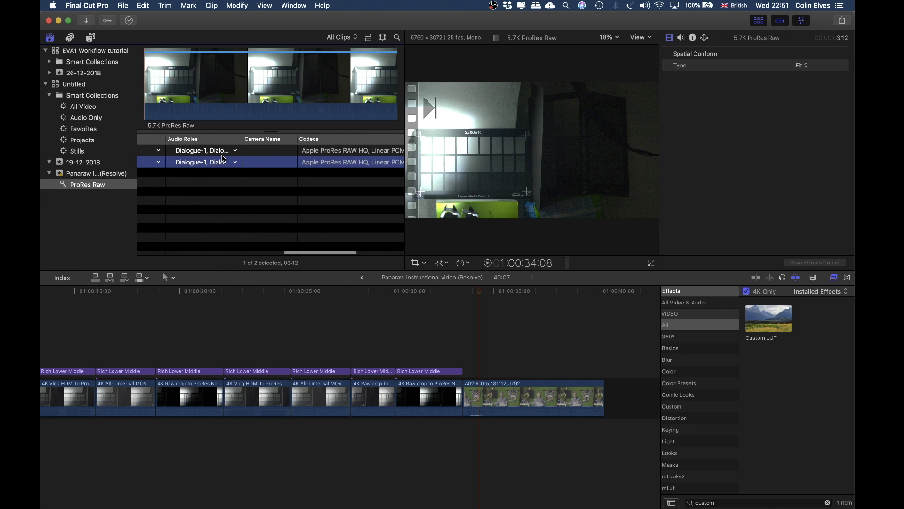
{"action": "scroll", "coordinate": [244, 159], "scroll_direction": "left", "scroll_amount": 15}
{"action": "scroll", "coordinate": [244, 159], "scroll_direction": "right", "scroll_amount": 10}
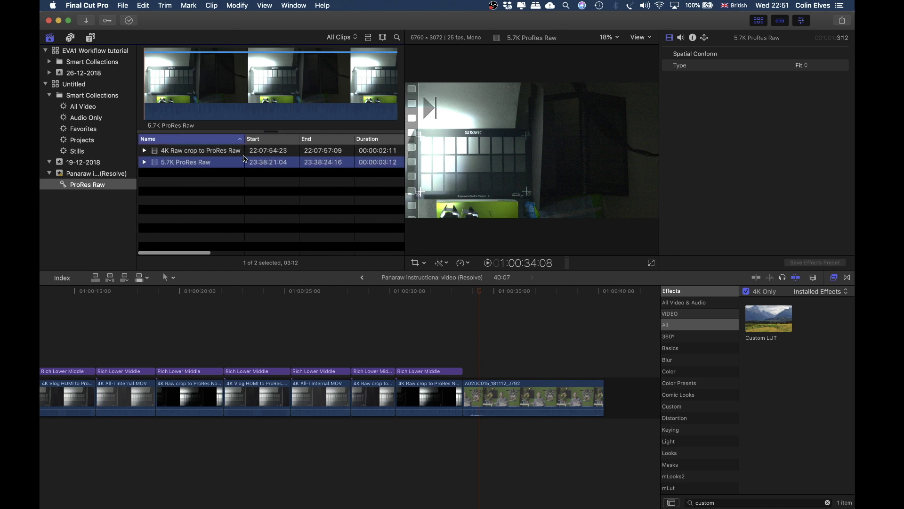
{"action": "scroll", "coordinate": [244, 159], "scroll_direction": "right", "scroll_amount": 10}
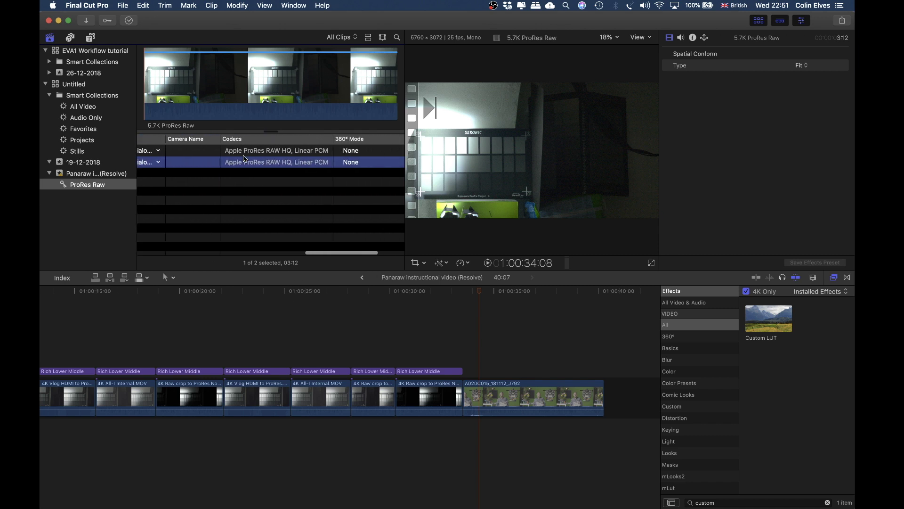
{"action": "scroll", "coordinate": [245, 159], "scroll_direction": "left", "scroll_amount": 15}
{"action": "scroll", "coordinate": [245, 160], "scroll_direction": "left", "scroll_amount": 10}
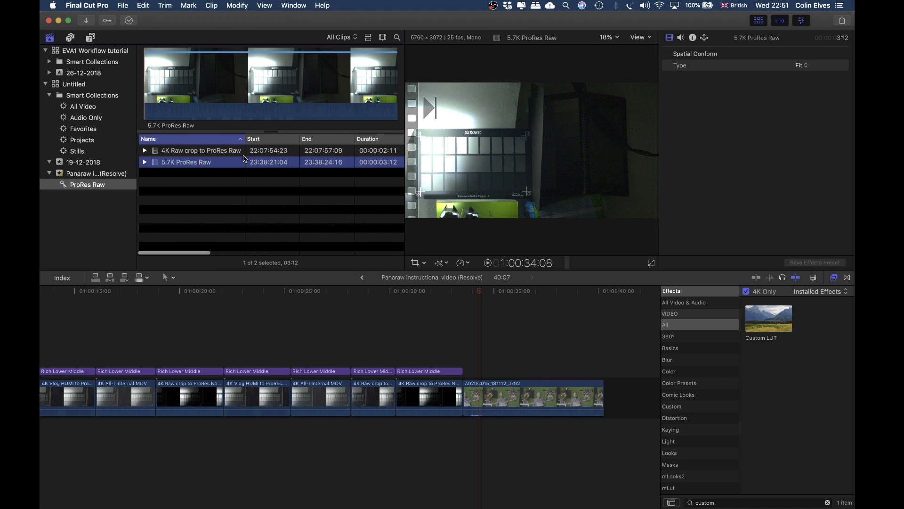
Select both the 4K Raw crop and 5.7K ProRes Raw clips and display their information in the Settings metadata view
{"action": "left_click", "coordinate": [212, 153]}
{"action": "left_click", "coordinate": [194, 159]}
{"action": "key", "text": "Up"}
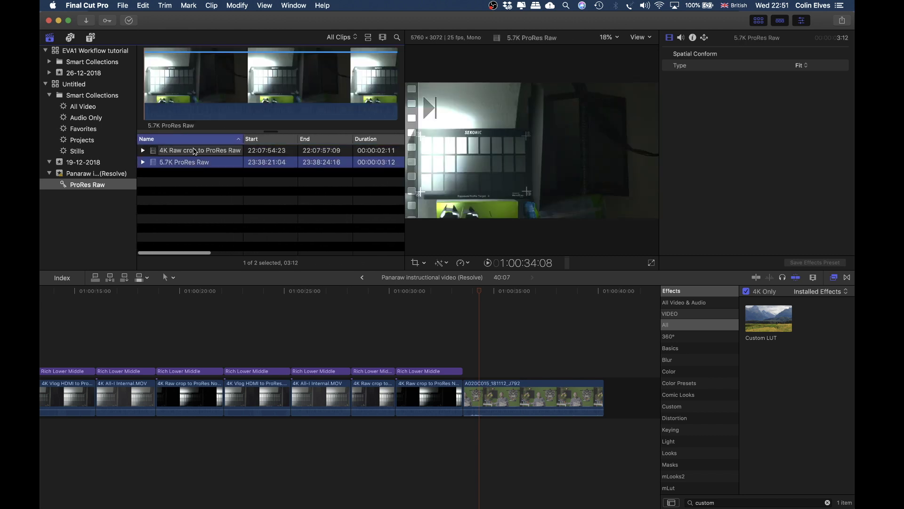
{"action": "left_click", "coordinate": [197, 161]}
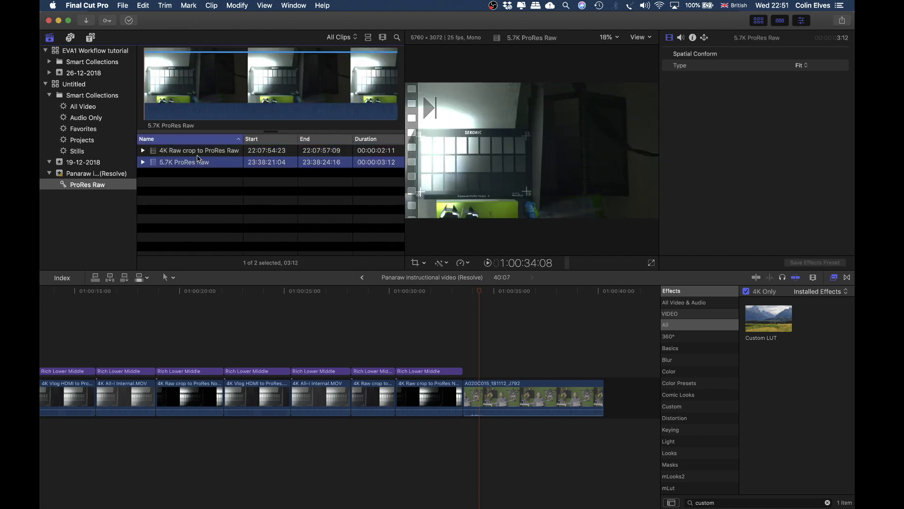
{"action": "left_click", "coordinate": [198, 150], "text": "shift"}
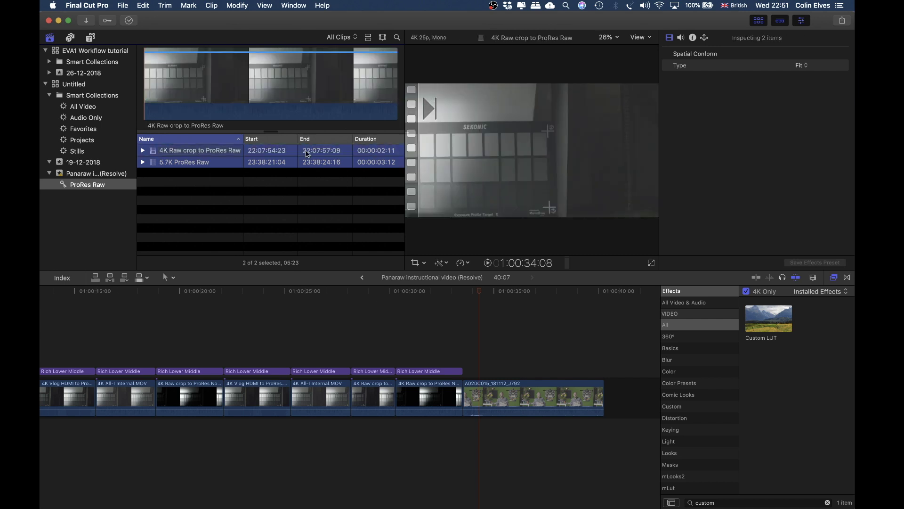
{"action": "left_click", "coordinate": [693, 37]}
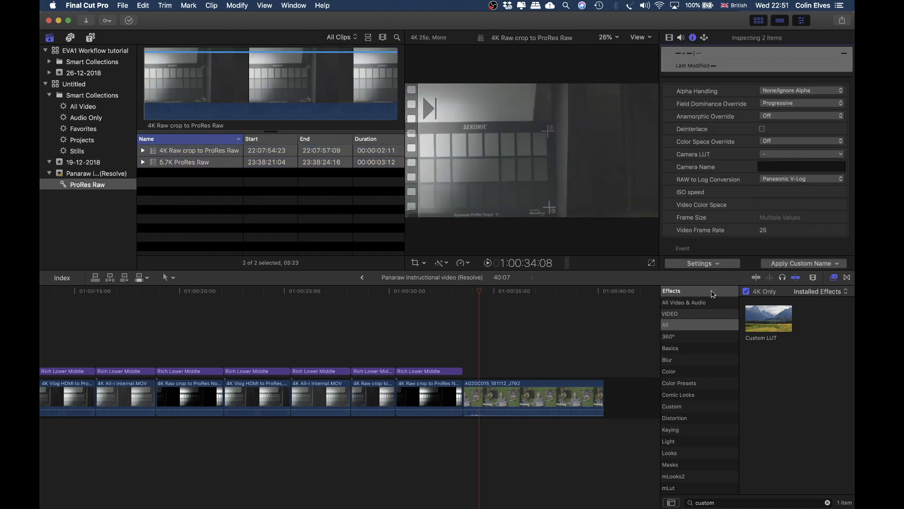
{"action": "left_click", "coordinate": [696, 265]}
{"action": "left_click", "coordinate": [690, 301]}
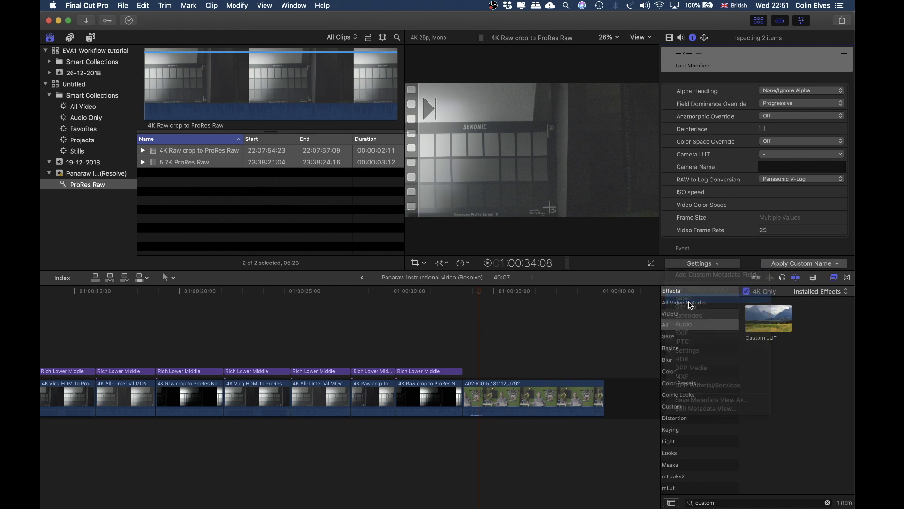
{"action": "left_click", "coordinate": [697, 261]}
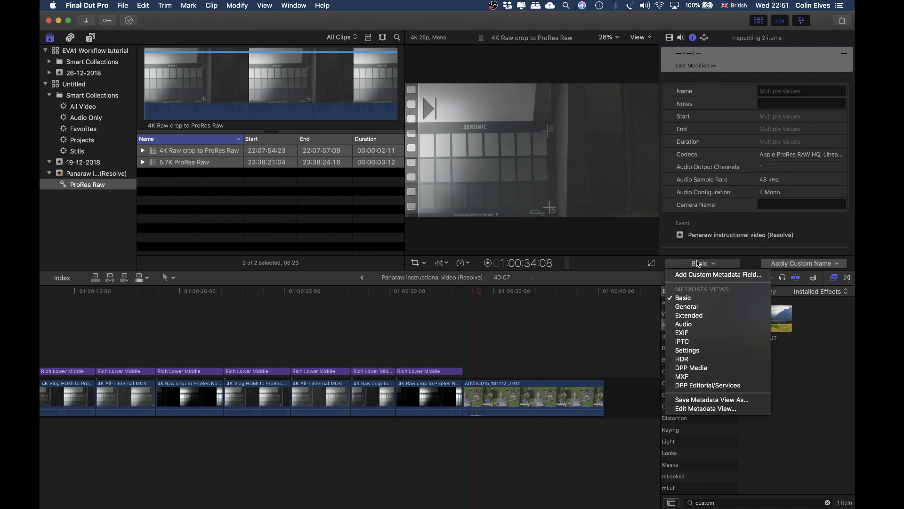
{"action": "left_click", "coordinate": [692, 350]}
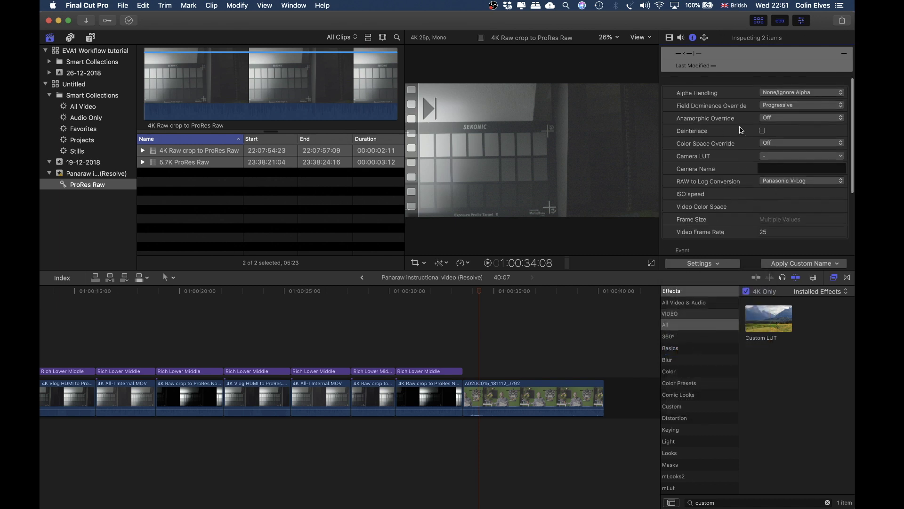
Choose Panasonic V-Log as RAW to Log Conversion for both ProRes Raw clips, set their Camera LUT to None and check the clips individually
{"action": "left_click", "coordinate": [777, 184]}
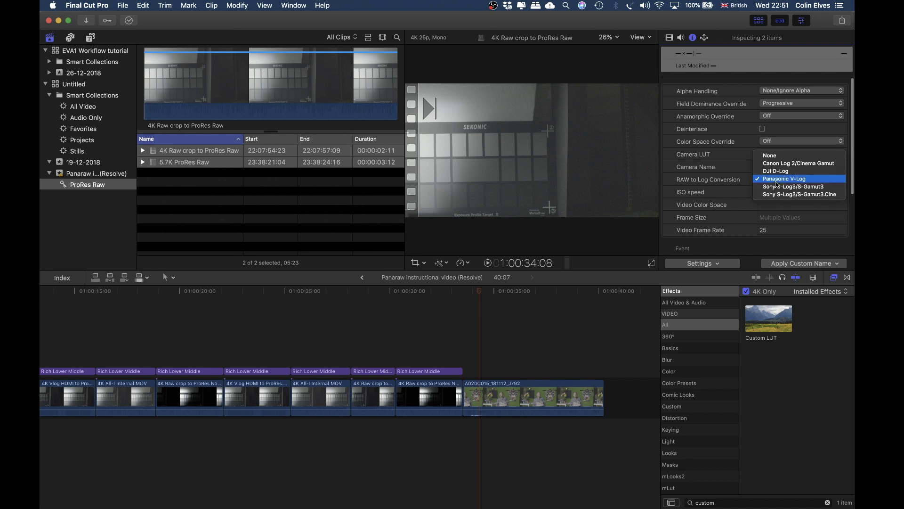
{"action": "left_click", "coordinate": [776, 182]}
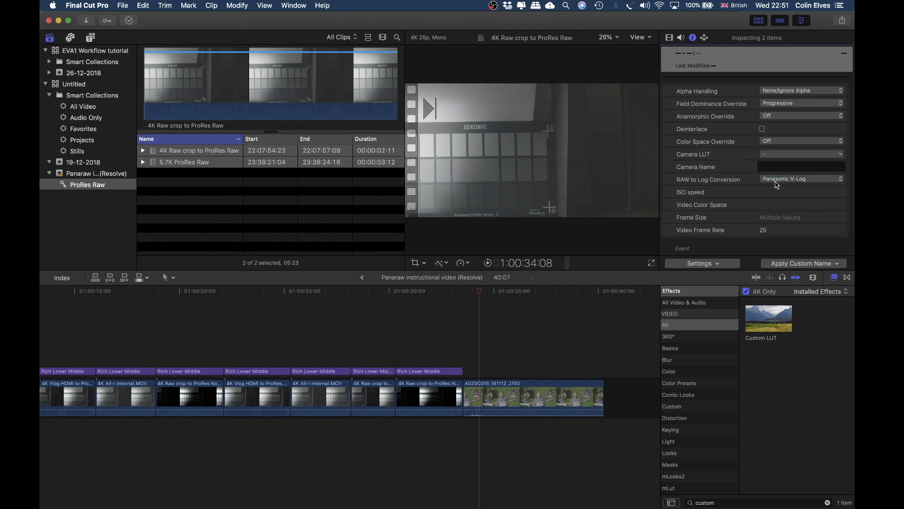
{"action": "left_click", "coordinate": [764, 155]}
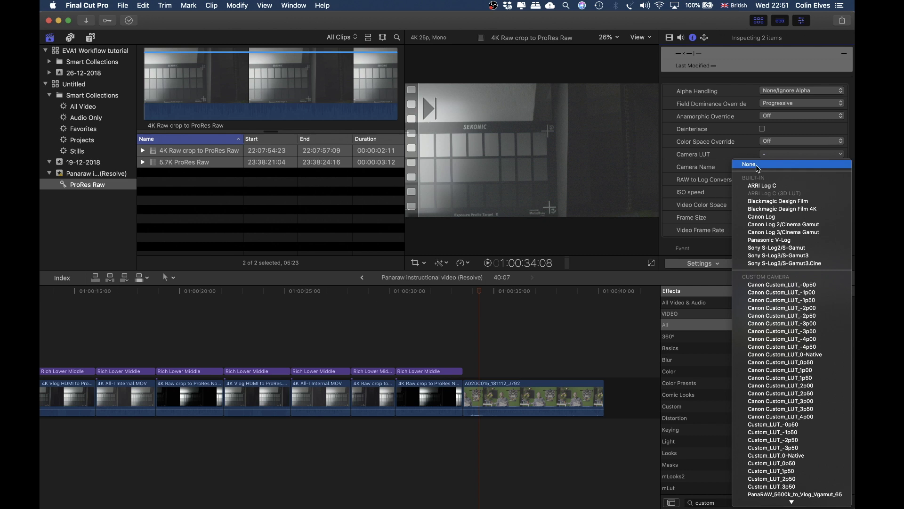
{"action": "left_click", "coordinate": [760, 166]}
{"action": "left_click", "coordinate": [322, 179]}
{"action": "left_click", "coordinate": [274, 161]}
{"action": "left_click", "coordinate": [264, 151]}
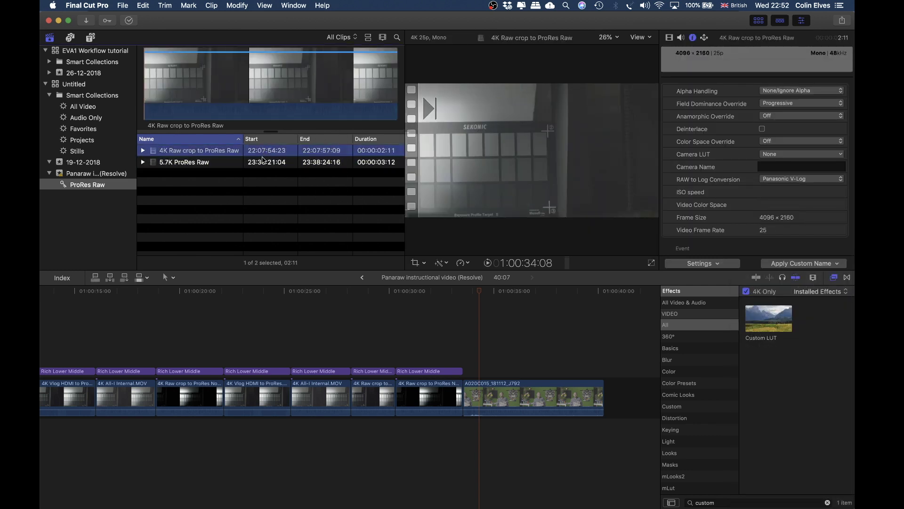
Select both the 4K Raw crop and 5.7K ProRes Raw clips and open the Master File export settings for them
{"action": "key", "text": "Down"}
{"action": "key", "text": "Up"}
{"action": "left_click", "coordinate": [266, 162], "text": "shift"}
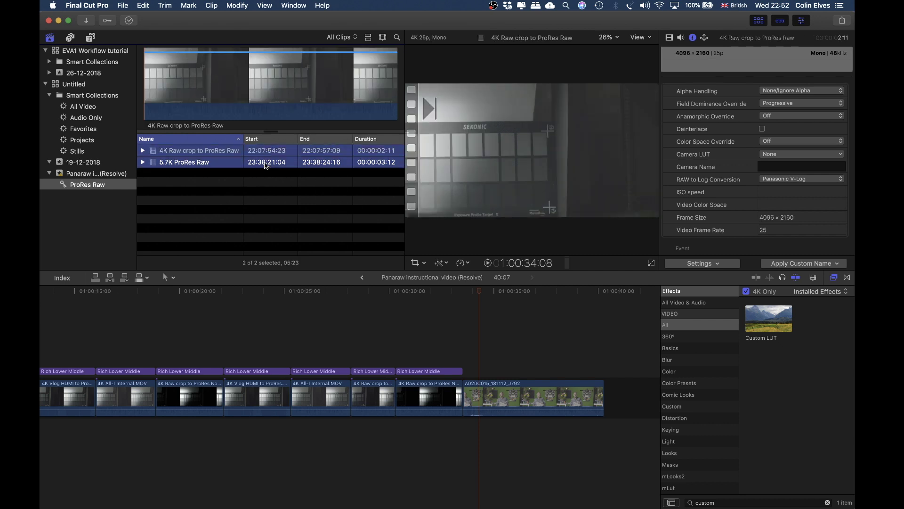
{"action": "left_click", "coordinate": [123, 6]}
{"action": "mouse_move", "coordinate": [139, 115]}
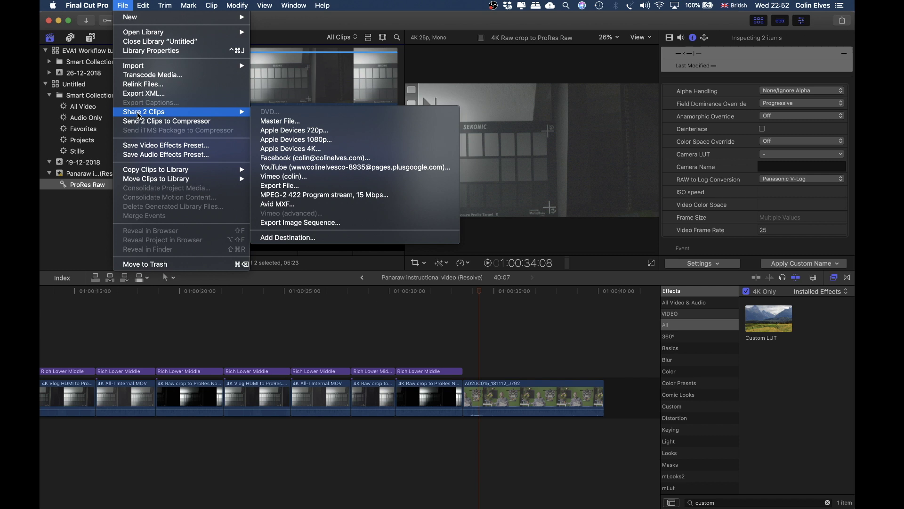
{"action": "key", "text": "Escape"}
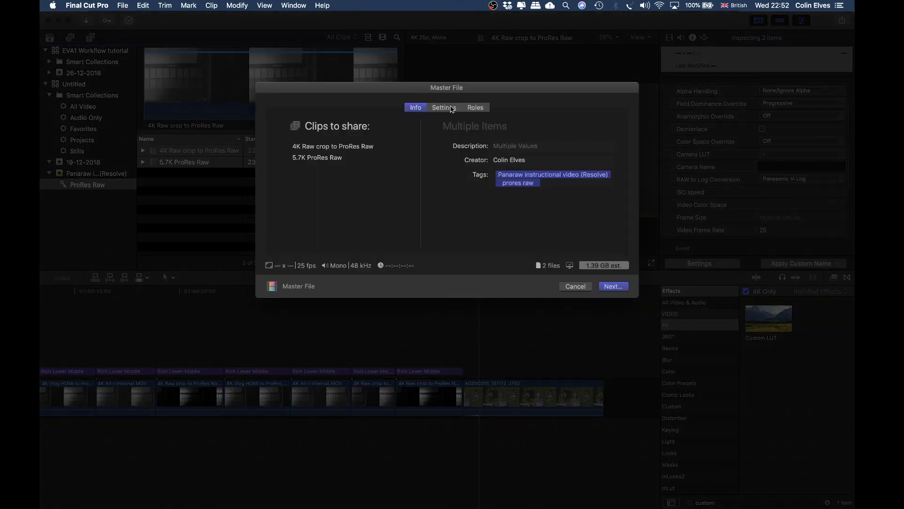
{"action": "left_click", "coordinate": [451, 109]}
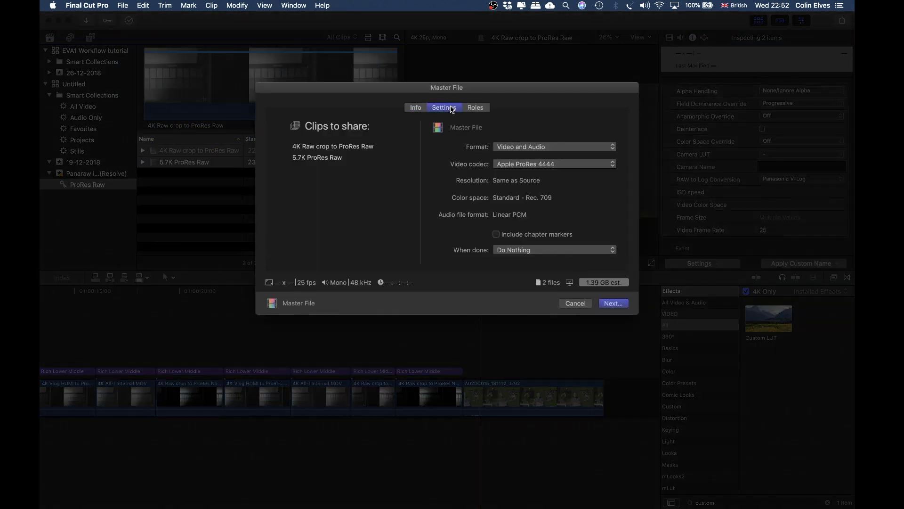
Try Apple ProRes 422 as the master files' video codec and return it to Apple ProRes 4444
{"action": "left_click", "coordinate": [562, 164]}
{"action": "left_click", "coordinate": [564, 164]}
{"action": "left_click", "coordinate": [562, 164]}
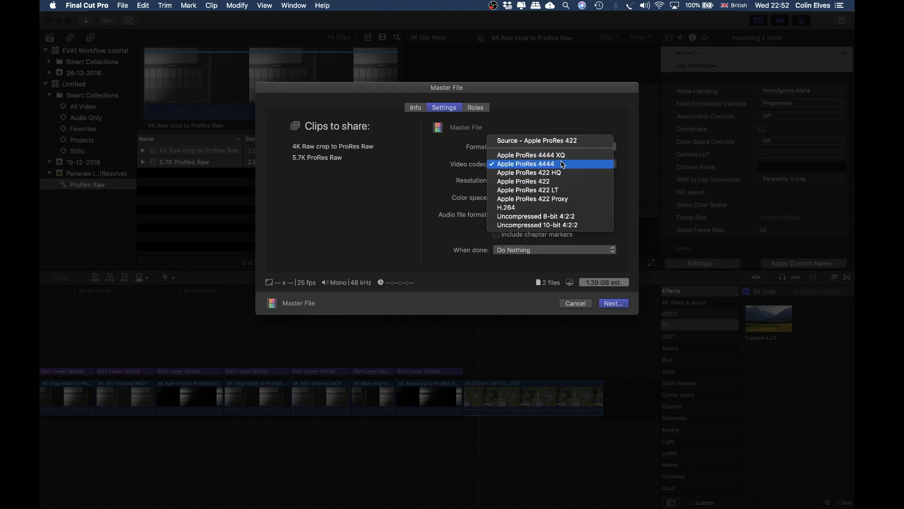
{"action": "left_click", "coordinate": [519, 164]}
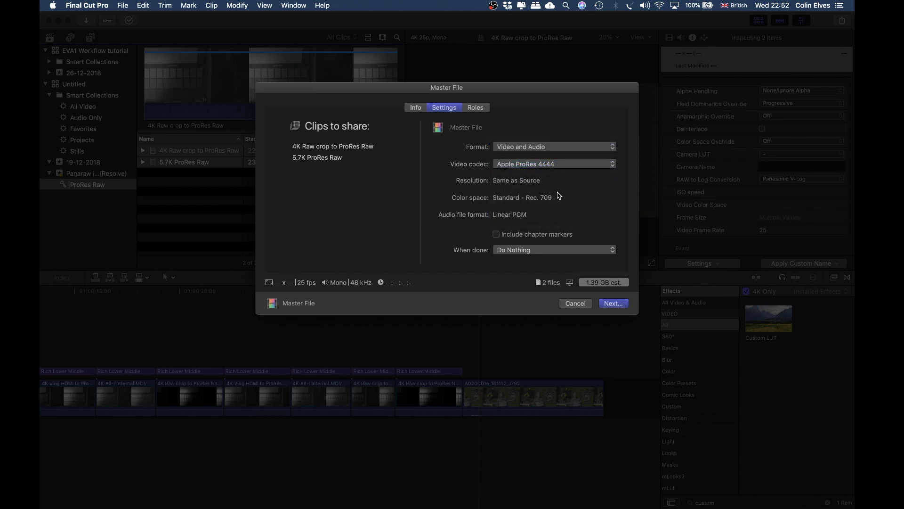
{"action": "left_click", "coordinate": [523, 165]}
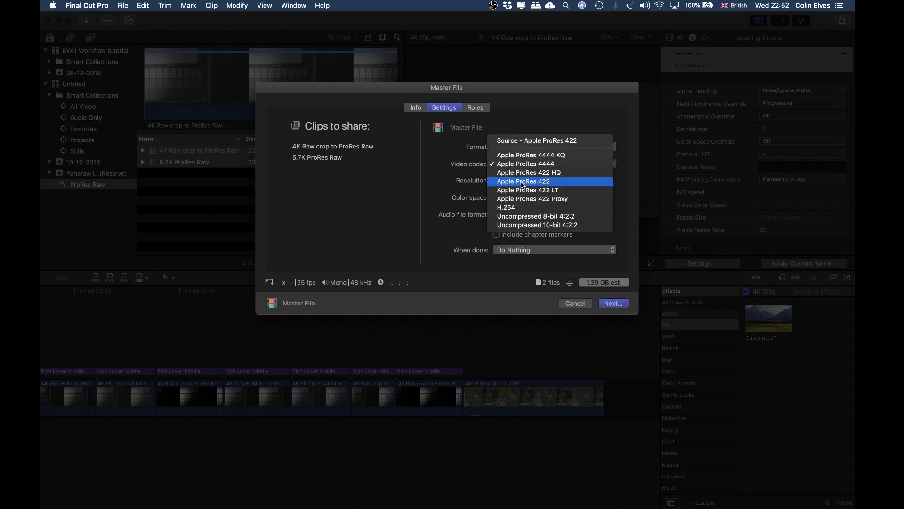
{"action": "left_click", "coordinate": [522, 182]}
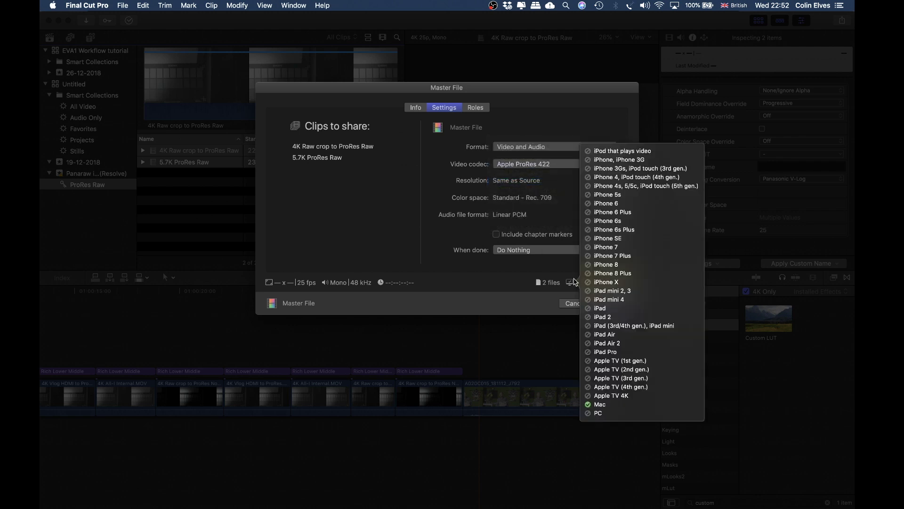
{"action": "left_click", "coordinate": [536, 163]}
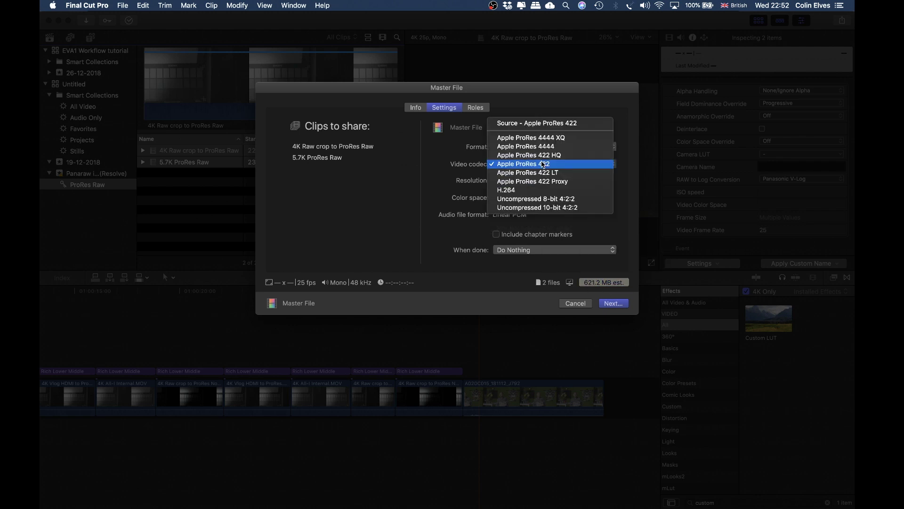
{"action": "left_click", "coordinate": [506, 147]}
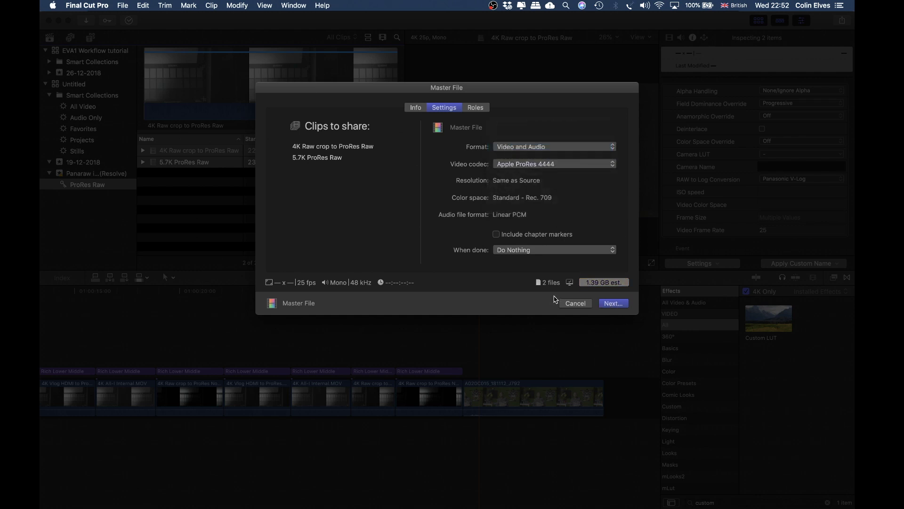
Try to share both master files into the current folder, decline replacing 4K Raw crop to ProRes Raw.mov and cancel the export
{"action": "left_click", "coordinate": [613, 303]}
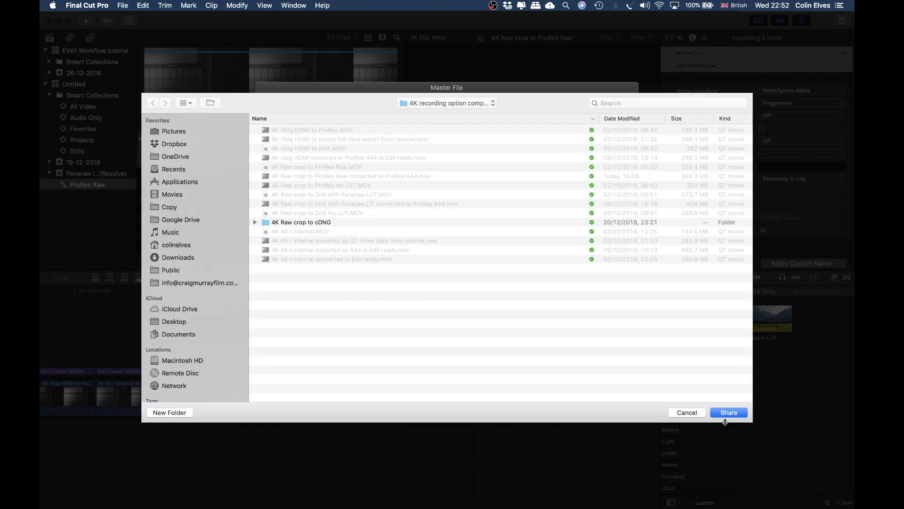
{"action": "left_click", "coordinate": [725, 413]}
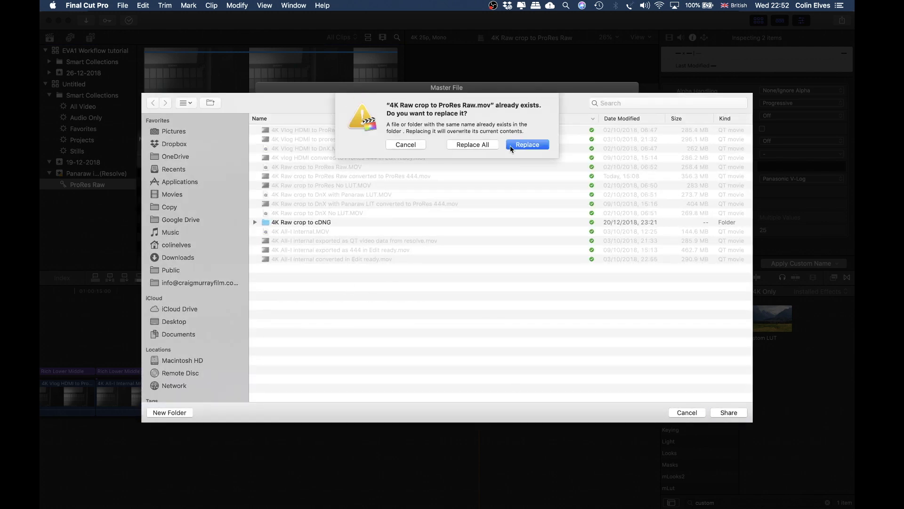
{"action": "left_click", "coordinate": [414, 145]}
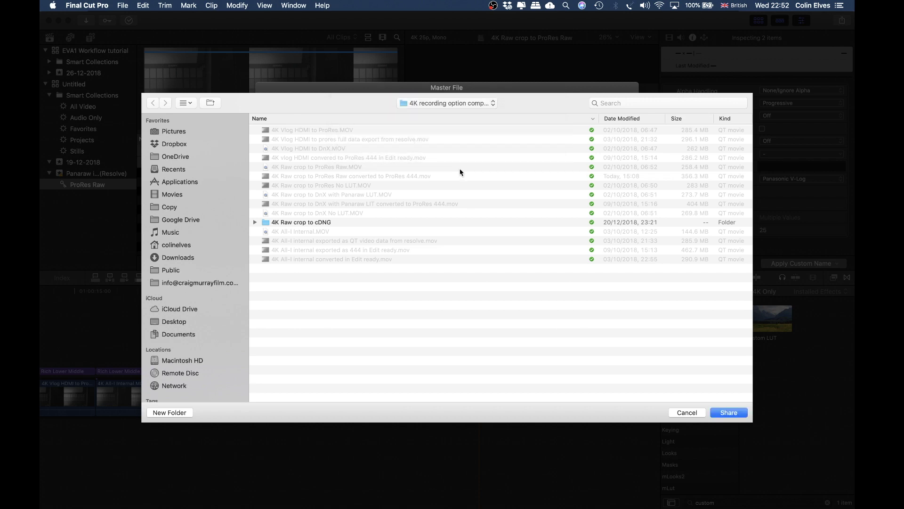
{"action": "left_click", "coordinate": [676, 411]}
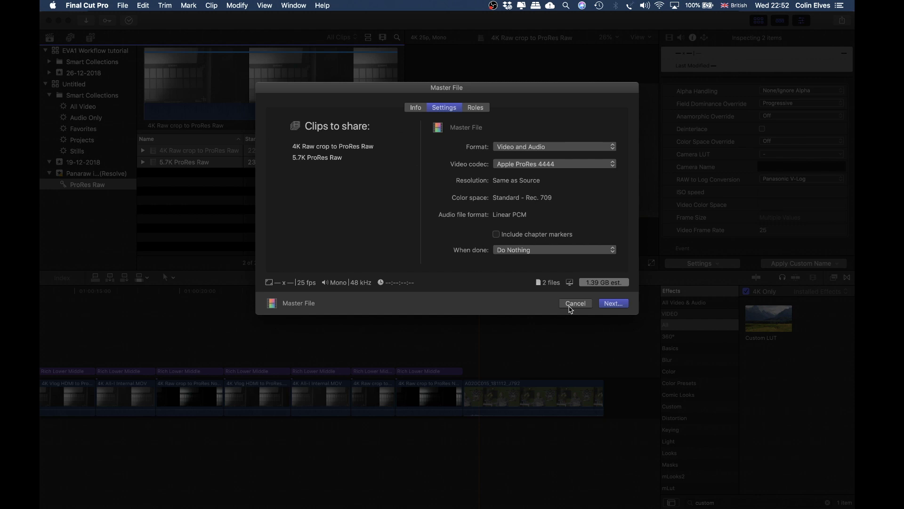
{"action": "left_click", "coordinate": [575, 303]}
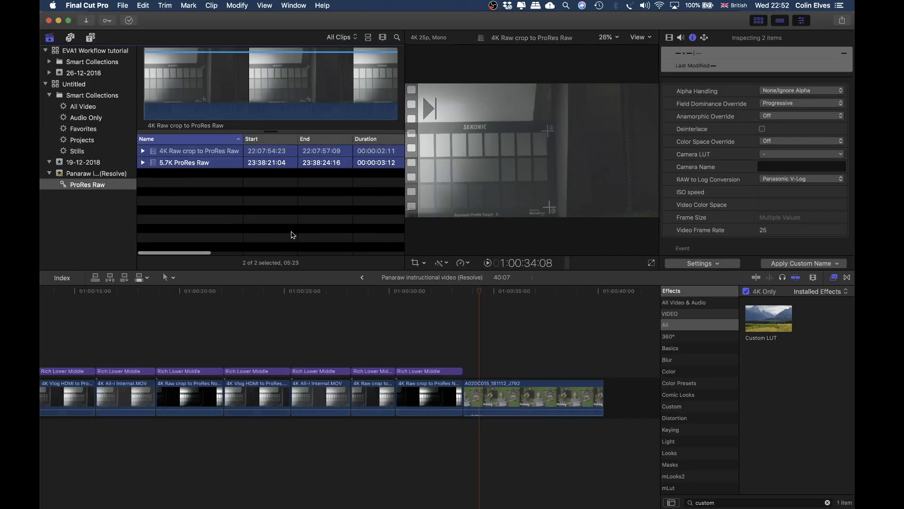